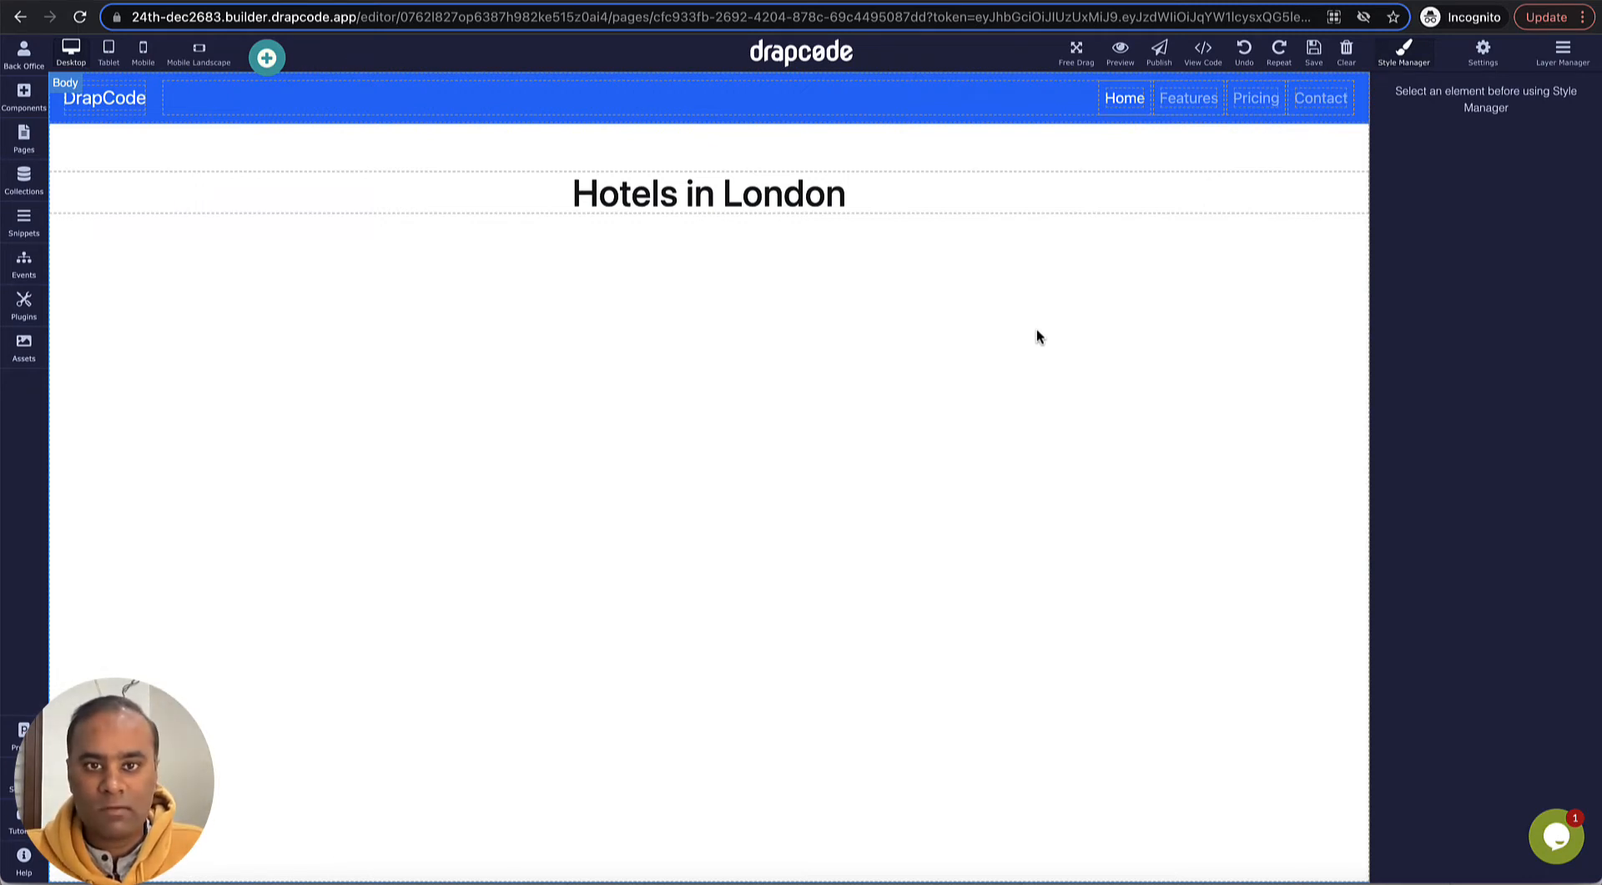
- Open the Hotel collection's data to review the stored hotel names, coordinates, addresses and photos
click(982, 189)
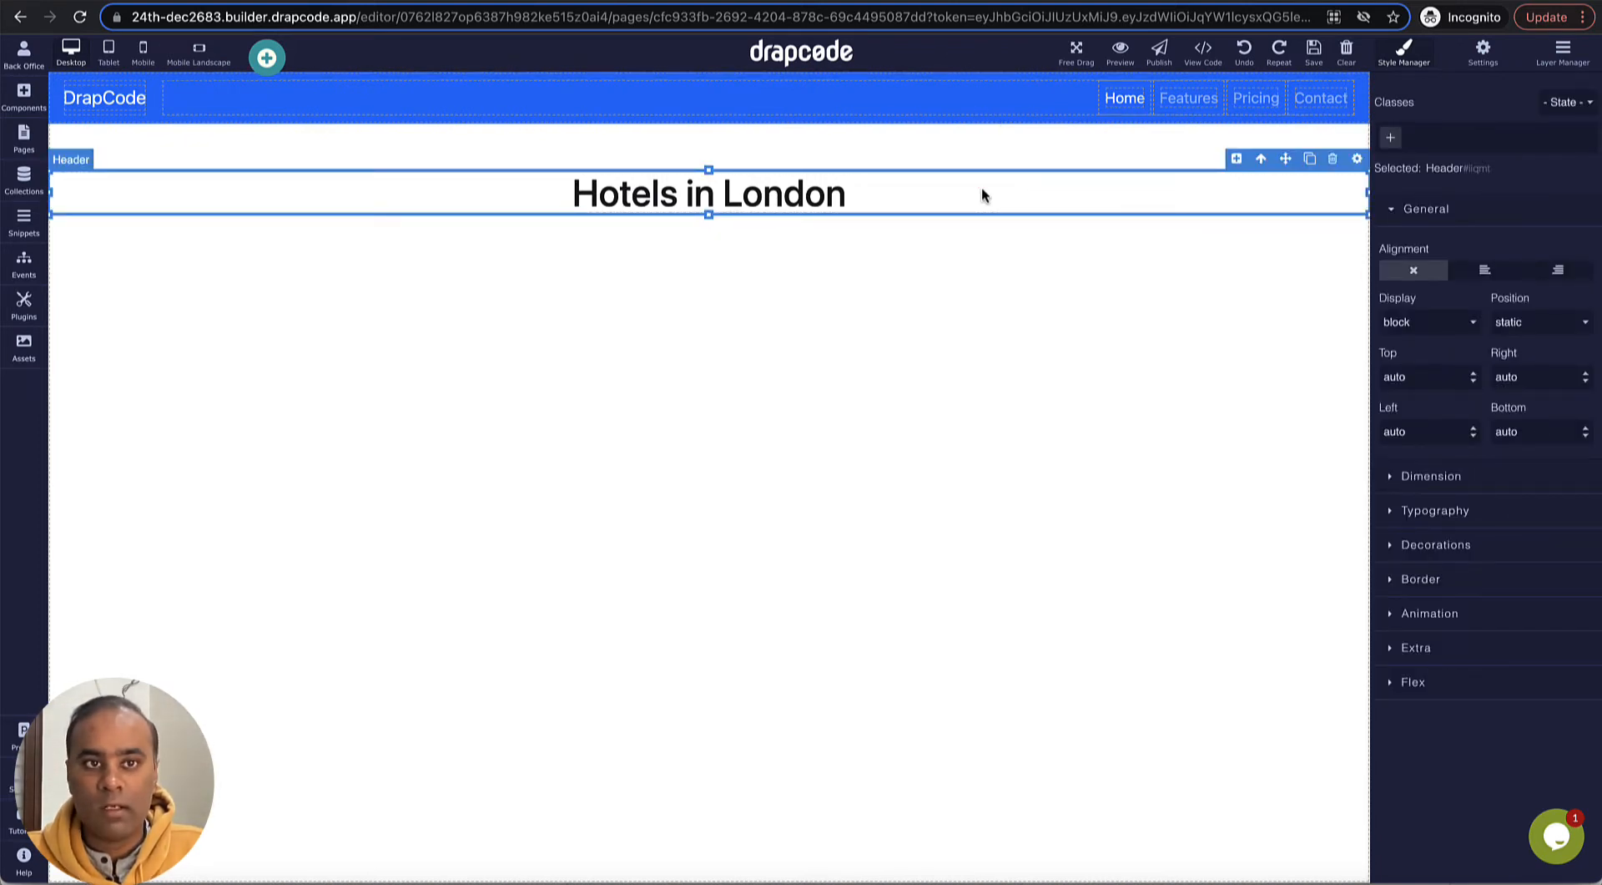
key(super+[)
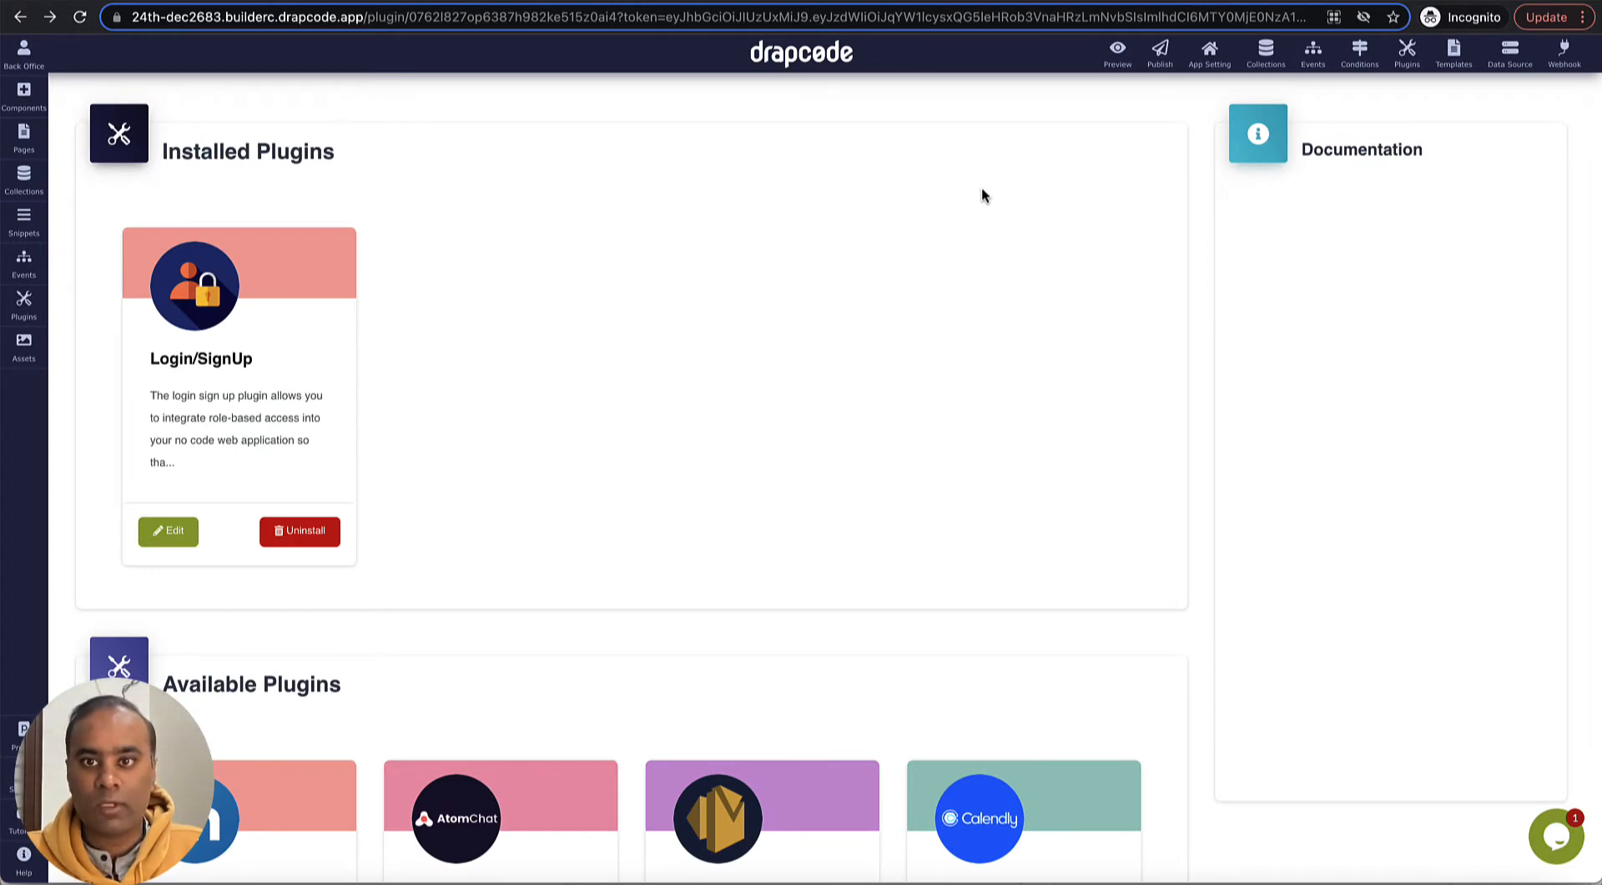
click(1271, 63)
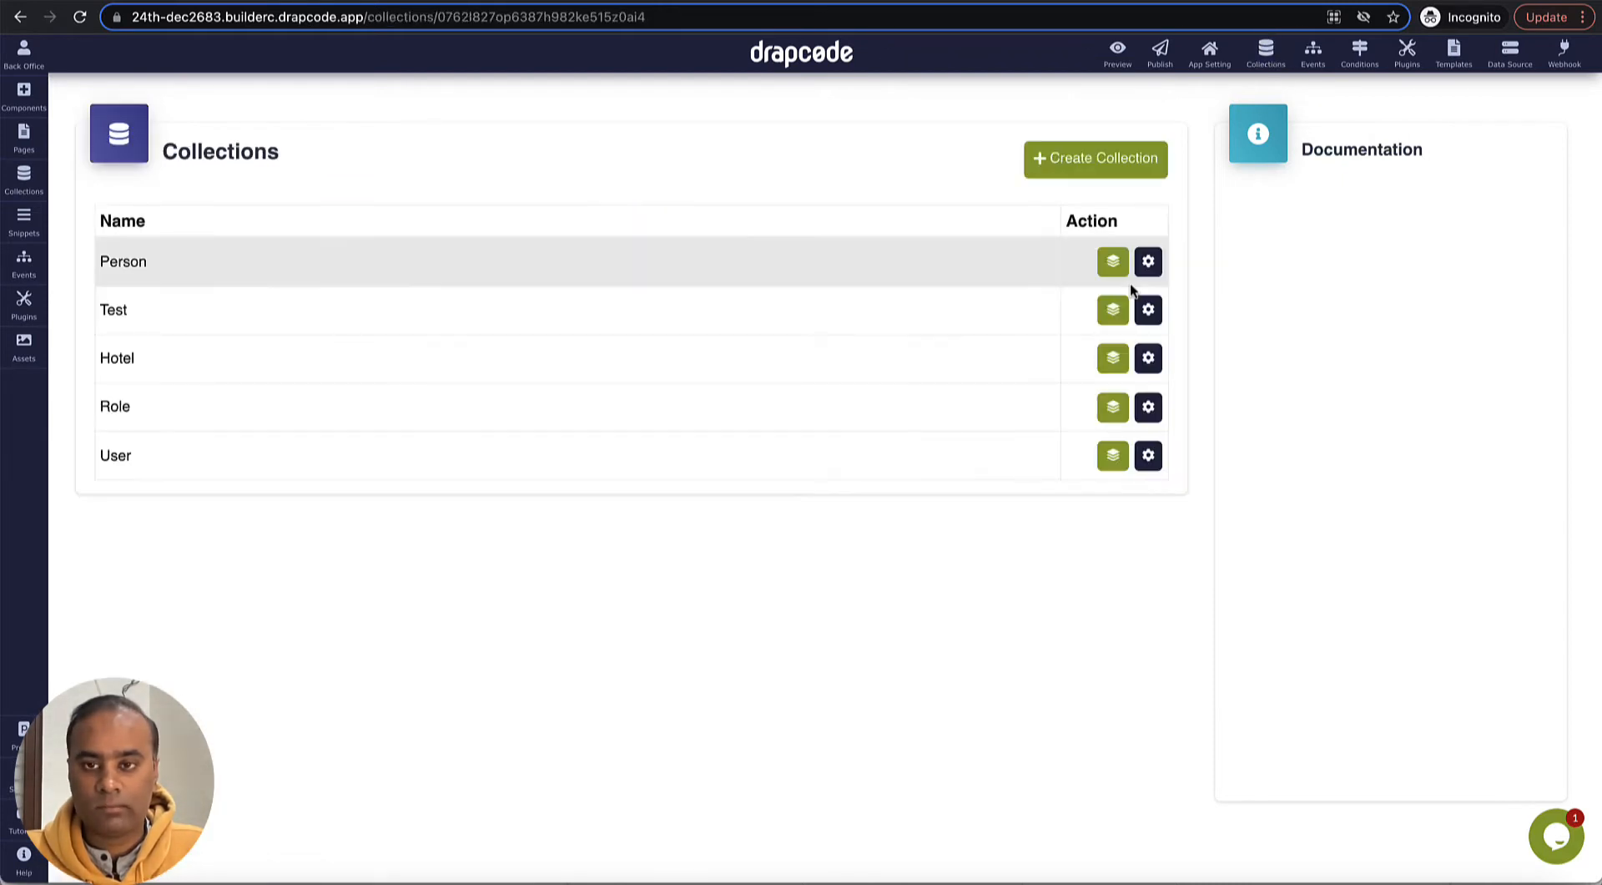
click(1113, 360)
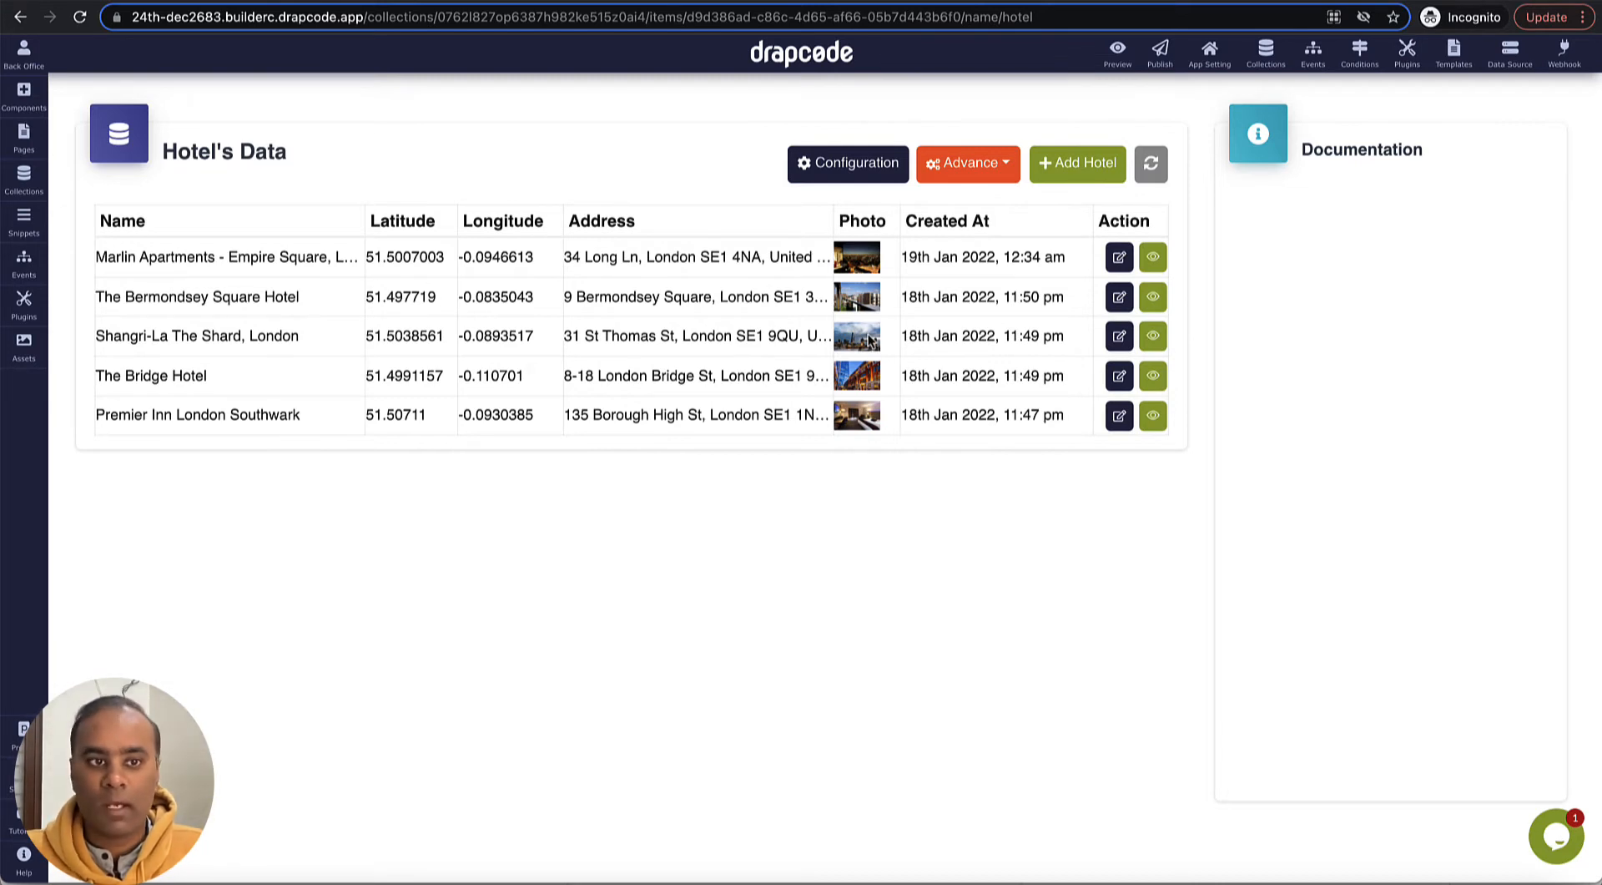
- Find the Google Map plugin among the available plugins and start its installation up to the API key entry
click(24, 305)
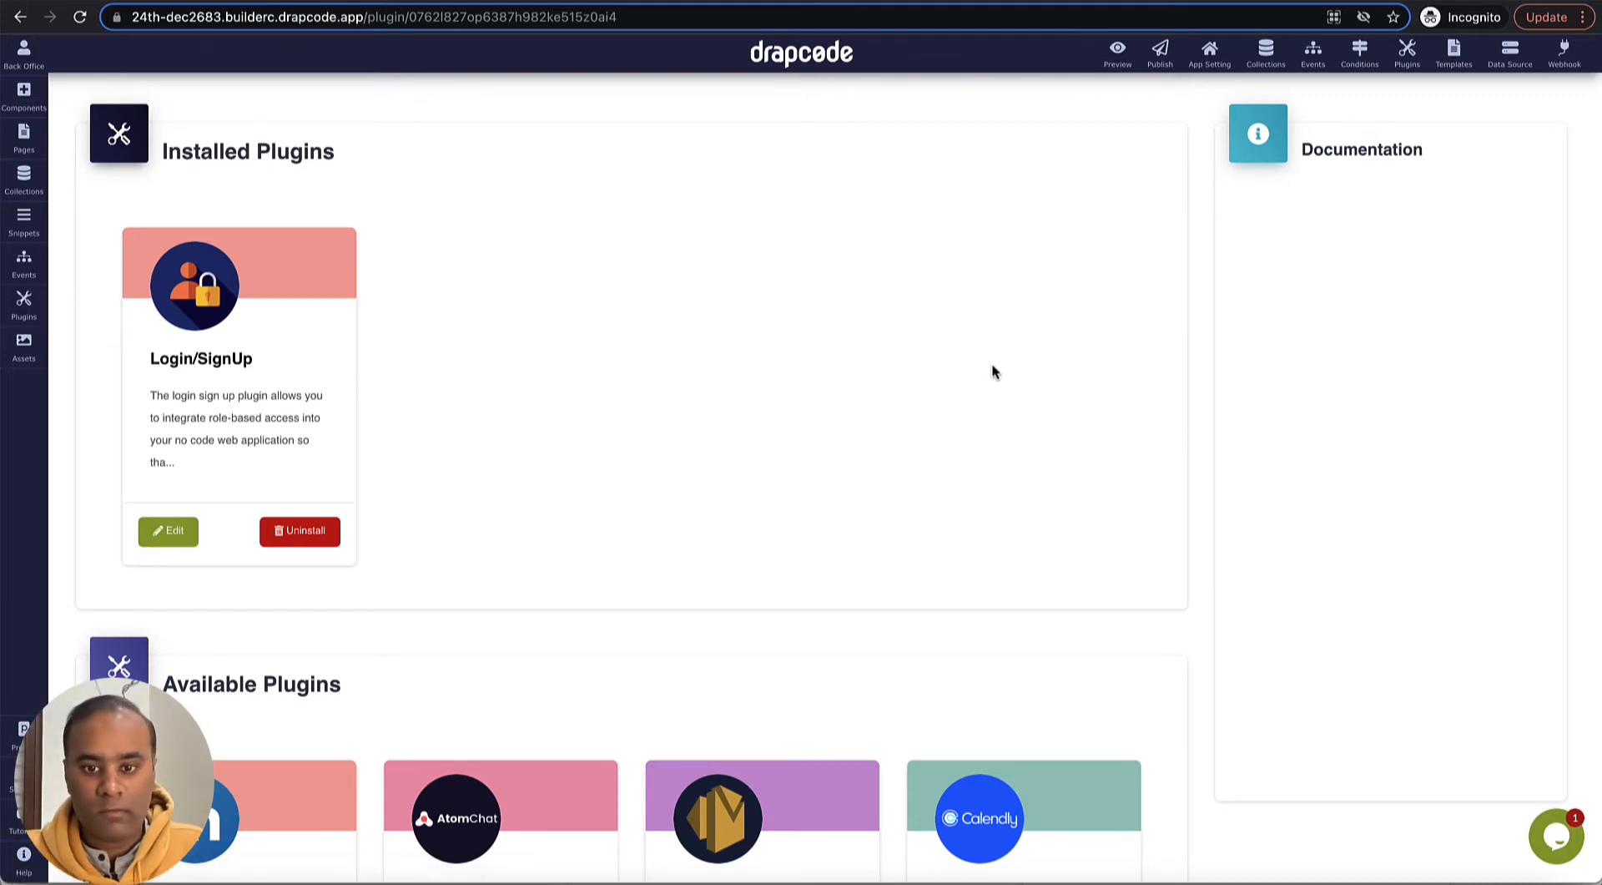
scroll(994, 369, down, 3)
scroll(1028, 404, down, 6)
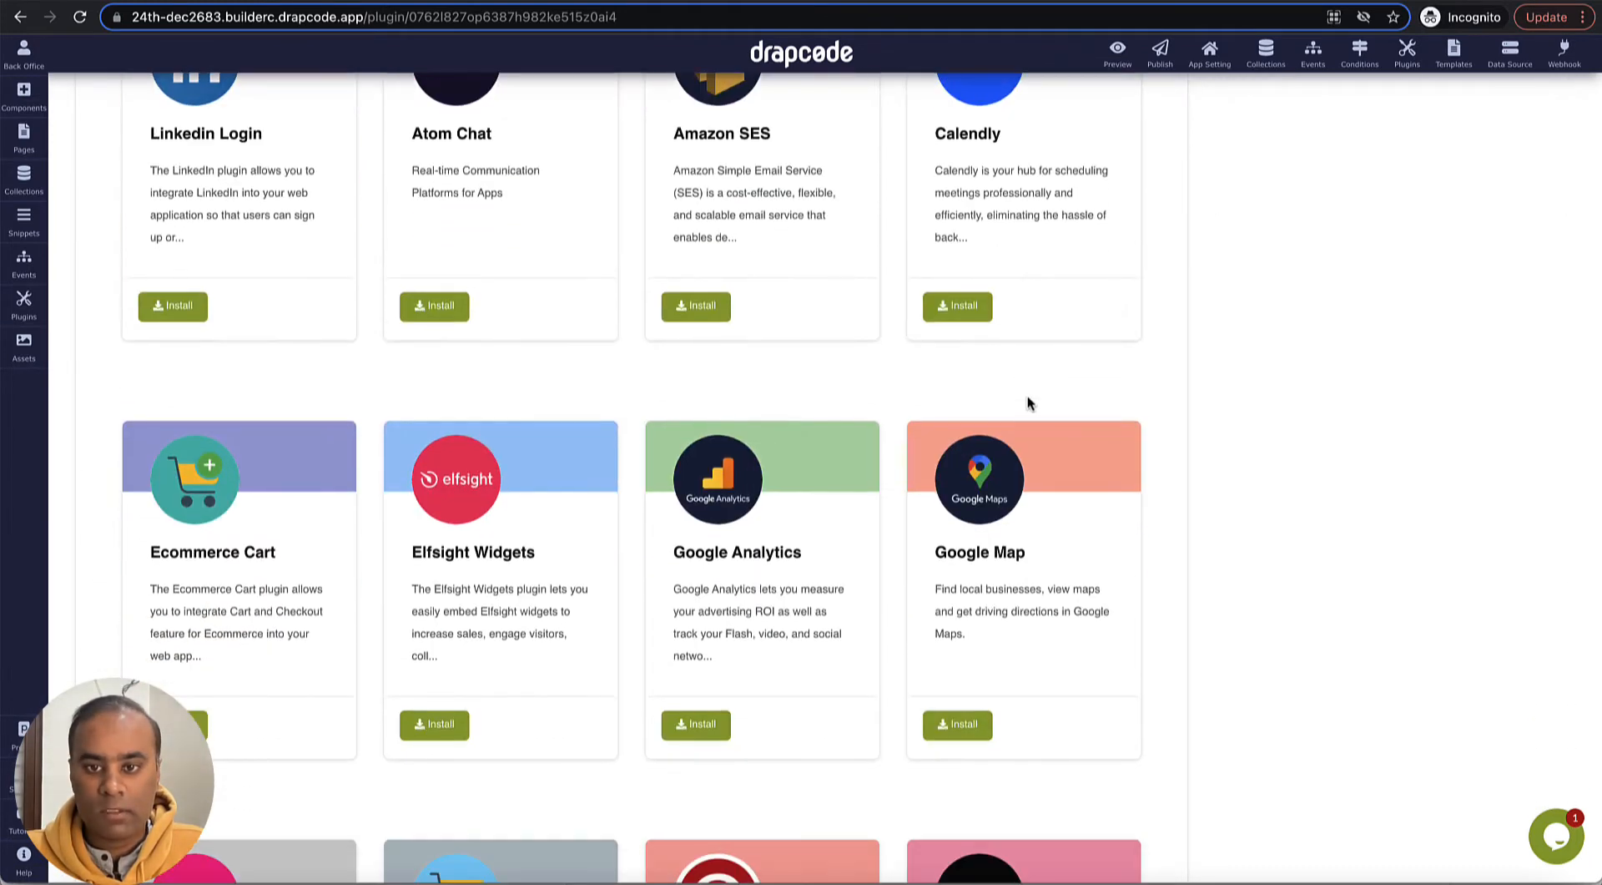
click(968, 714)
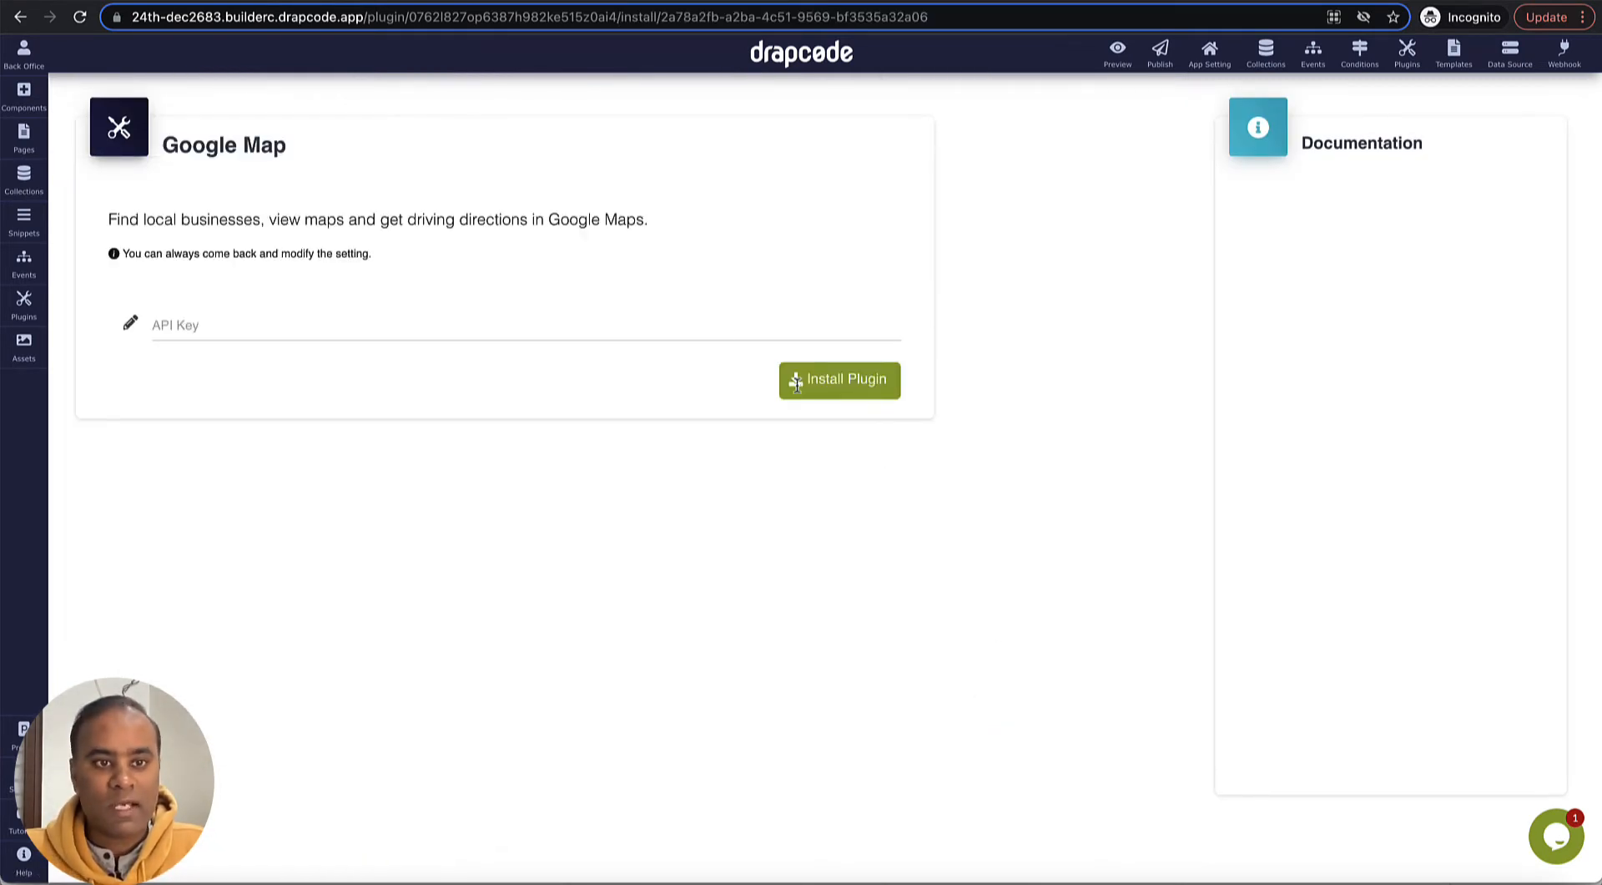
click(723, 328)
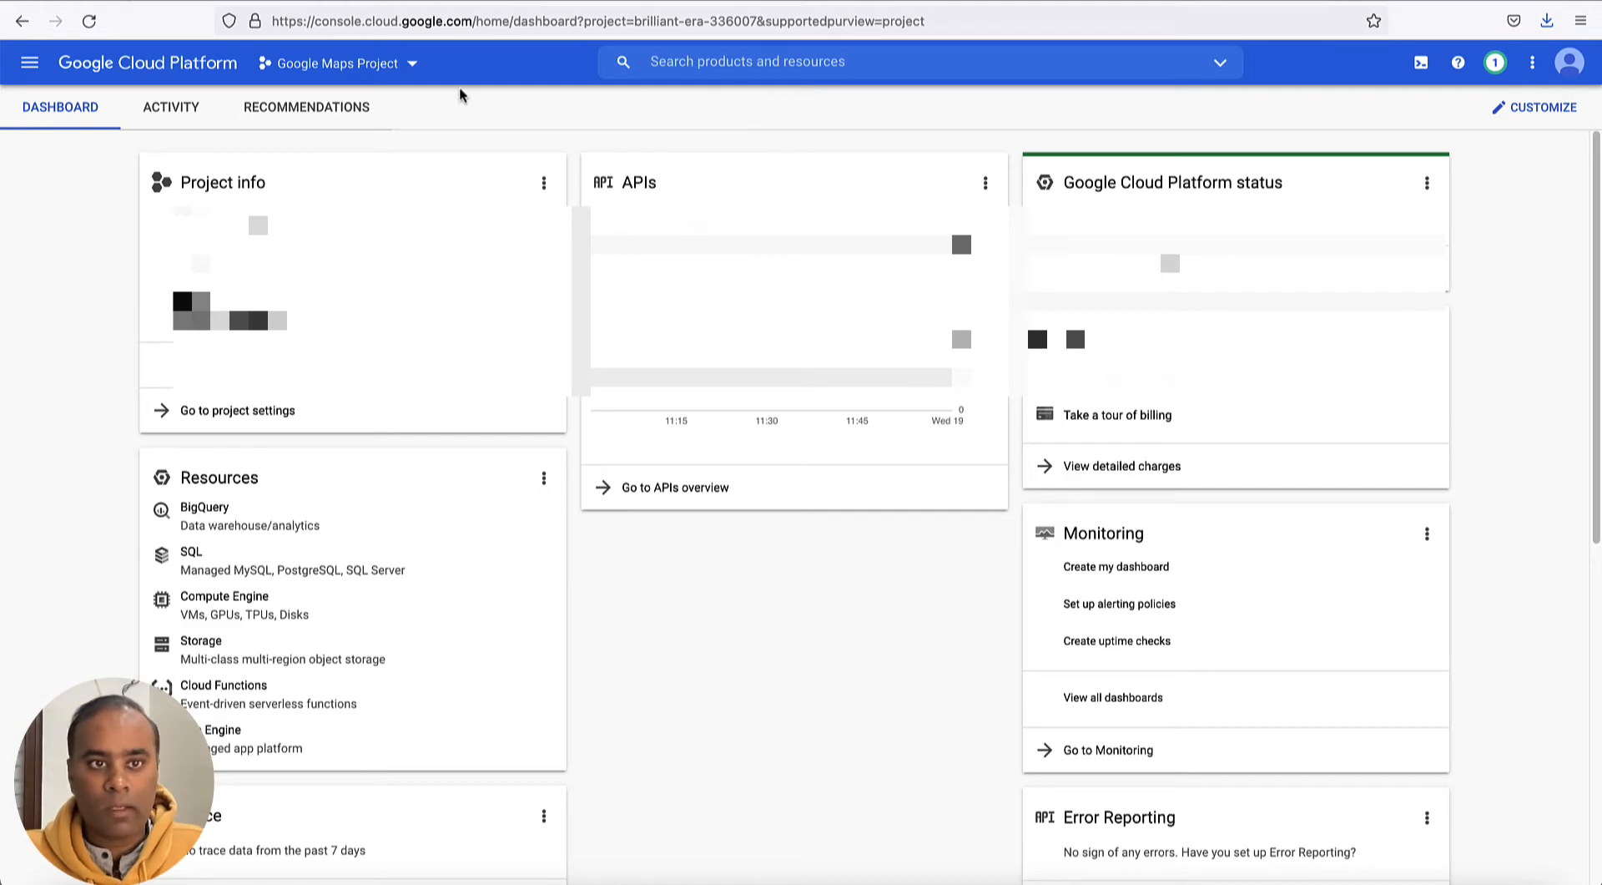
- Switch to Google Cloud Platform and open the management page for the organization's billing accounts
click(418, 75)
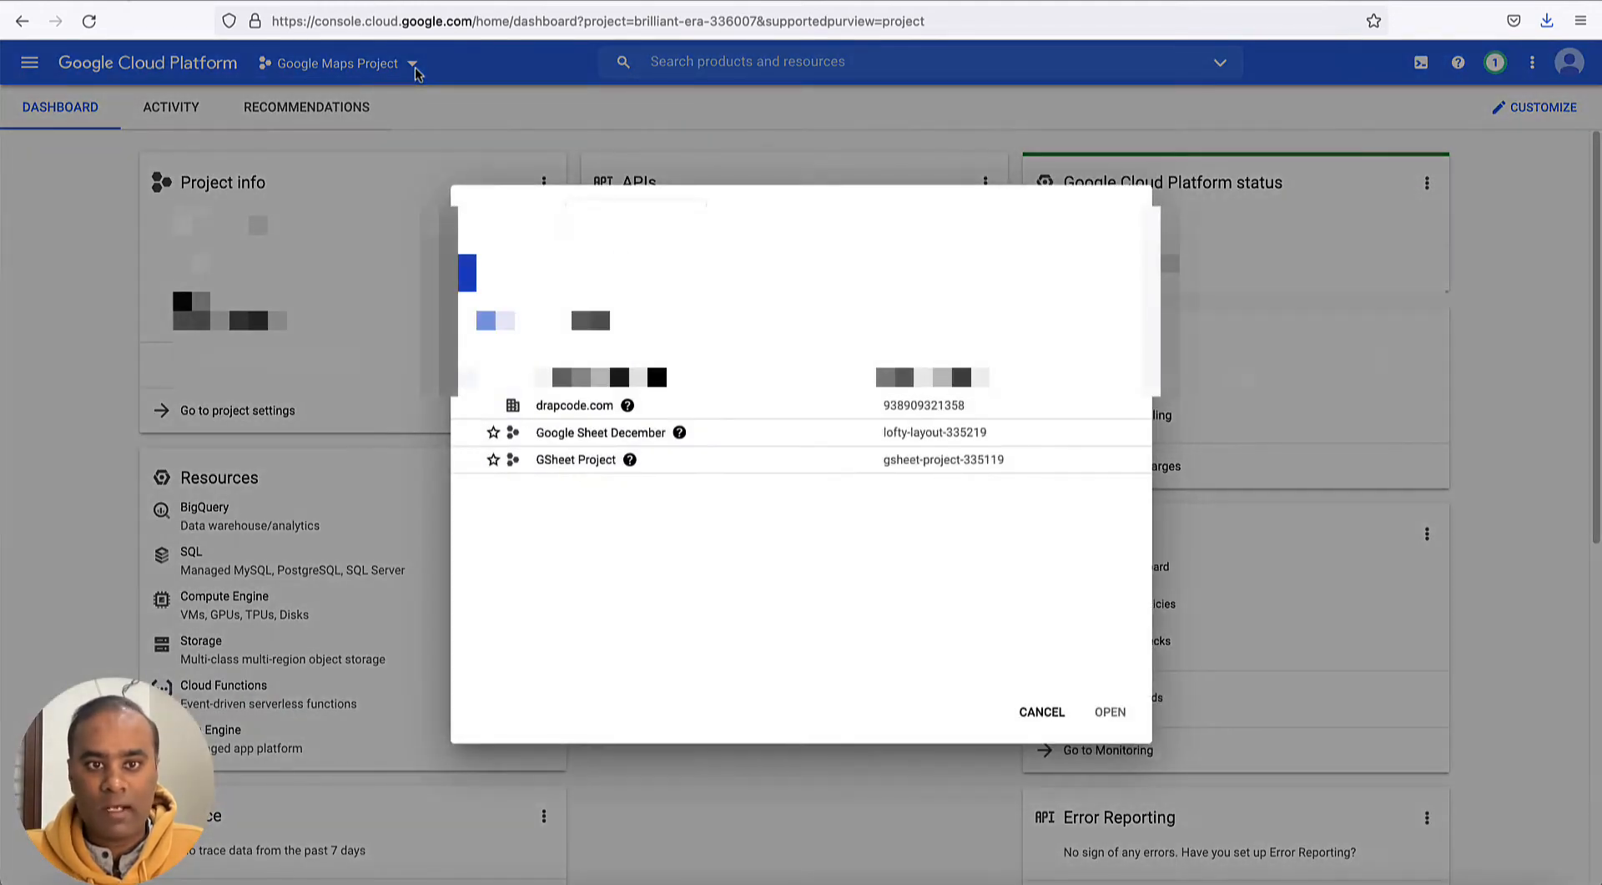
key(Escape)
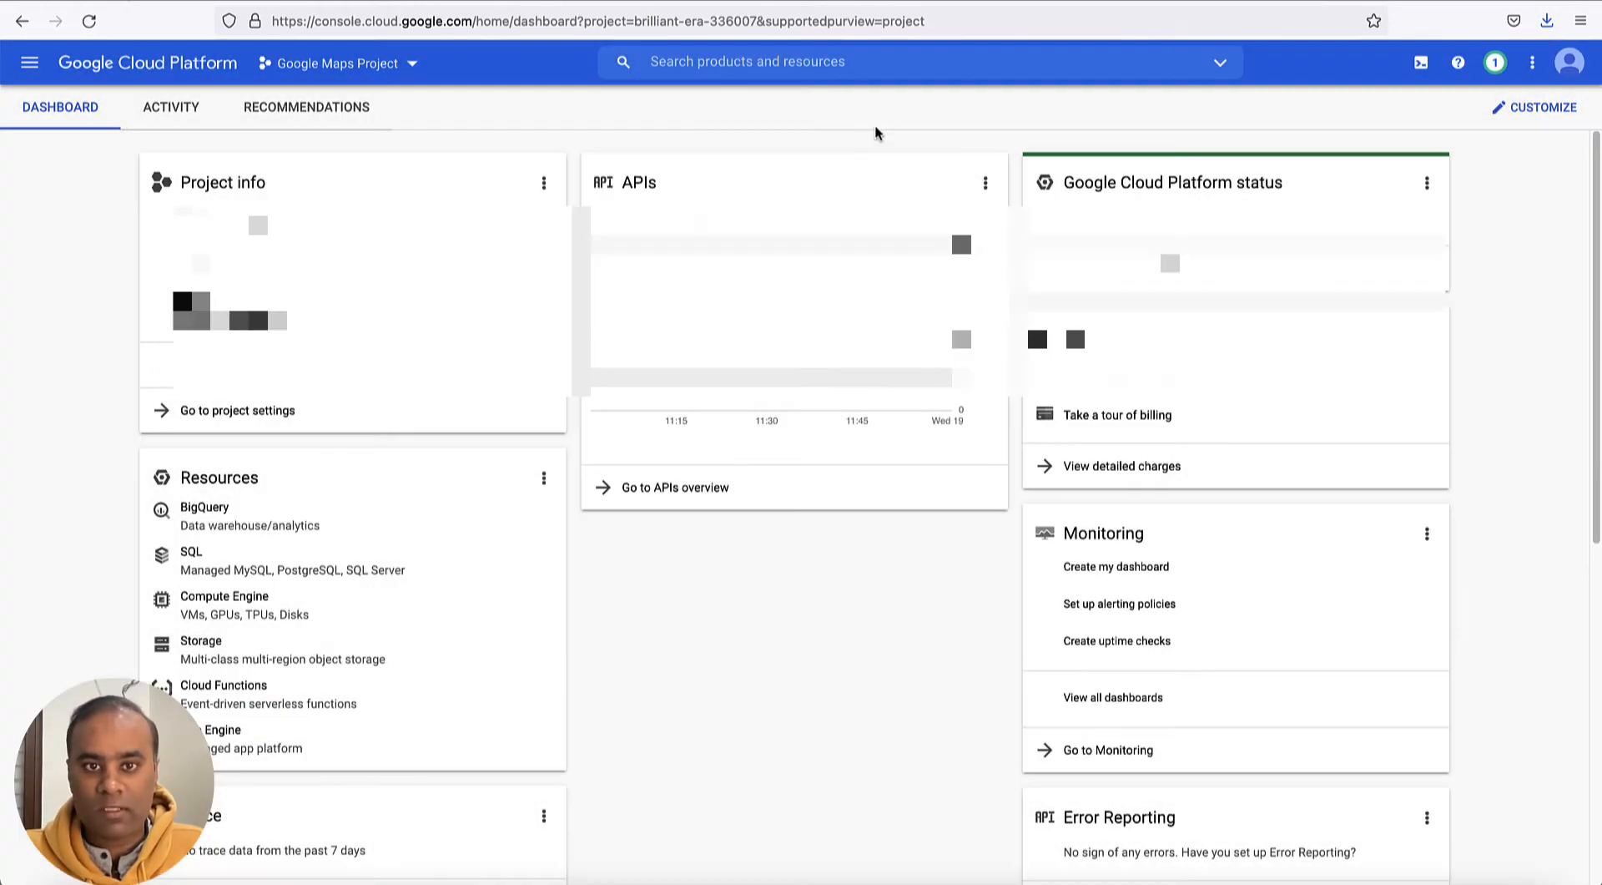
click(28, 63)
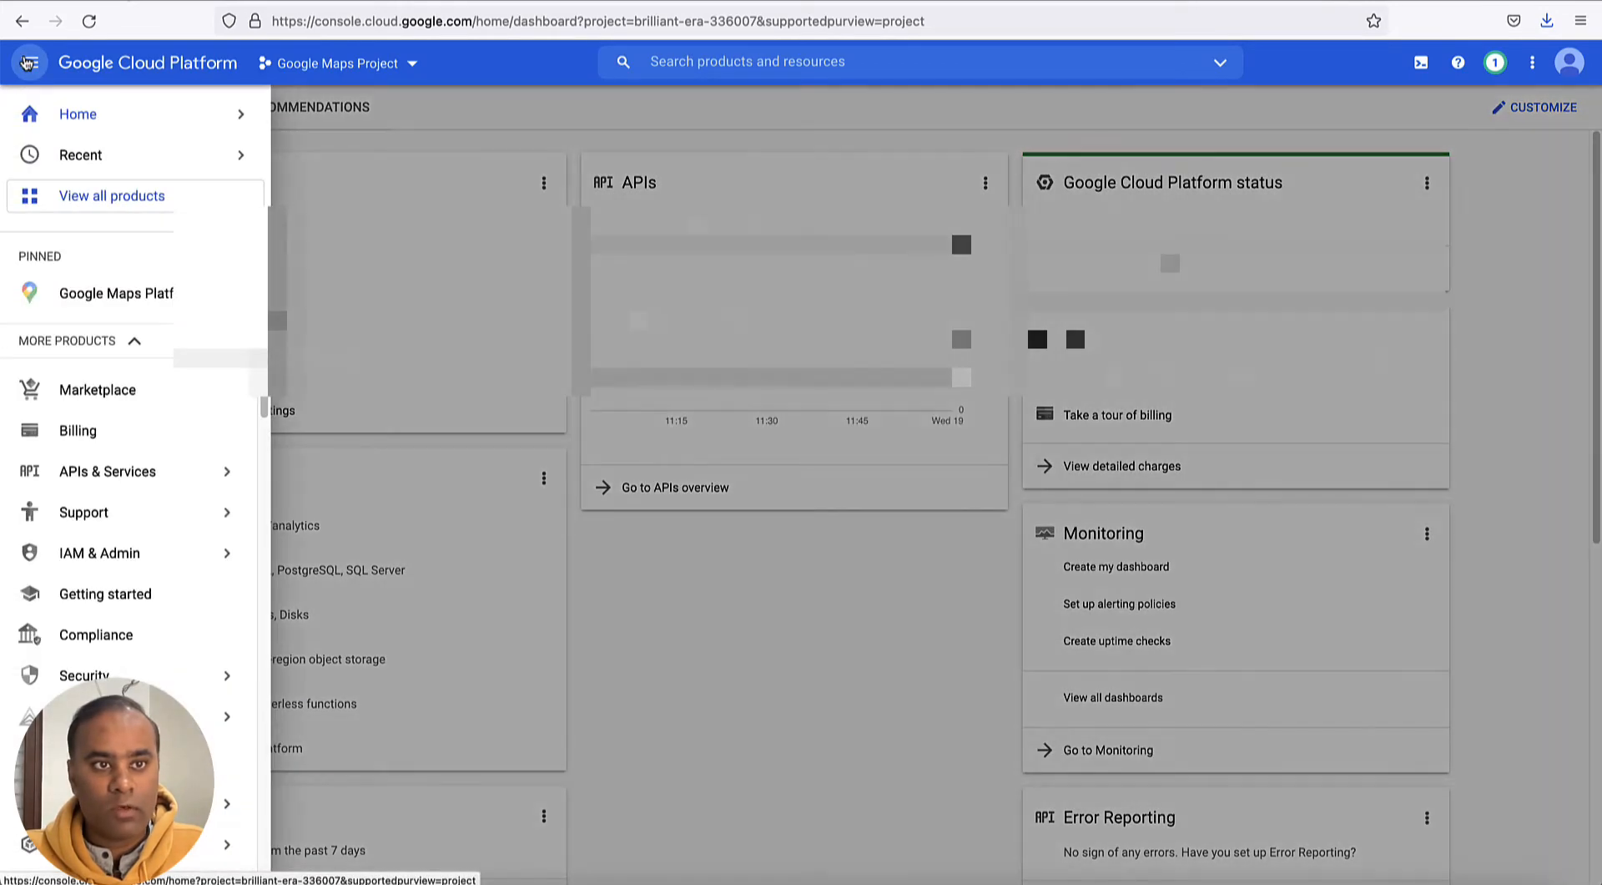
click(101, 431)
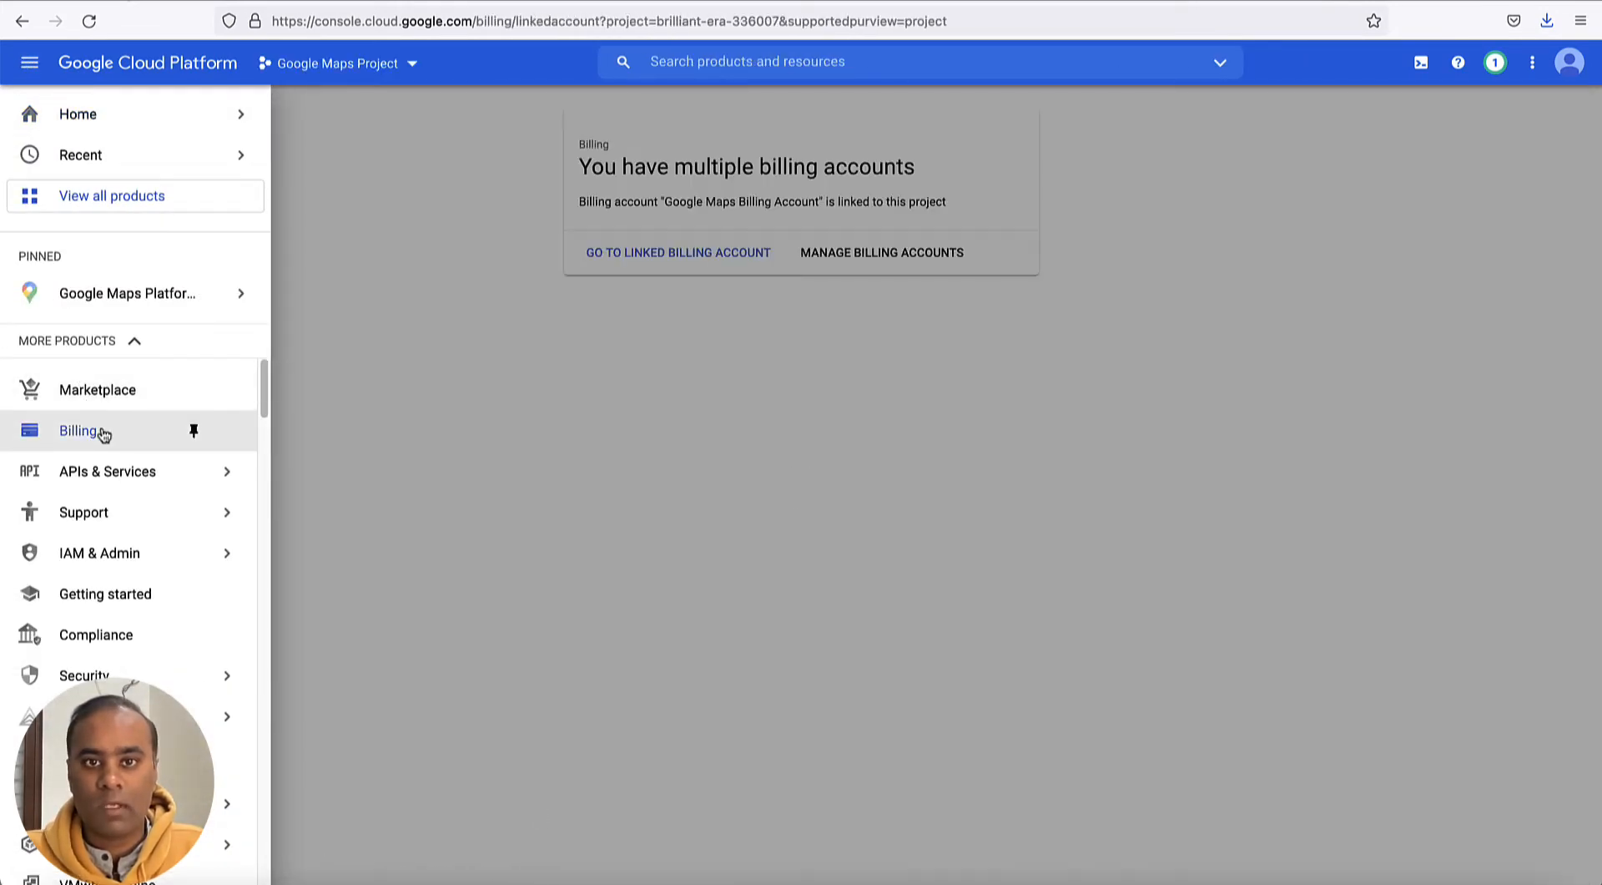
click(676, 417)
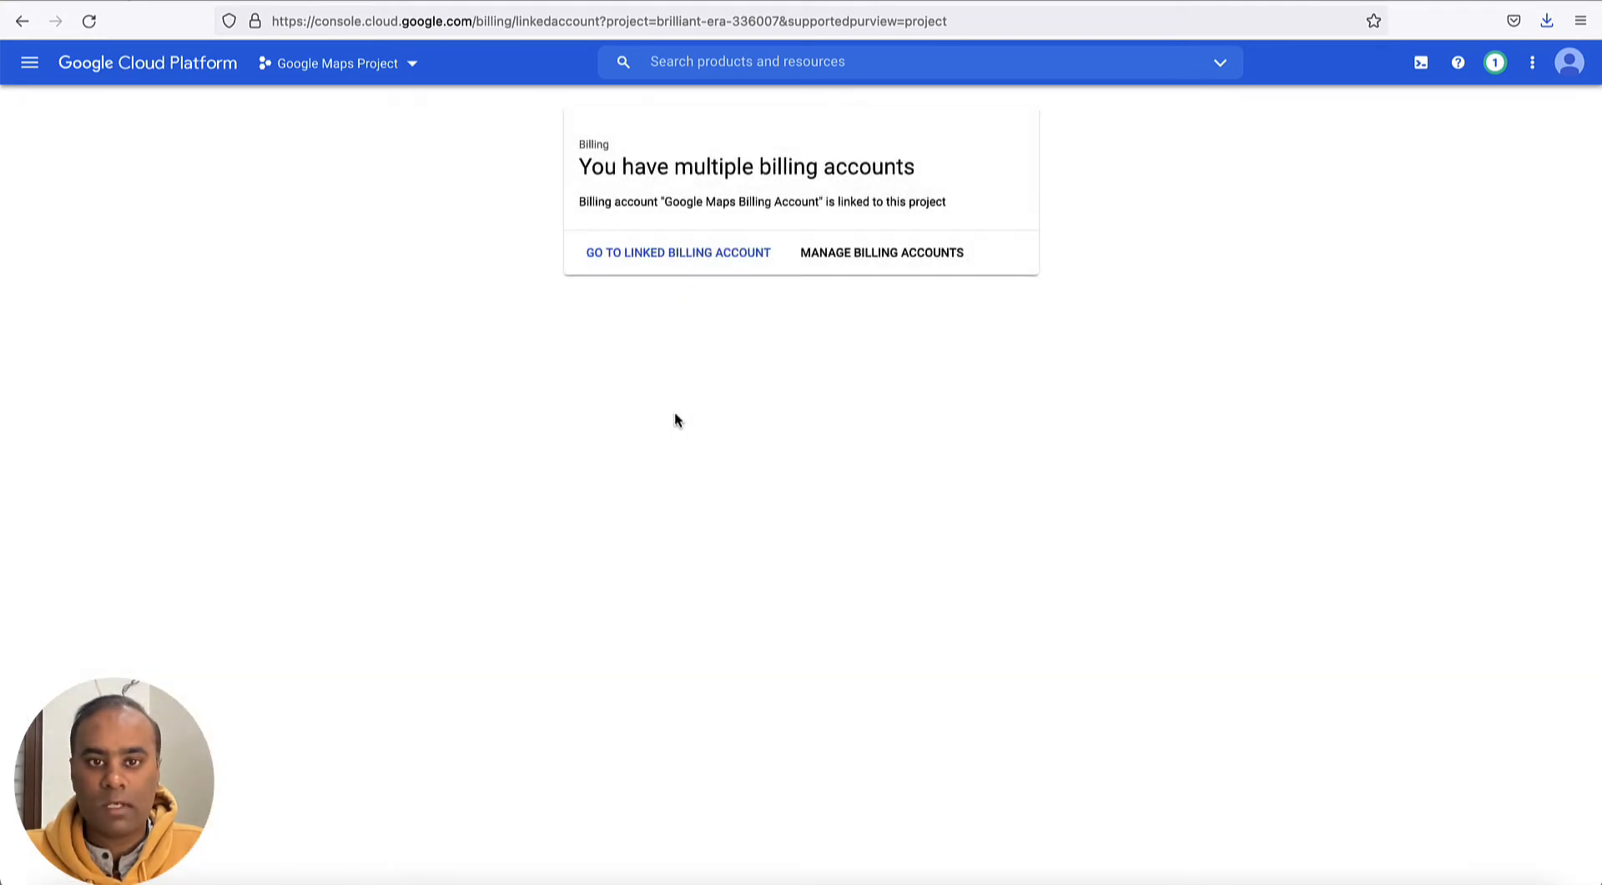
click(882, 254)
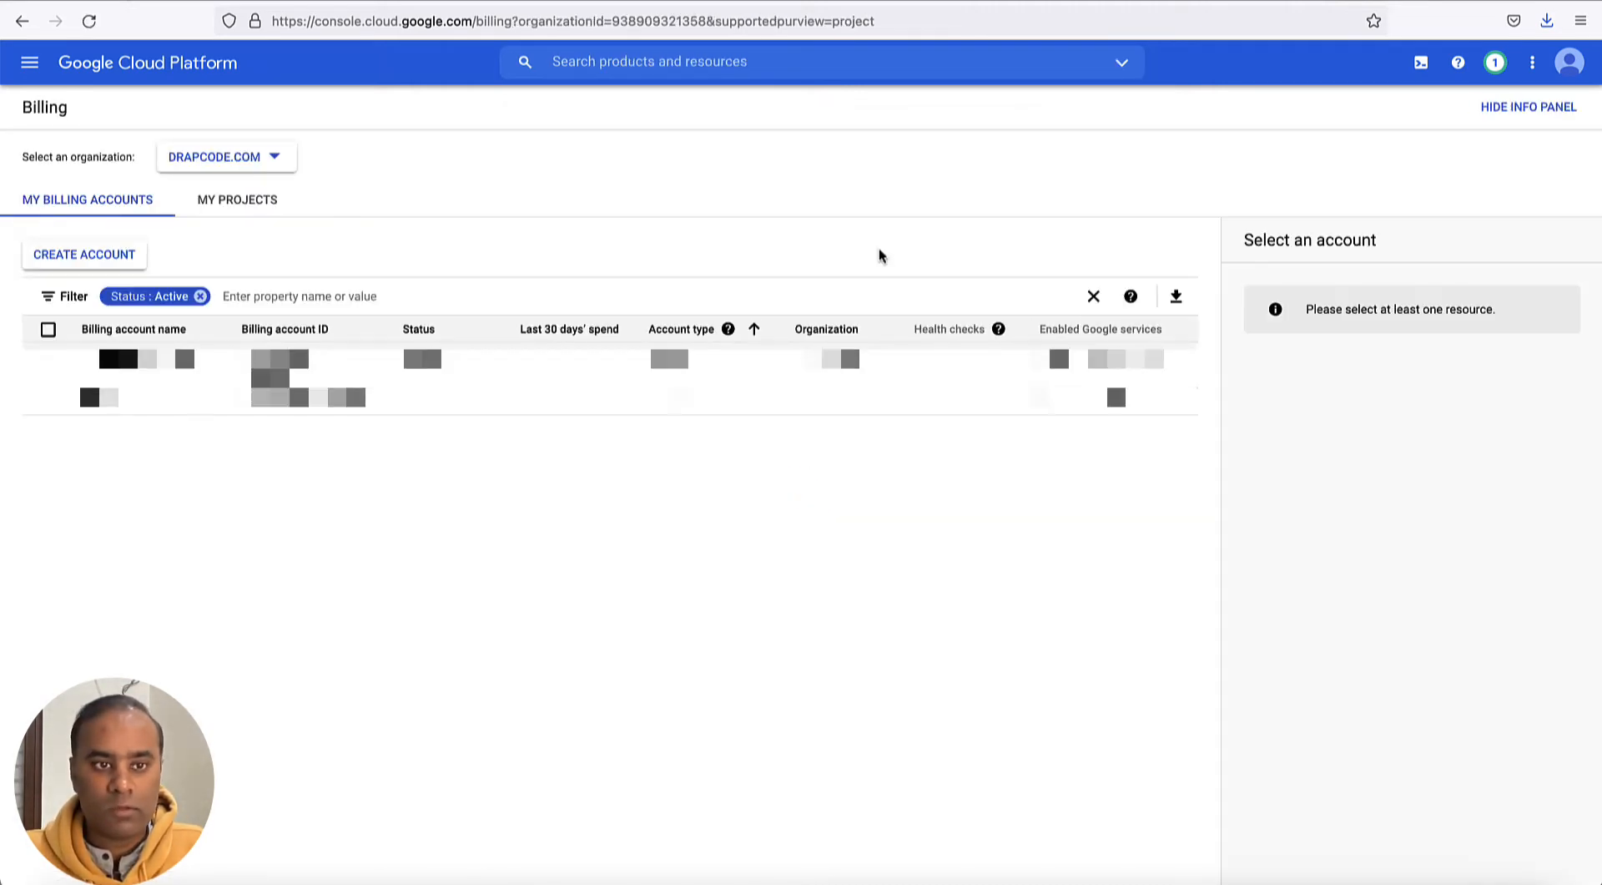
- Start a new billing account and name it GMaps Account 2
click(117, 254)
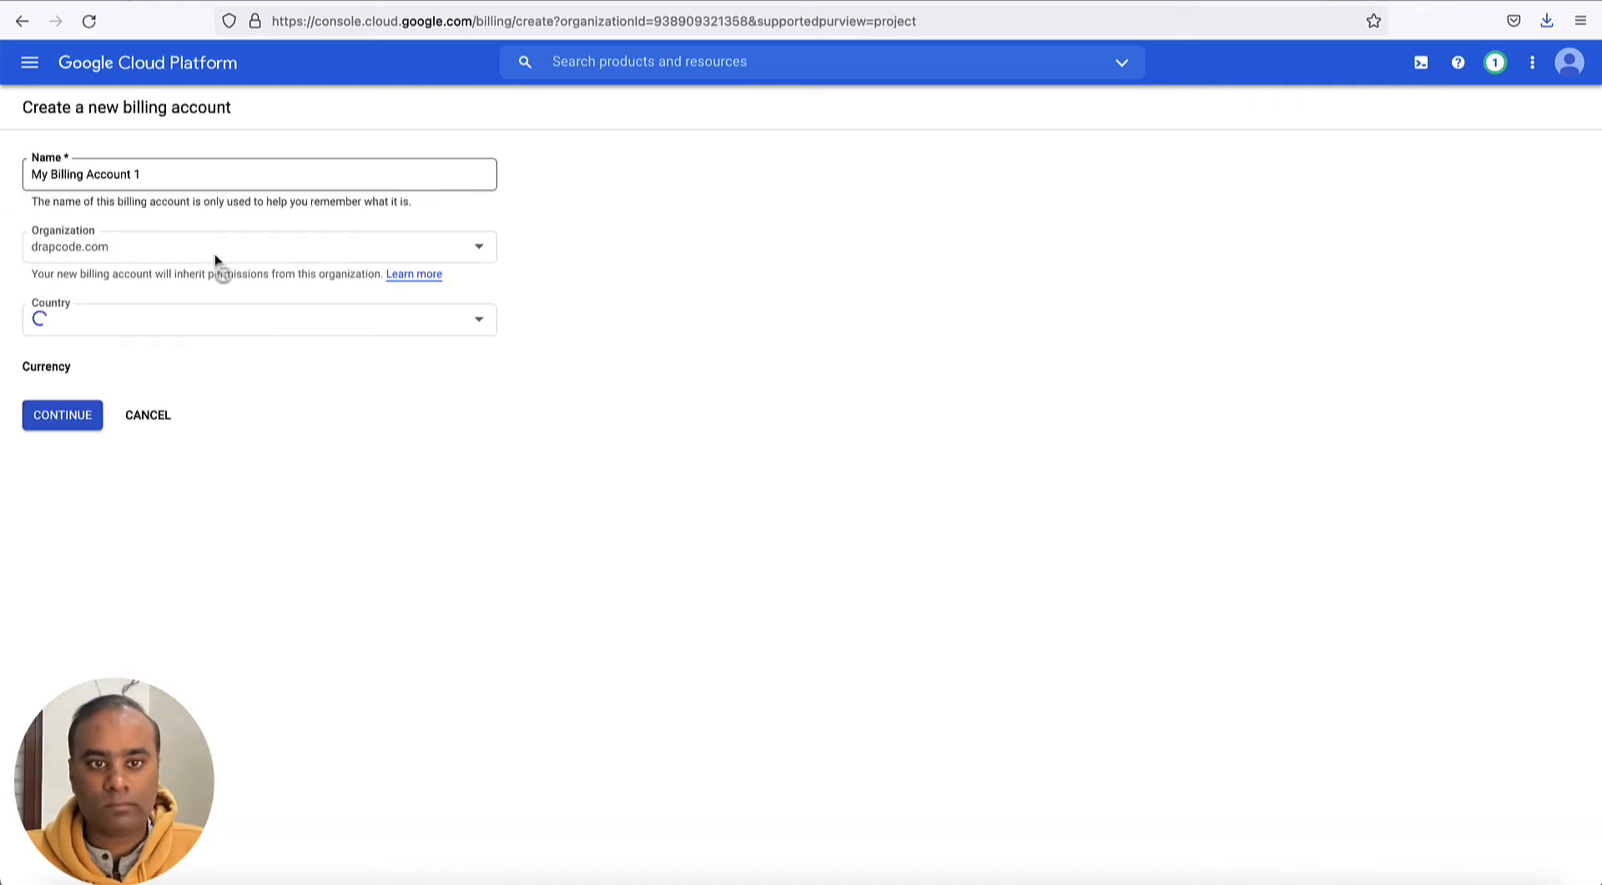
click(302, 180)
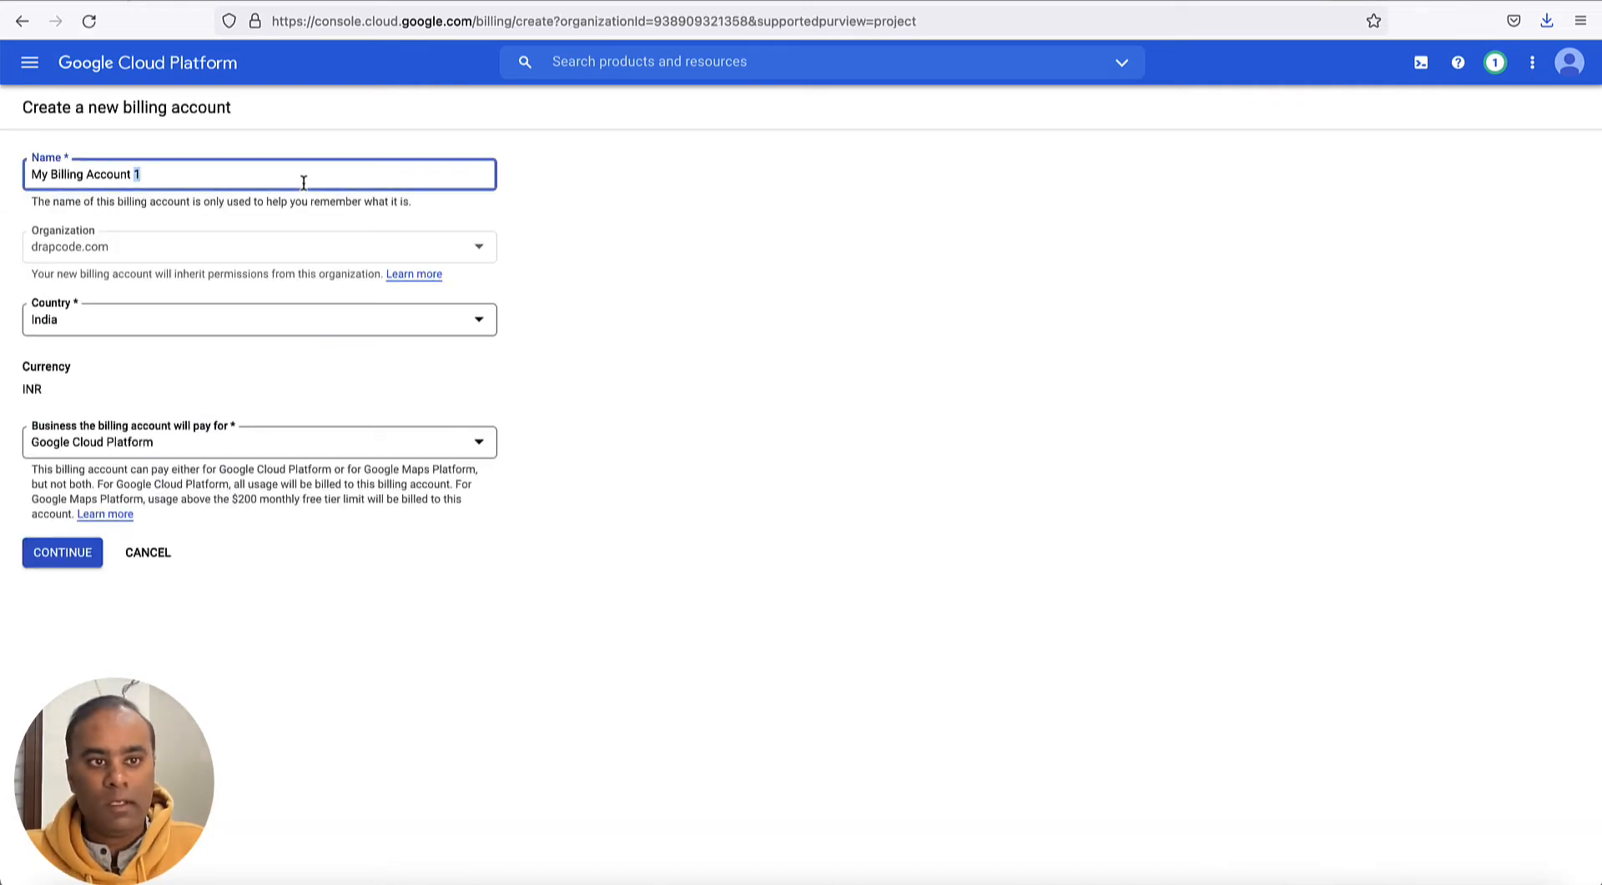
triple_click(299, 181)
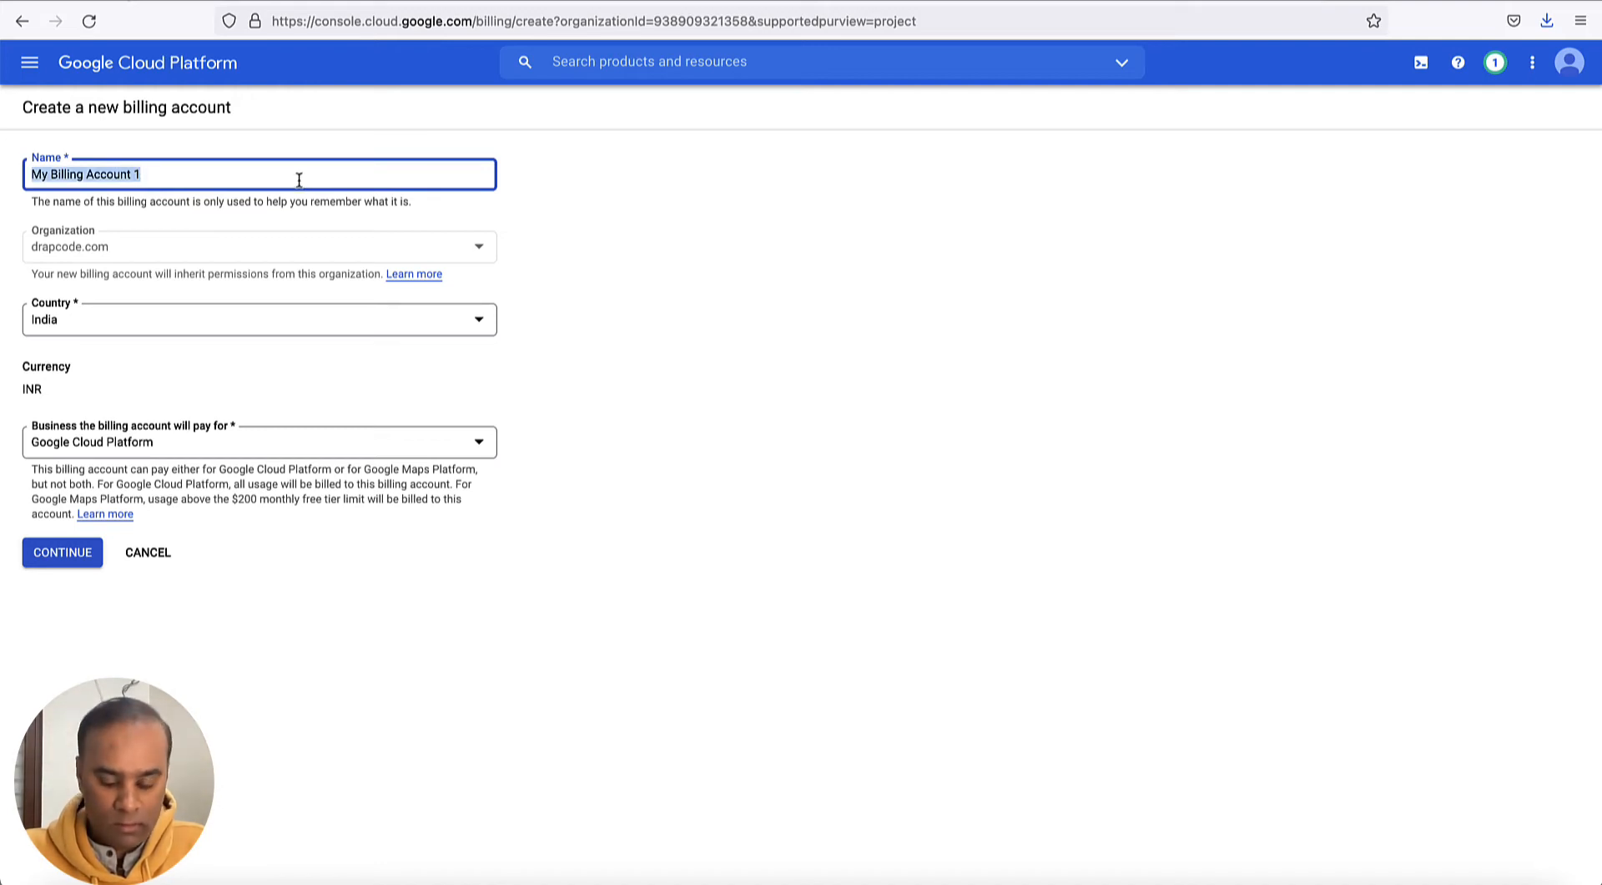
text(GMpa)
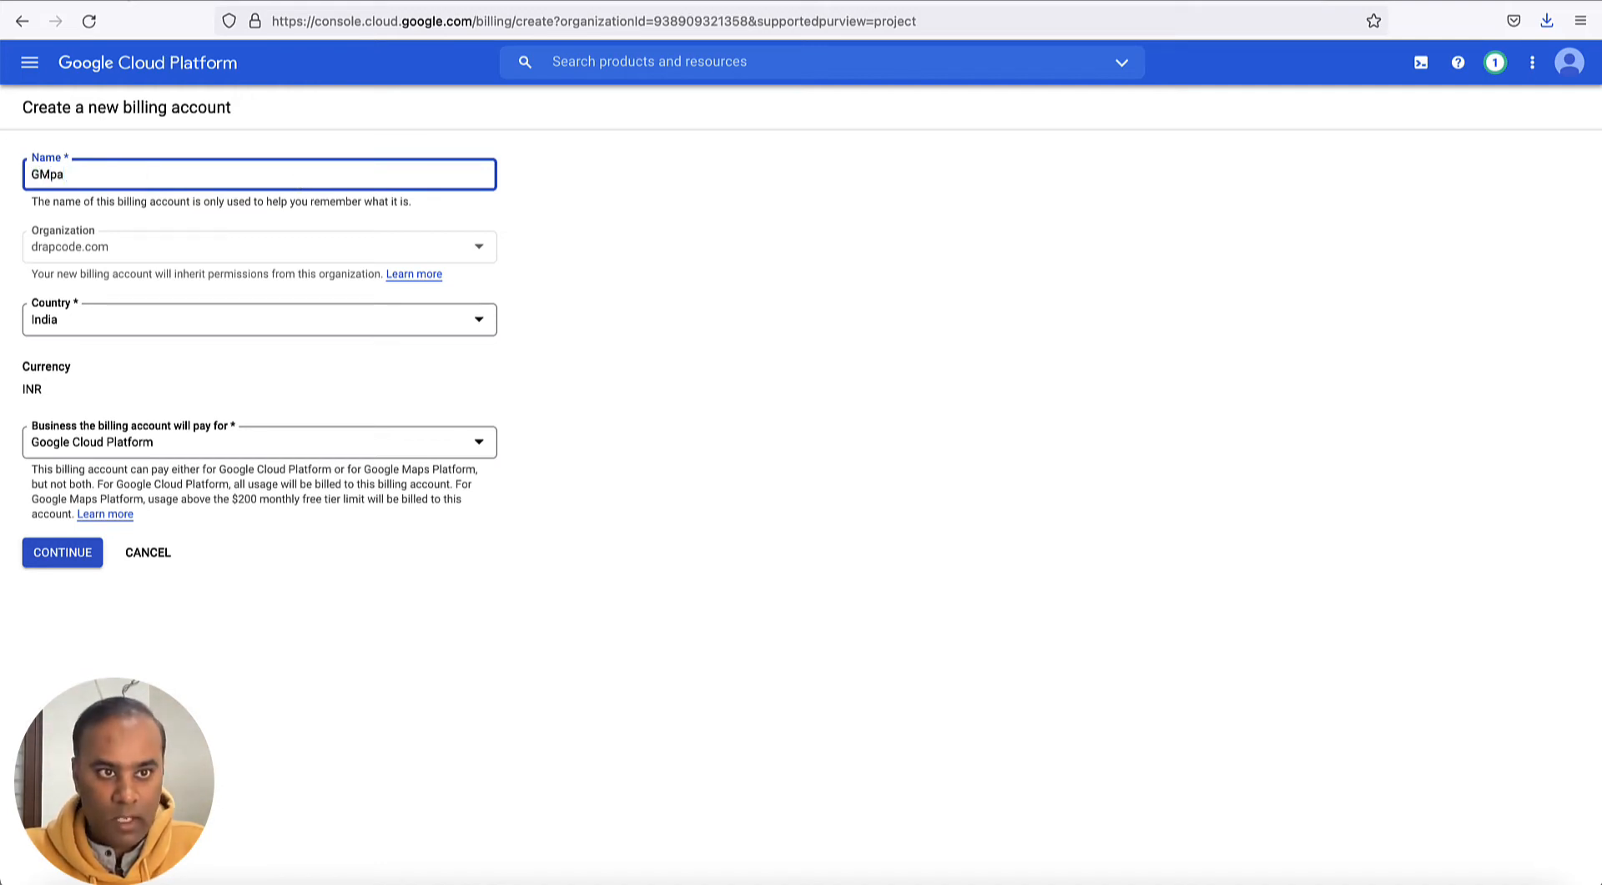
key(BackSpace)
key(BackSpace)
text(aps A)
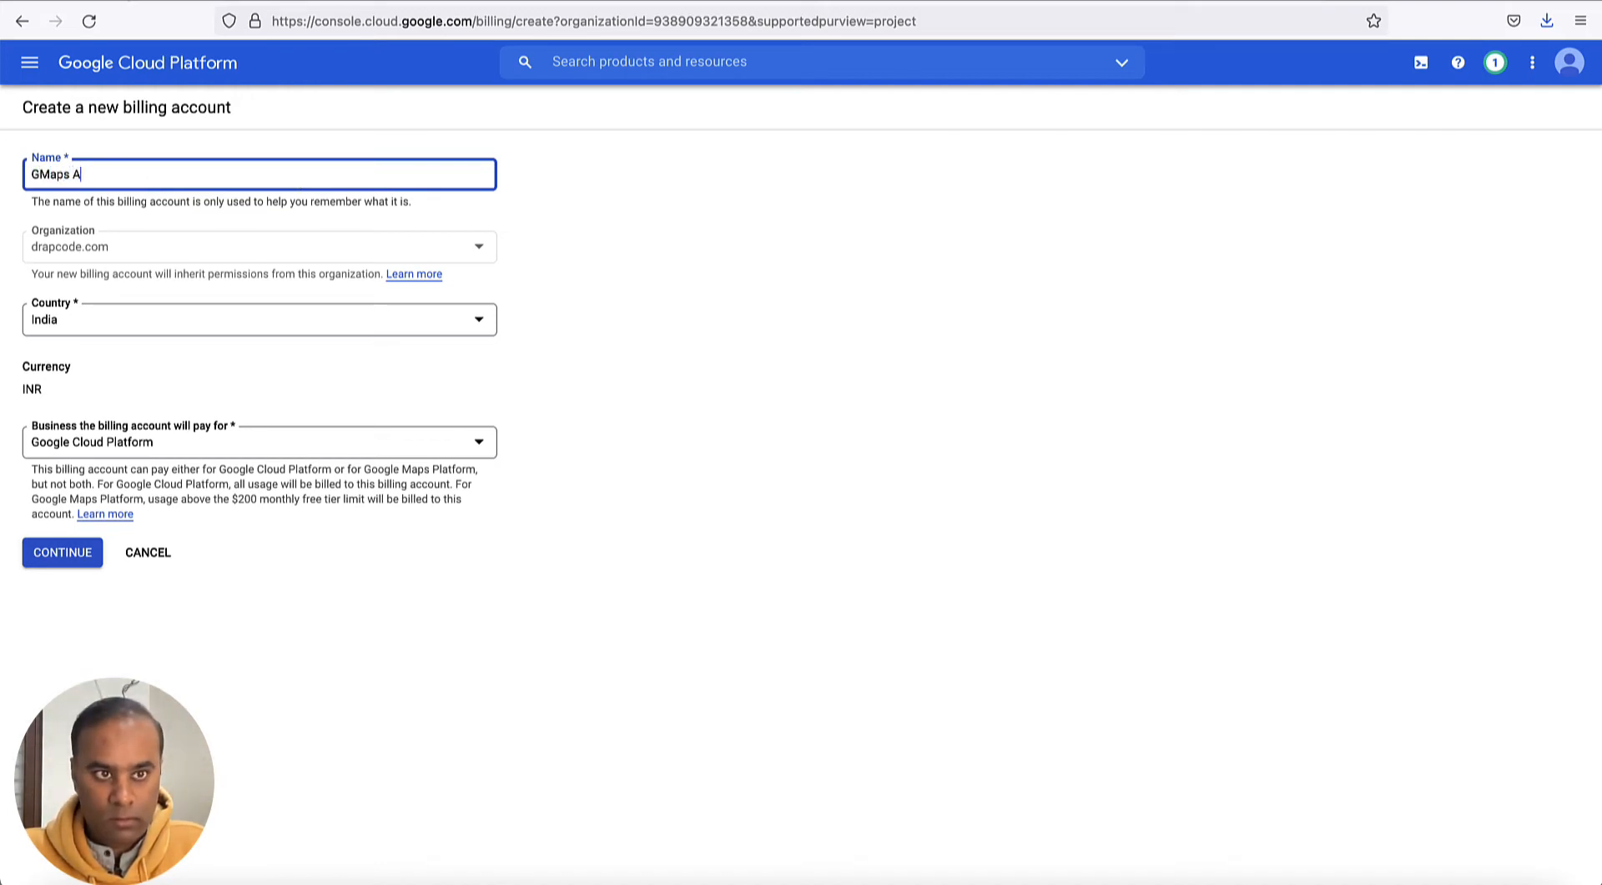
text(ccount)
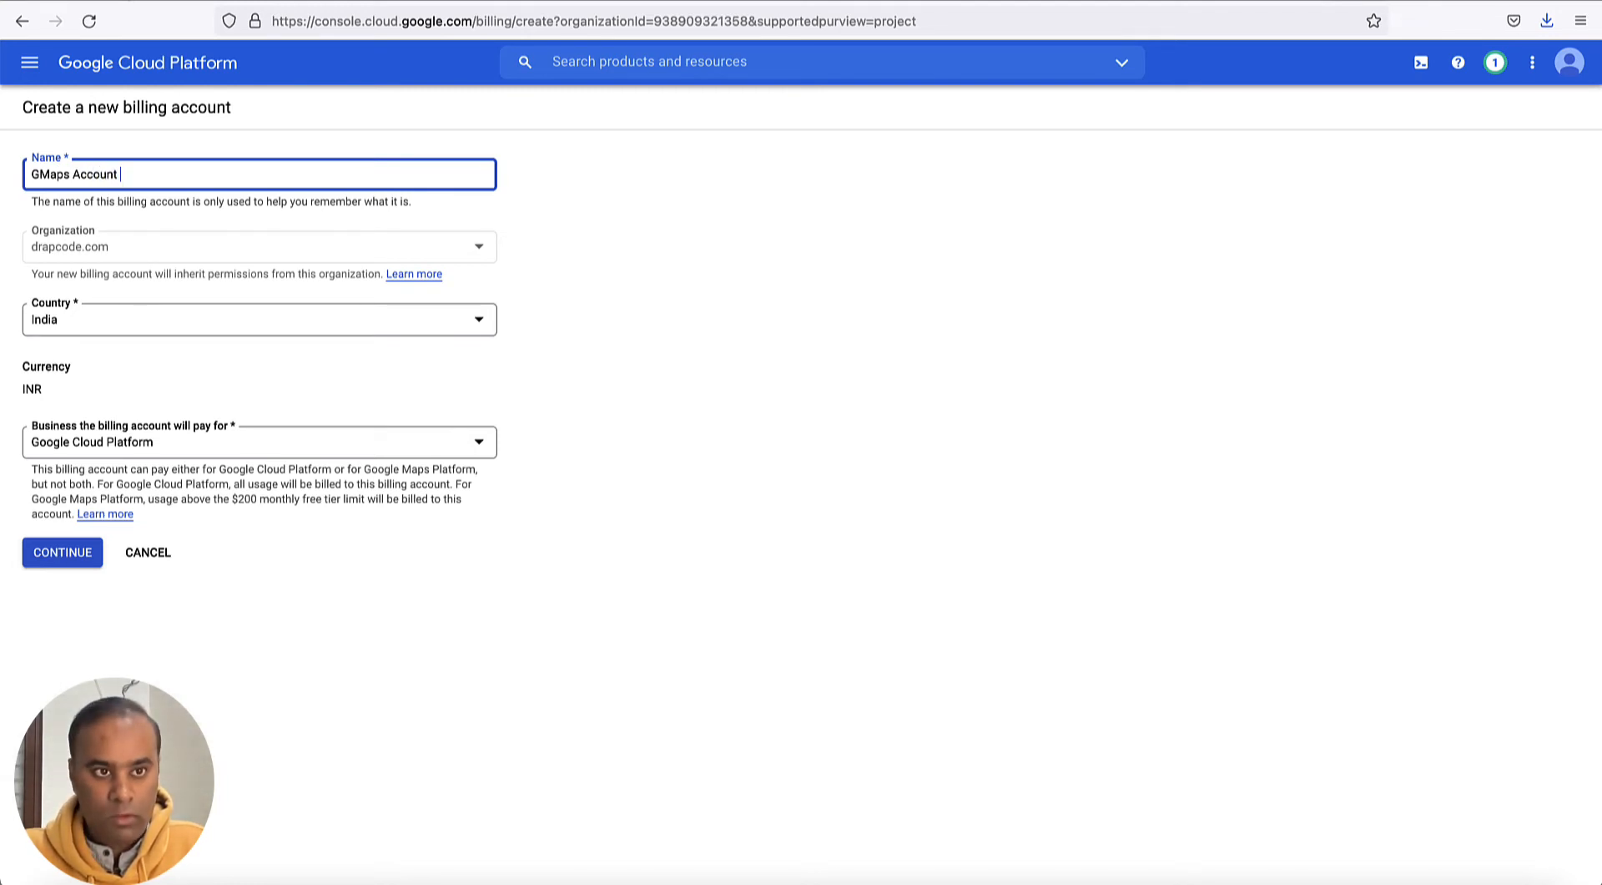
text( 2)
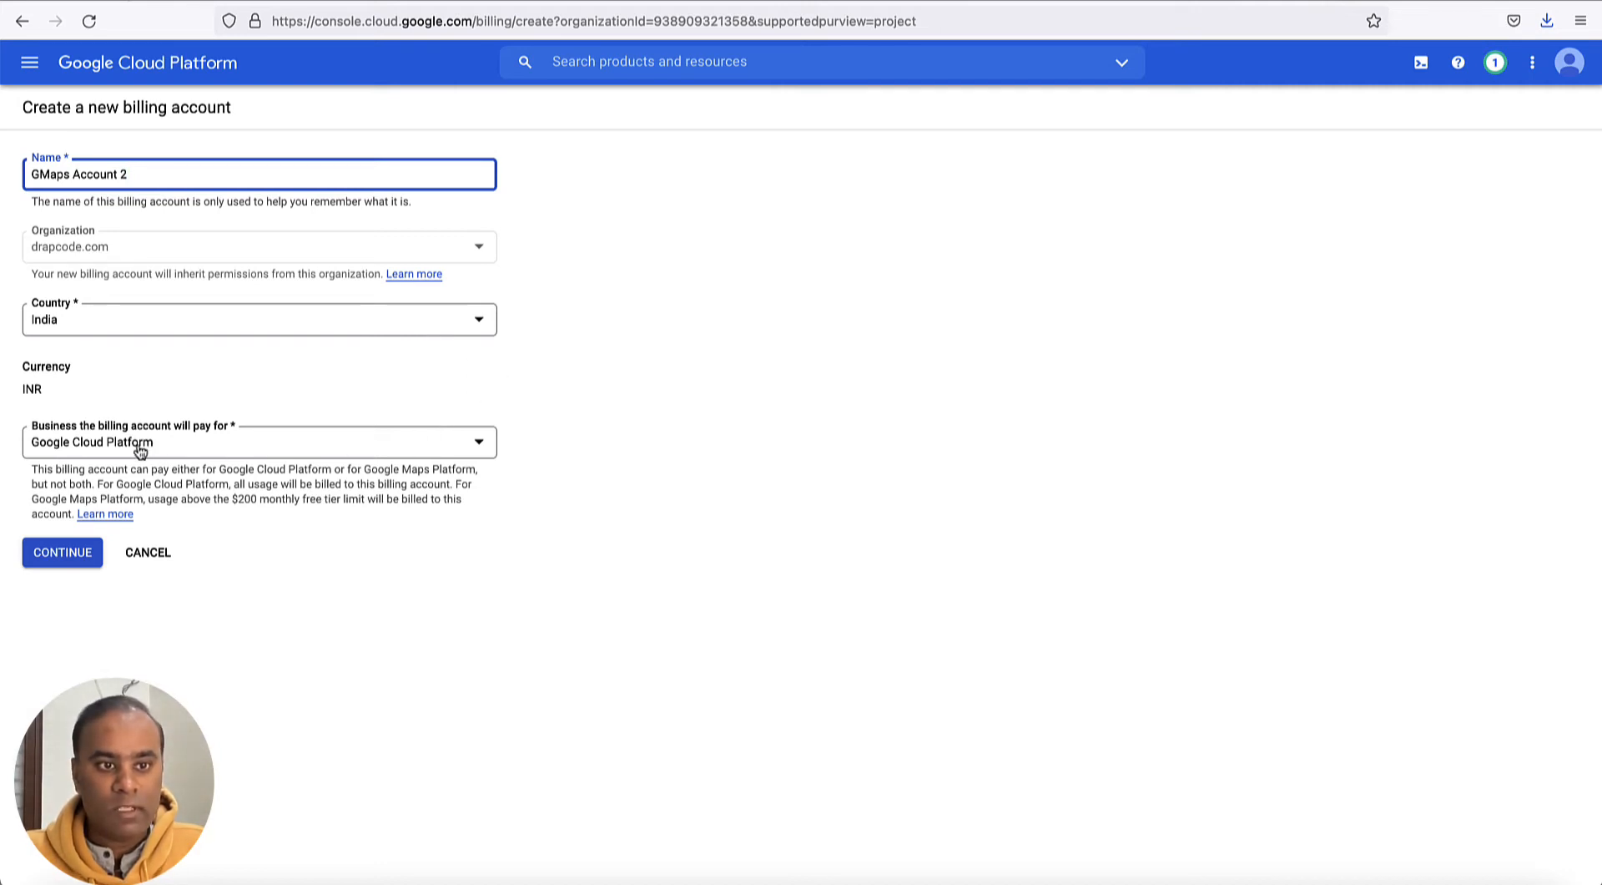
- Set the business the billing account pays for to Google Maps Platform and submit the new account
click(239, 444)
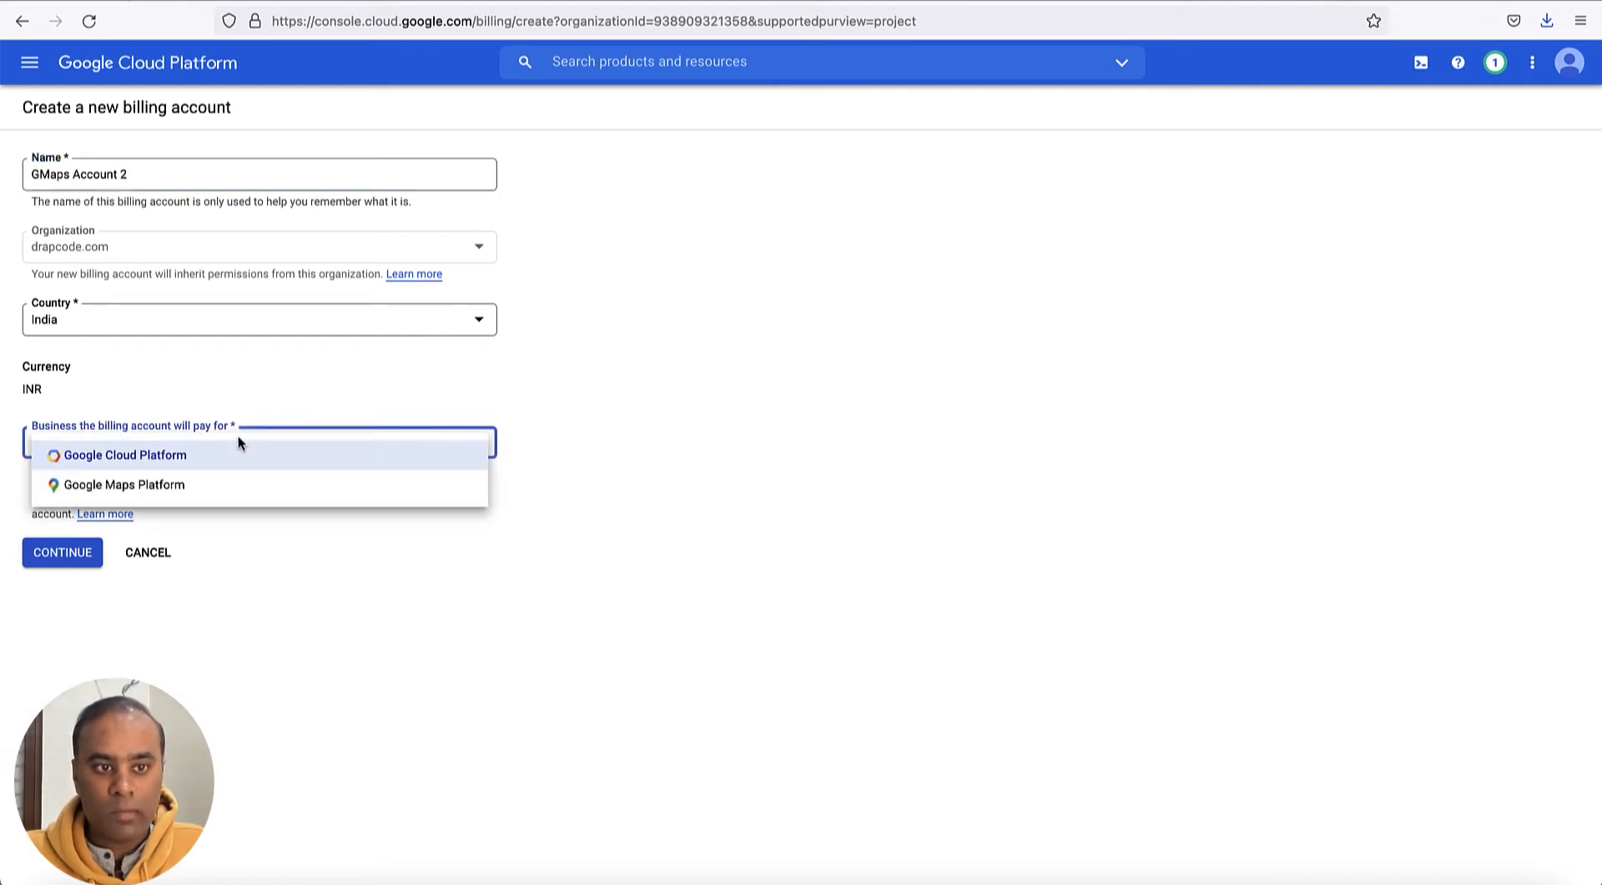
click(180, 490)
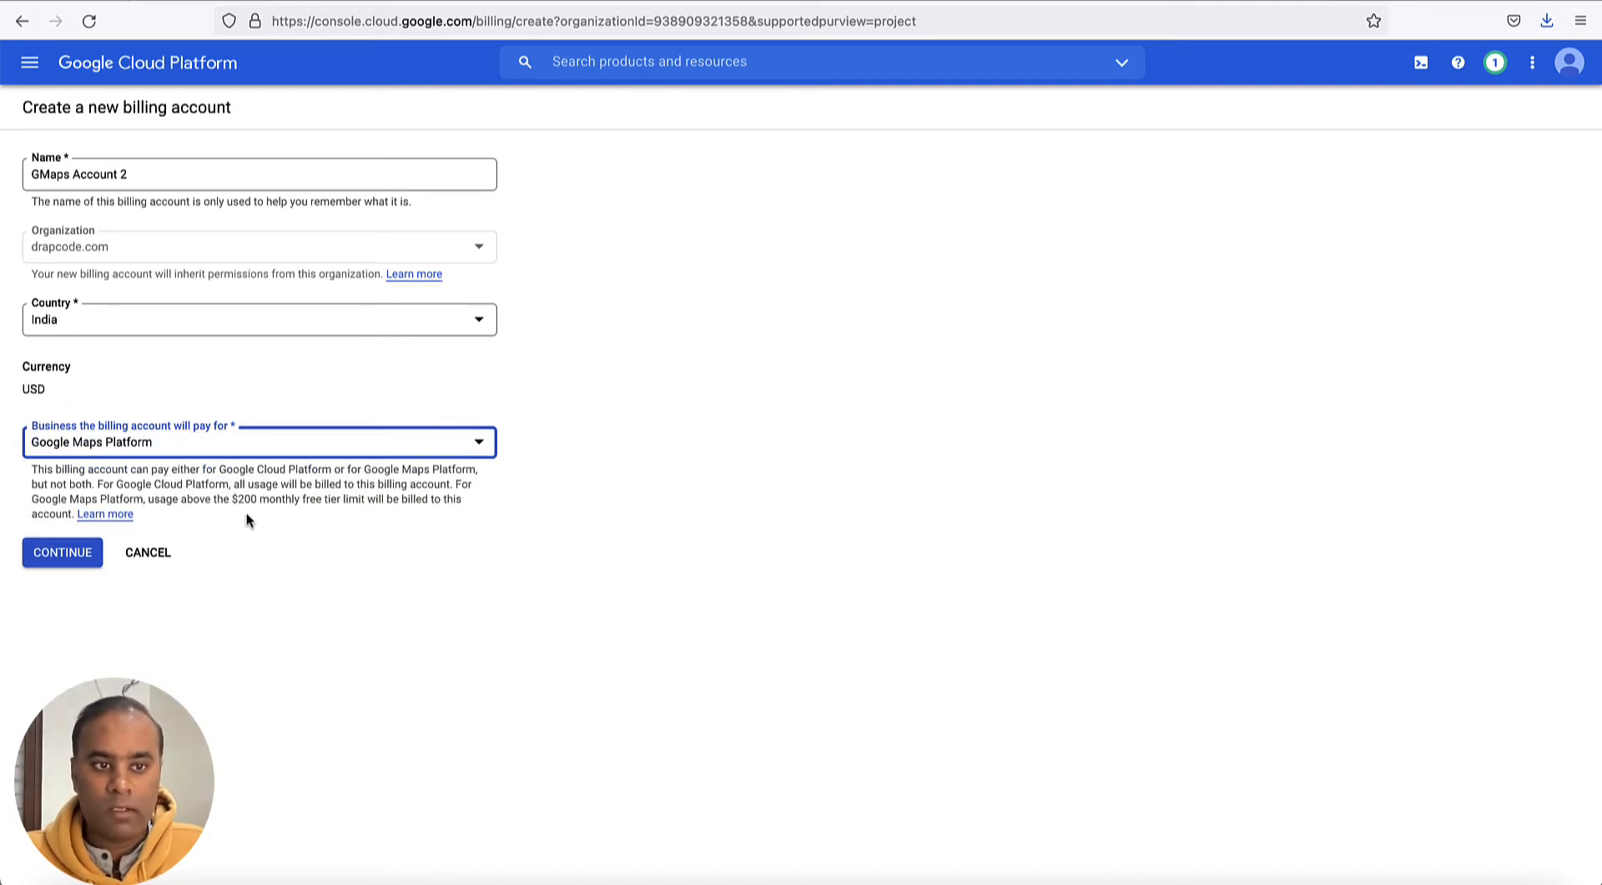
click(63, 552)
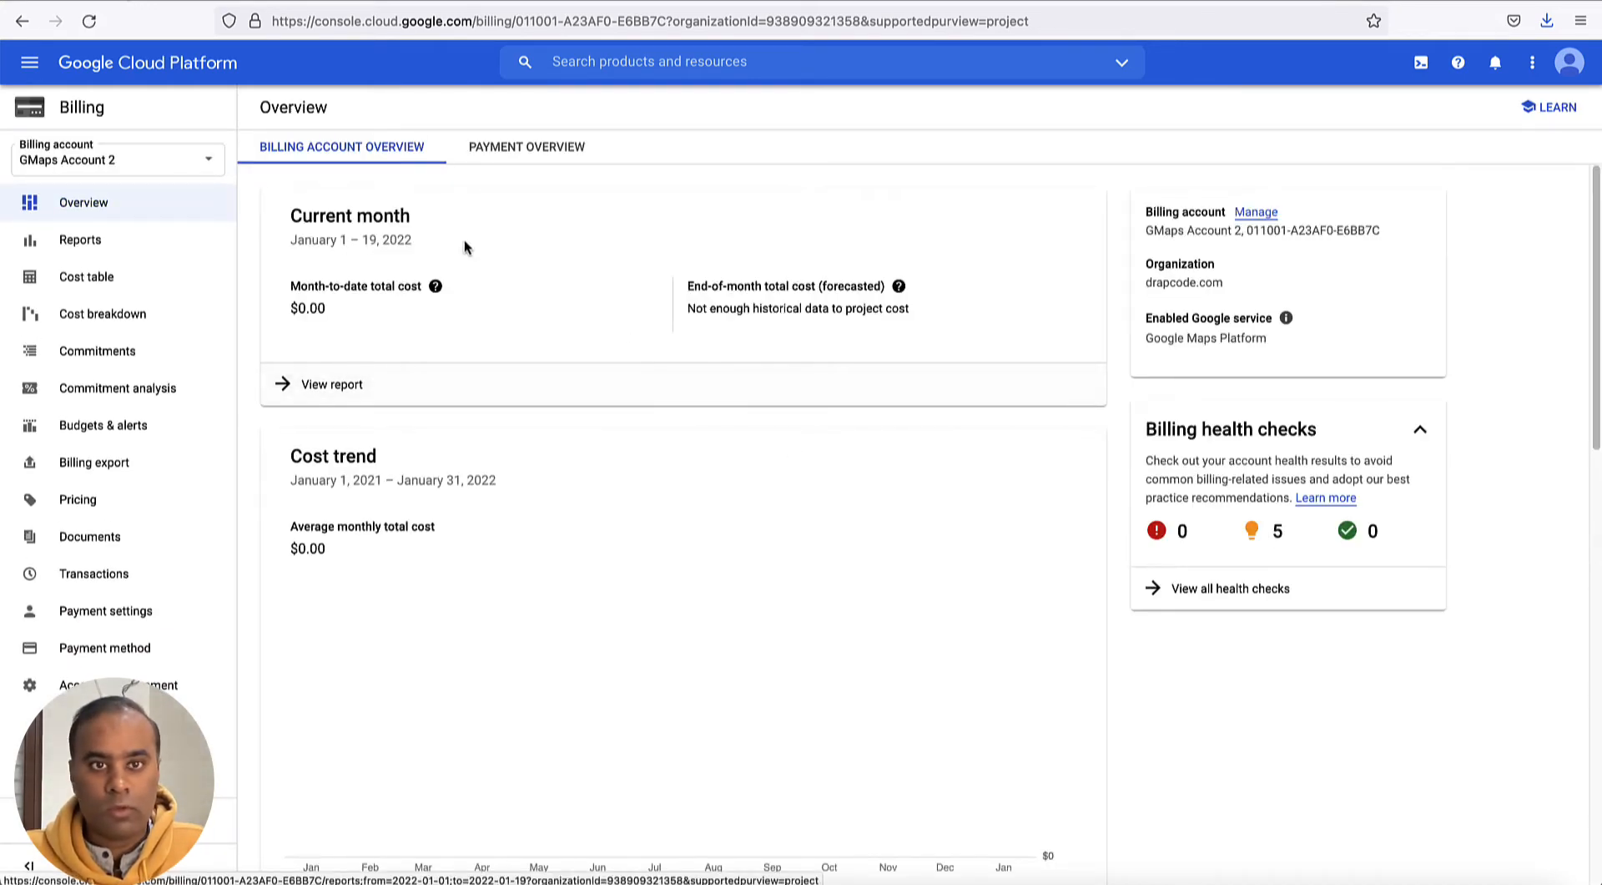
- From the Google Maps Platform overview, start a new project and name it GMaps Demo 2
click(26, 66)
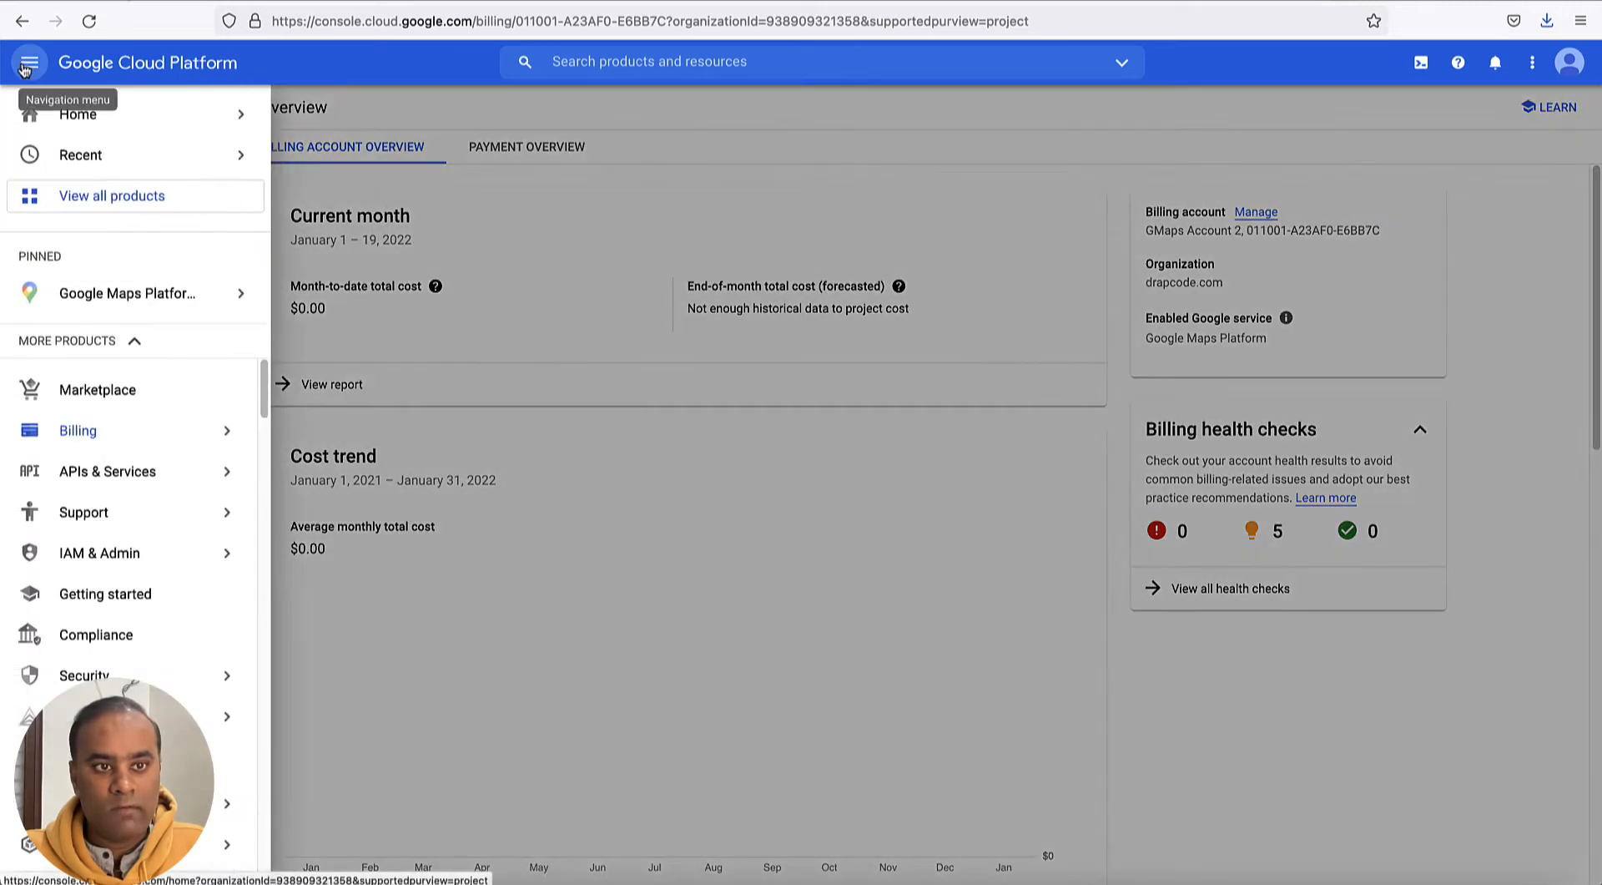
mouse_move(114, 154)
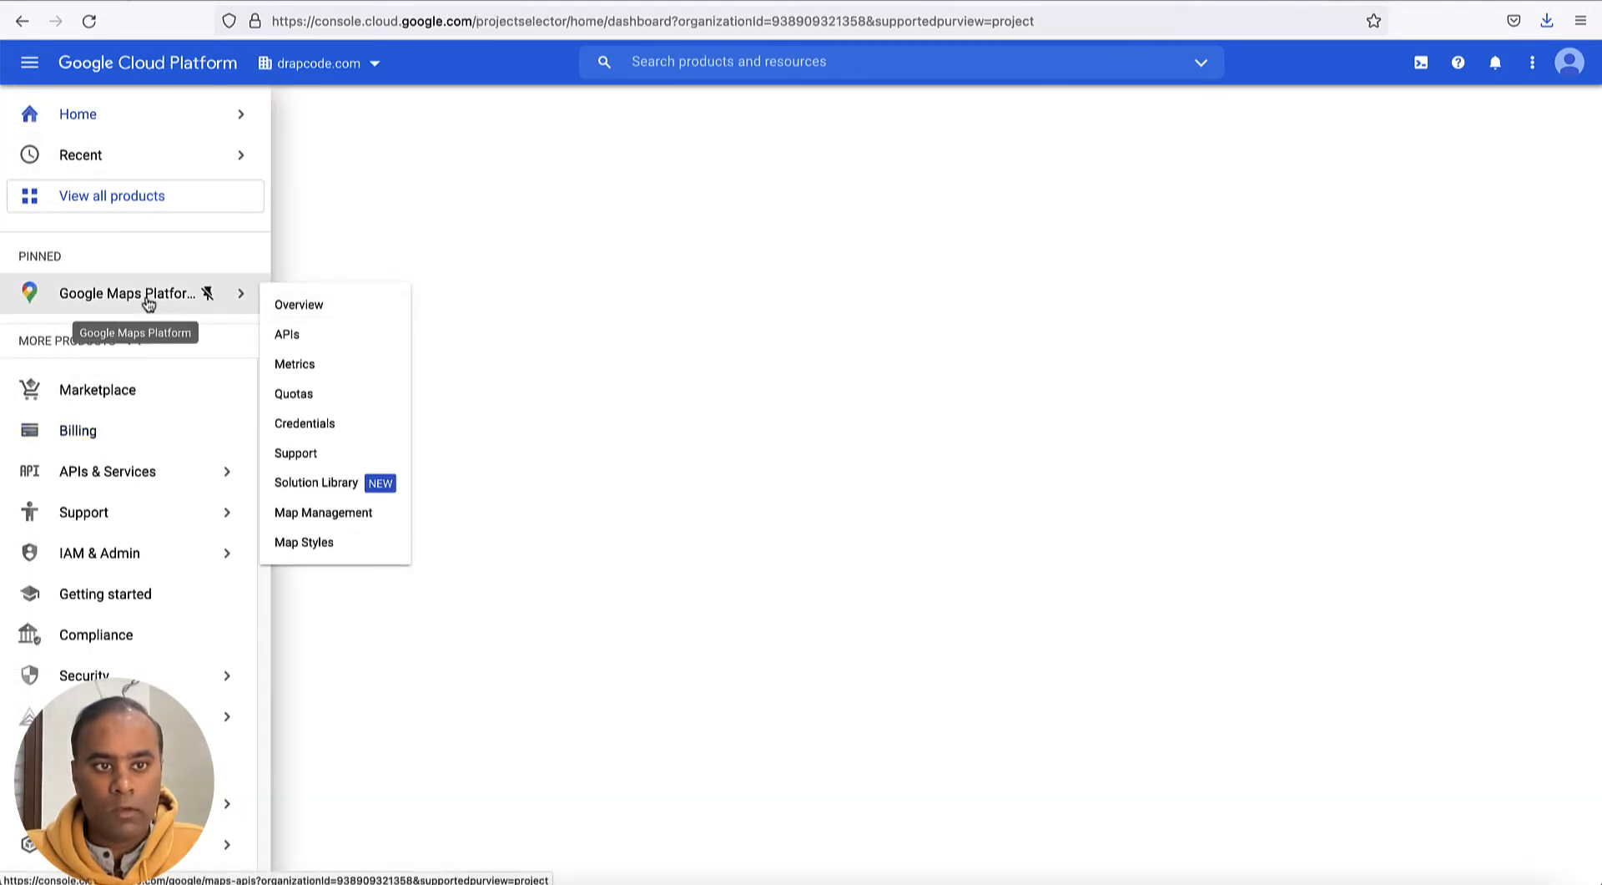
click(299, 305)
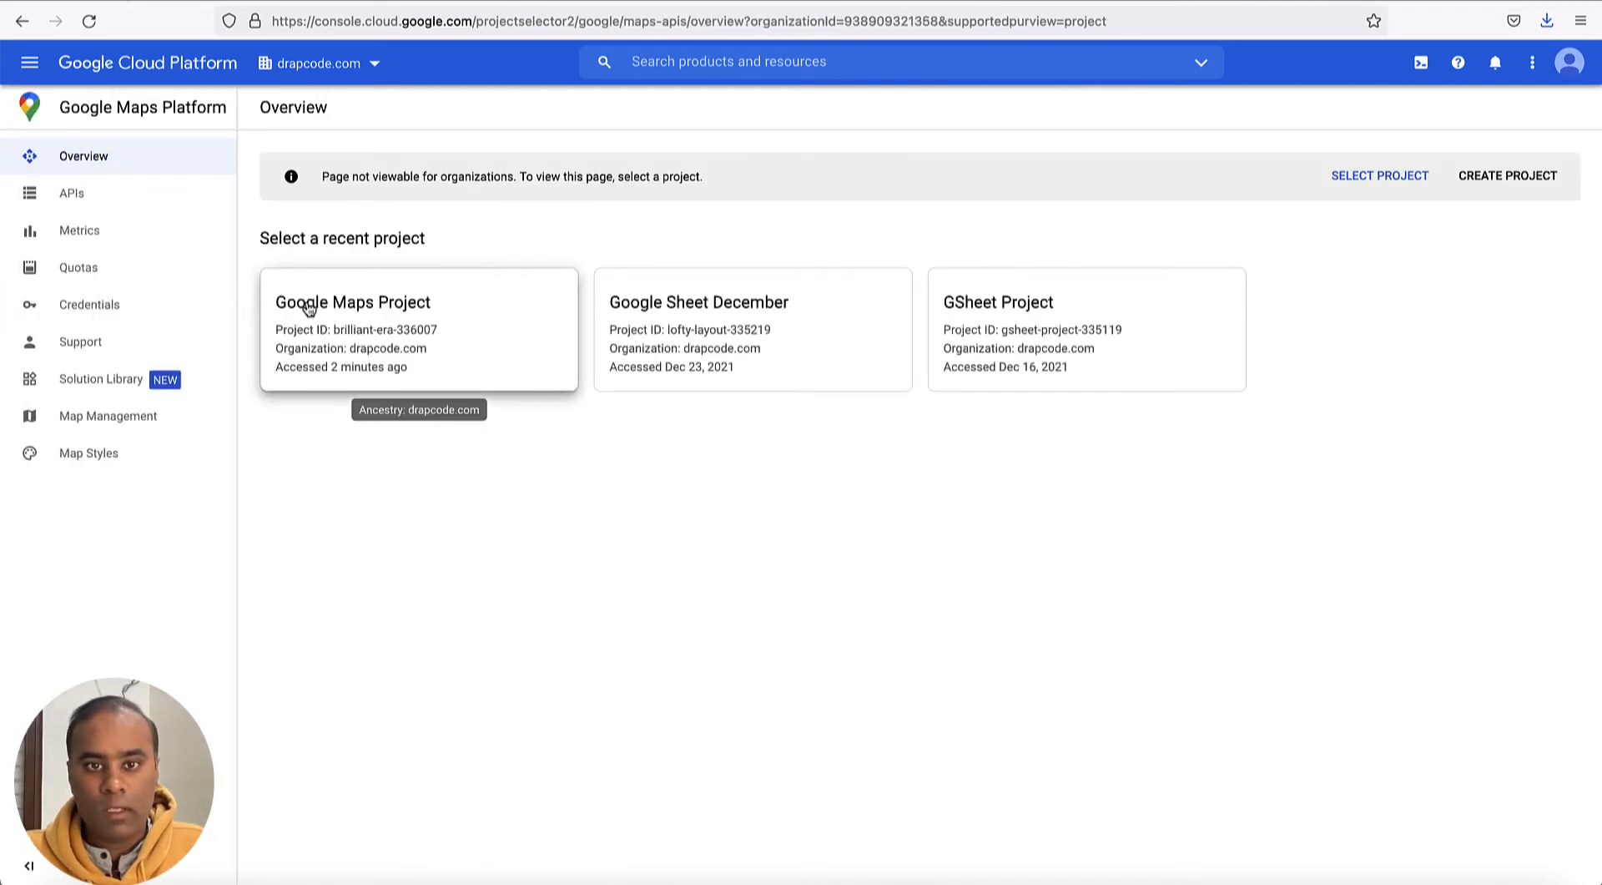
click(1496, 179)
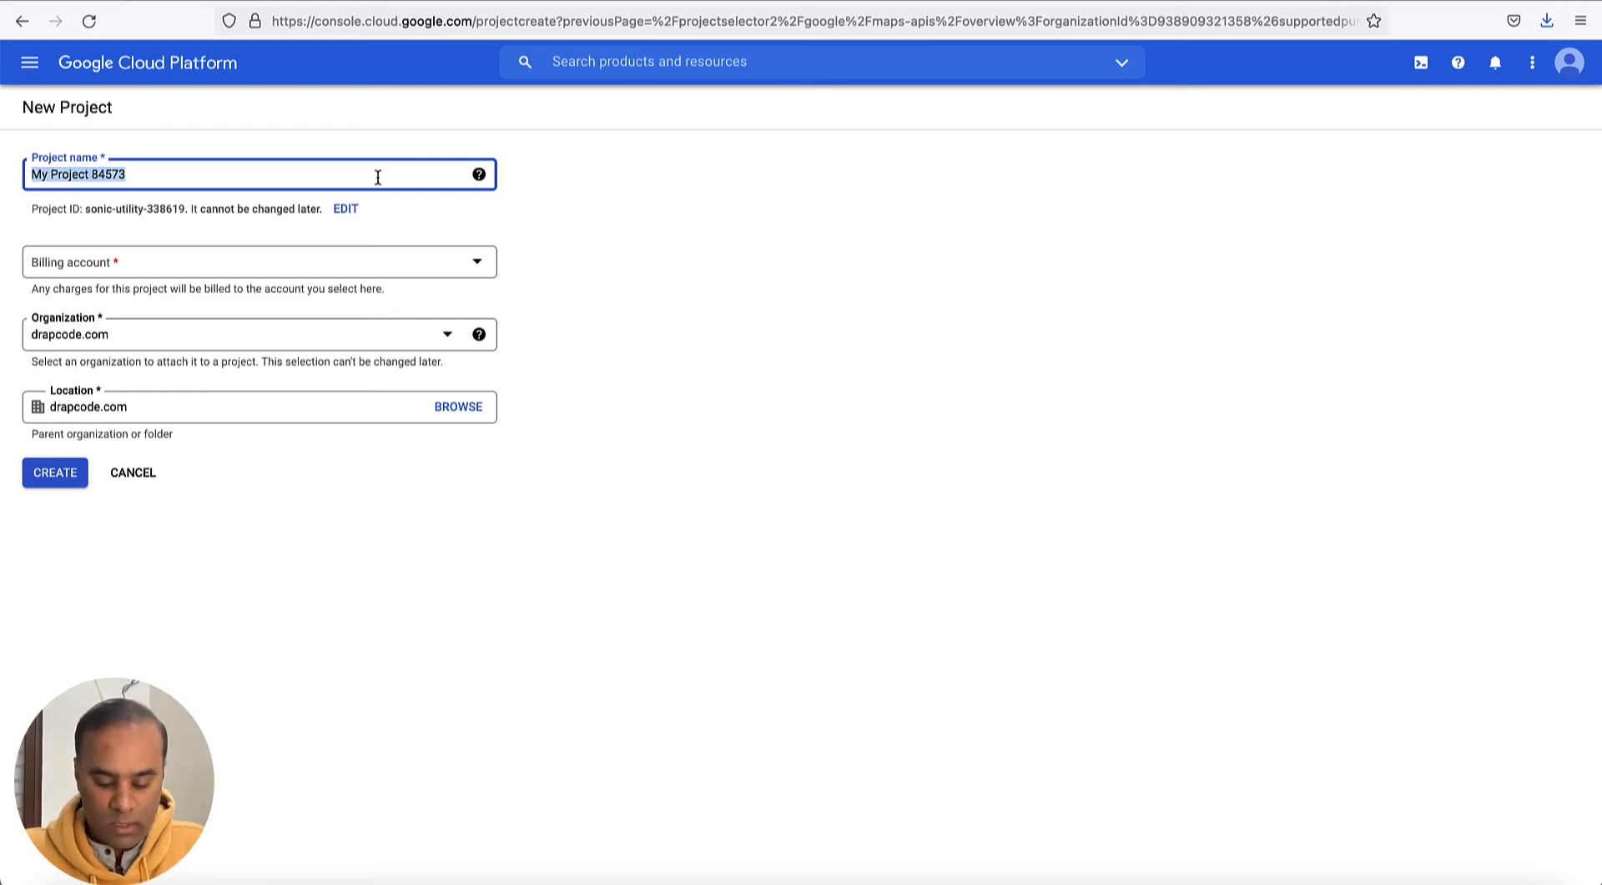
text(G)
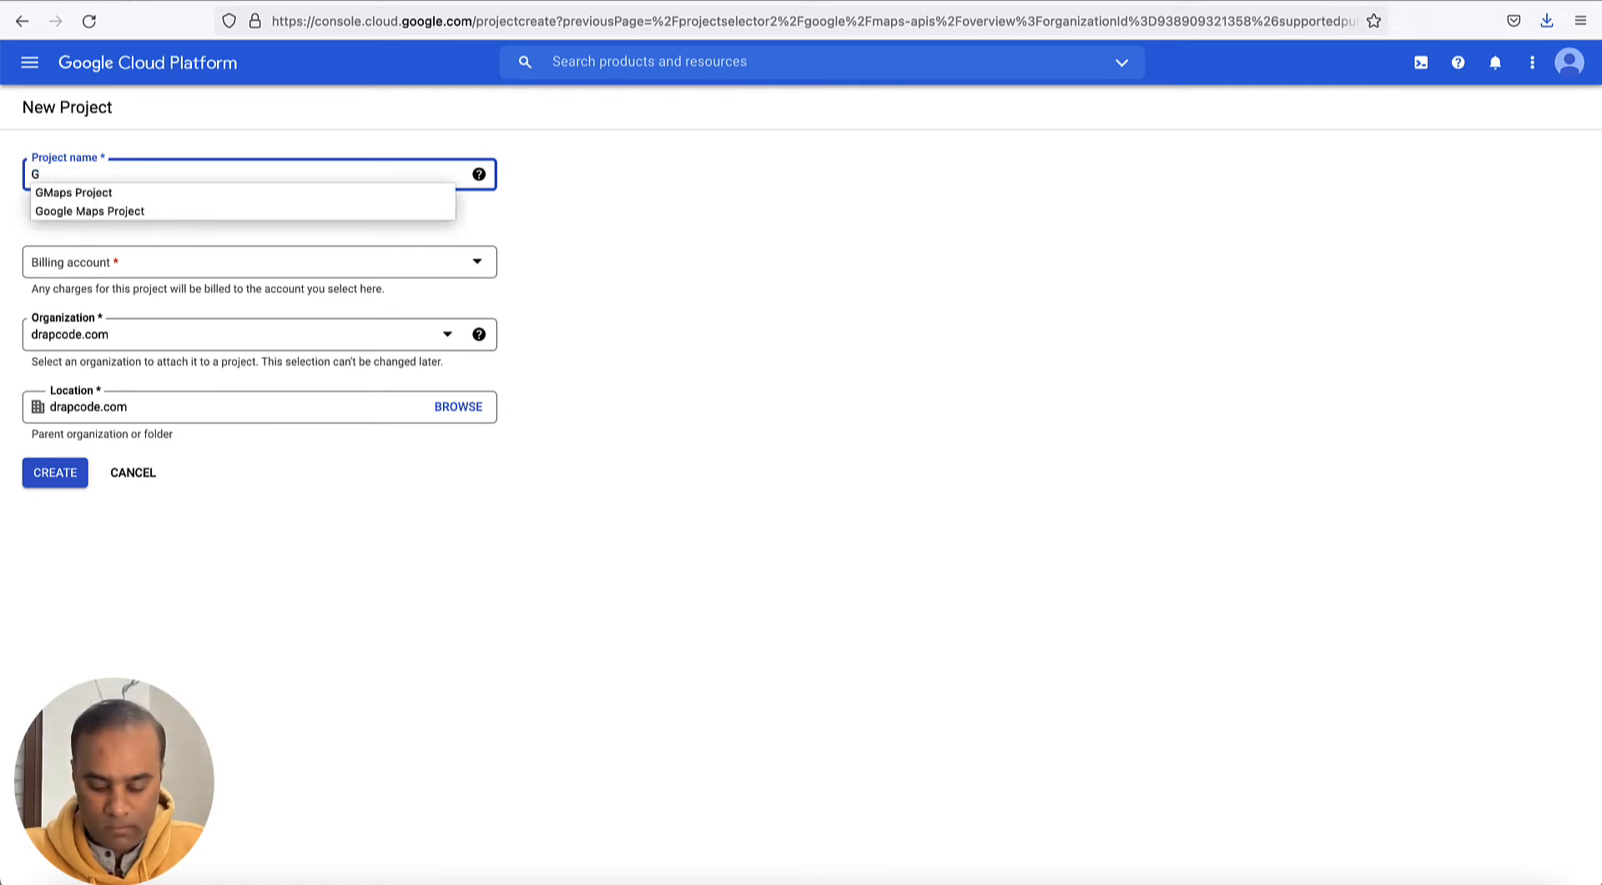
text(Maps)
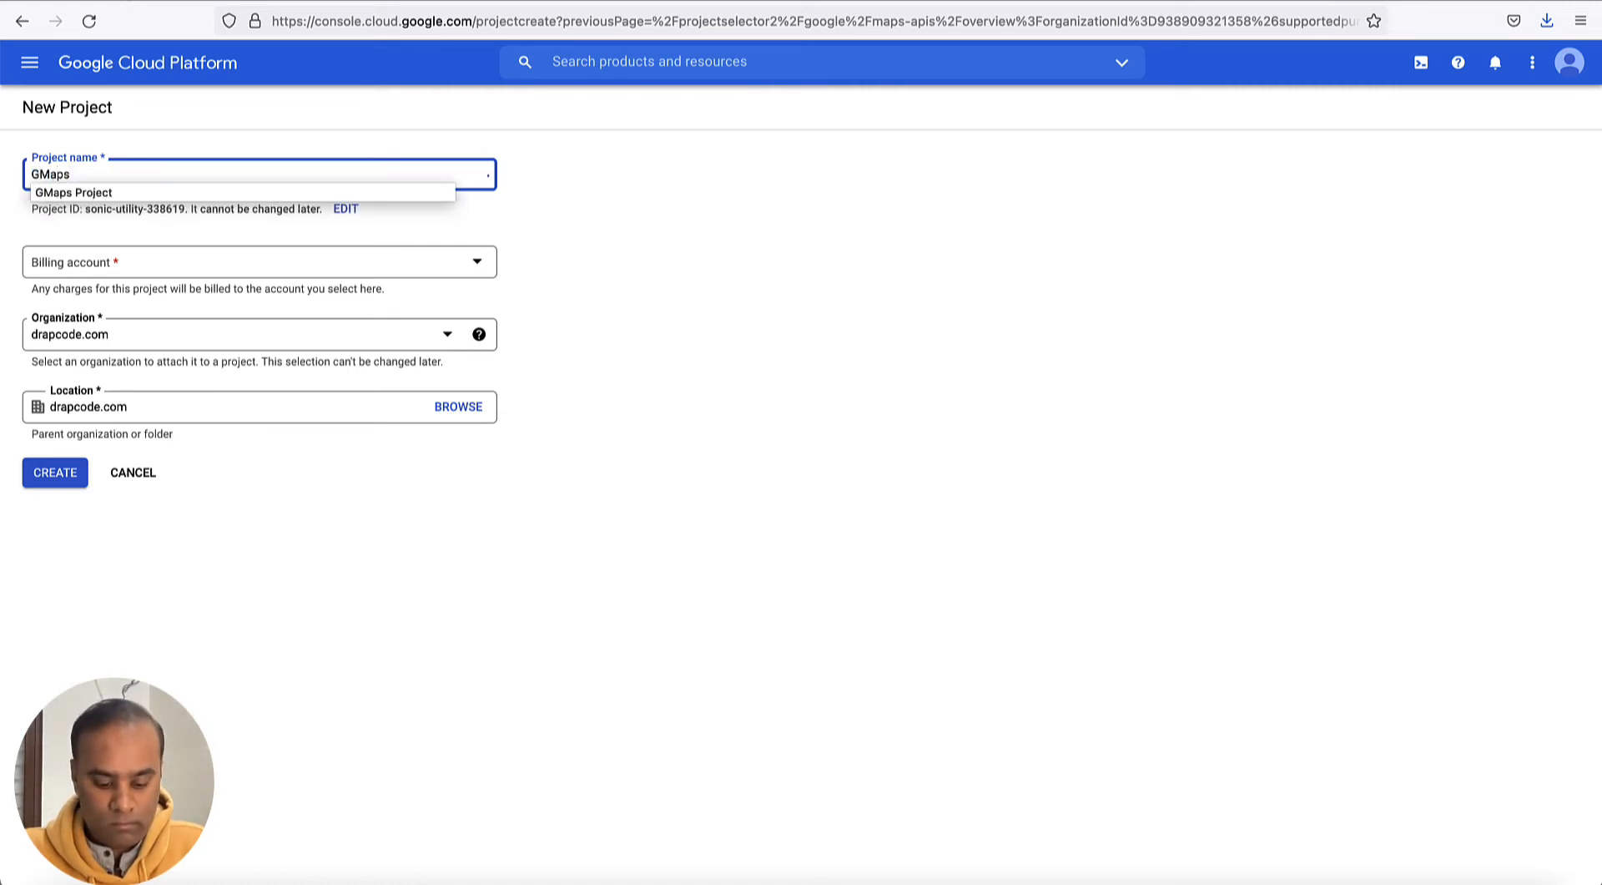
text( Demo 2)
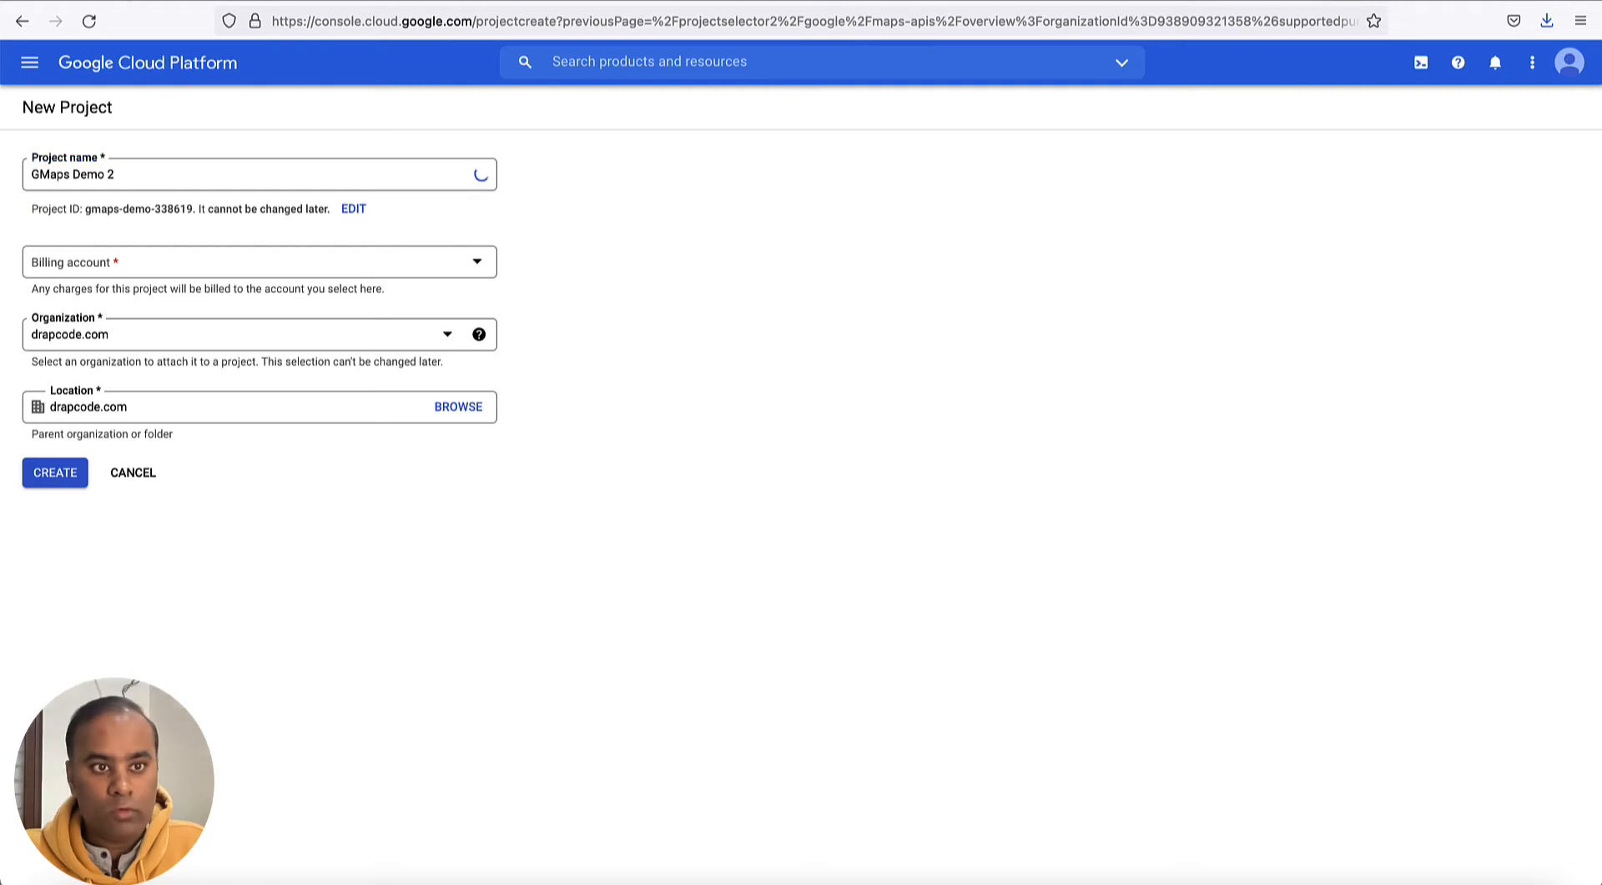
- Assign the billing account GMaps Account 2 to the new project and create the project
click(424, 269)
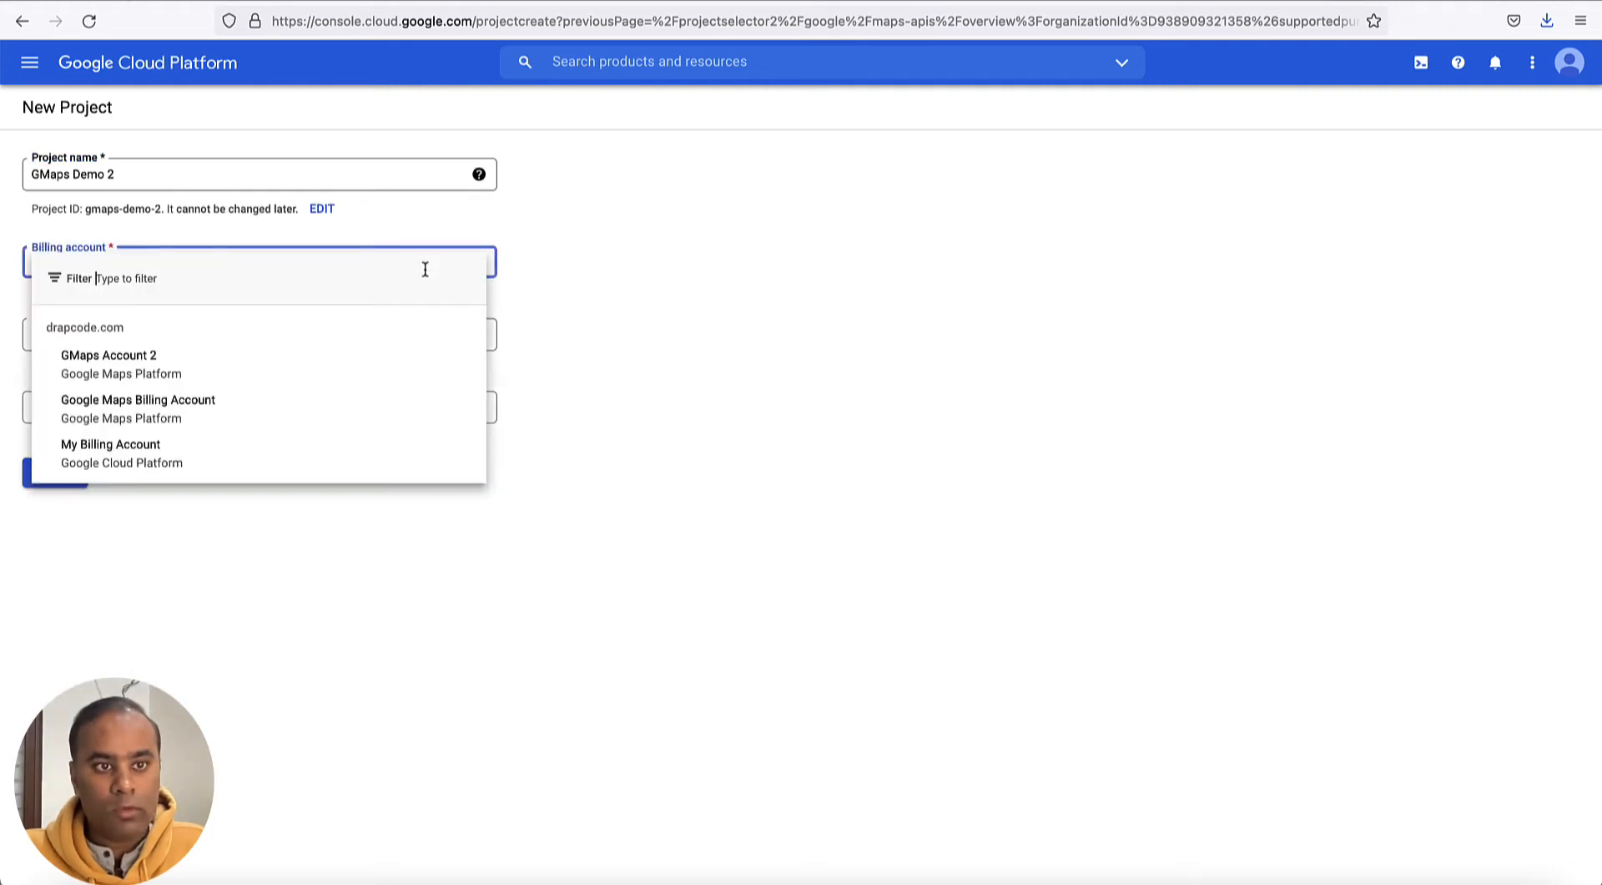
click(368, 364)
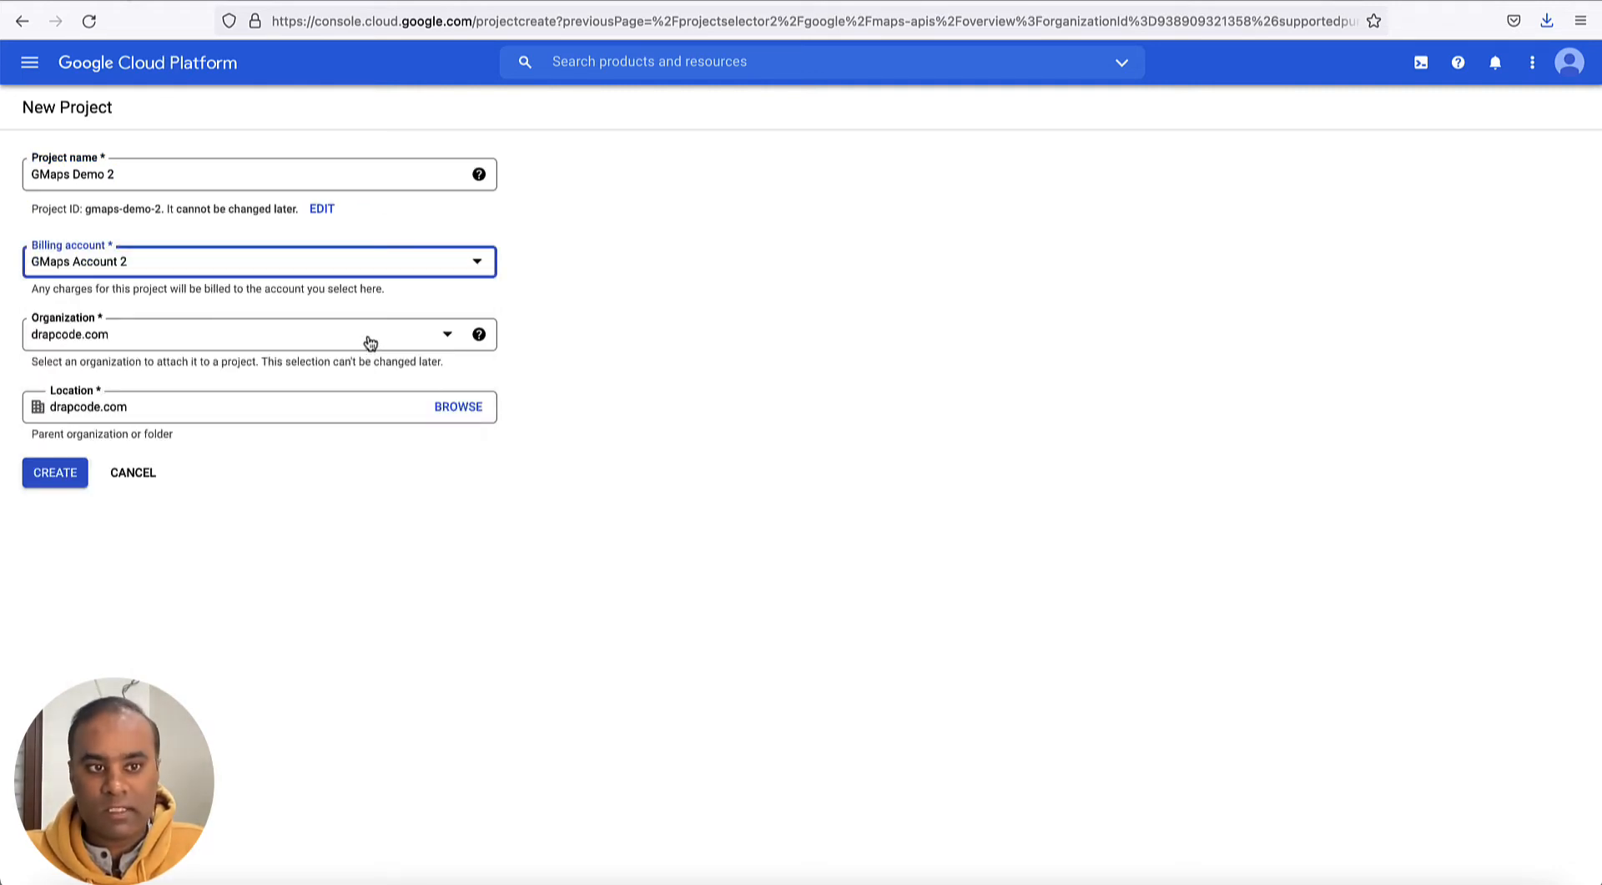
click(48, 478)
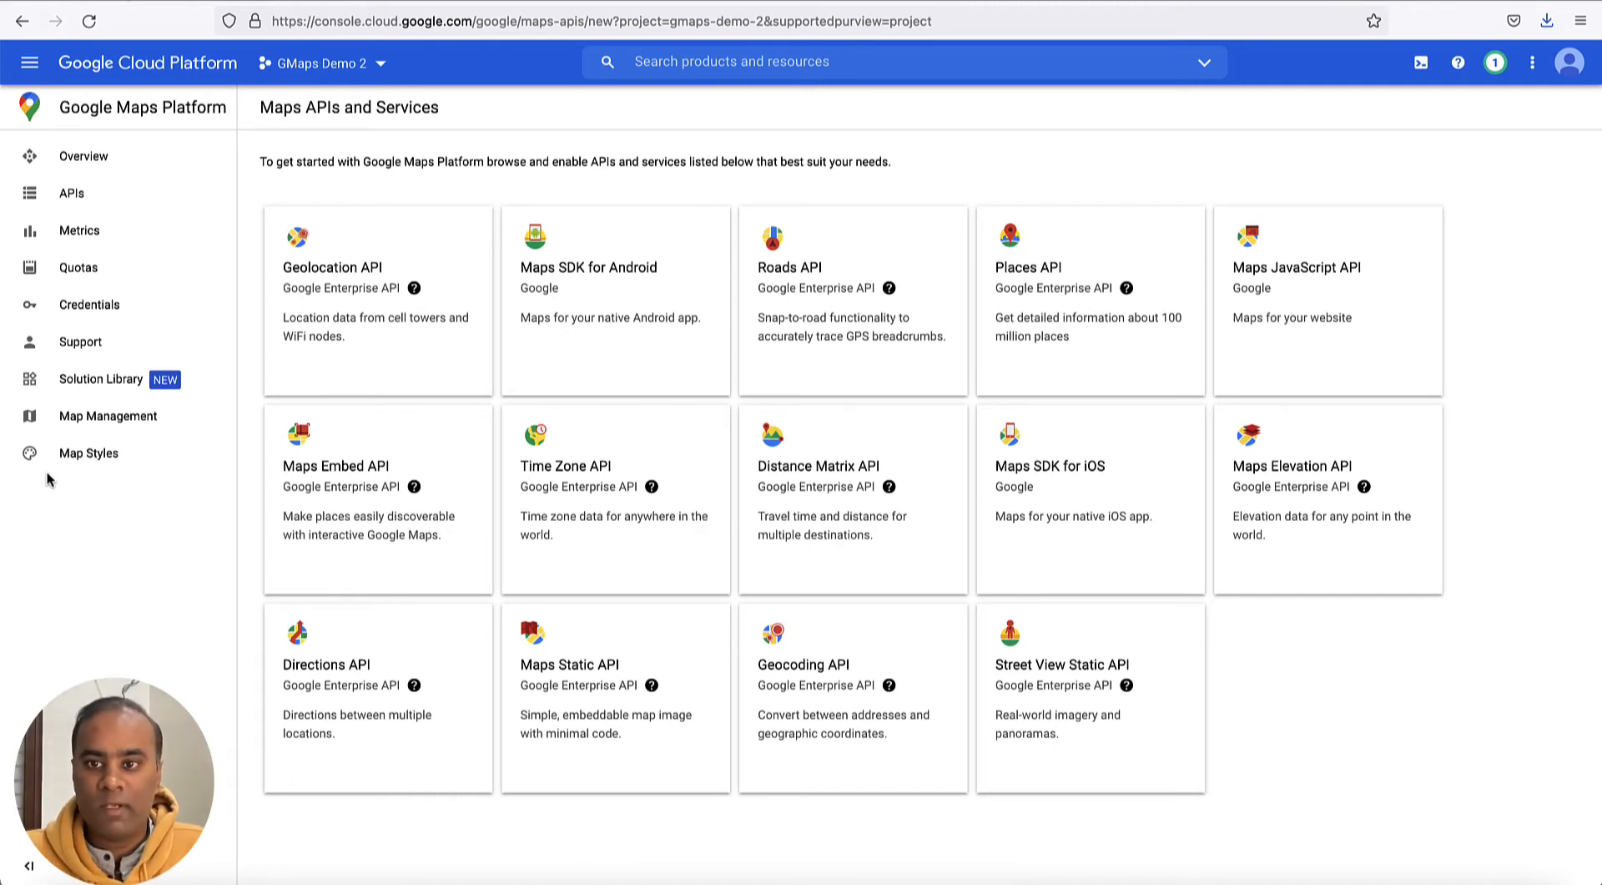
- Enable the Maps JavaScript API for the GMaps Demo 2 project and create an API key credential
click(1335, 289)
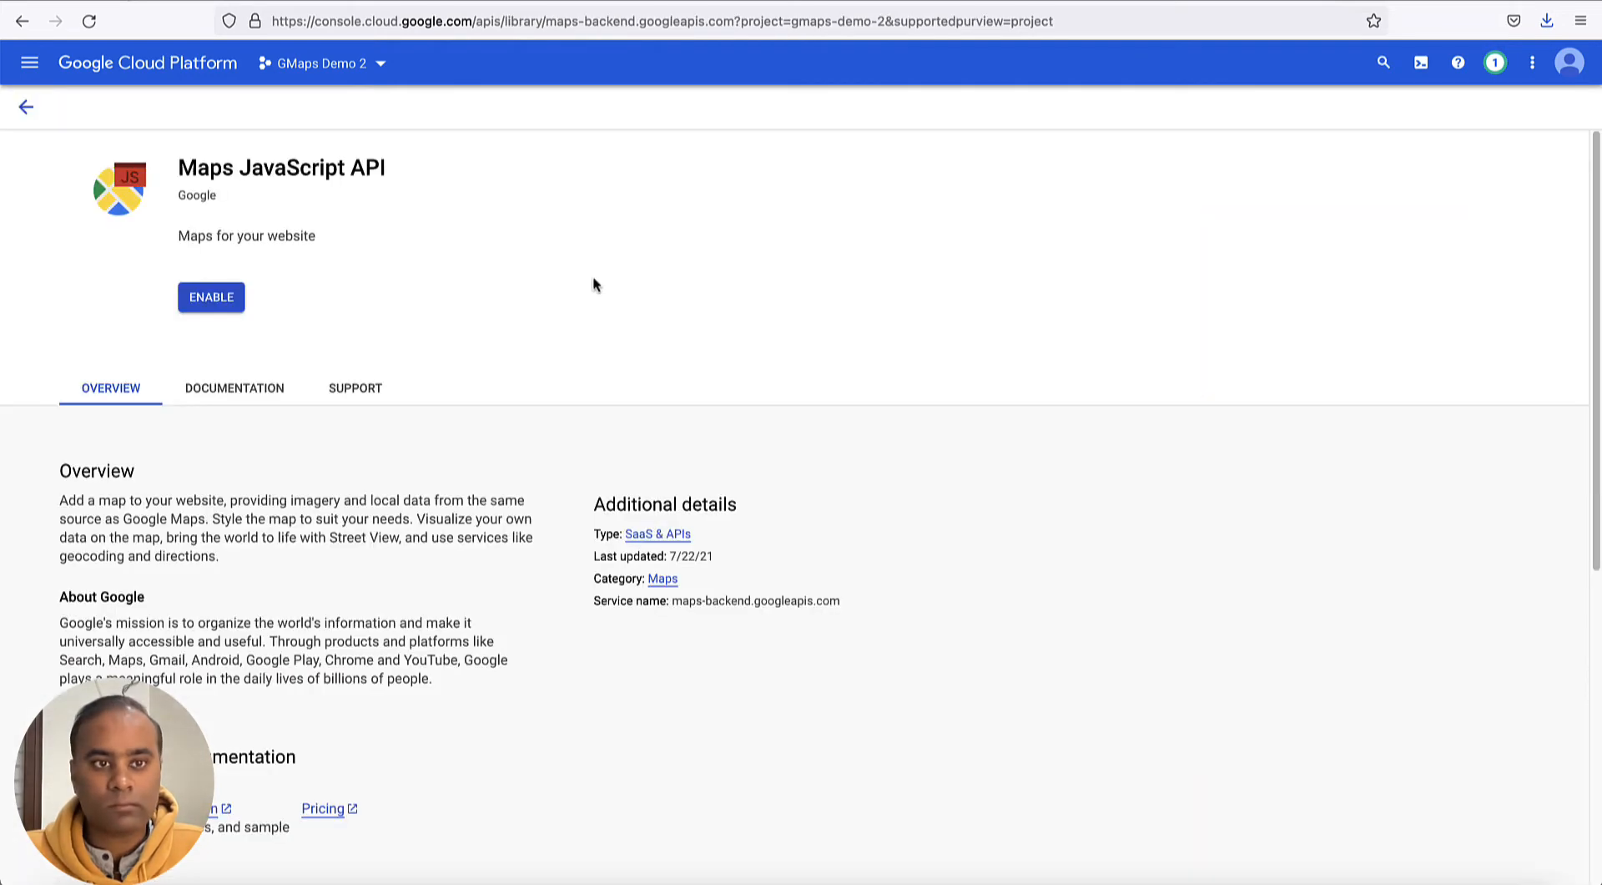
click(228, 302)
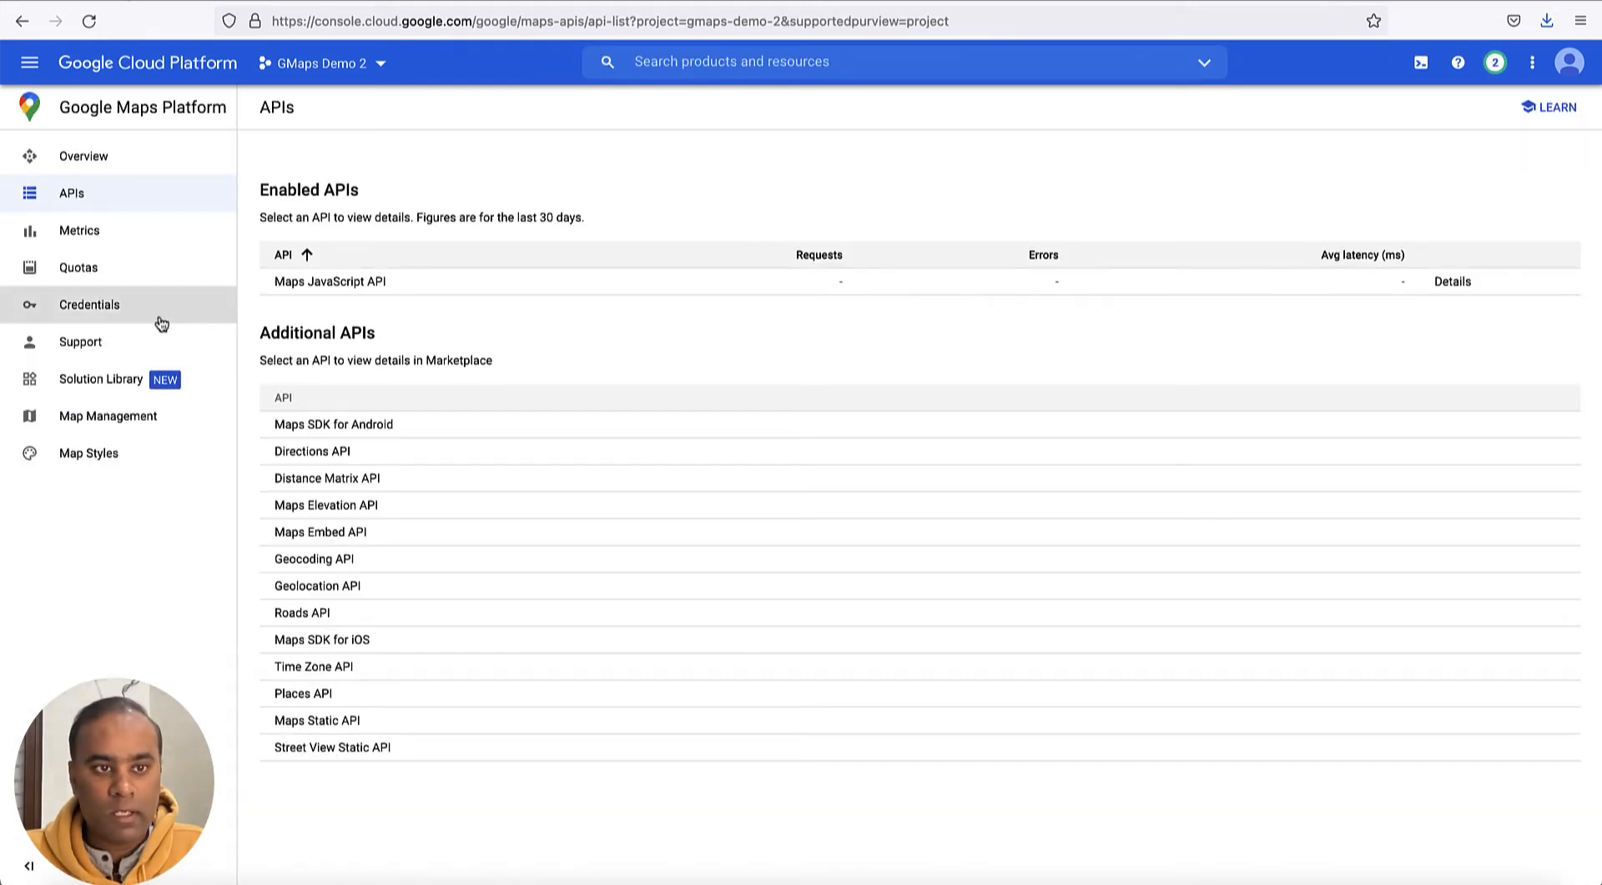
click(98, 308)
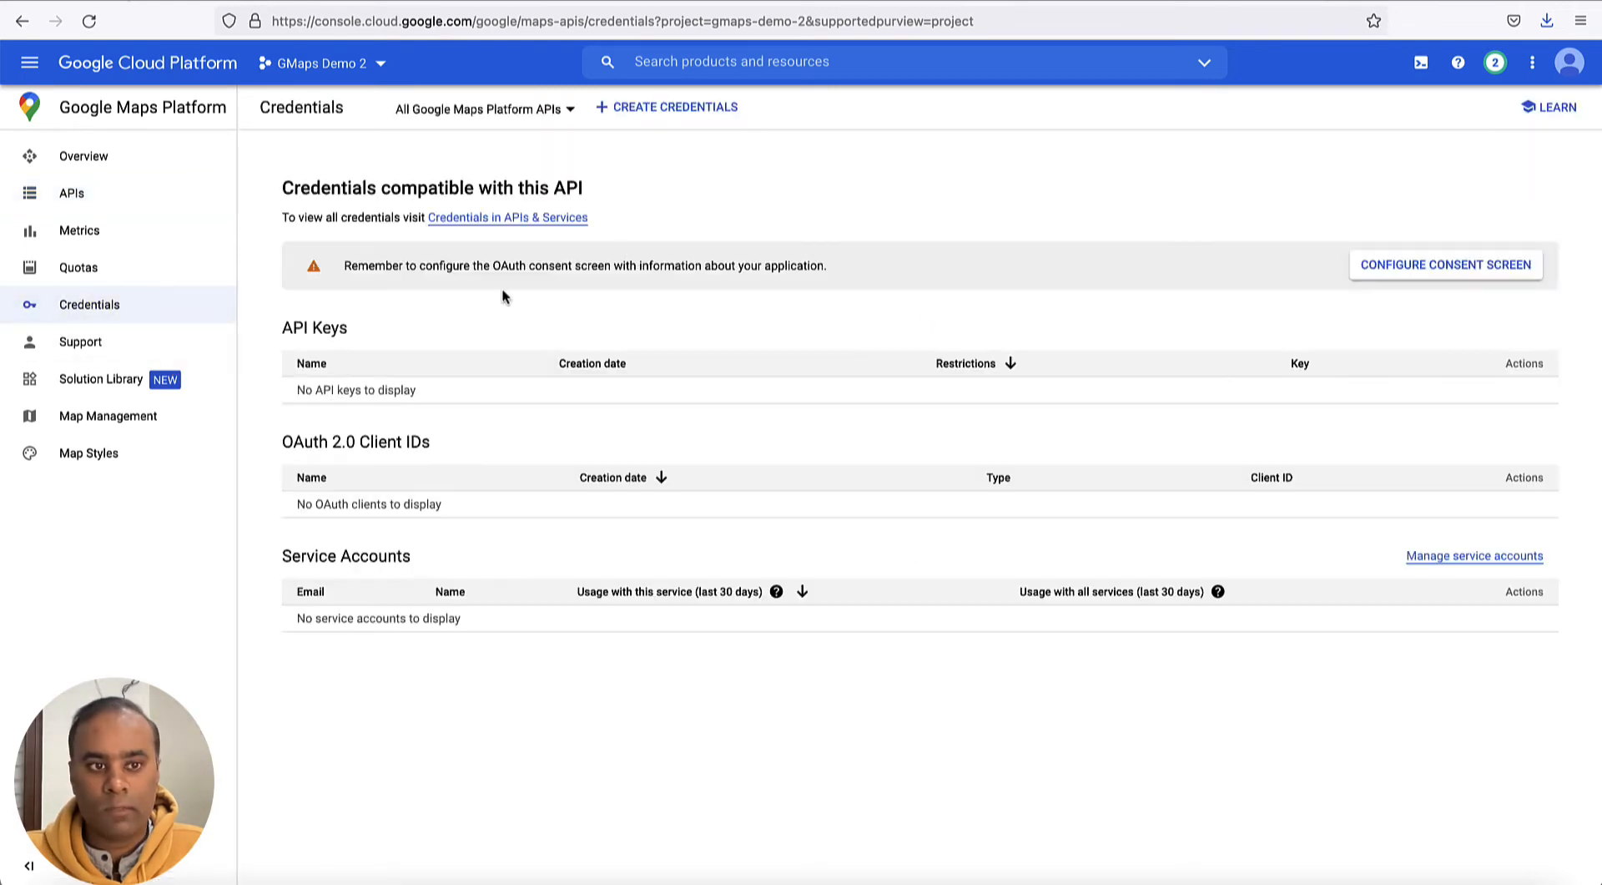
click(680, 111)
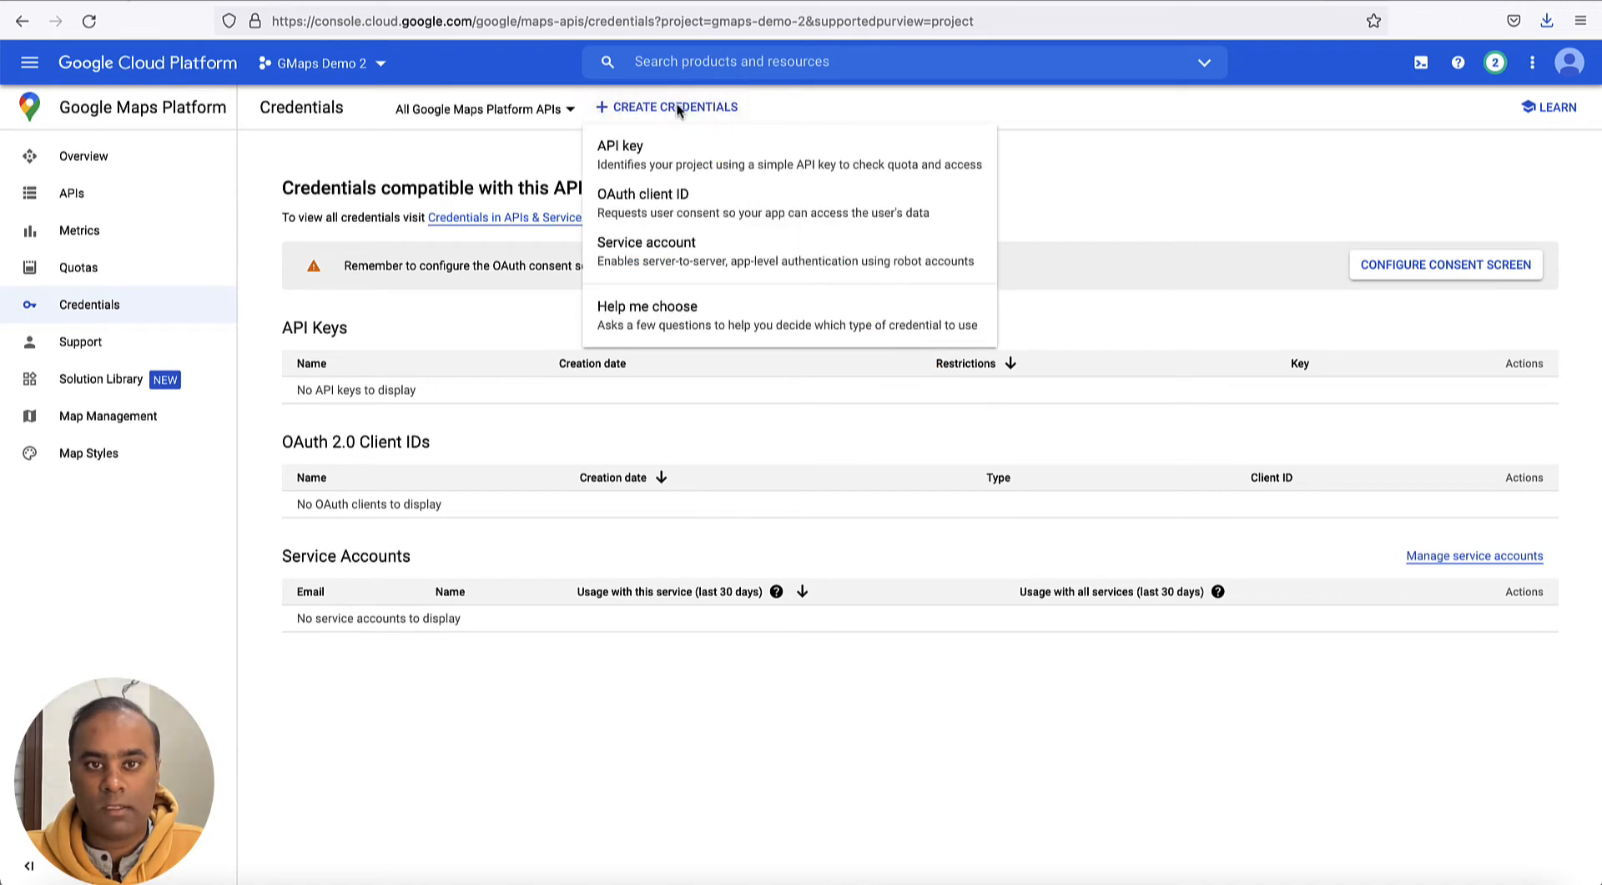
click(672, 162)
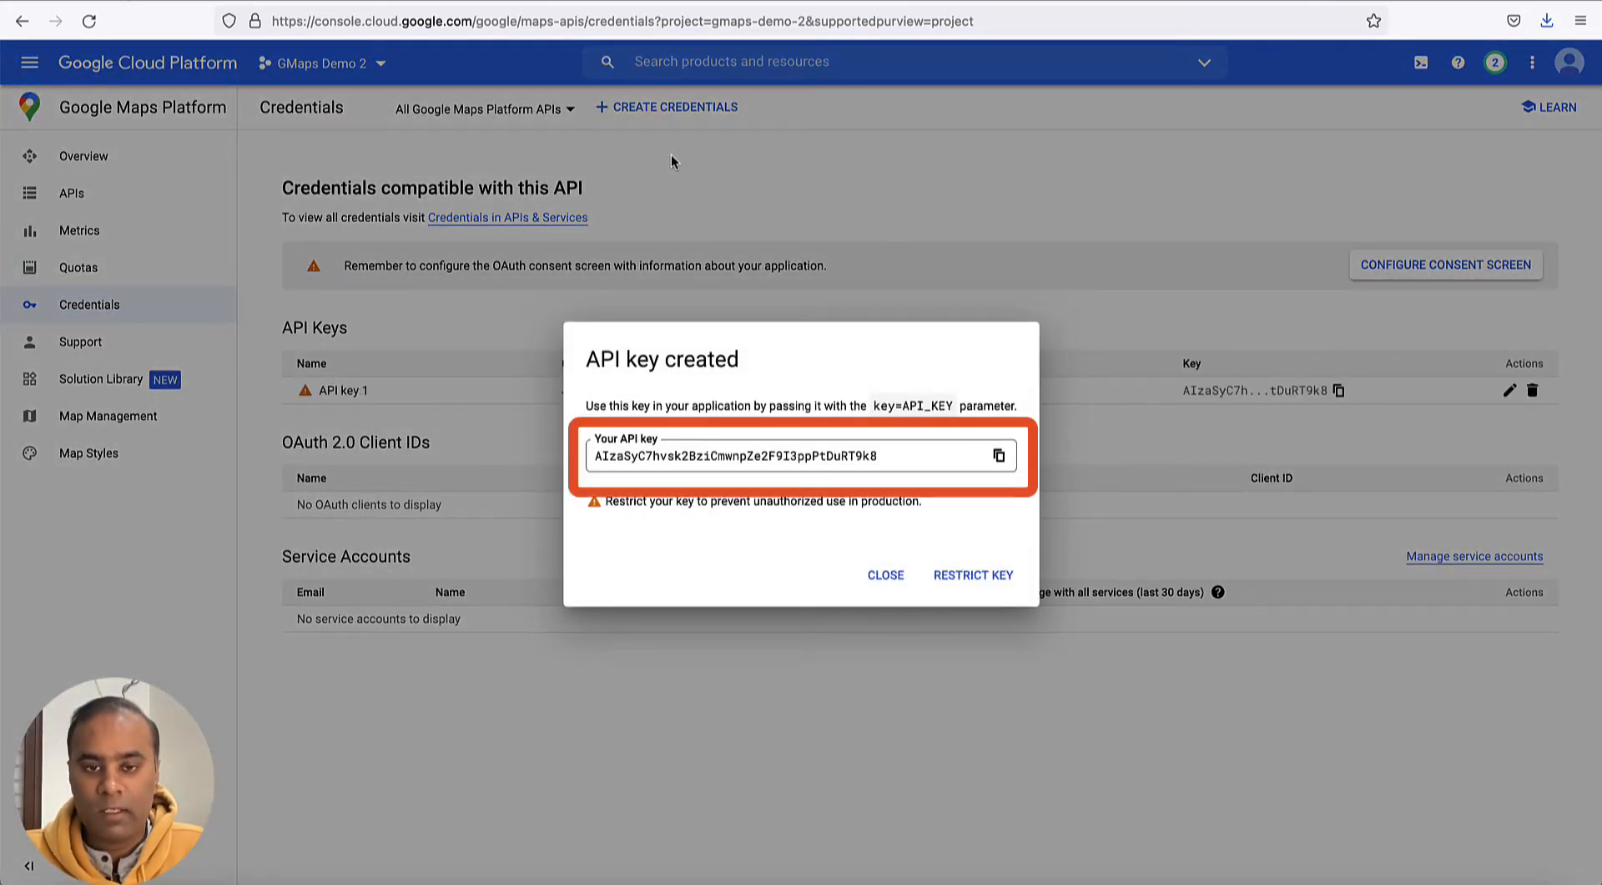
- Copy the new API key, paste it into the Google Map plugin's API Key field in DrapCode, and install the plugin
click(998, 456)
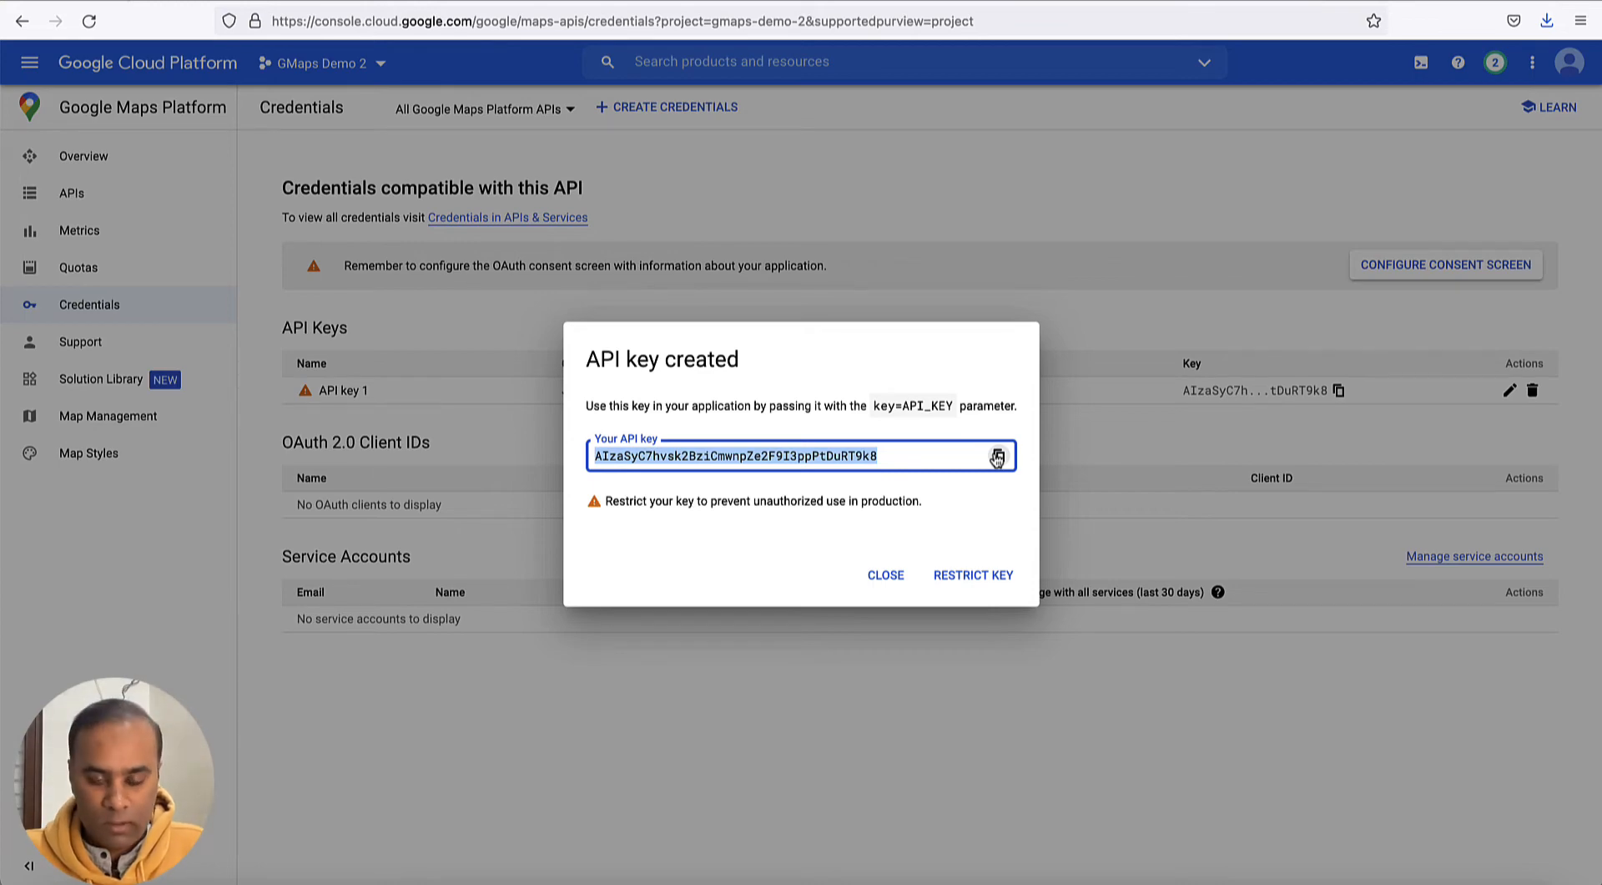
key(super+Tab)
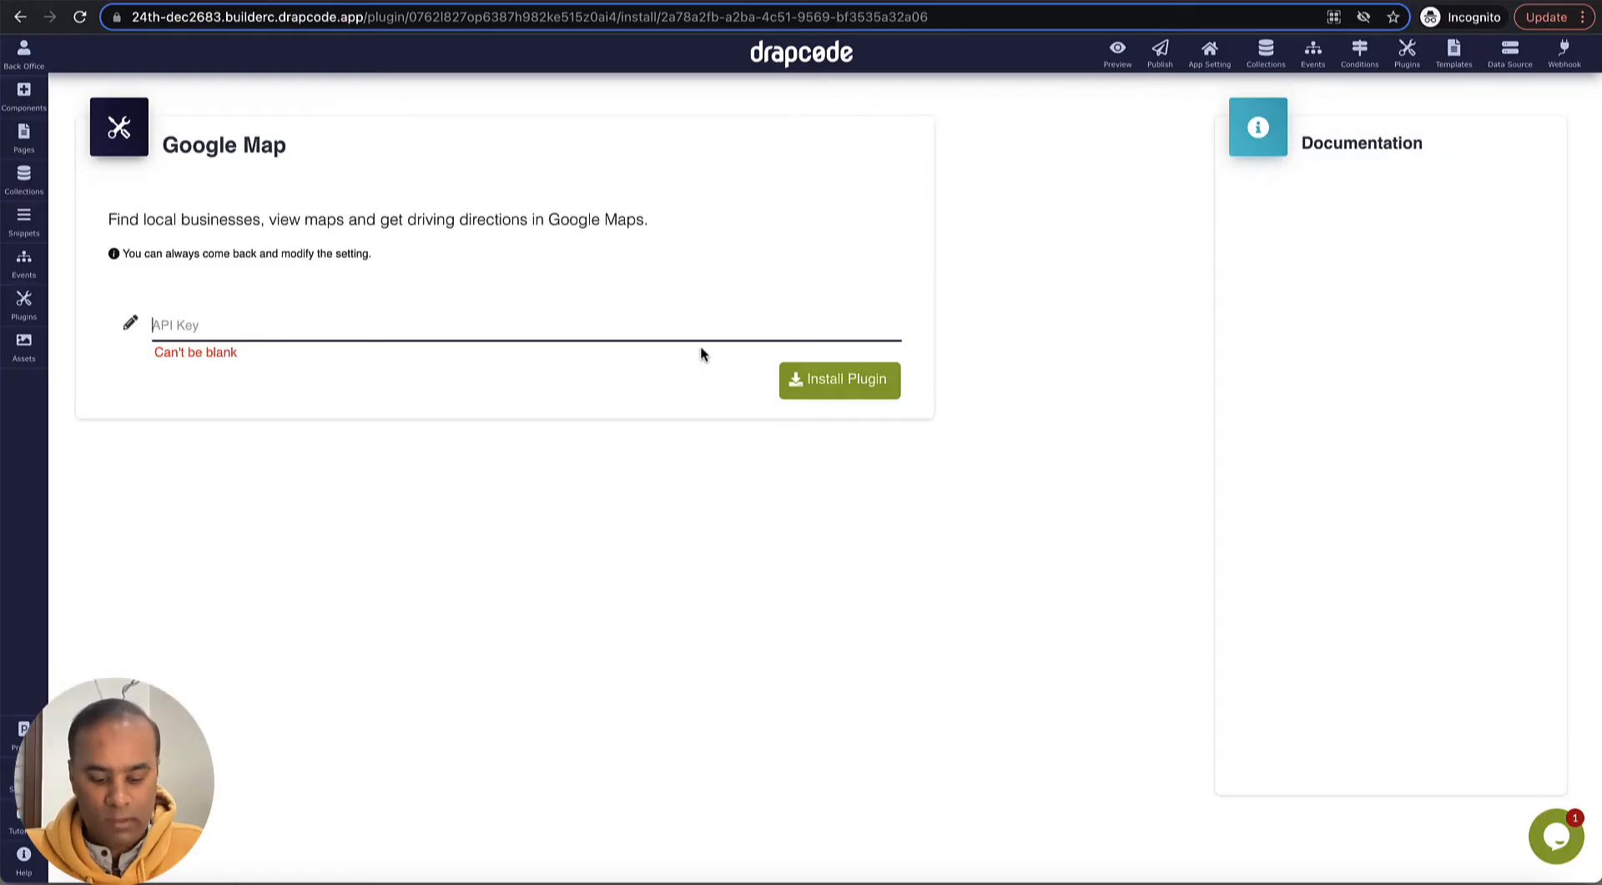
key(super+v)
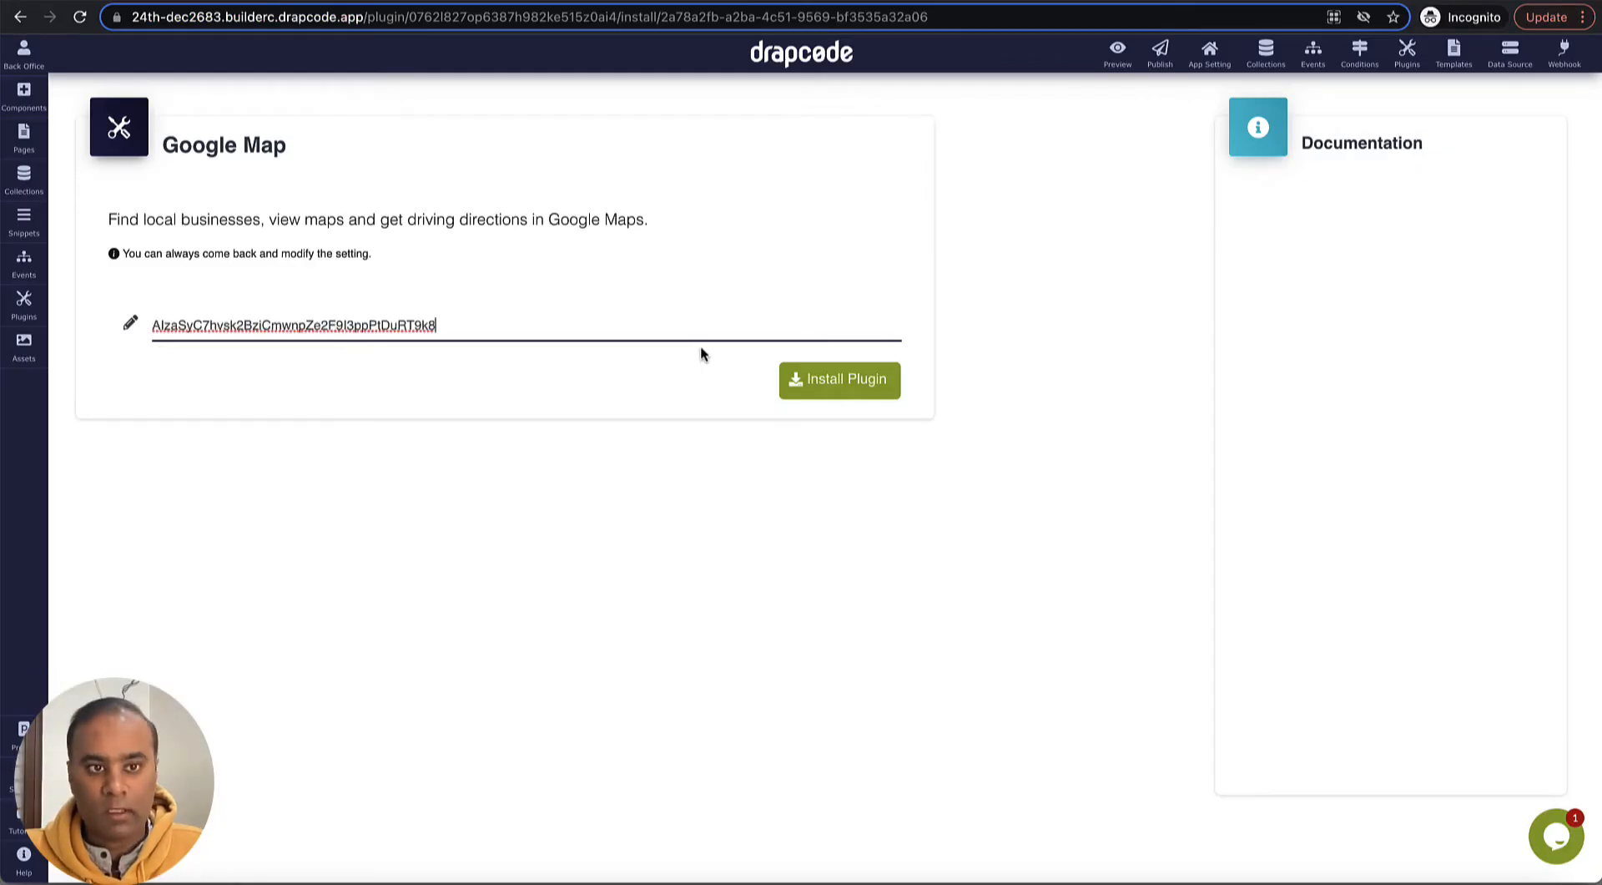
click(866, 379)
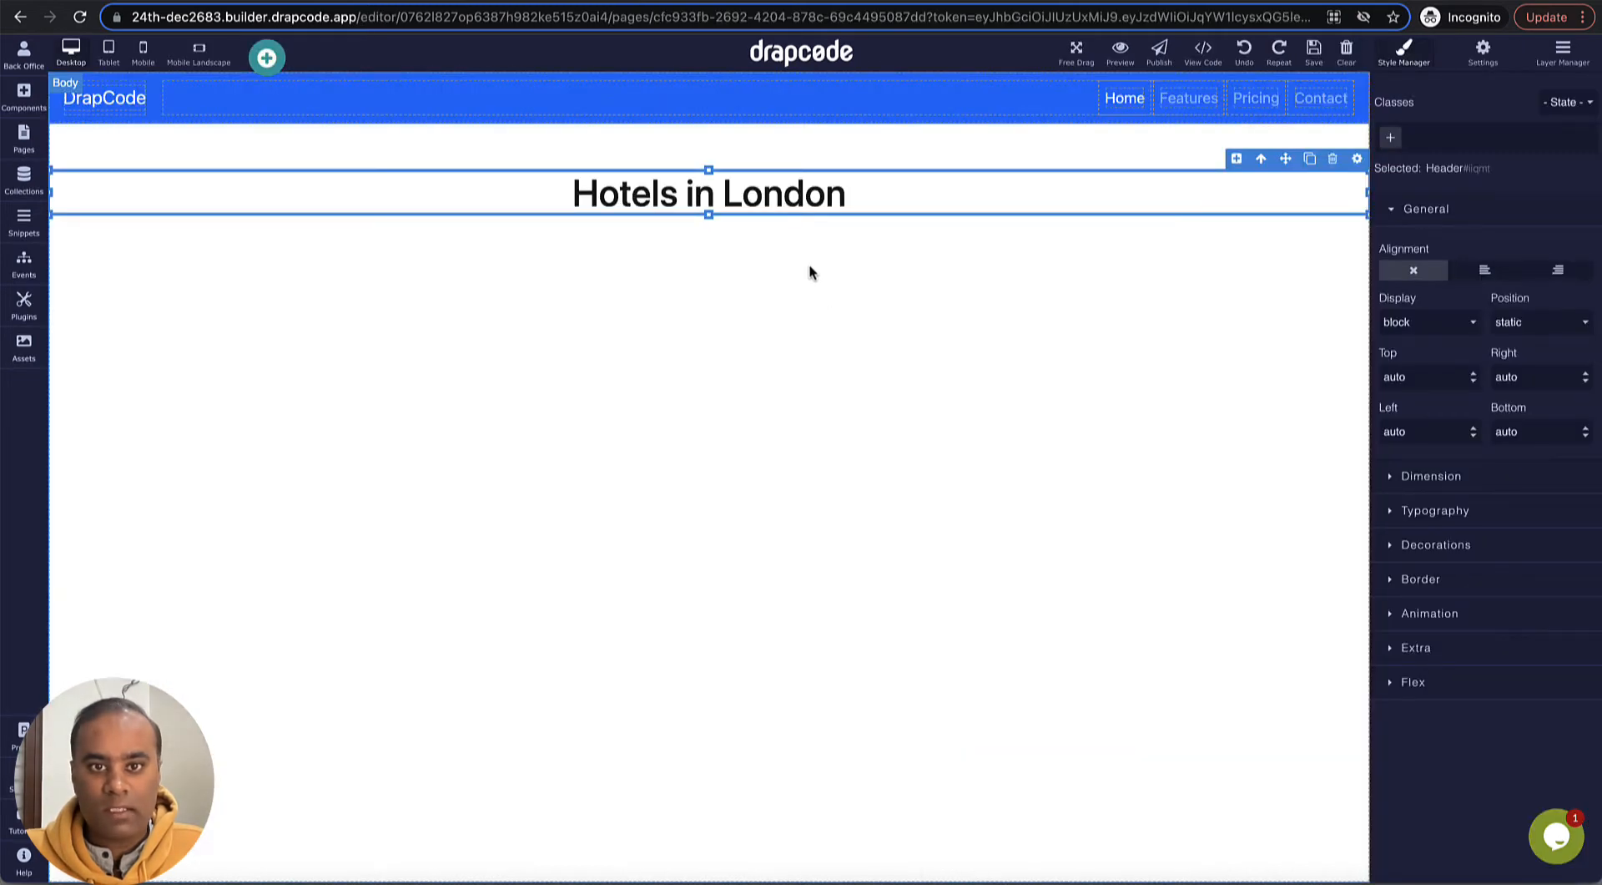
- Add a Sections component with the 2 Columns: Blank layout below the Hotels in London header
click(26, 111)
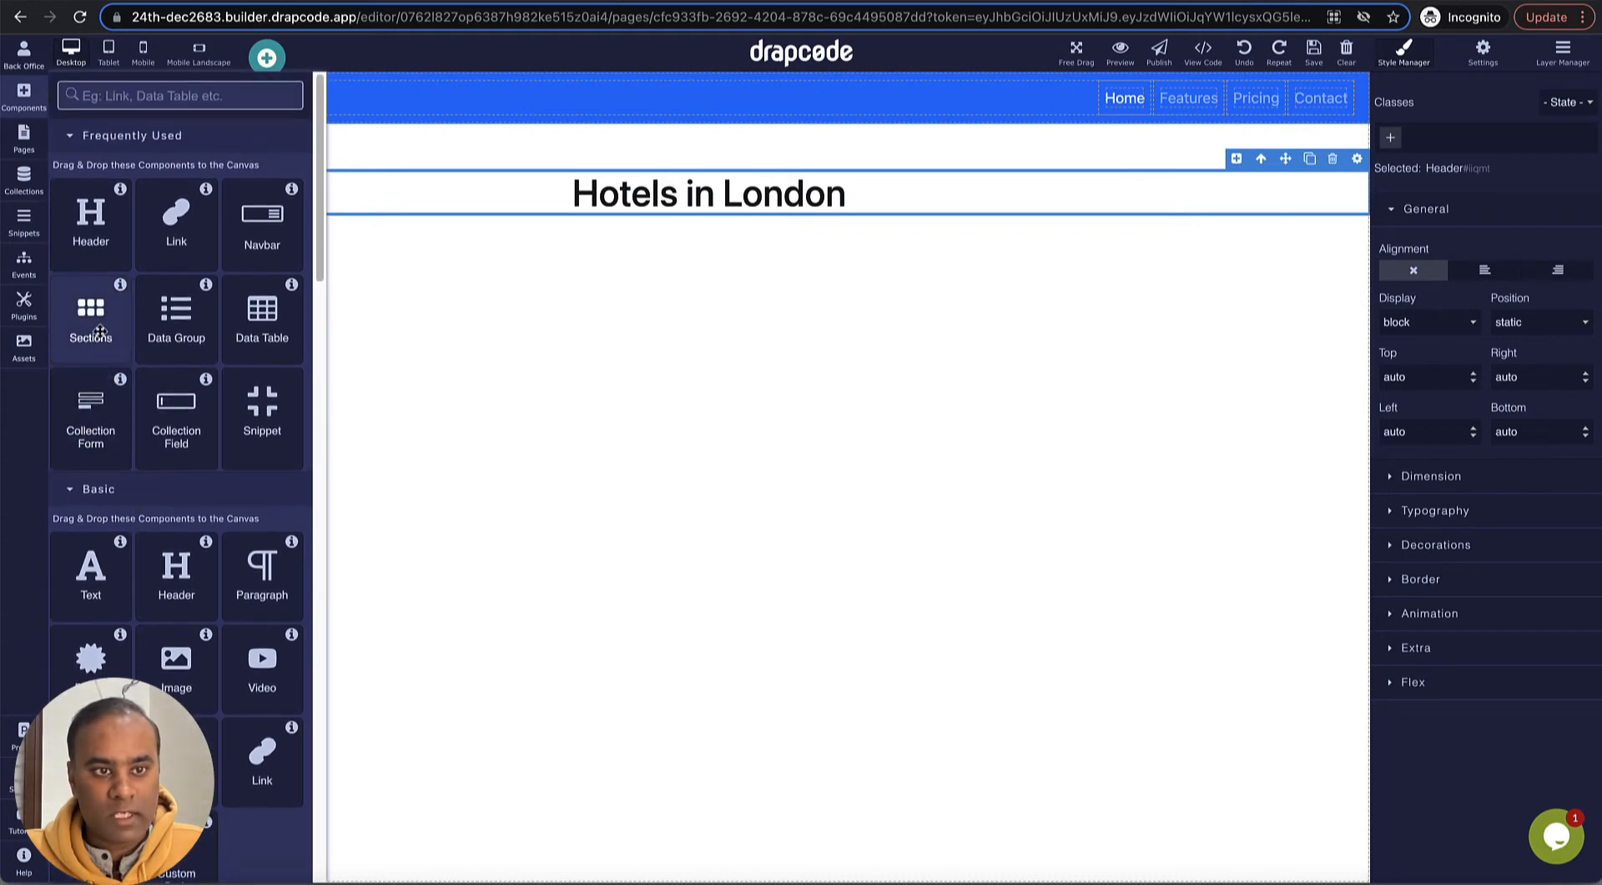
drag(90, 315, 332, 393)
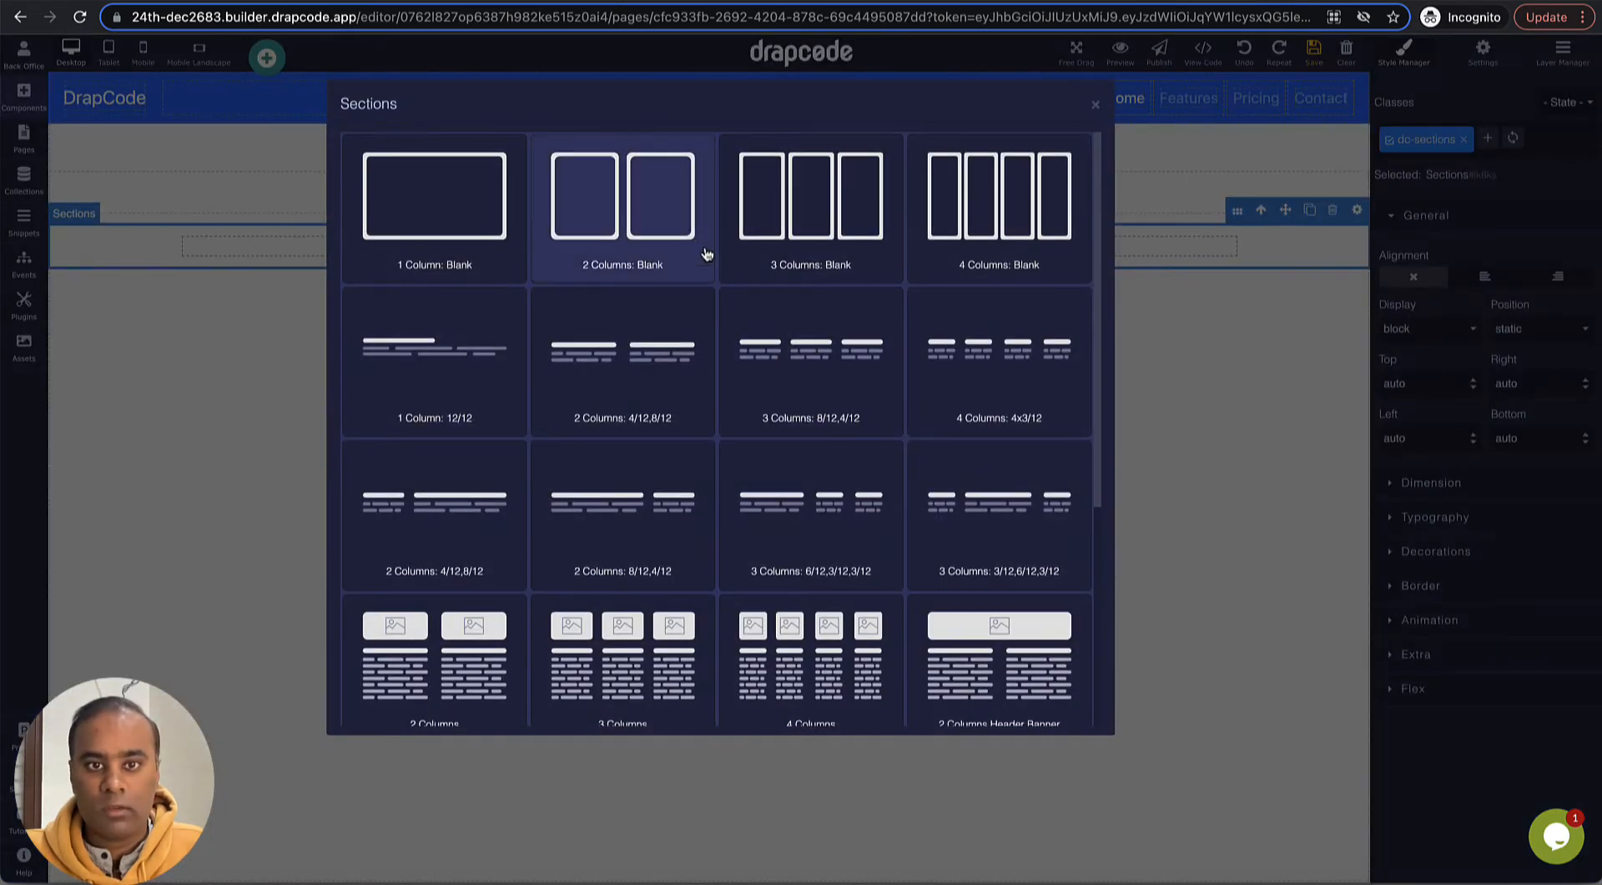
click(667, 236)
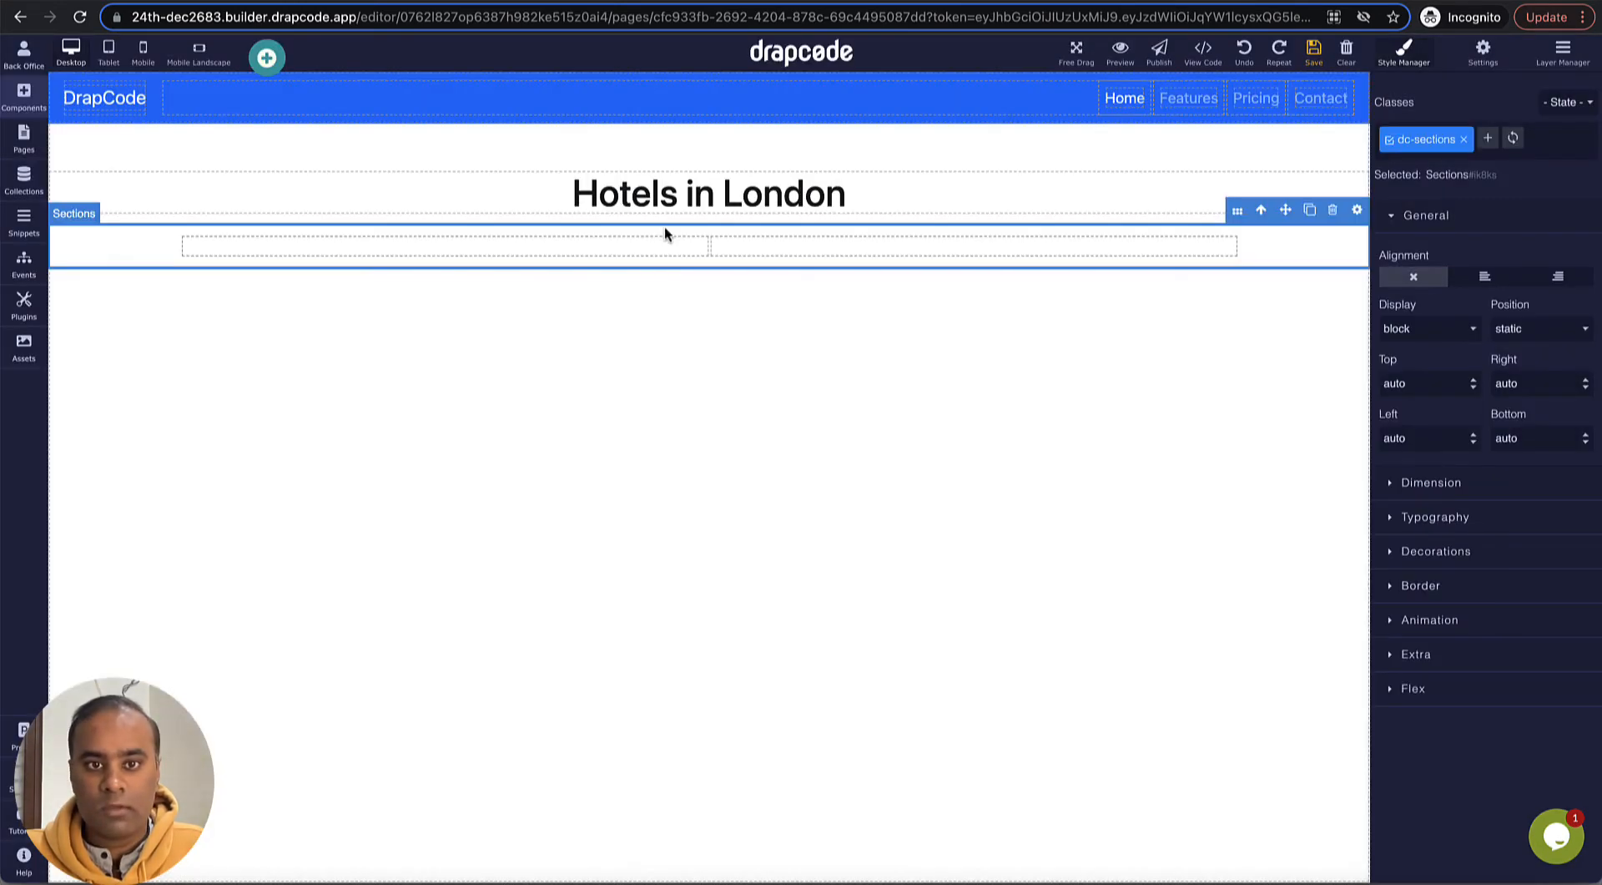
- Resize the section's columns so the first spans 9/12 and the second spans 3/12 of the row
click(754, 247)
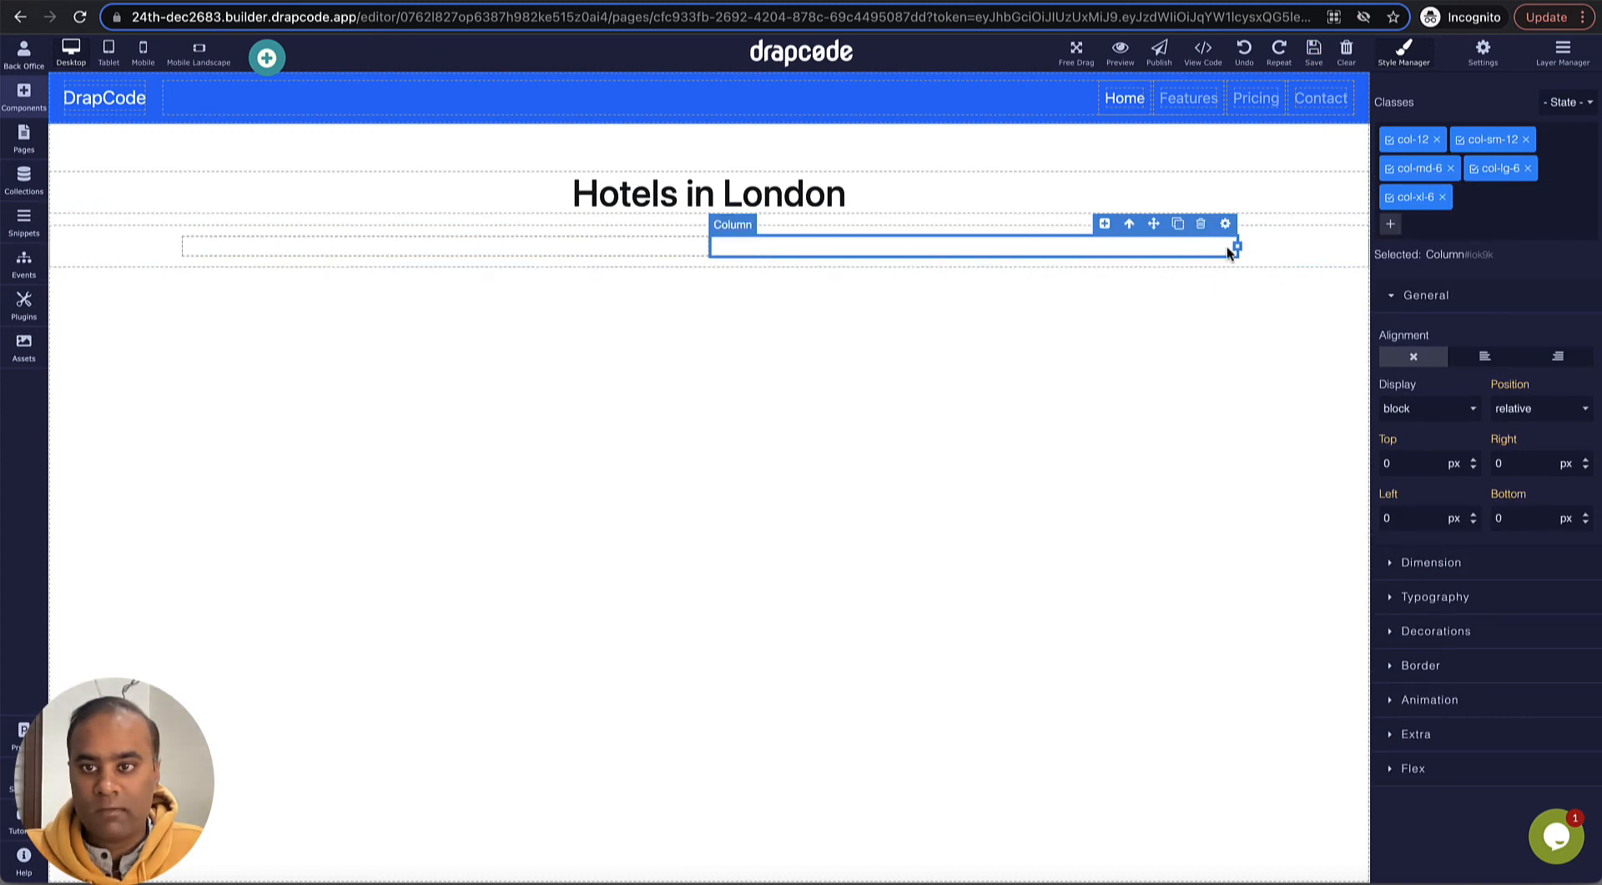
drag(1235, 246, 886, 257)
click(660, 246)
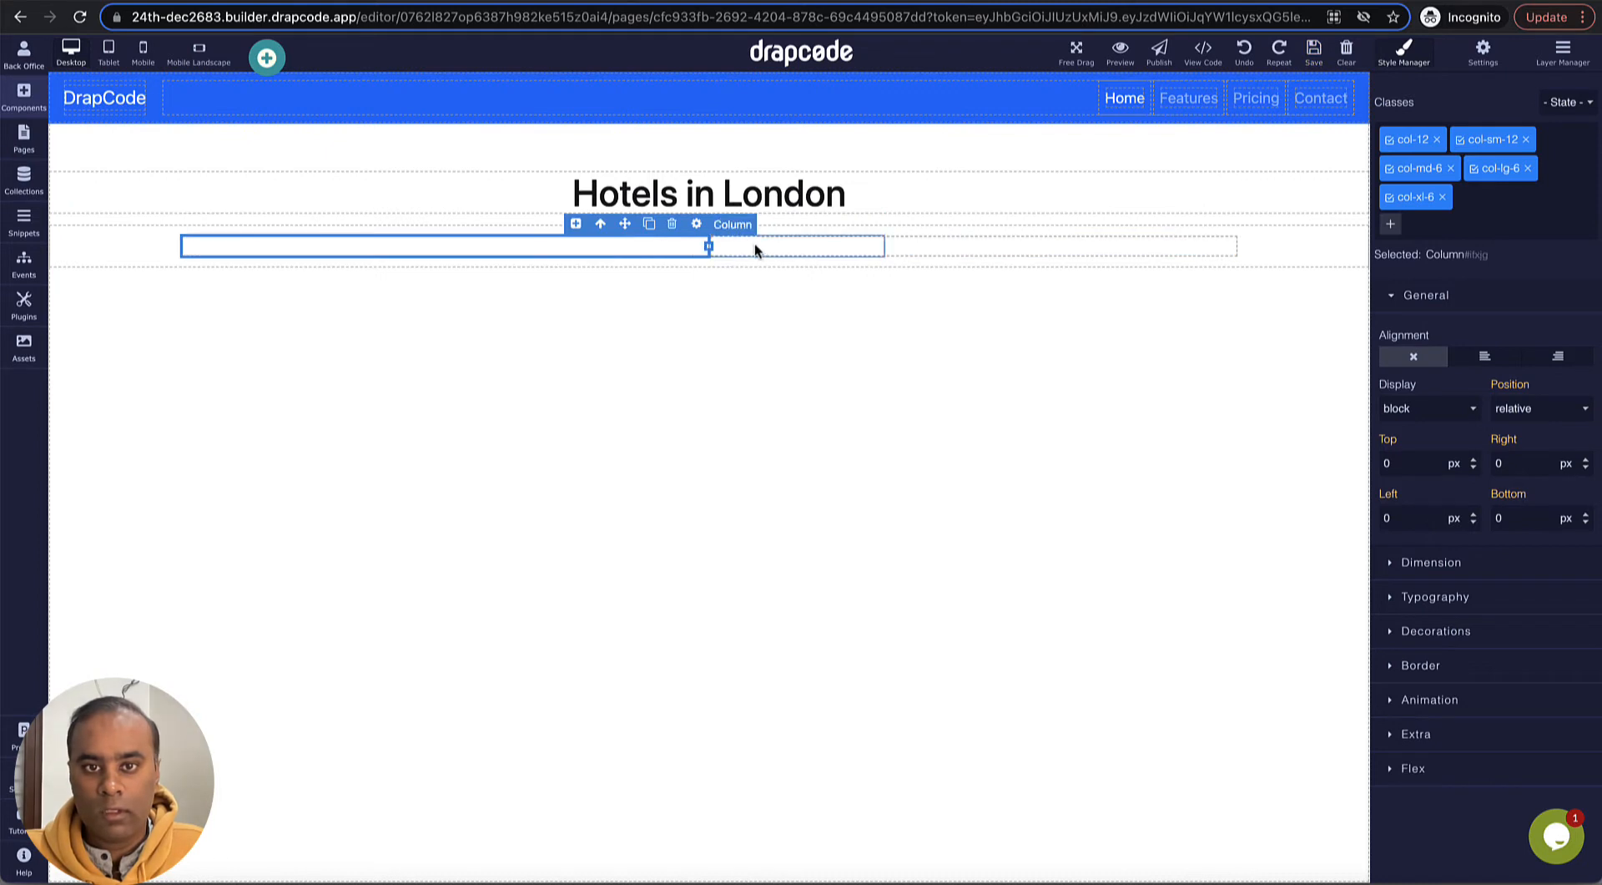
drag(706, 245, 945, 240)
click(1088, 253)
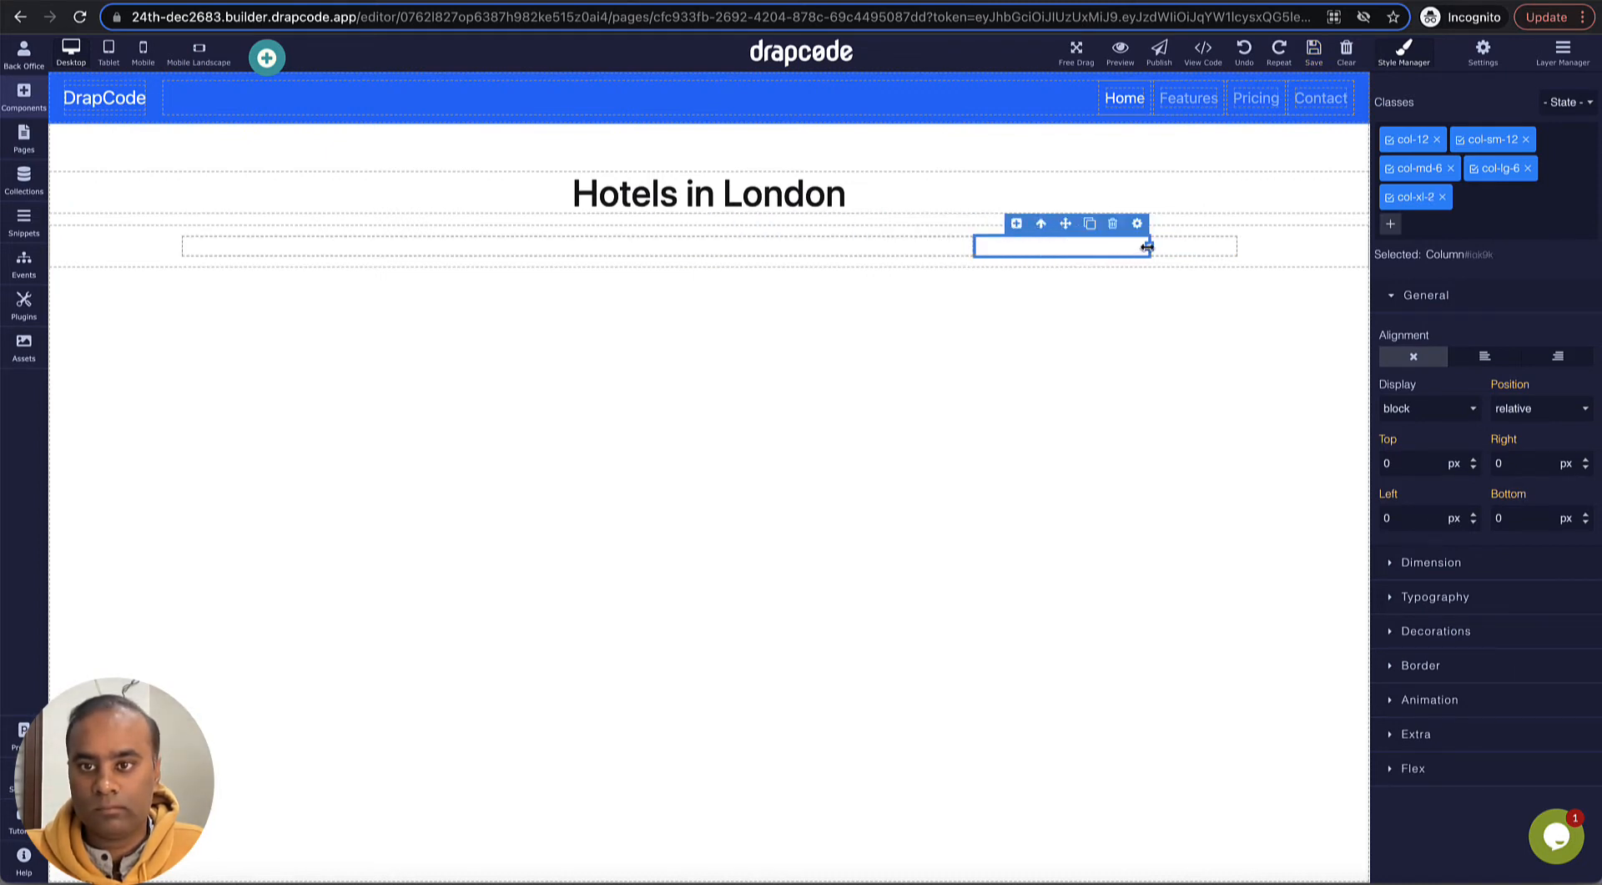
drag(1148, 246, 1209, 247)
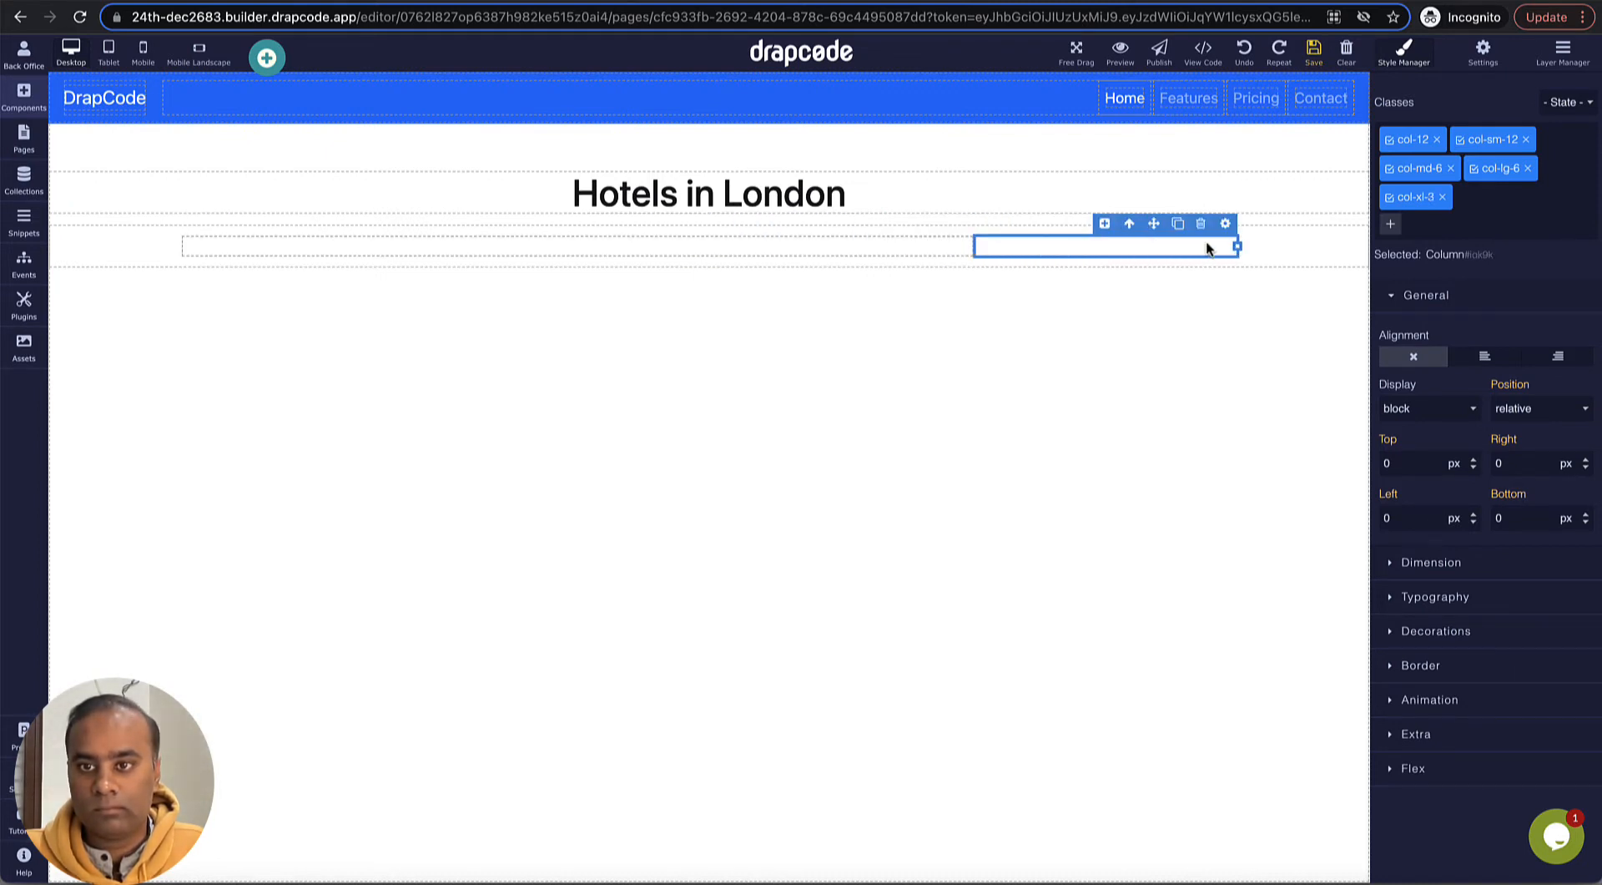
- Examine the settings of both columns and of the section that holds them
click(901, 247)
click(961, 224)
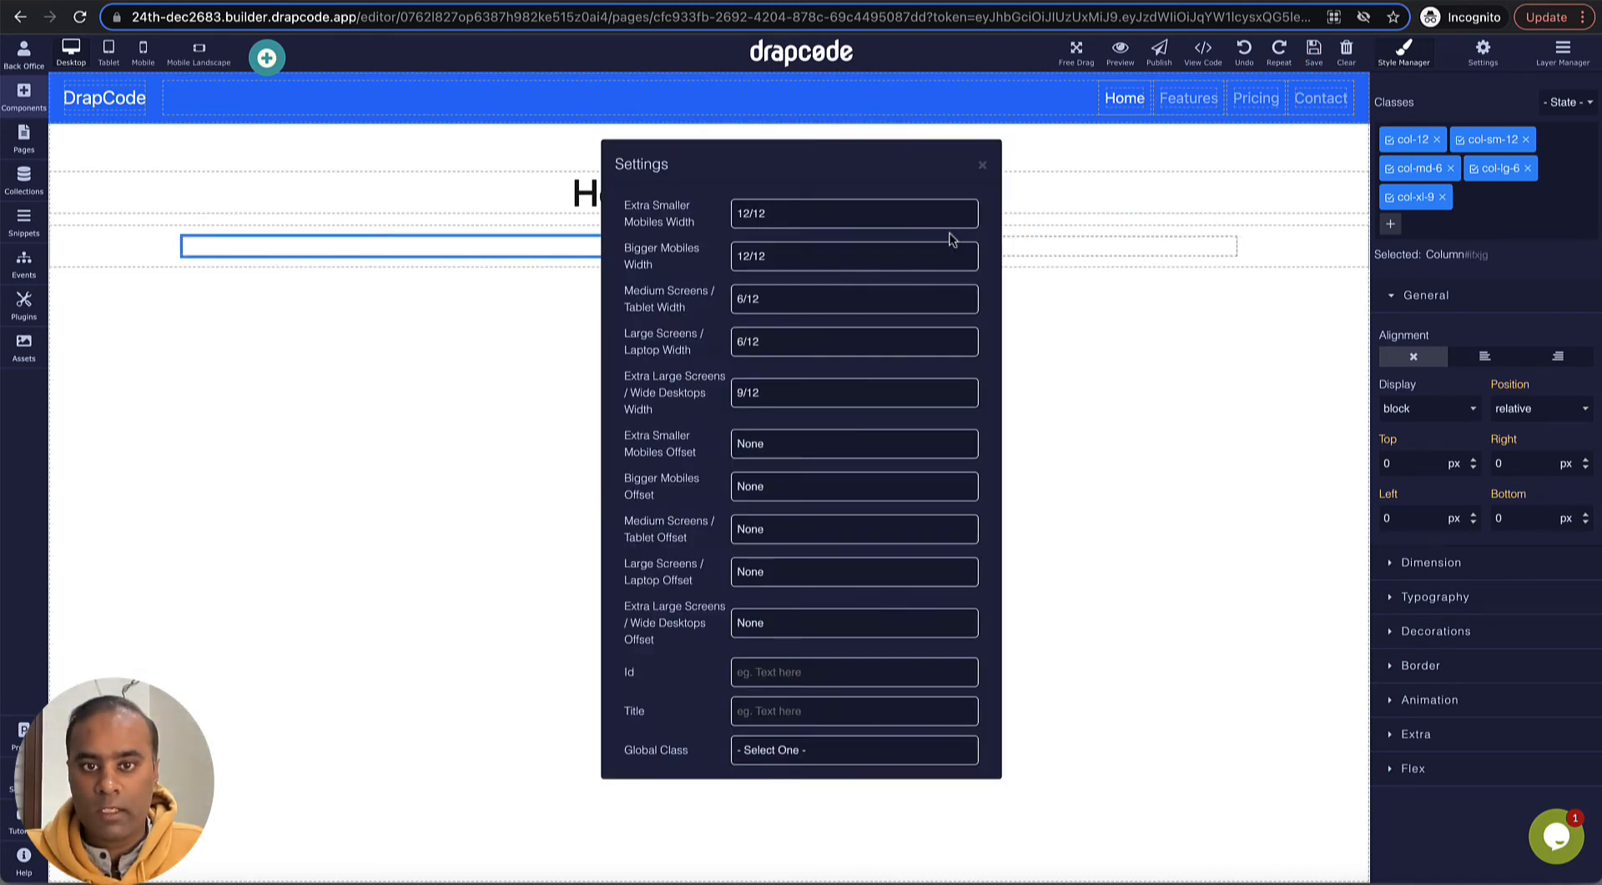
click(983, 165)
click(1200, 249)
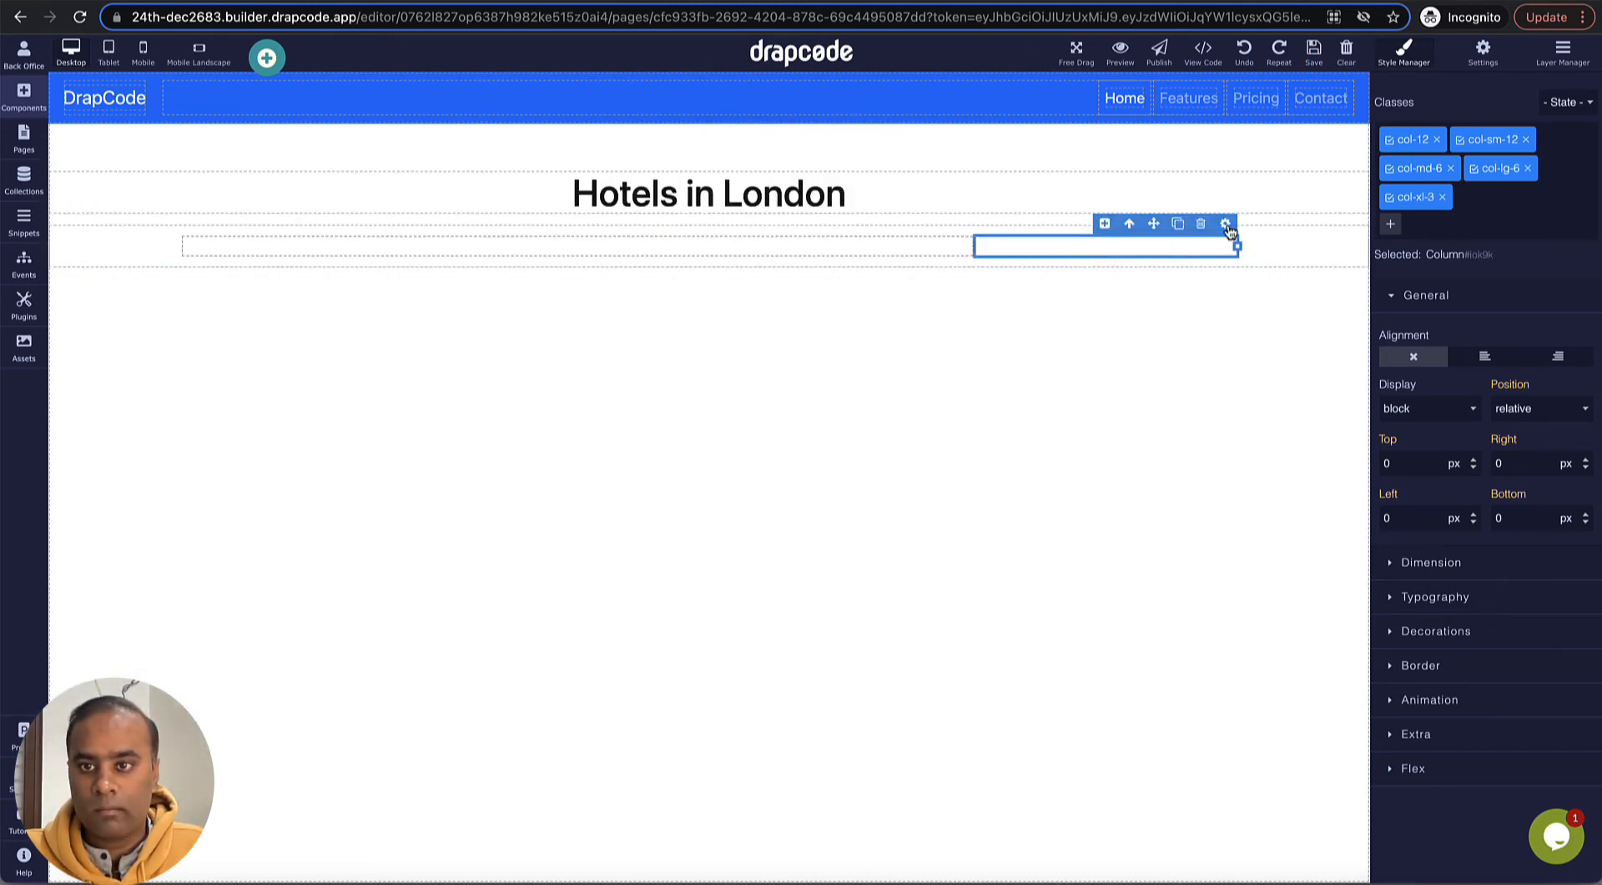
click(1223, 223)
click(983, 168)
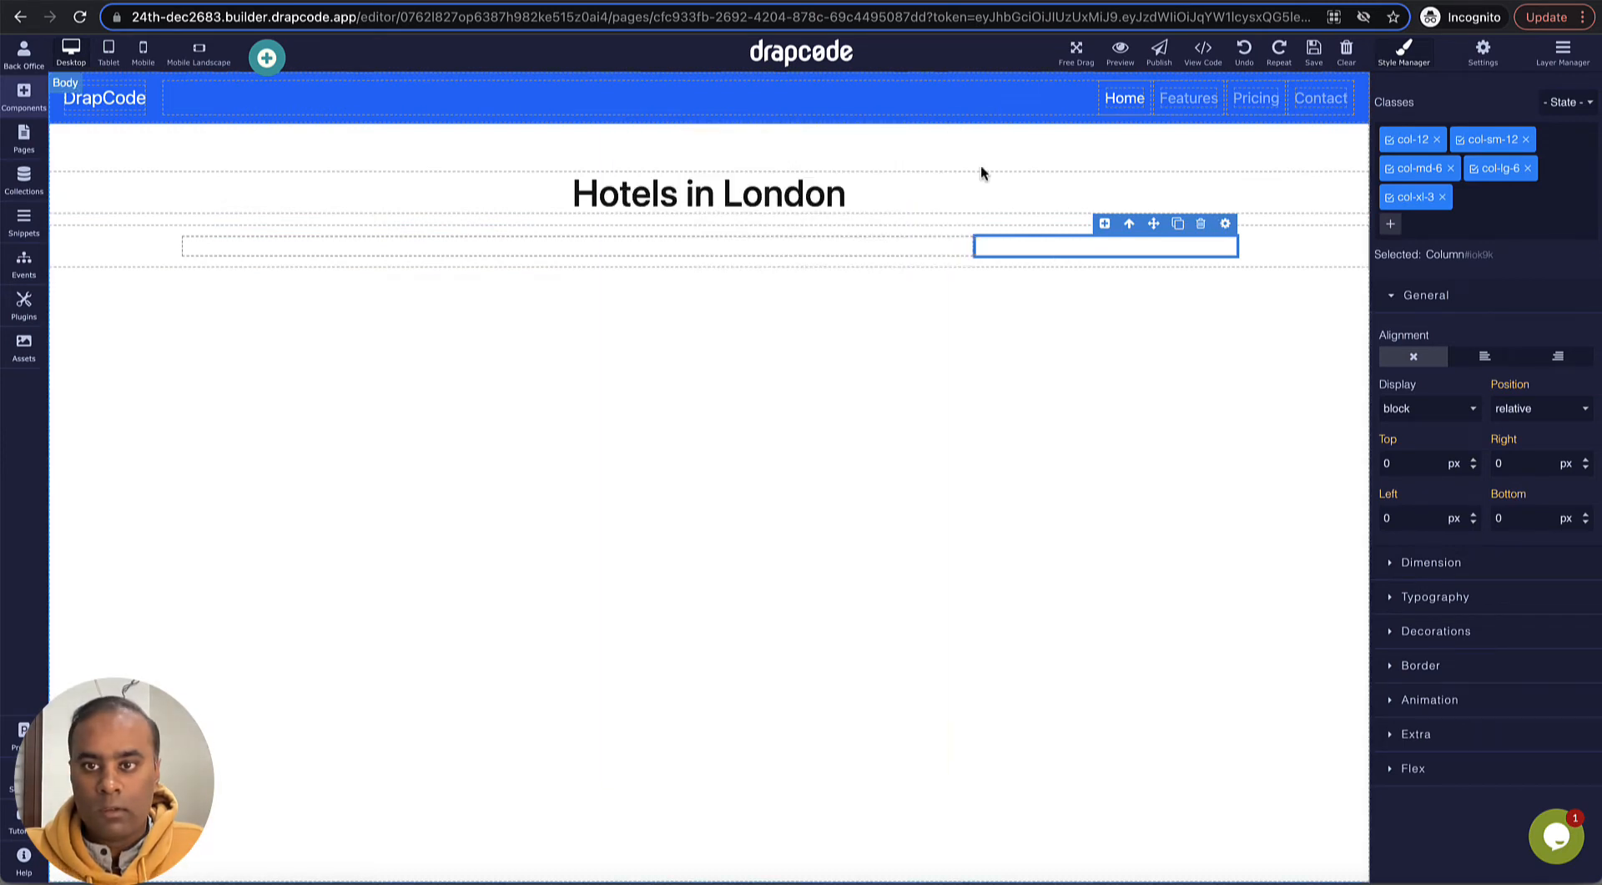
click(1287, 261)
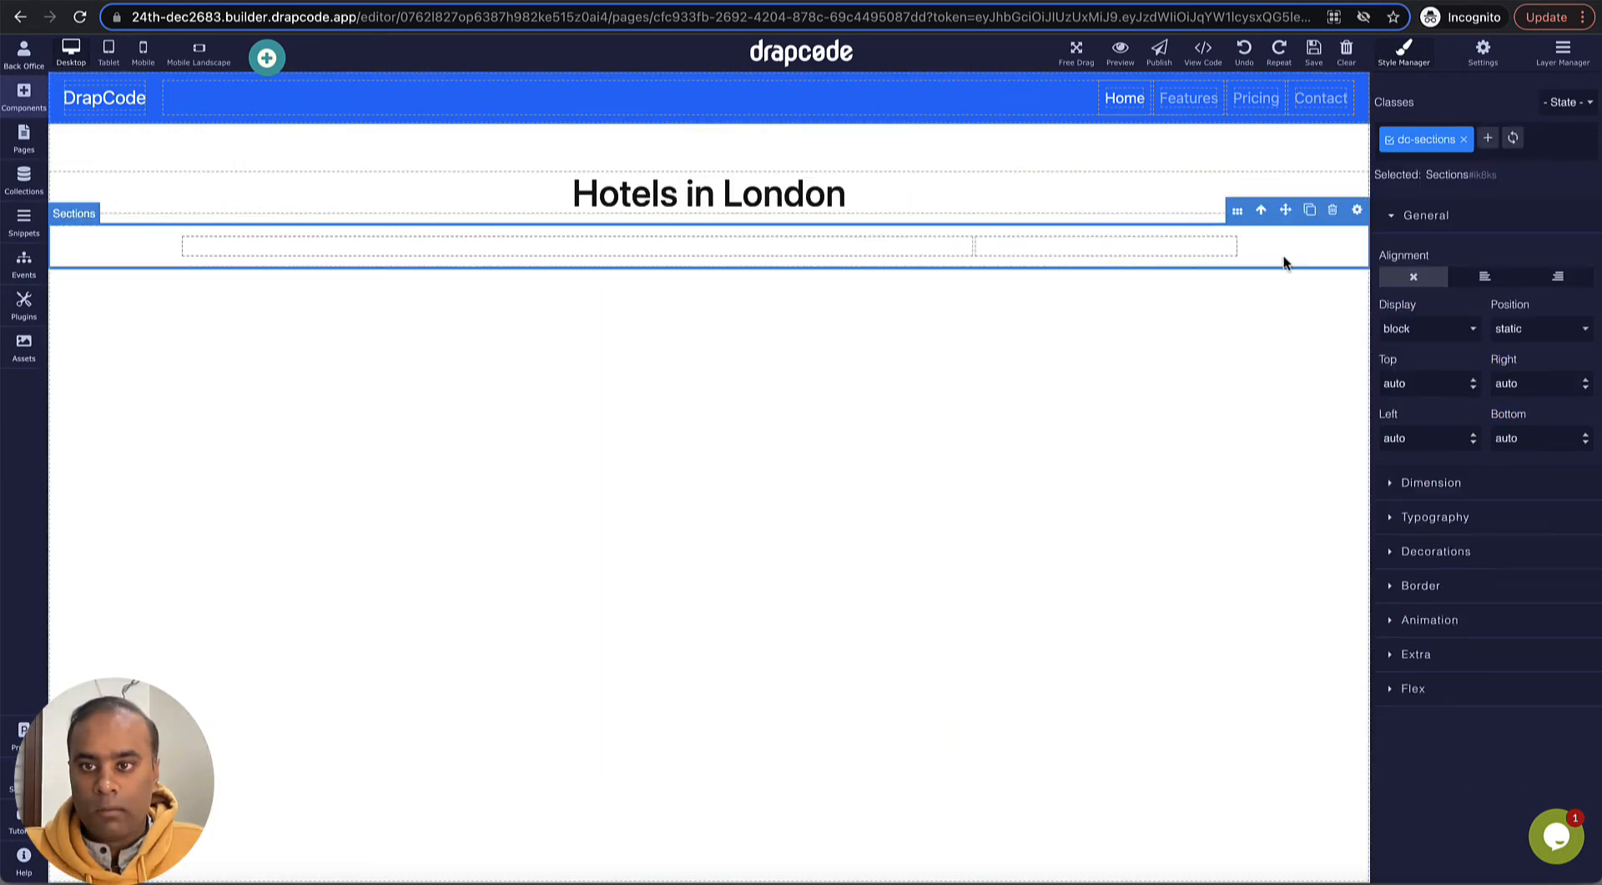
click(1357, 210)
click(986, 397)
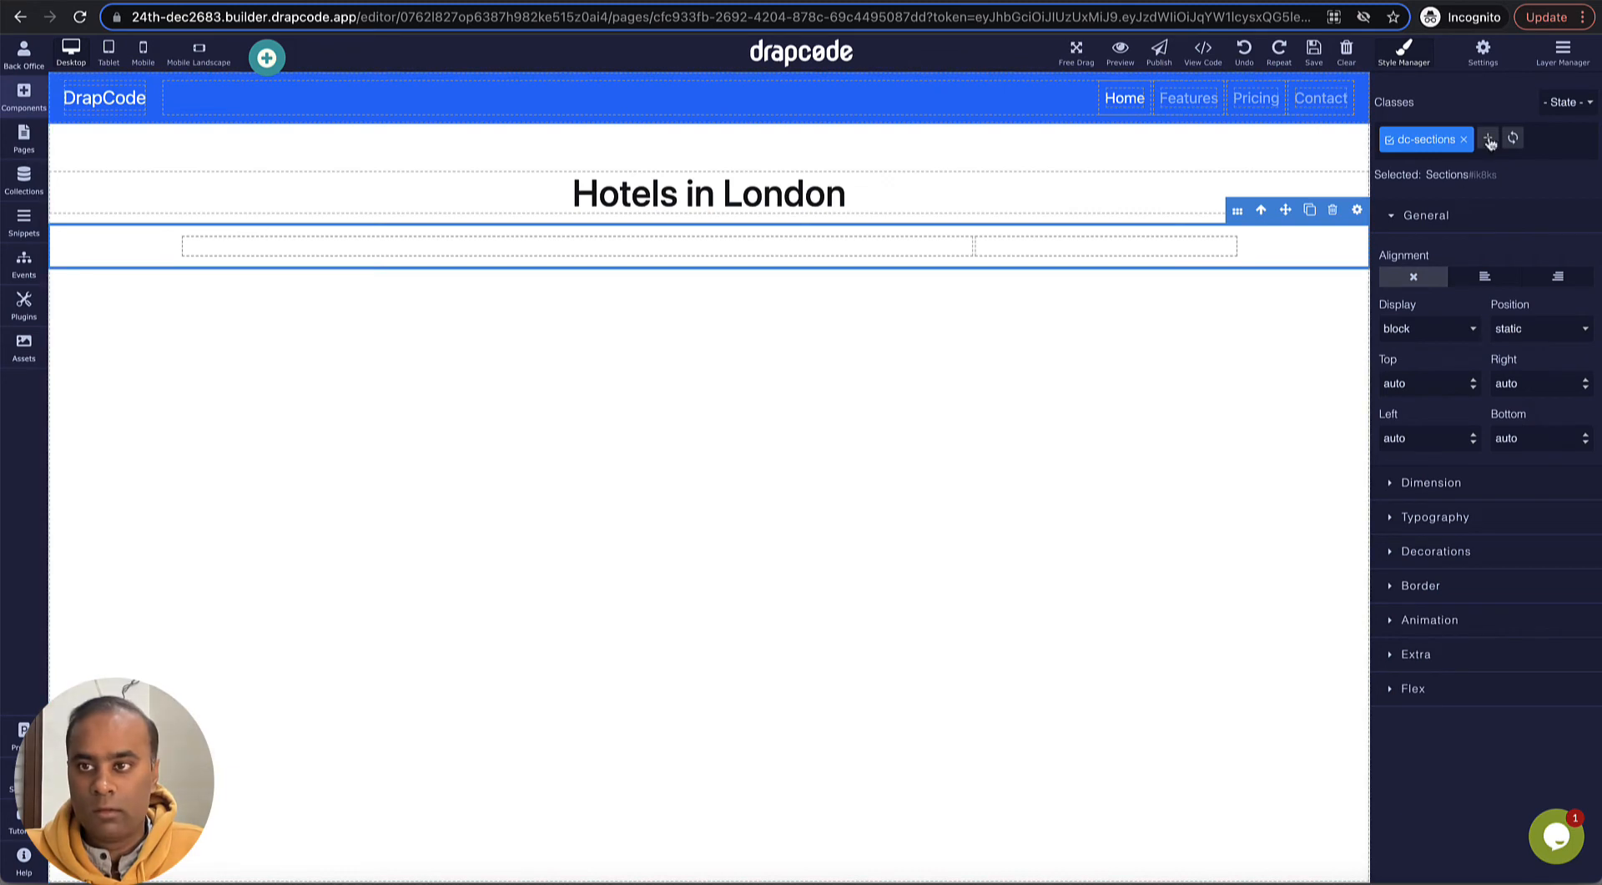
- Set the width of the section's Container to Fluid (100% width of parent element)
click(1563, 51)
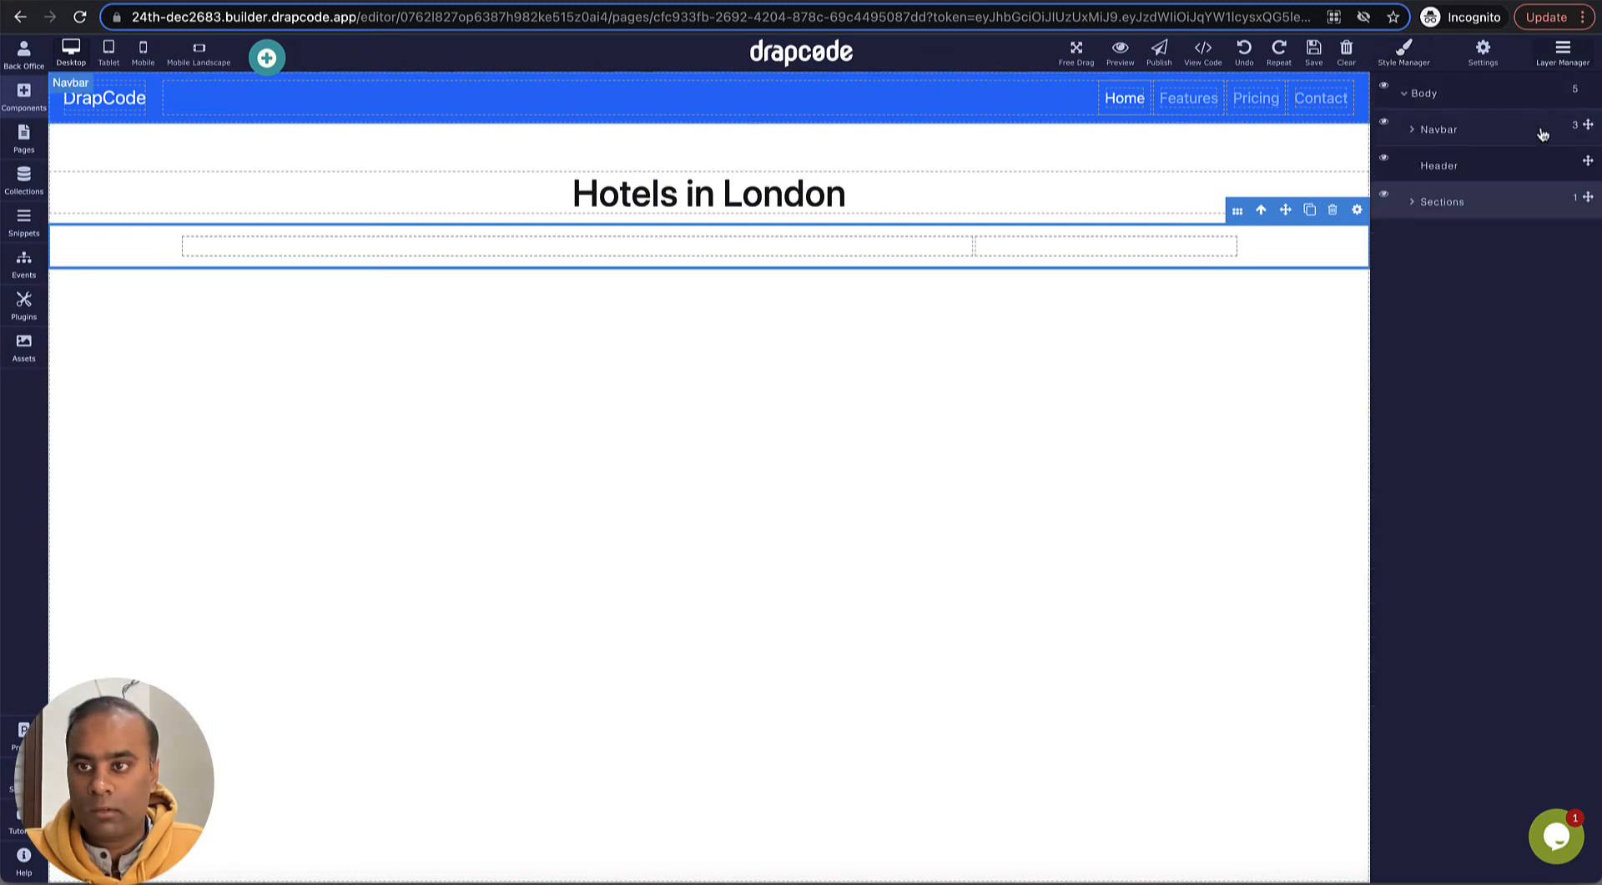
click(1413, 202)
click(1430, 239)
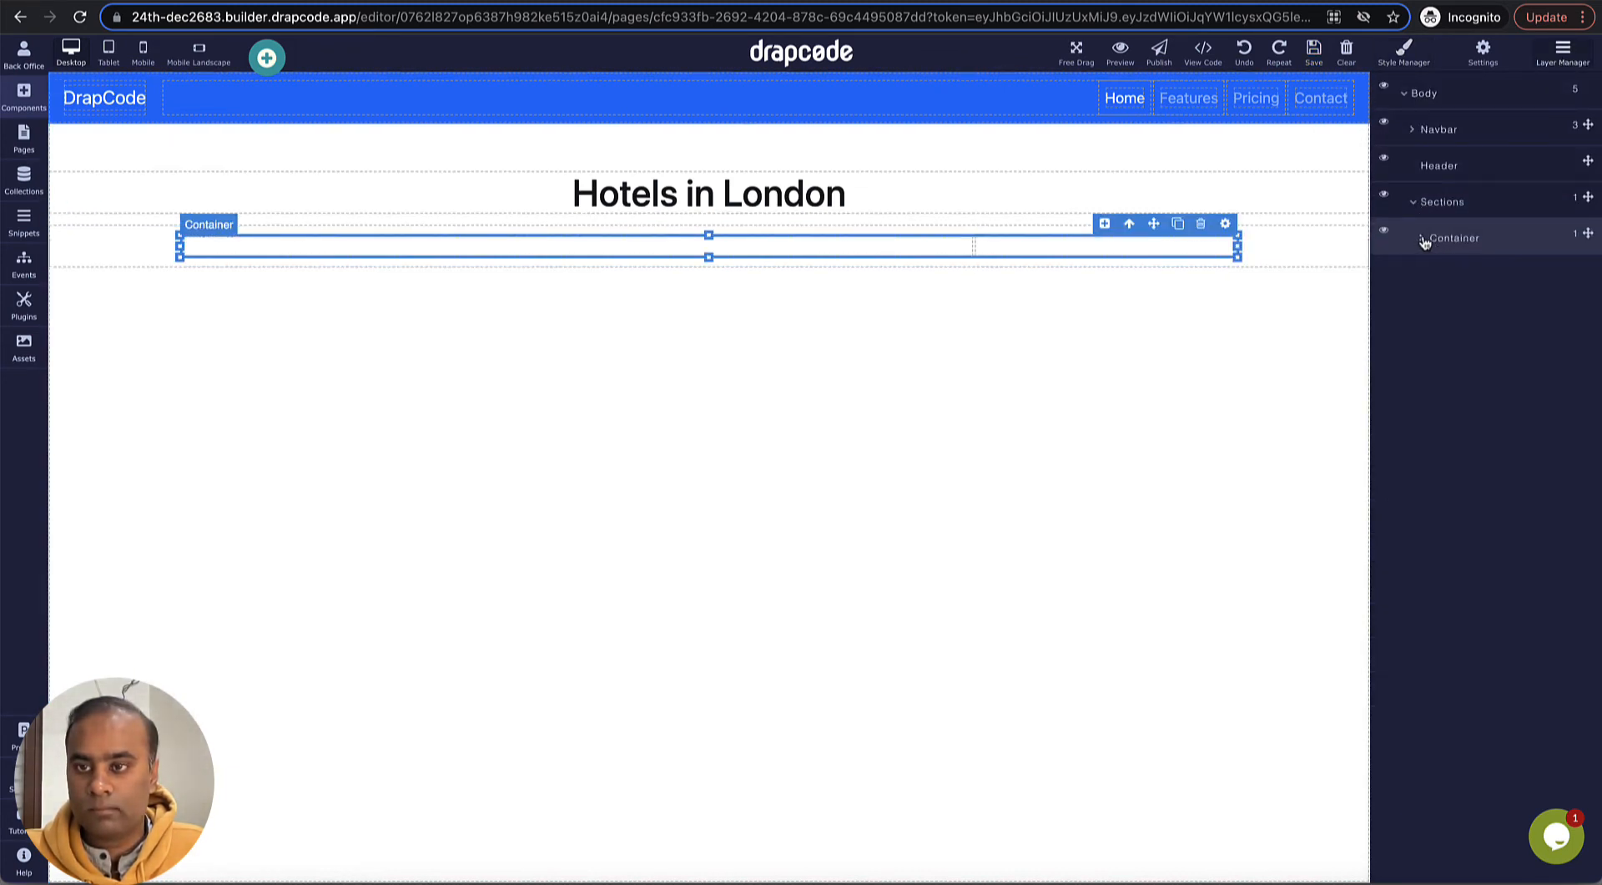
click(1226, 224)
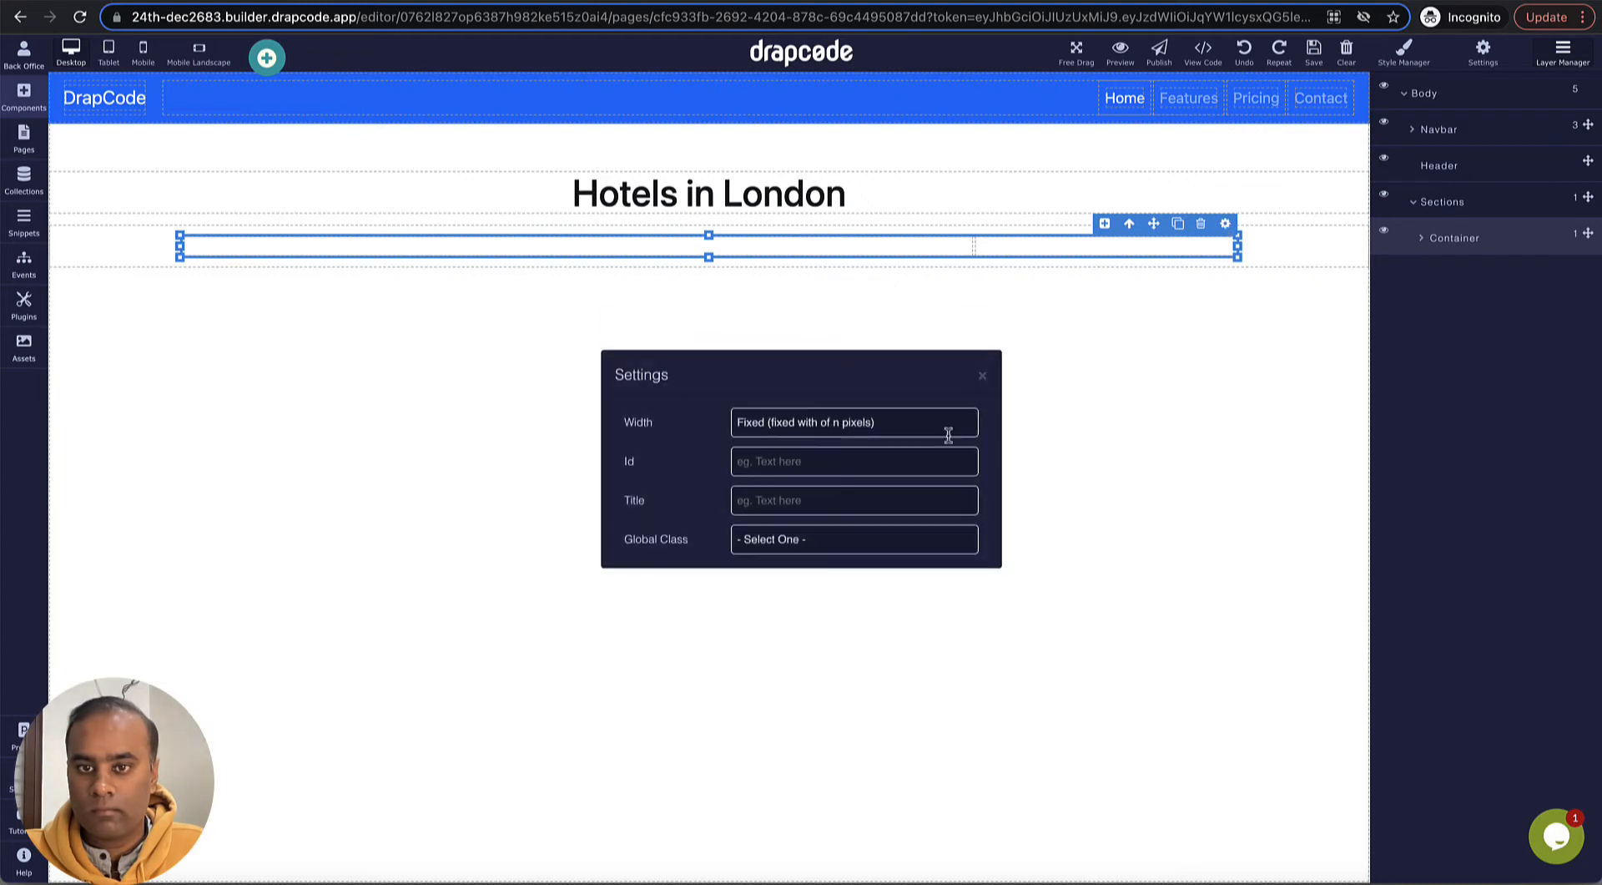
click(837, 423)
click(832, 441)
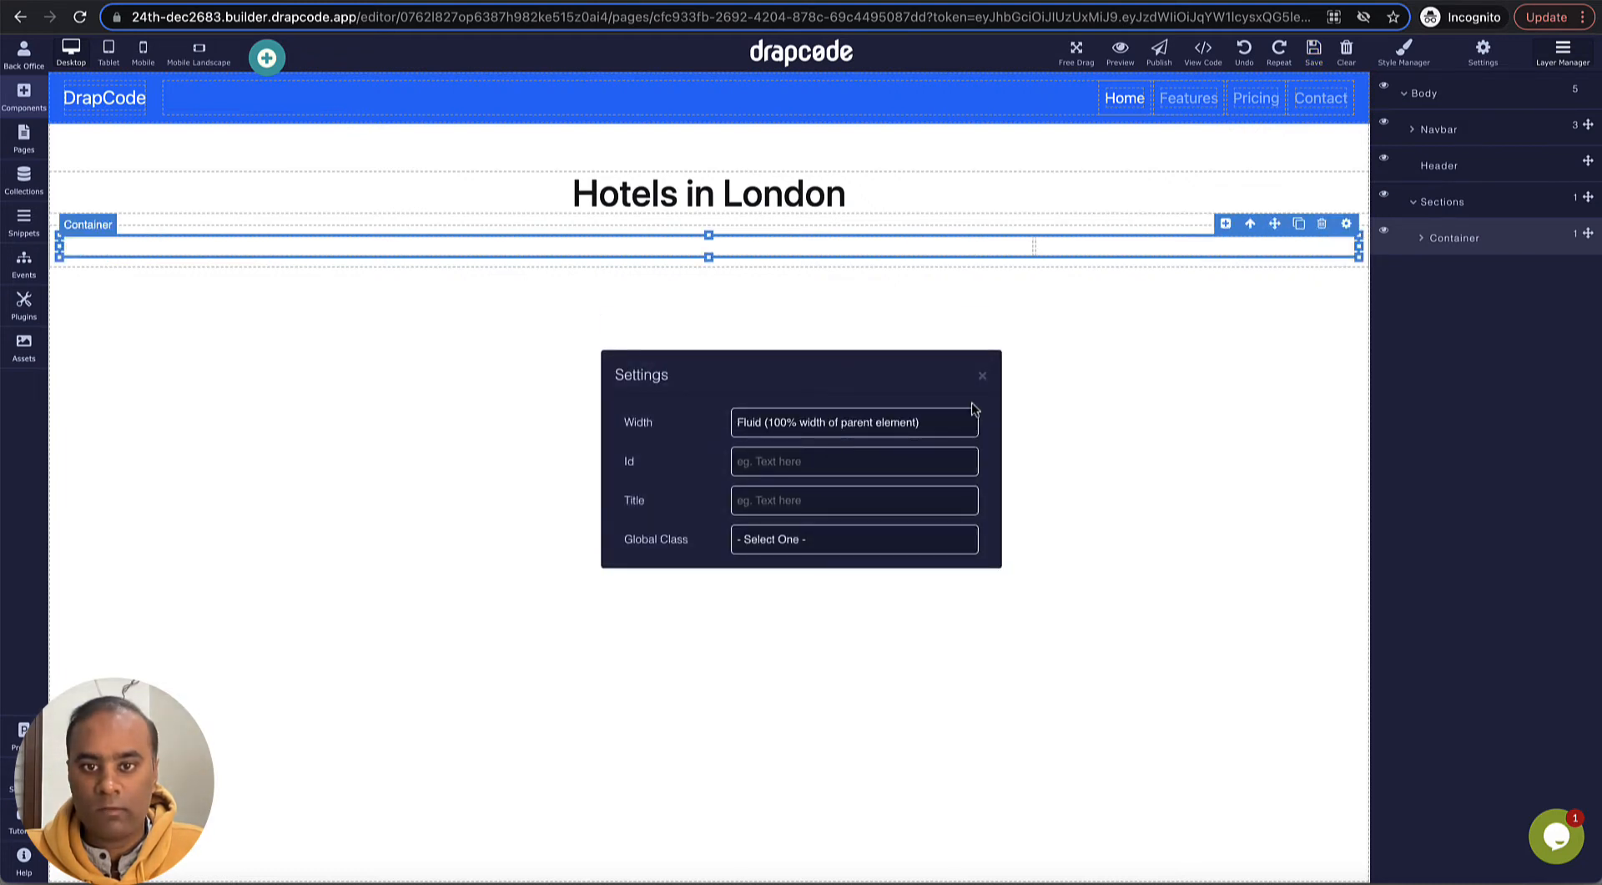
click(981, 375)
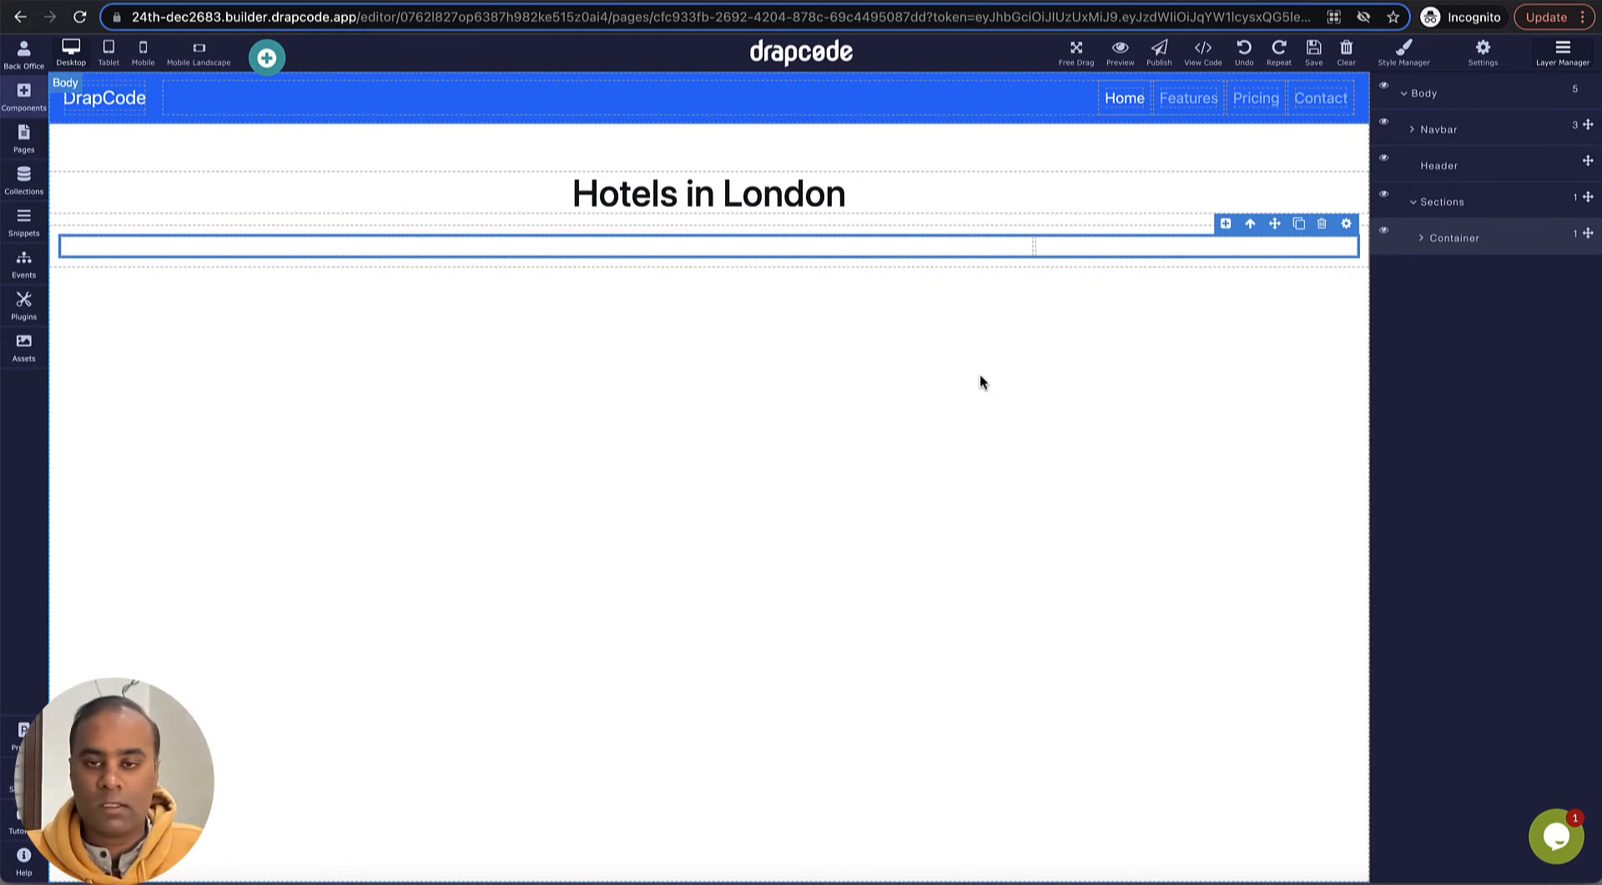
click(992, 252)
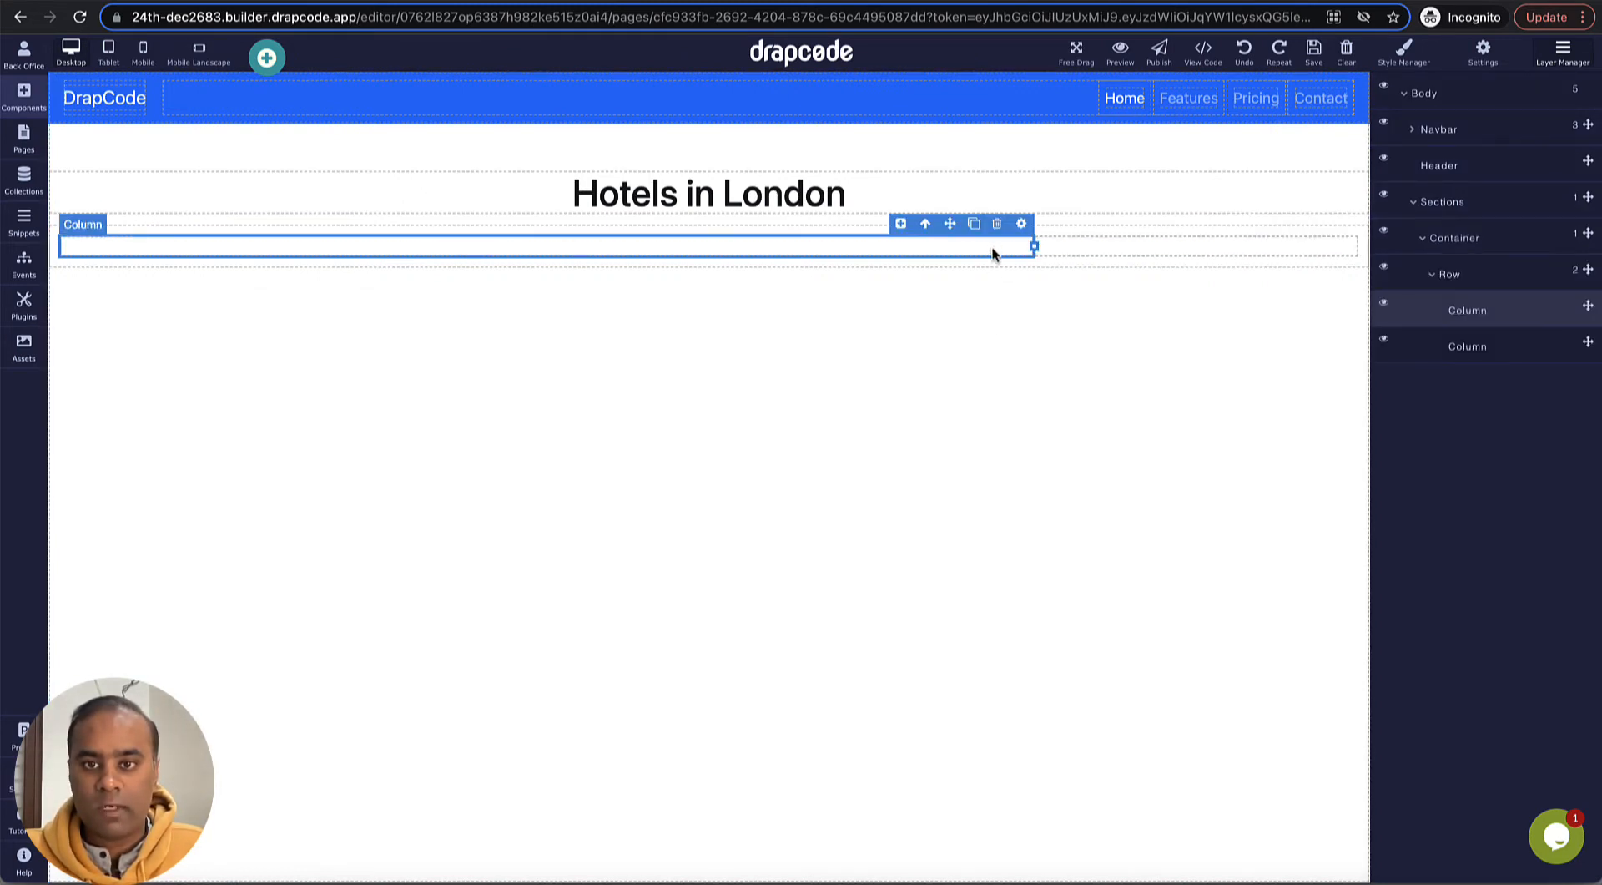
click(1076, 253)
click(1014, 247)
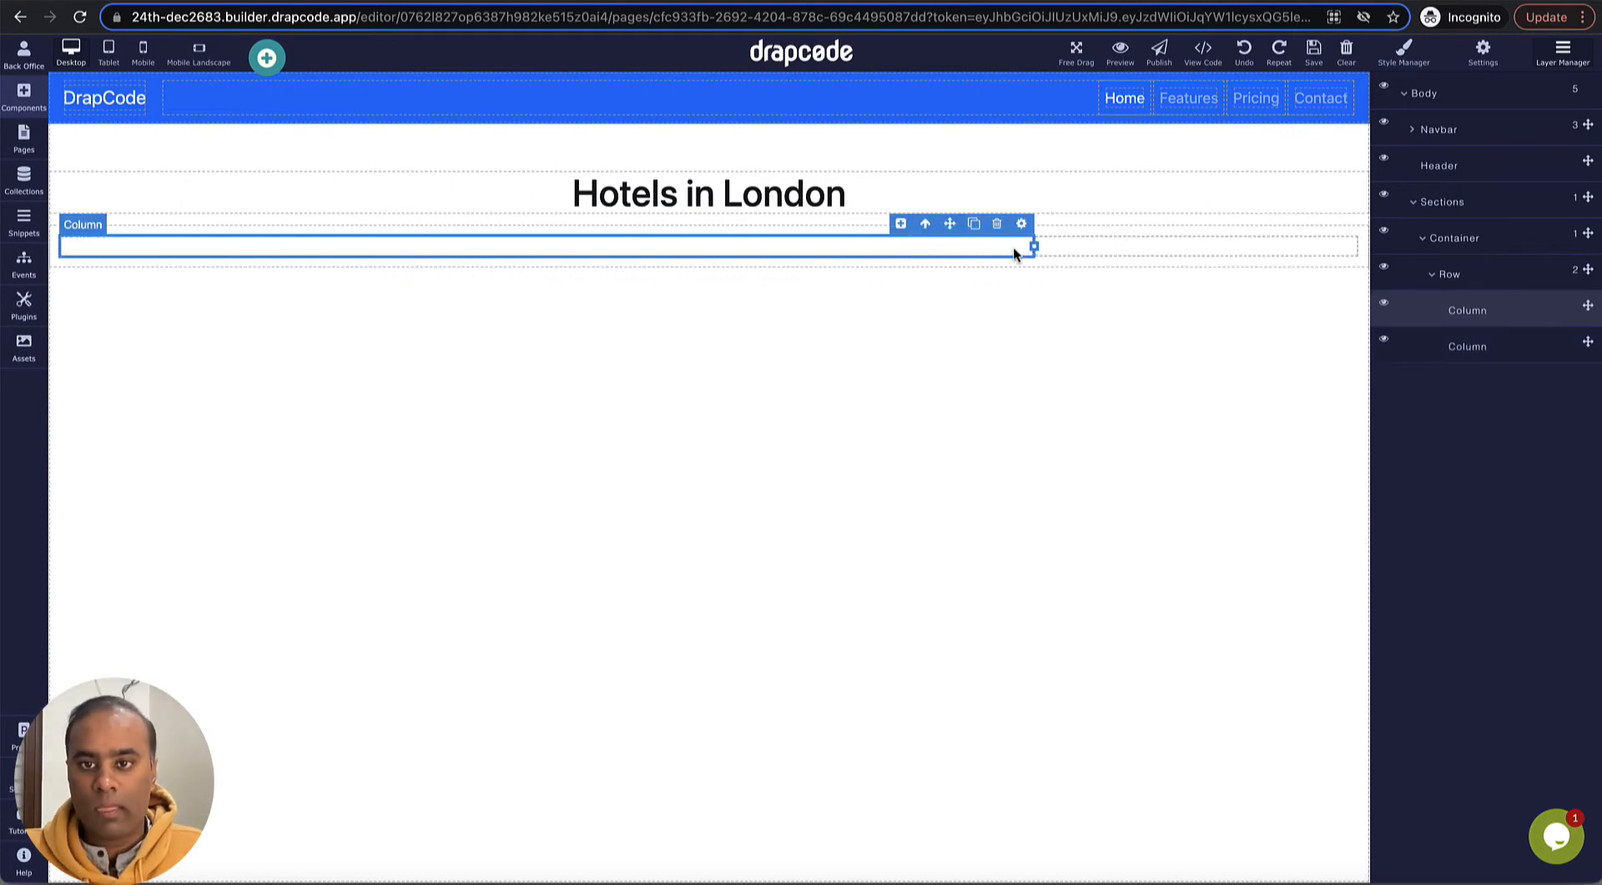
click(1074, 255)
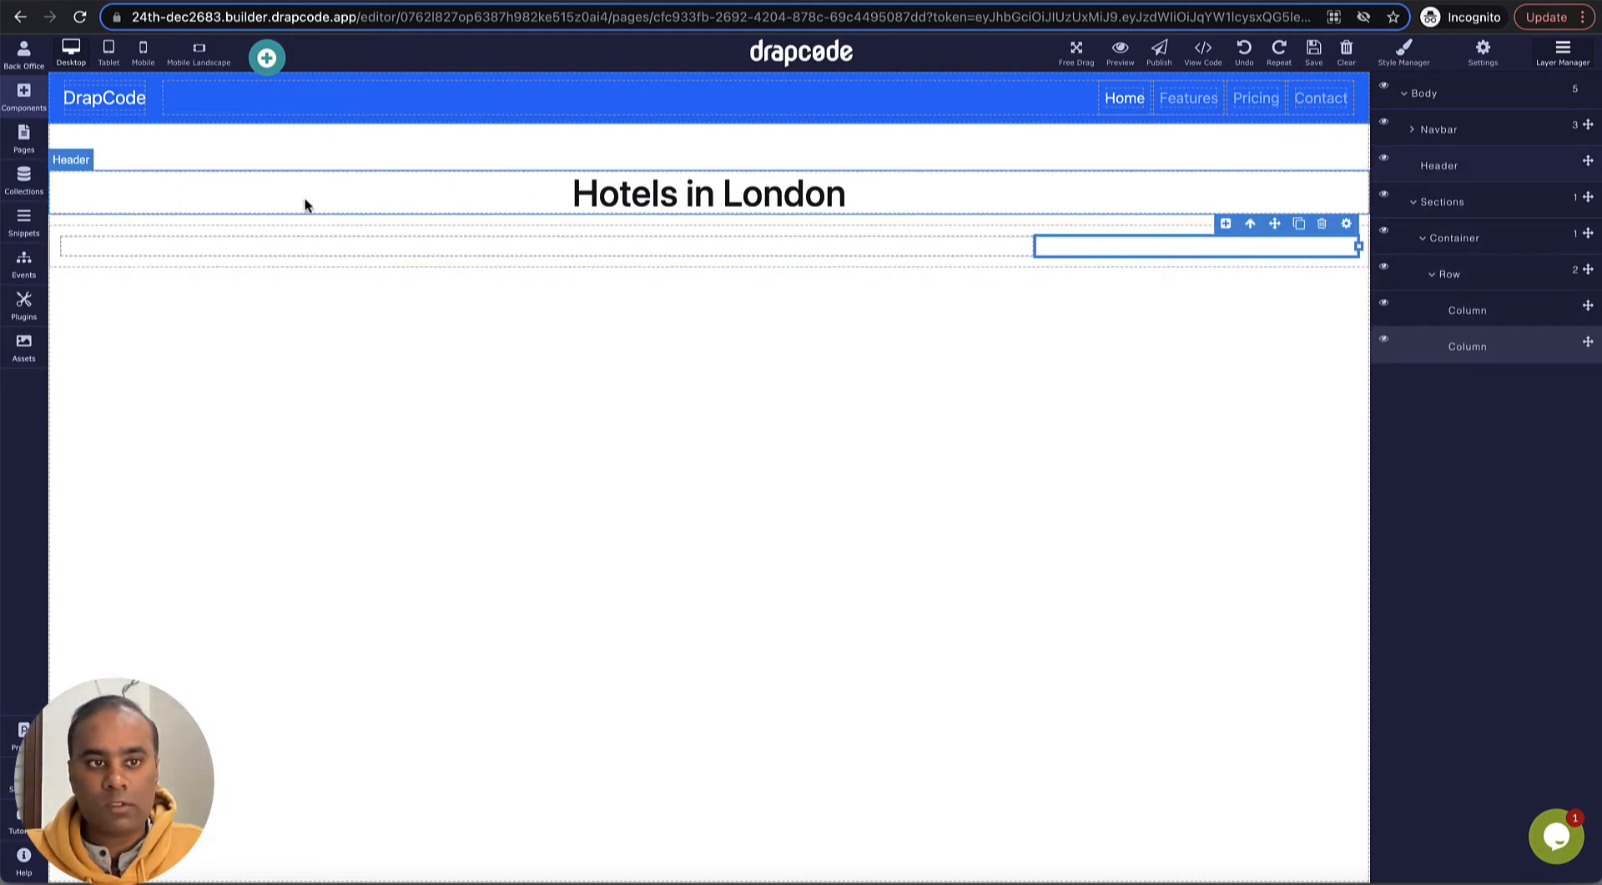
- Add a Data Group to the narrow second column and have it get data from the Hotel collection with all items
click(25, 98)
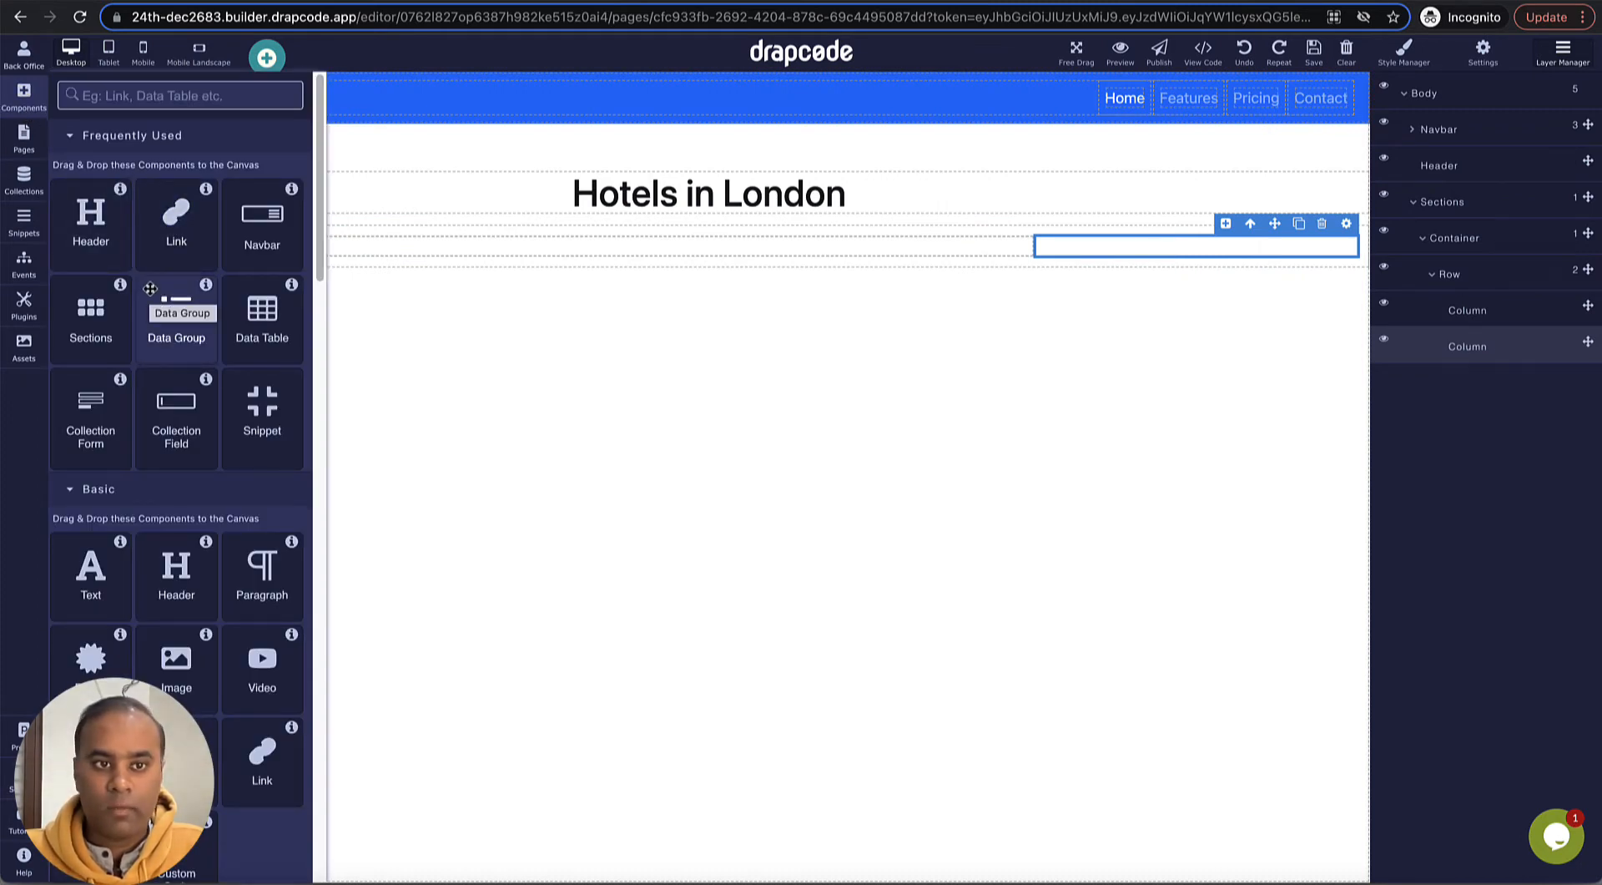
drag(150, 288, 1184, 247)
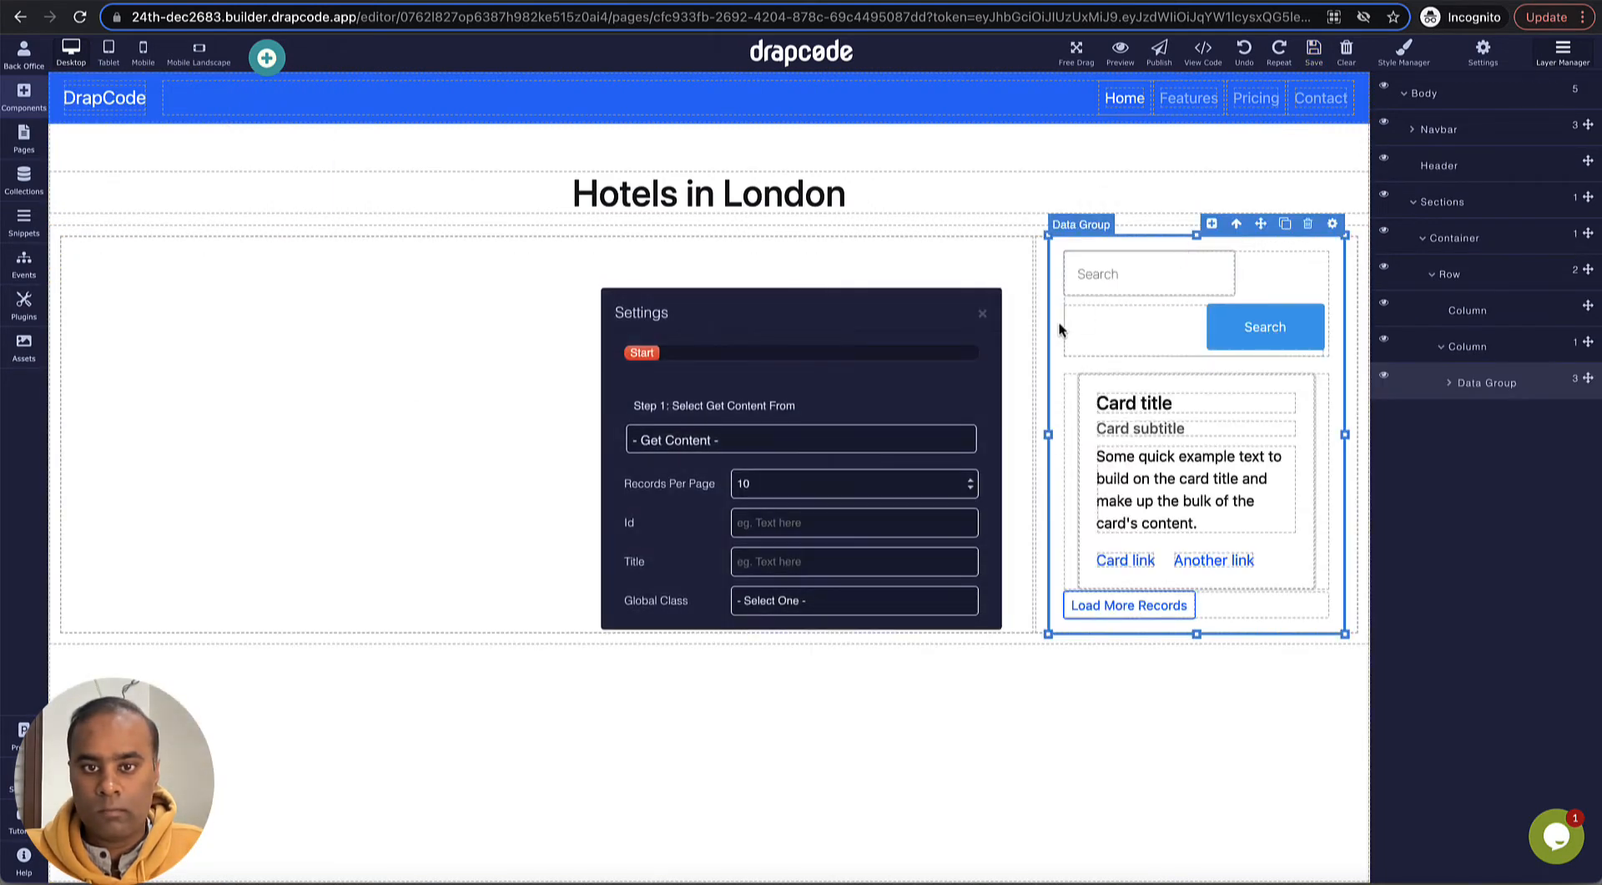
click(779, 436)
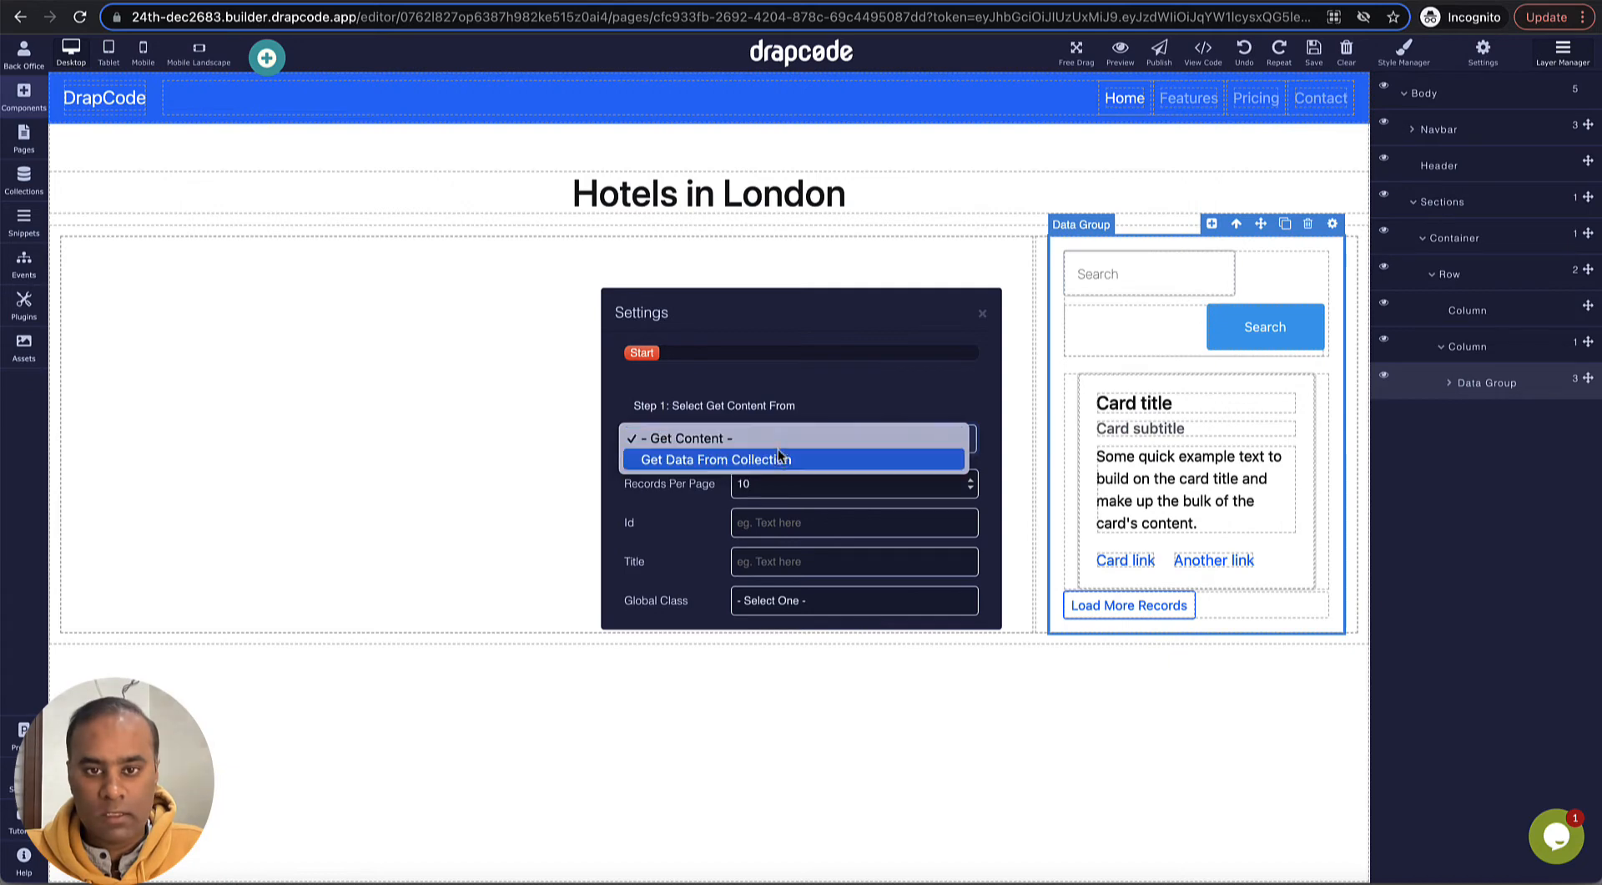
click(779, 459)
click(758, 477)
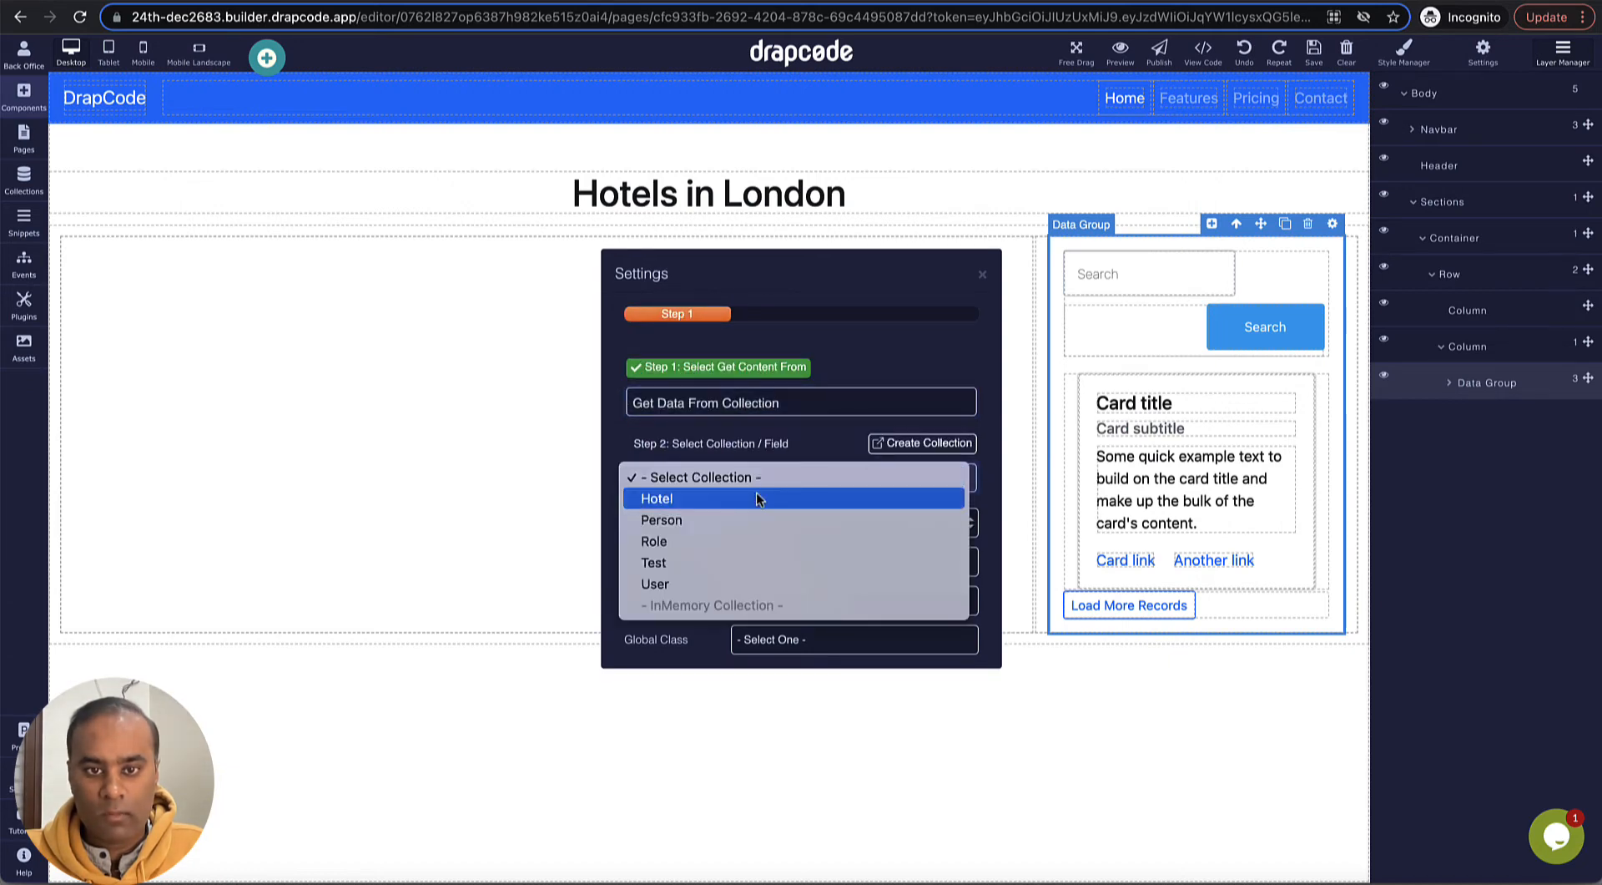
click(757, 498)
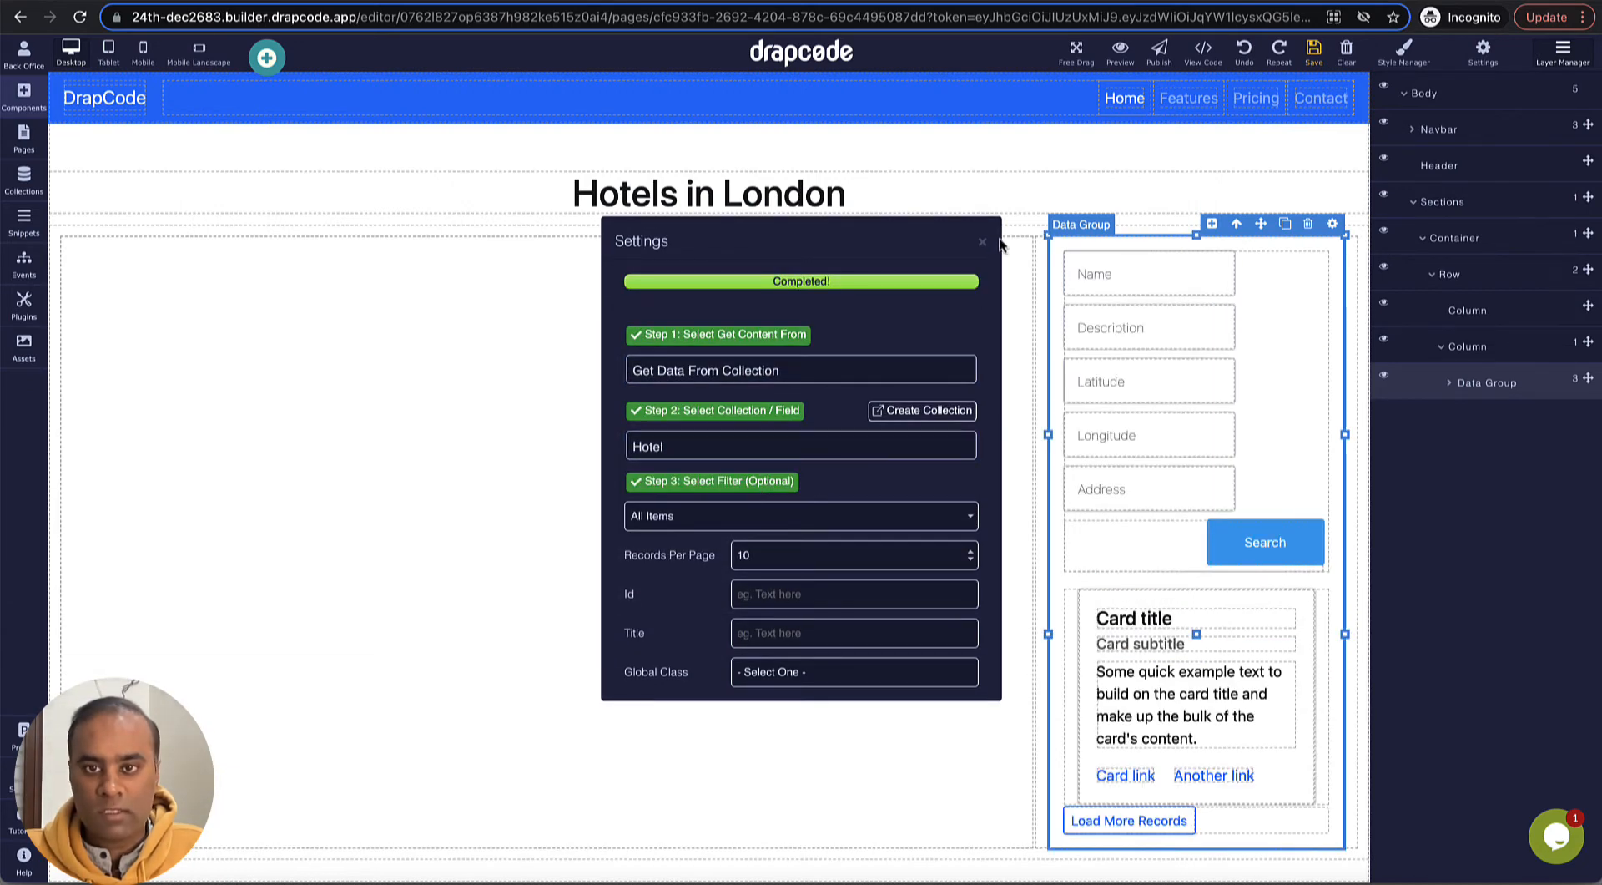
click(983, 242)
- Delete the search form and the Load More Records pagination from the Data Group, leaving only its cards
click(1269, 398)
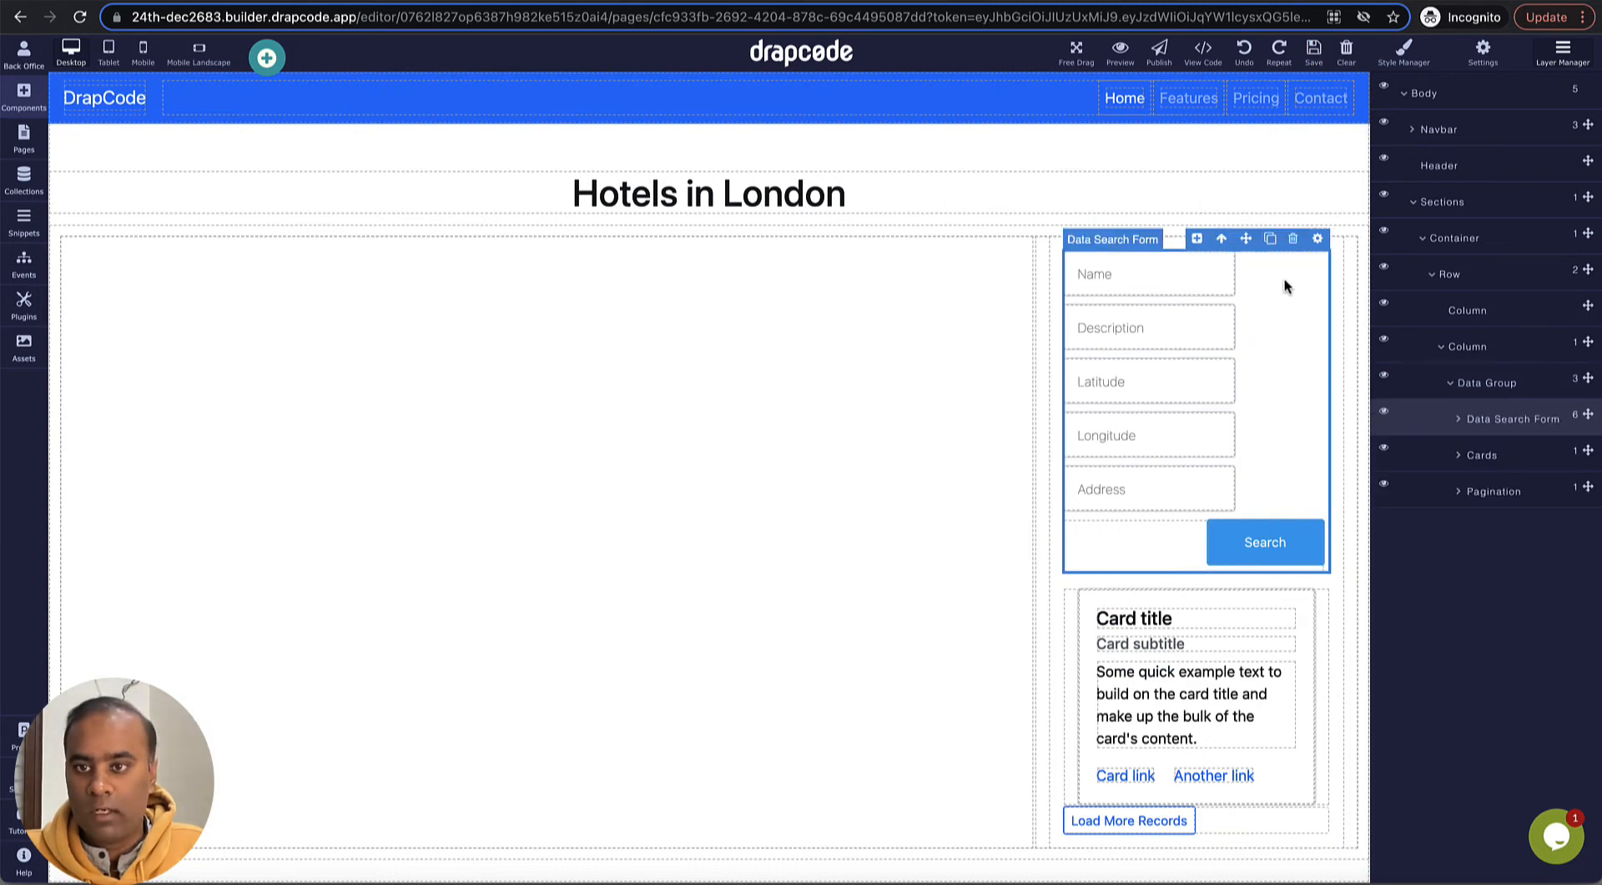
click(1293, 239)
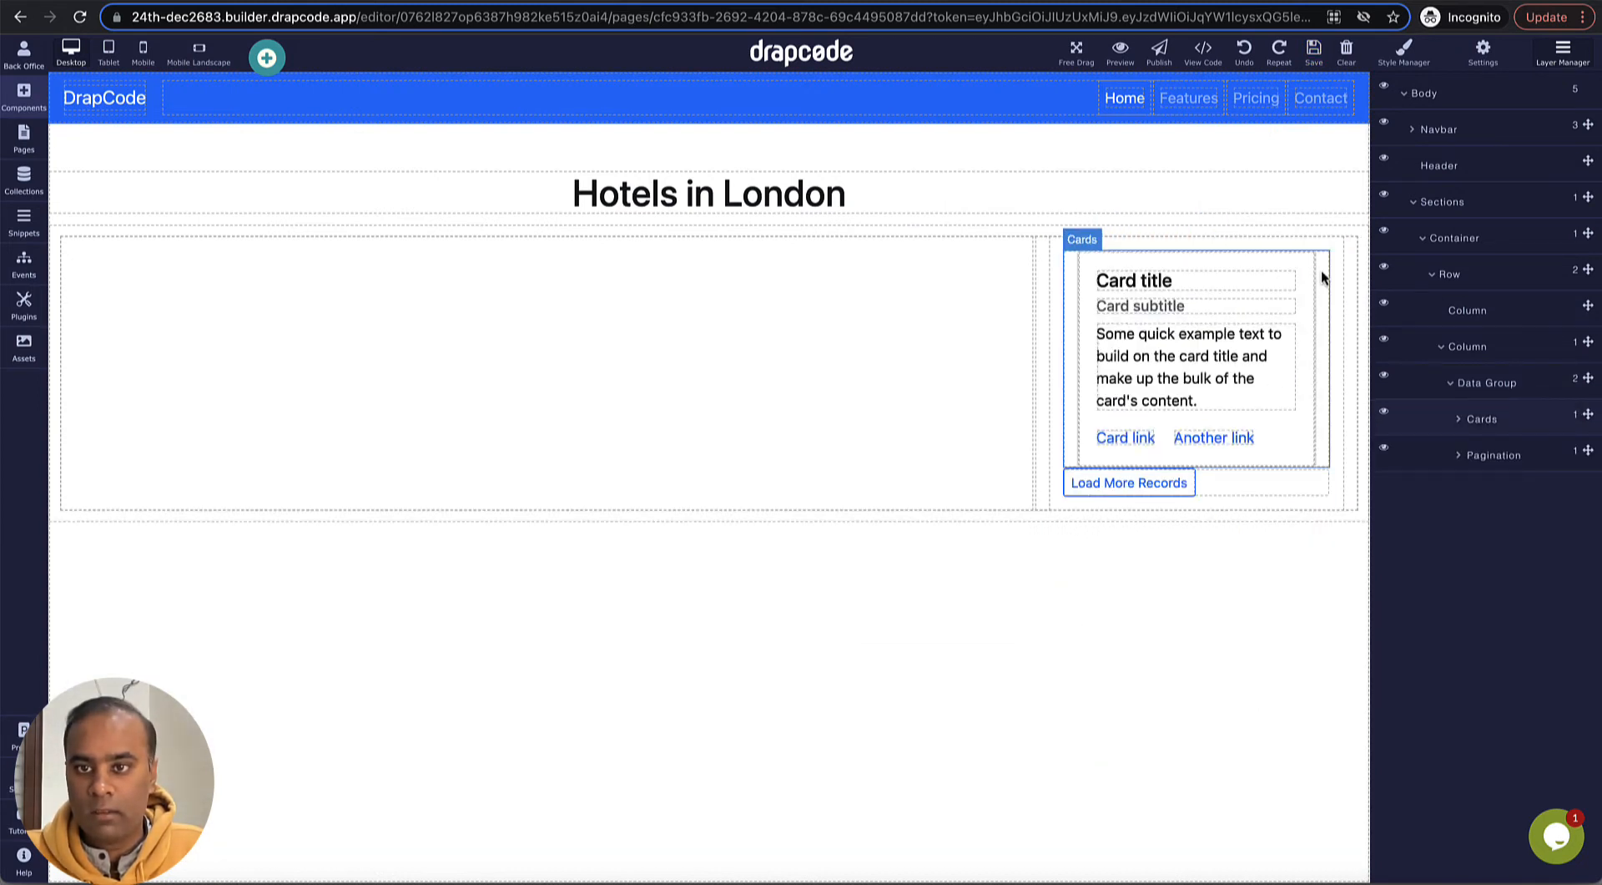
click(1322, 276)
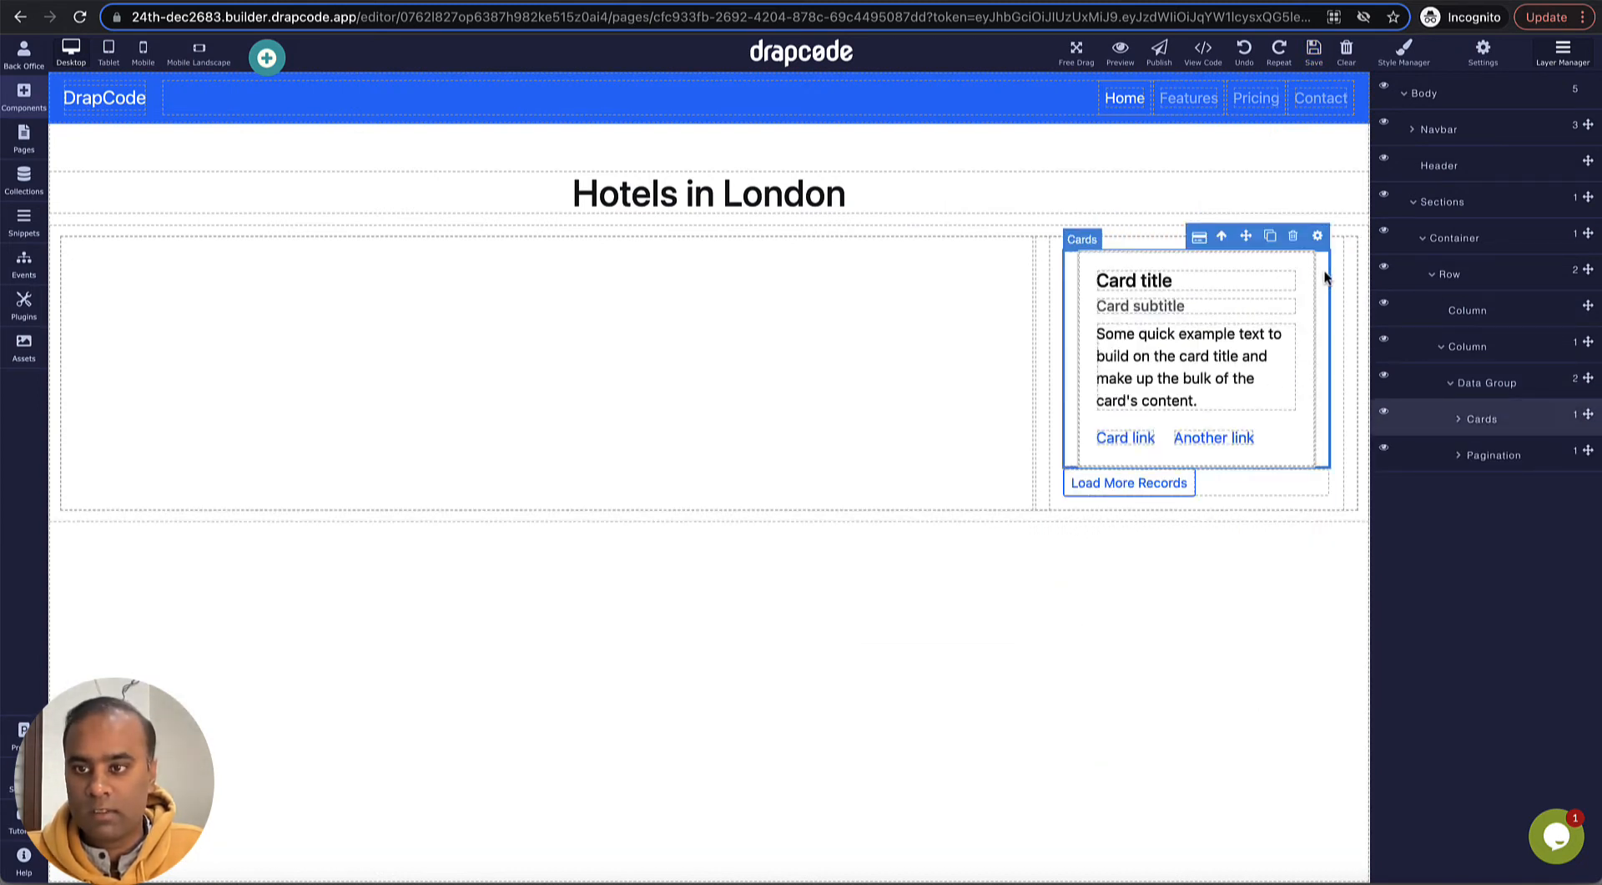
click(1221, 491)
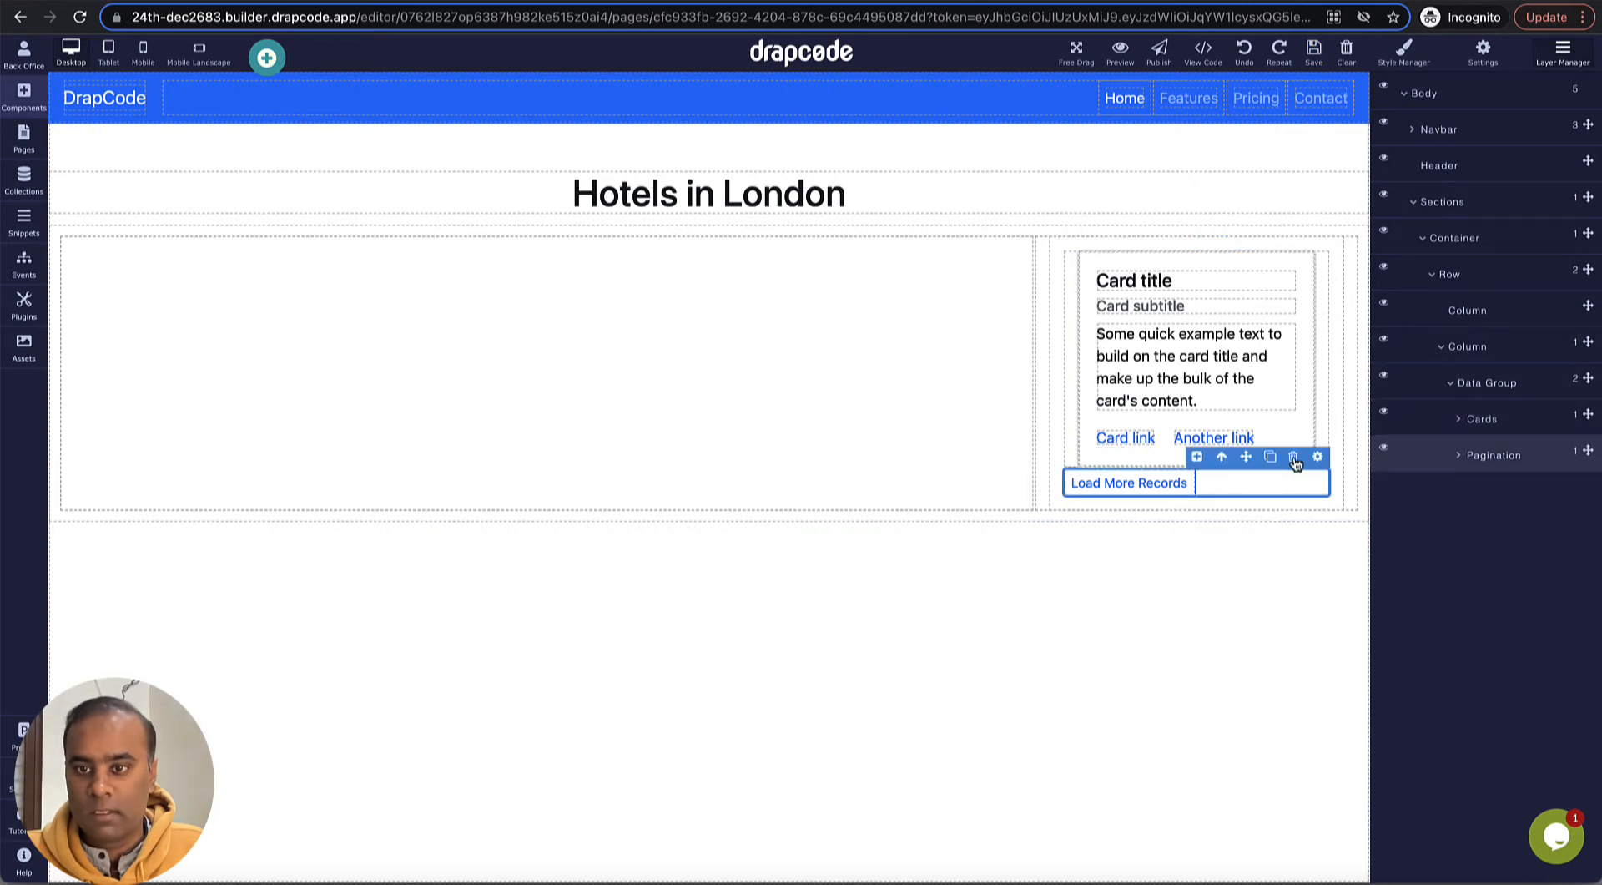
click(1293, 456)
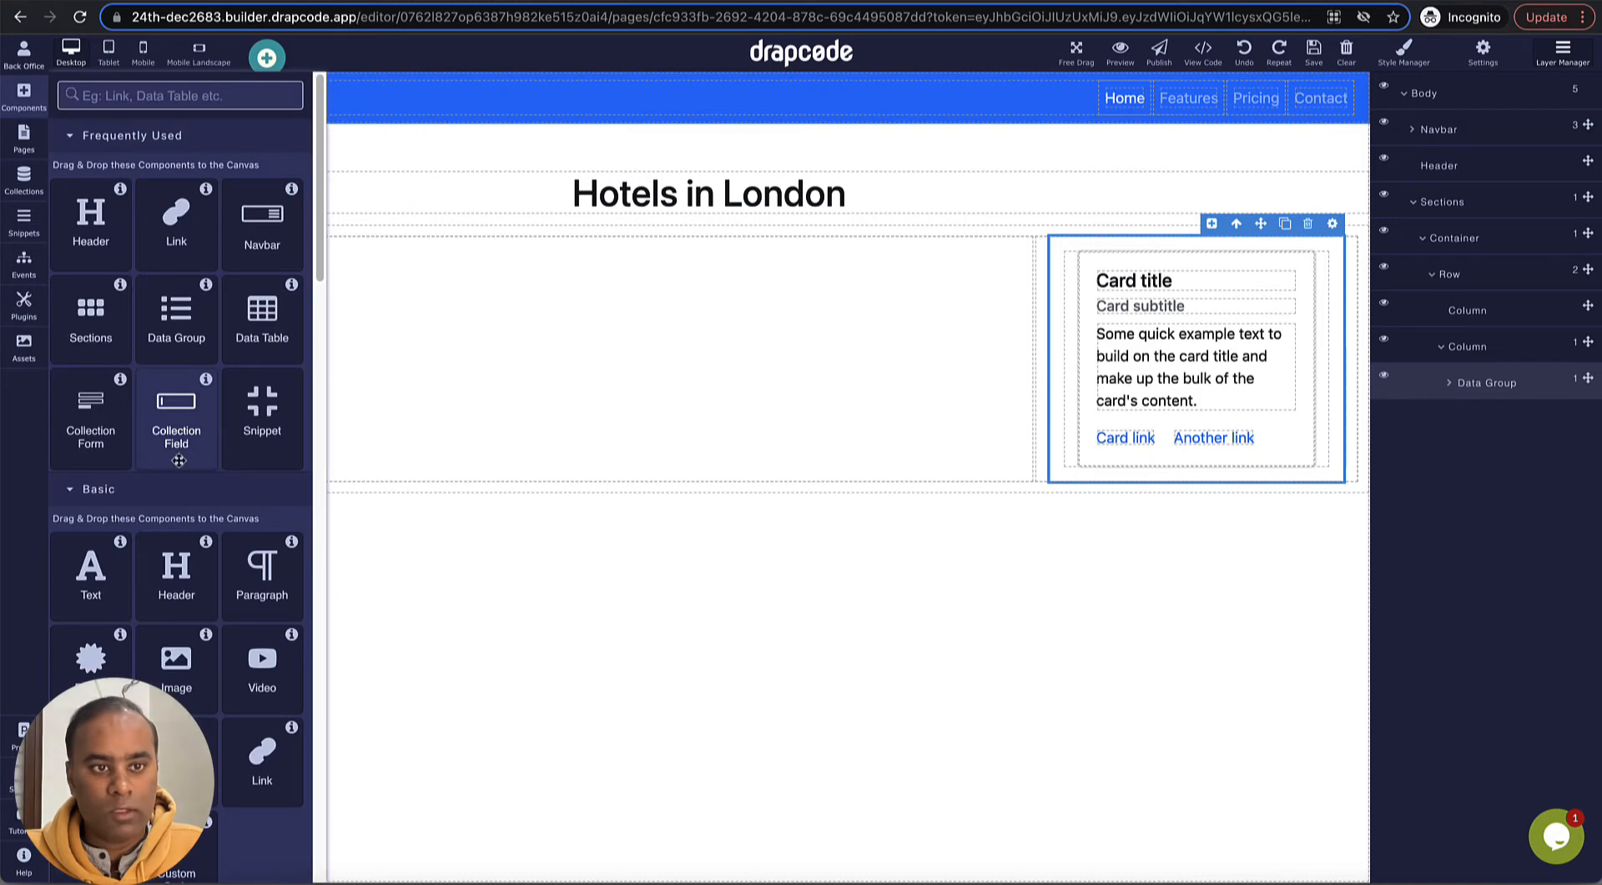
- Add an Image above the card title and have it get its picture from the Hotel collection's Photo field
scroll(175, 458, down, 1)
drag(183, 566, 1195, 254)
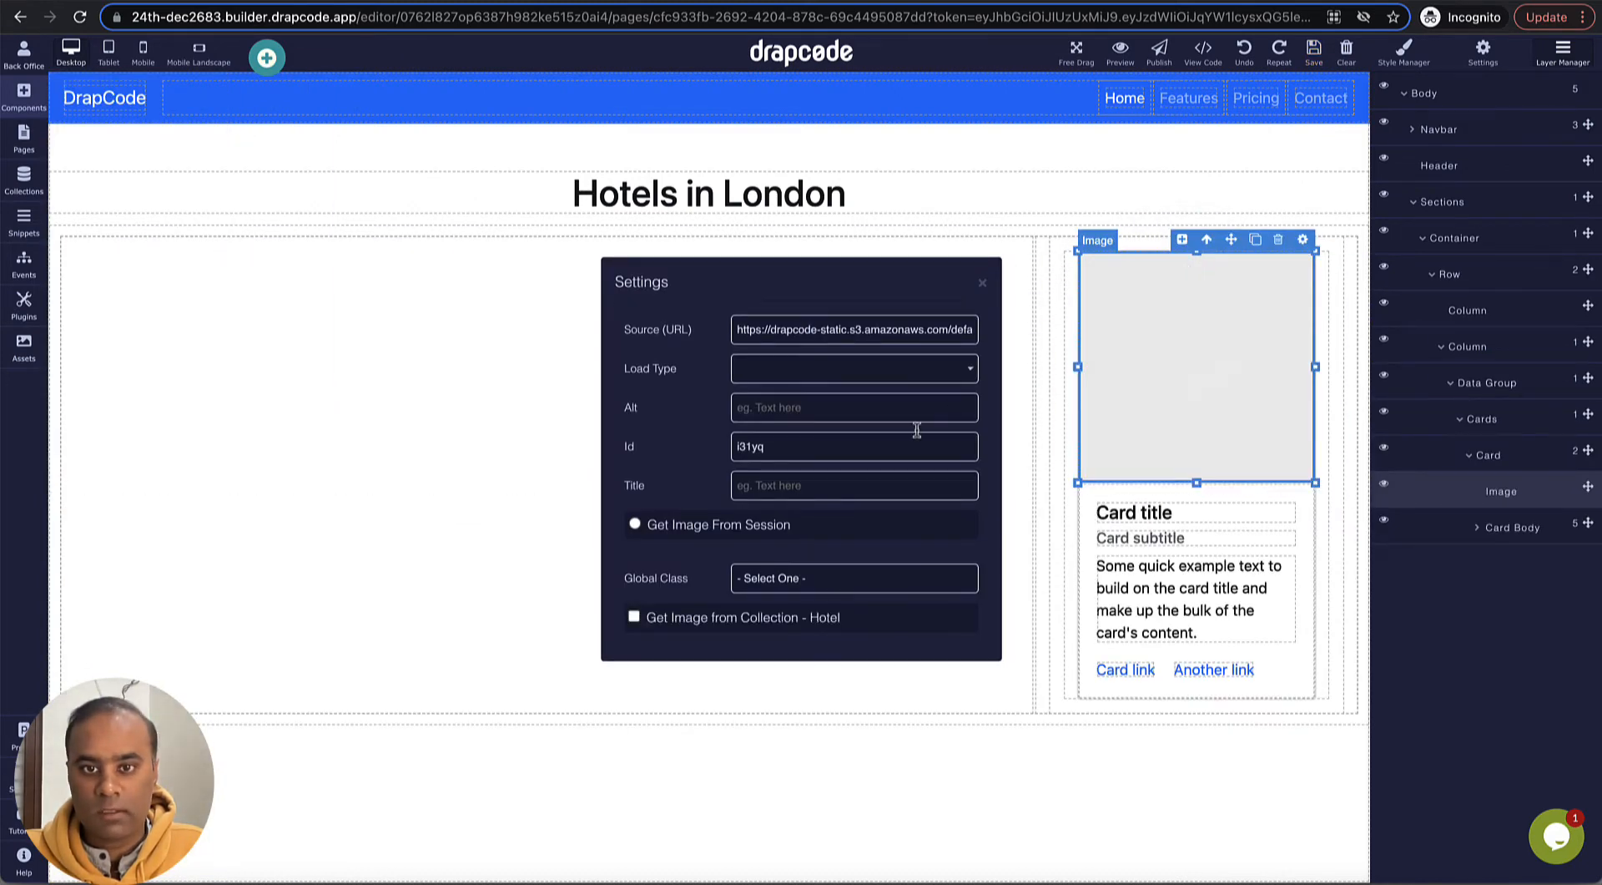
click(634, 617)
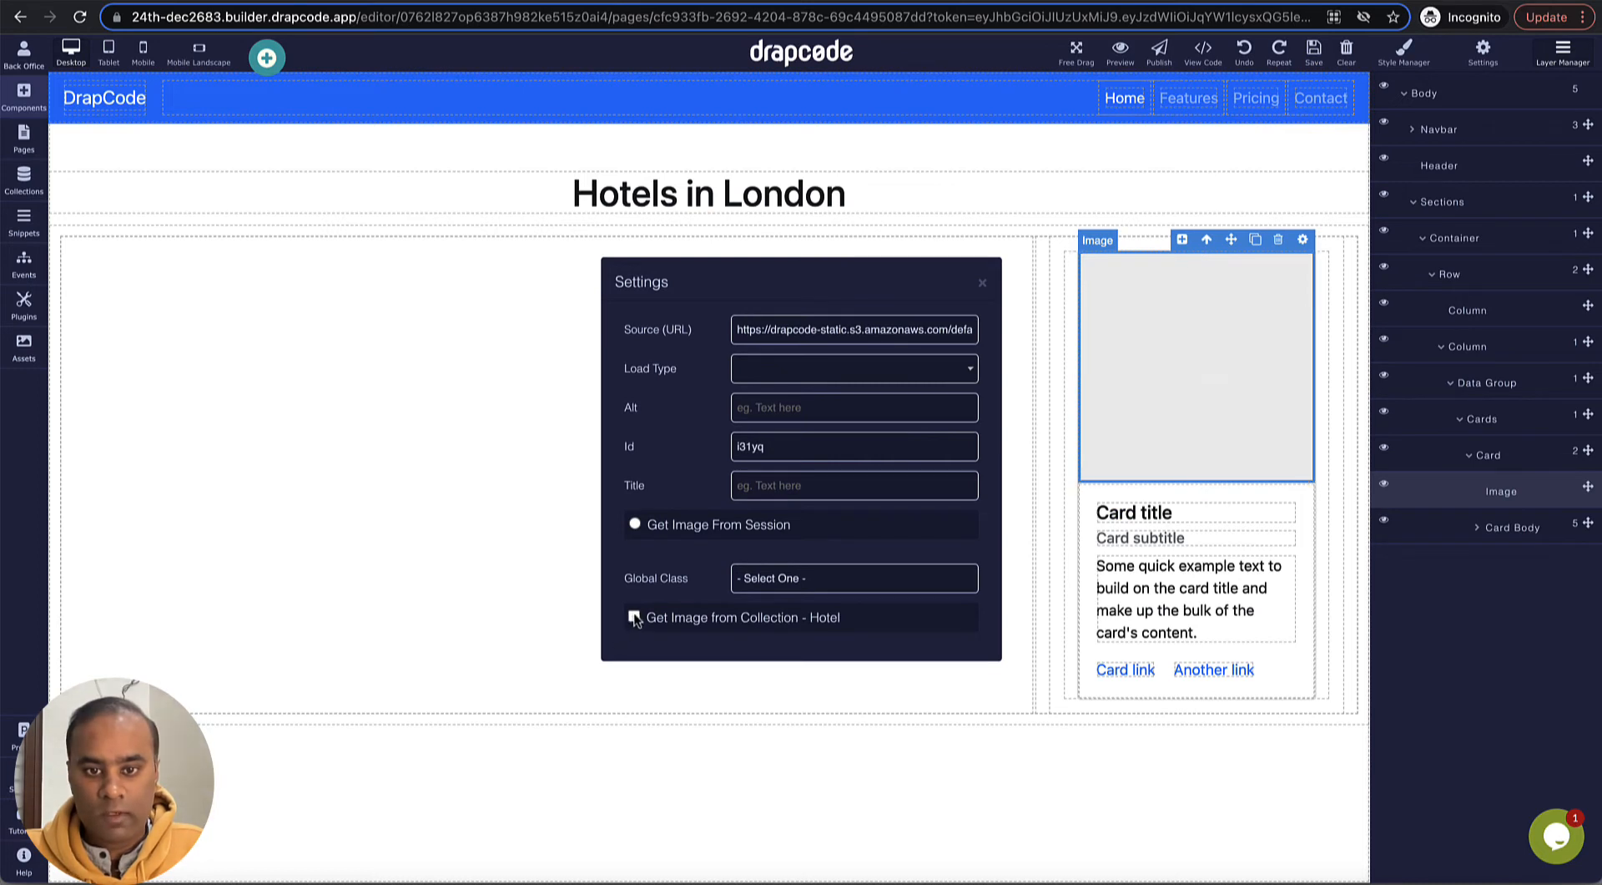
click(778, 639)
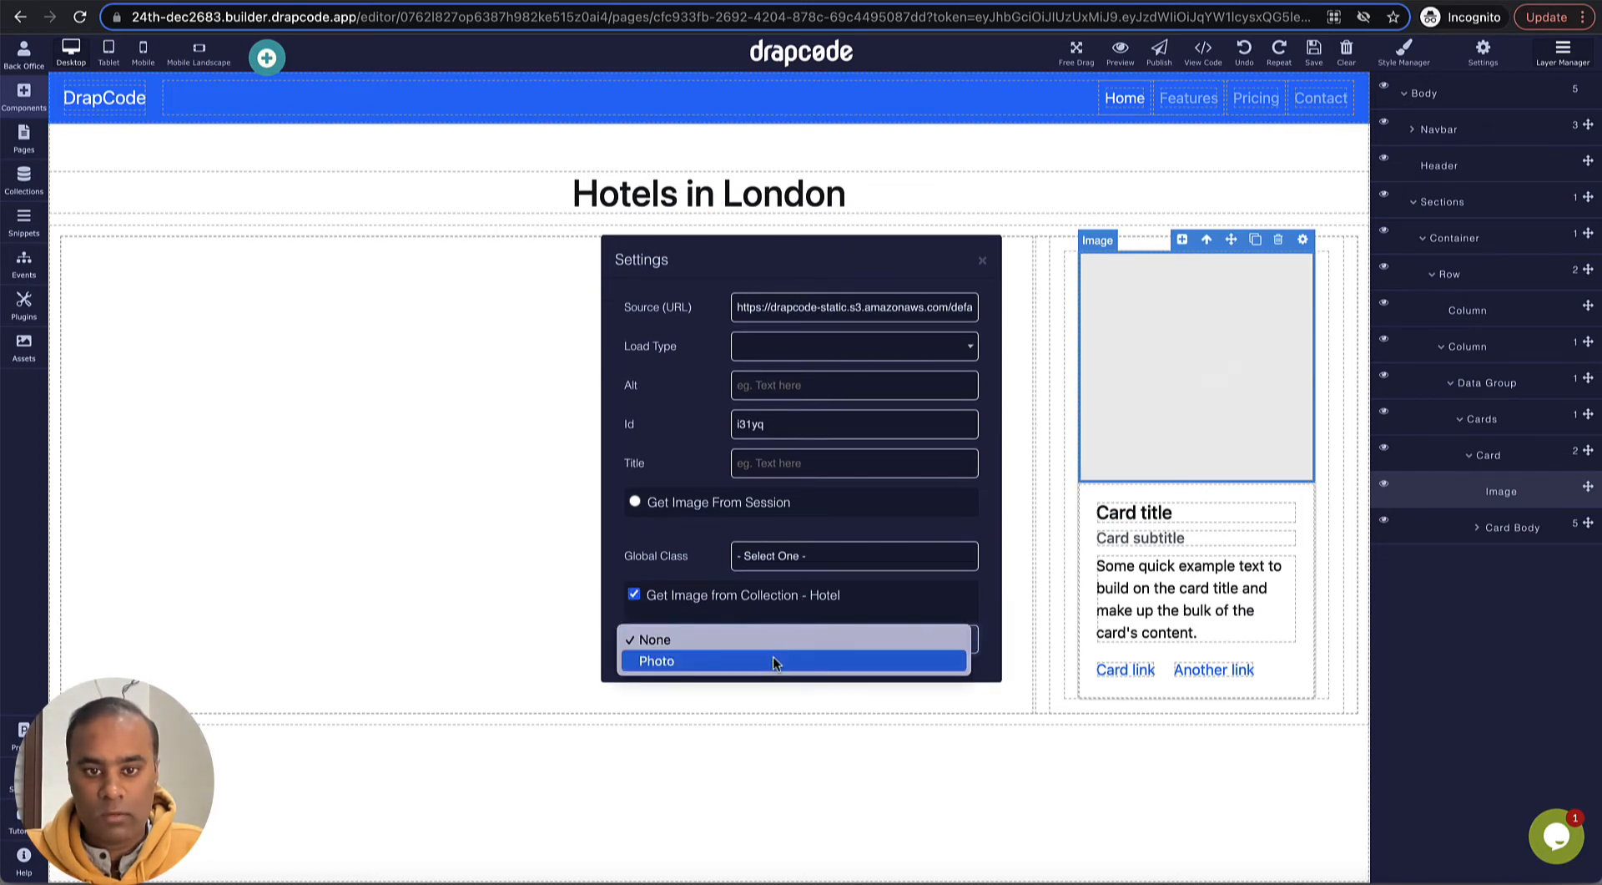
click(773, 658)
click(984, 263)
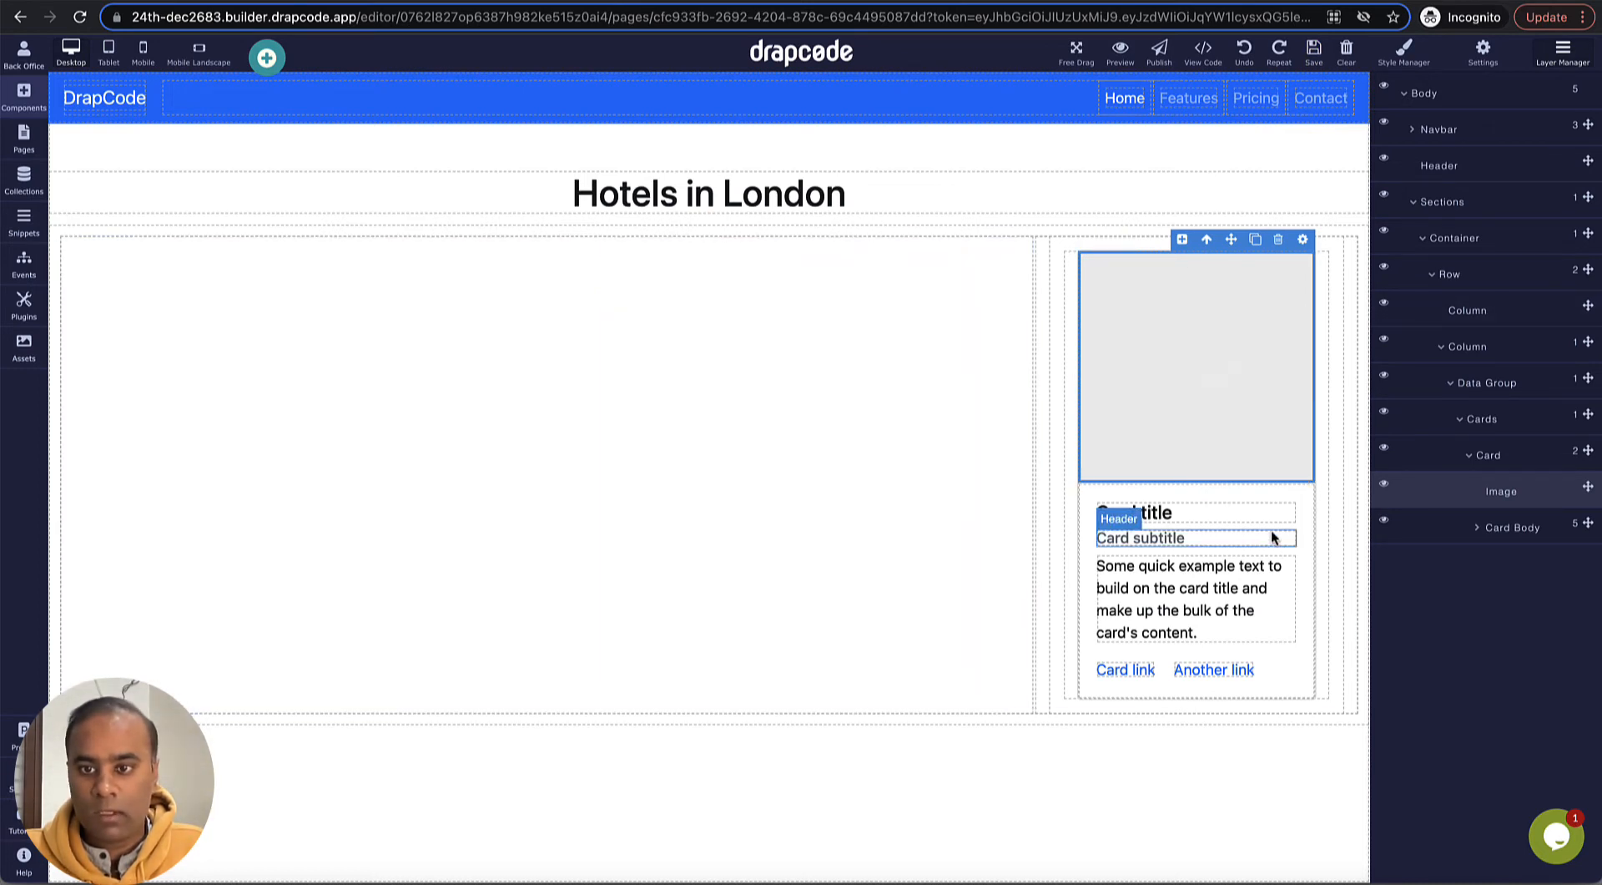
- Bind the card title header to the Name field of the Hotel collection
click(1270, 513)
click(1283, 490)
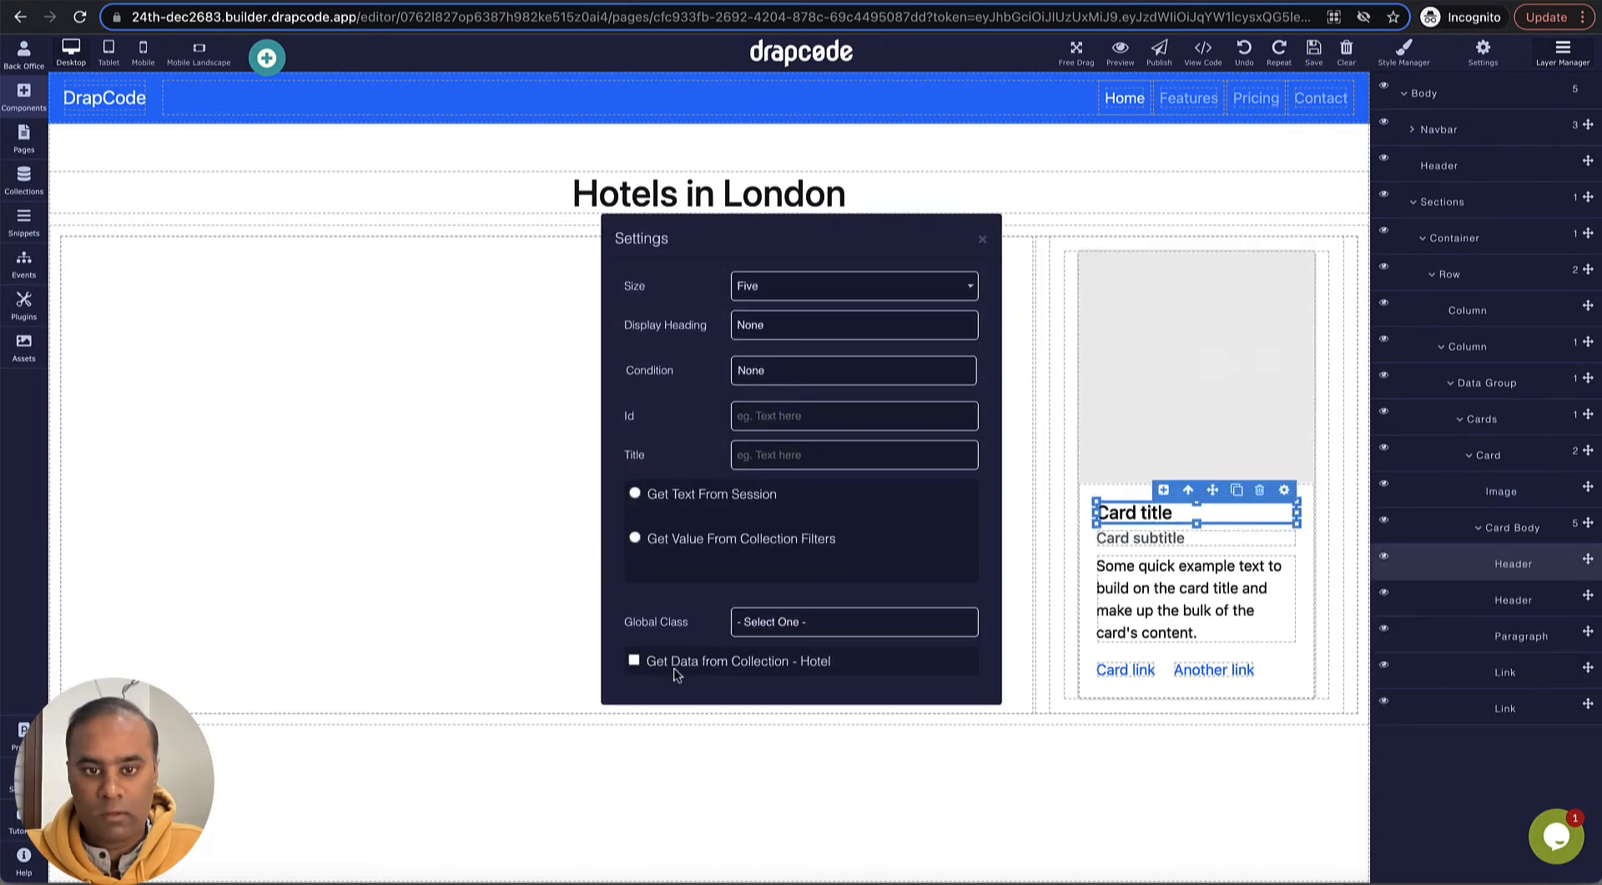
click(634, 660)
click(745, 683)
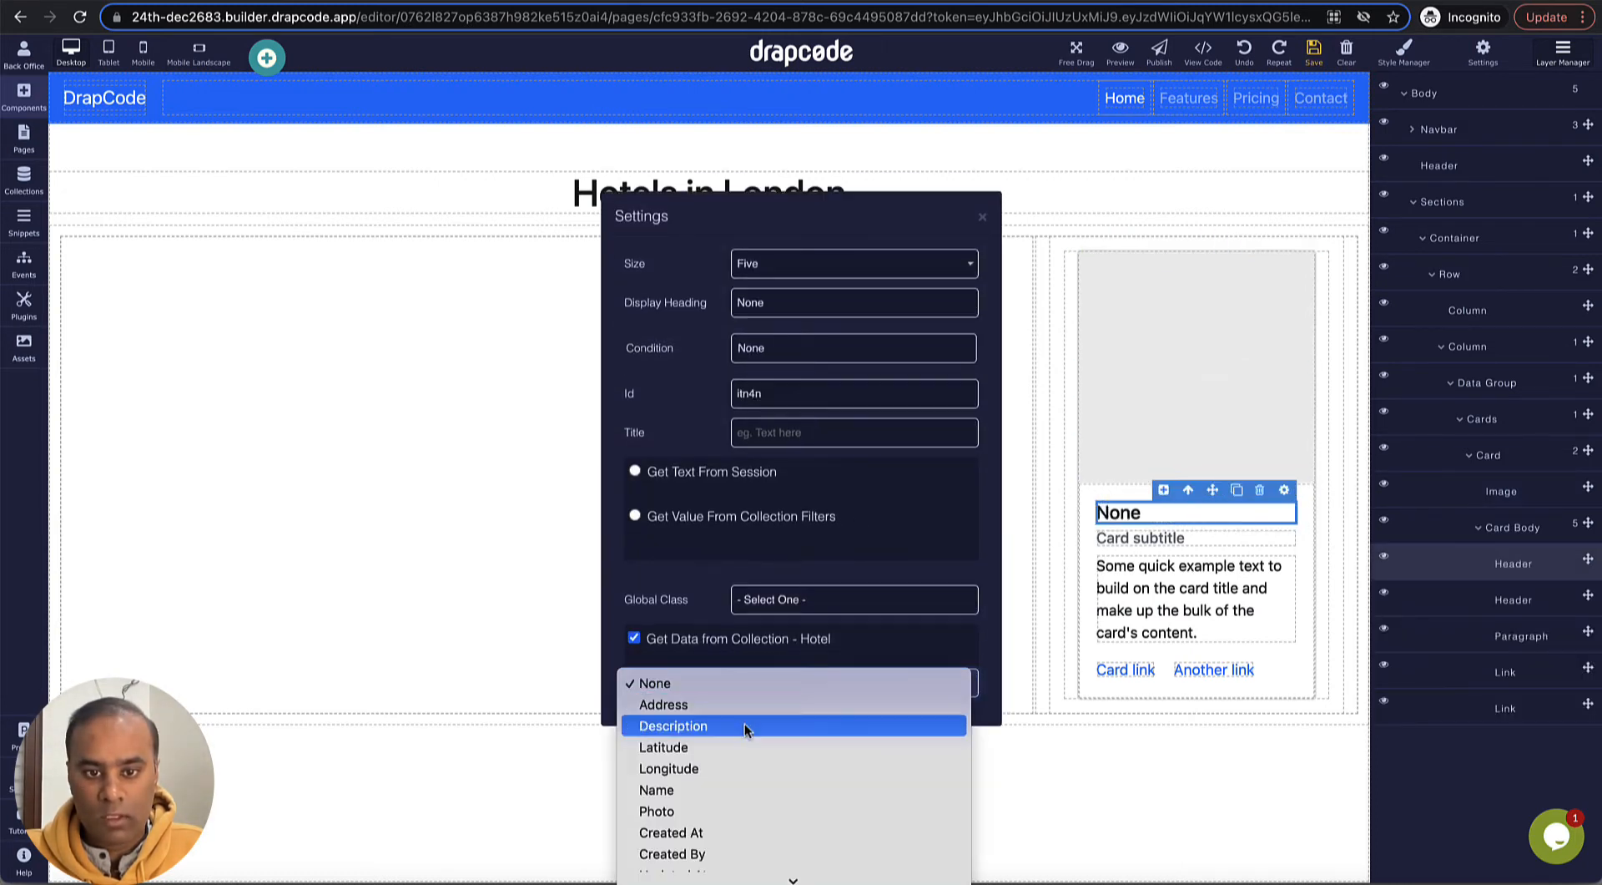
click(739, 790)
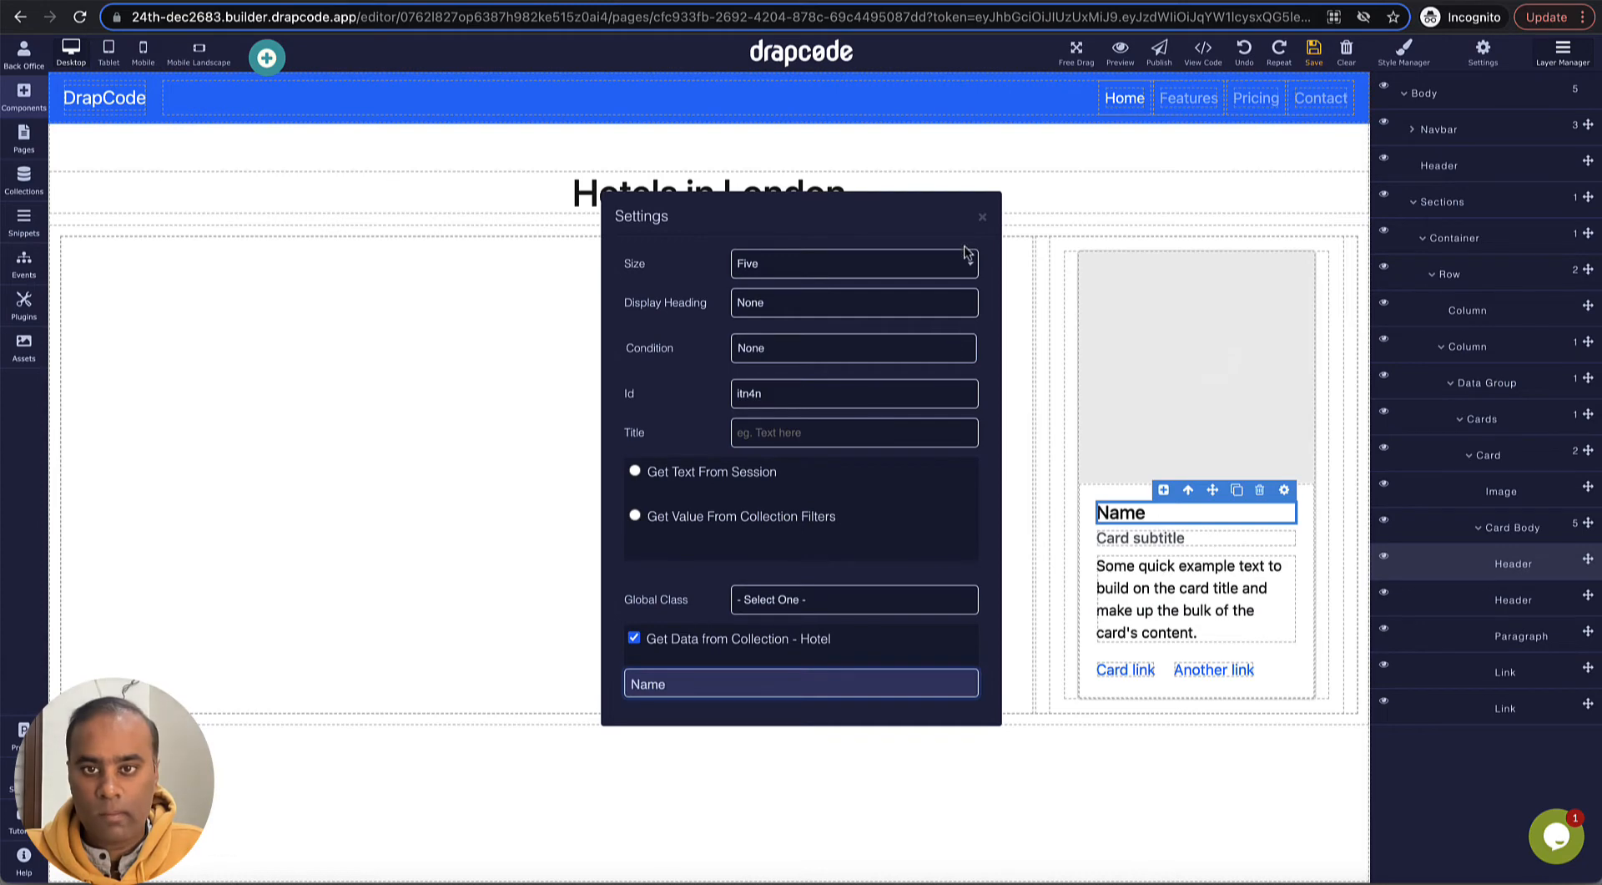
click(982, 216)
- Bind the card subtitle header to the Description field of the Hotel collection
click(1220, 538)
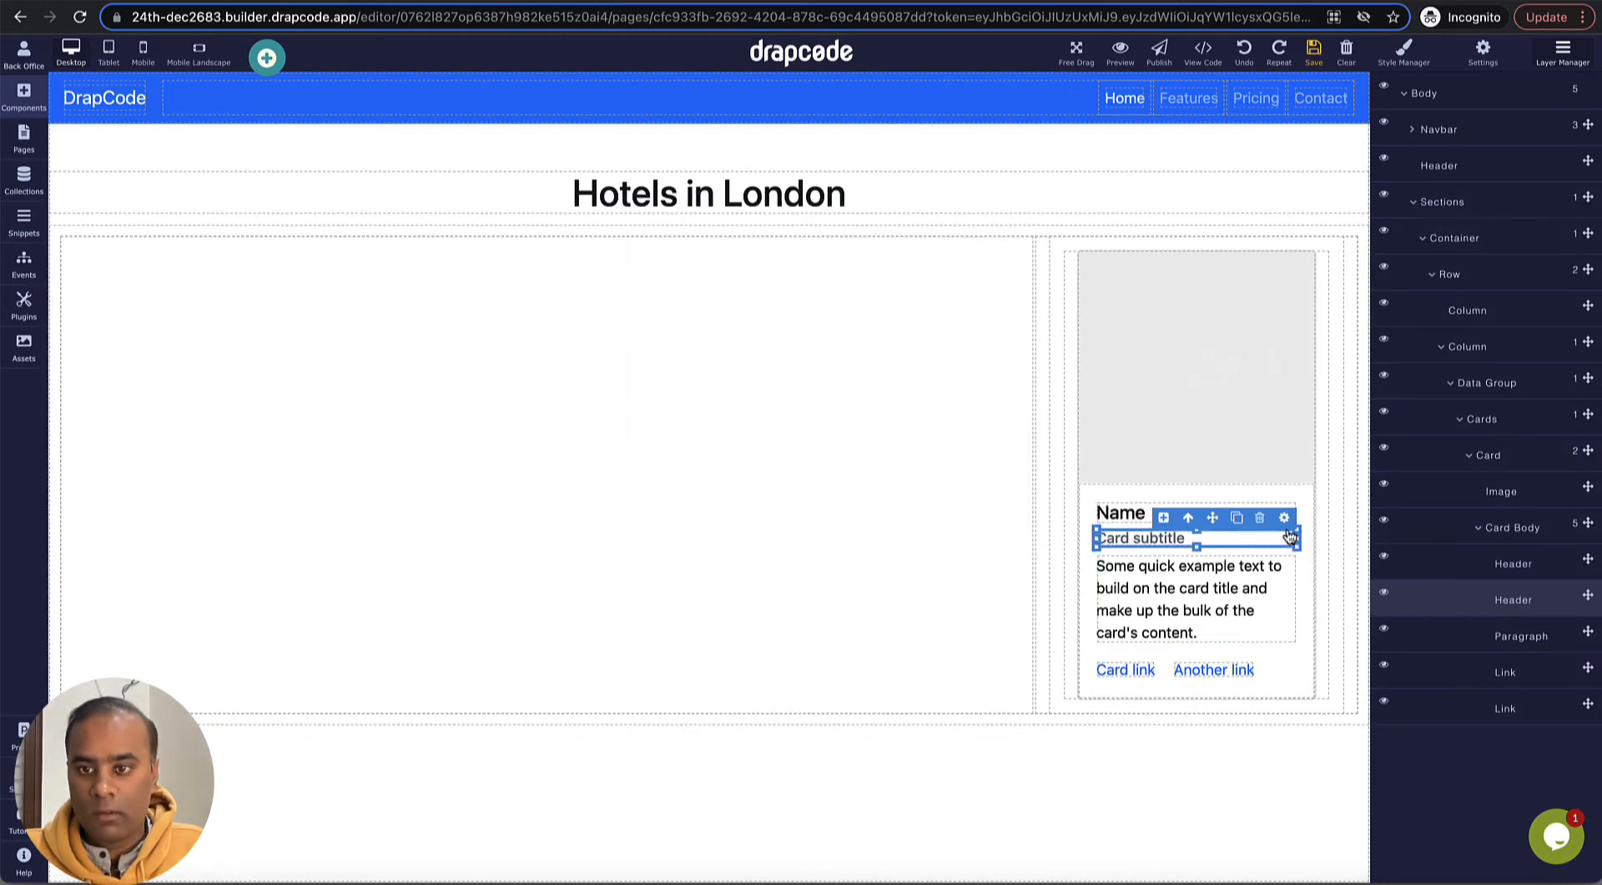
click(1284, 518)
click(665, 662)
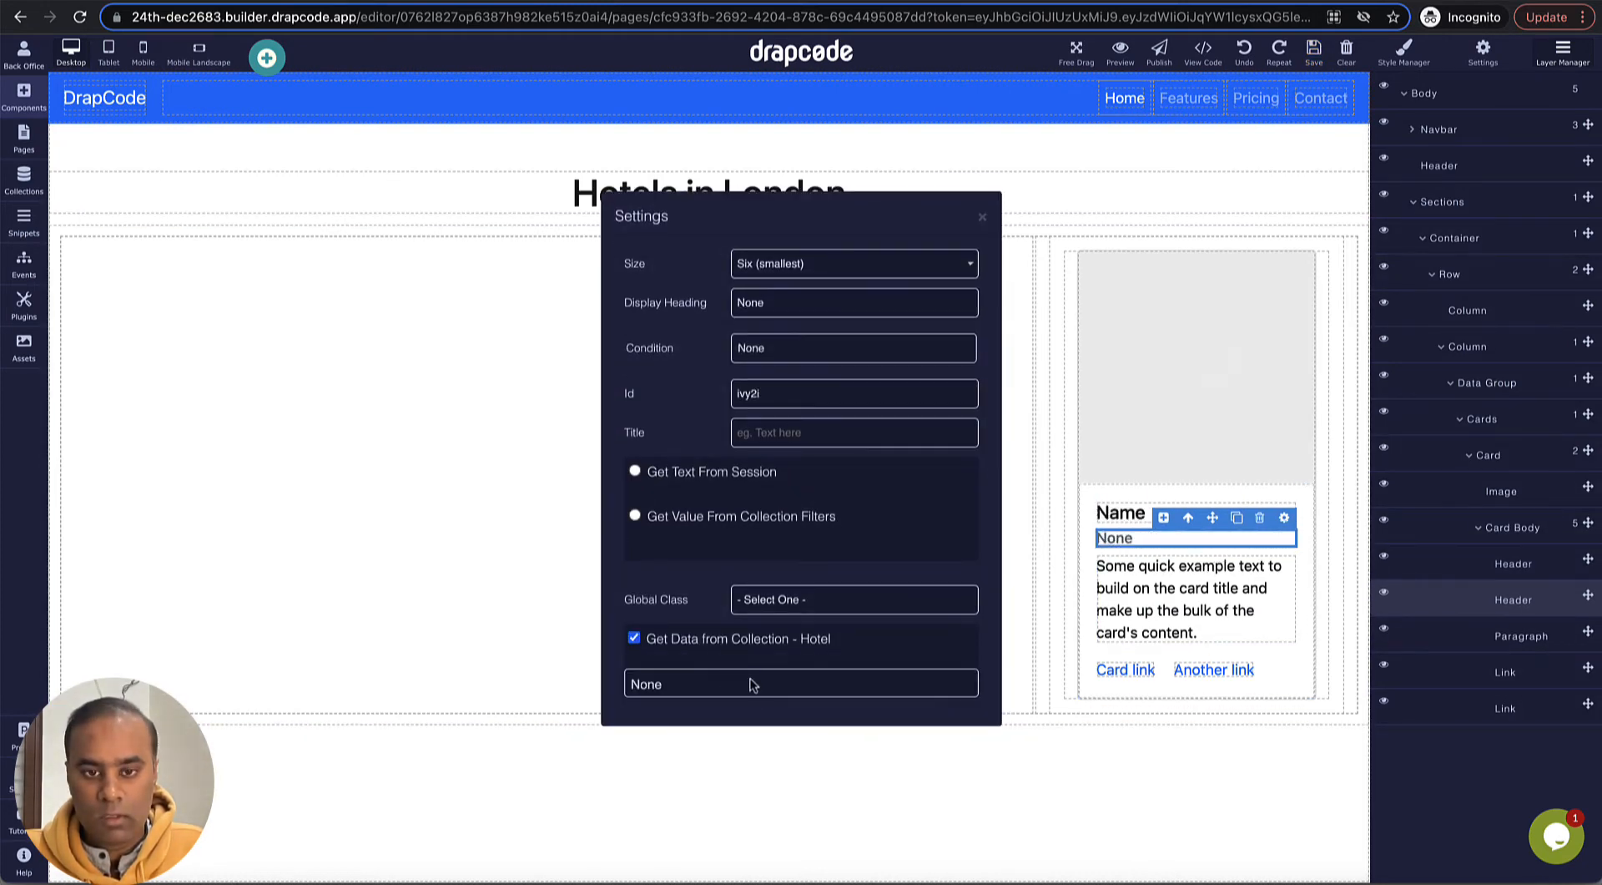
click(755, 683)
click(757, 726)
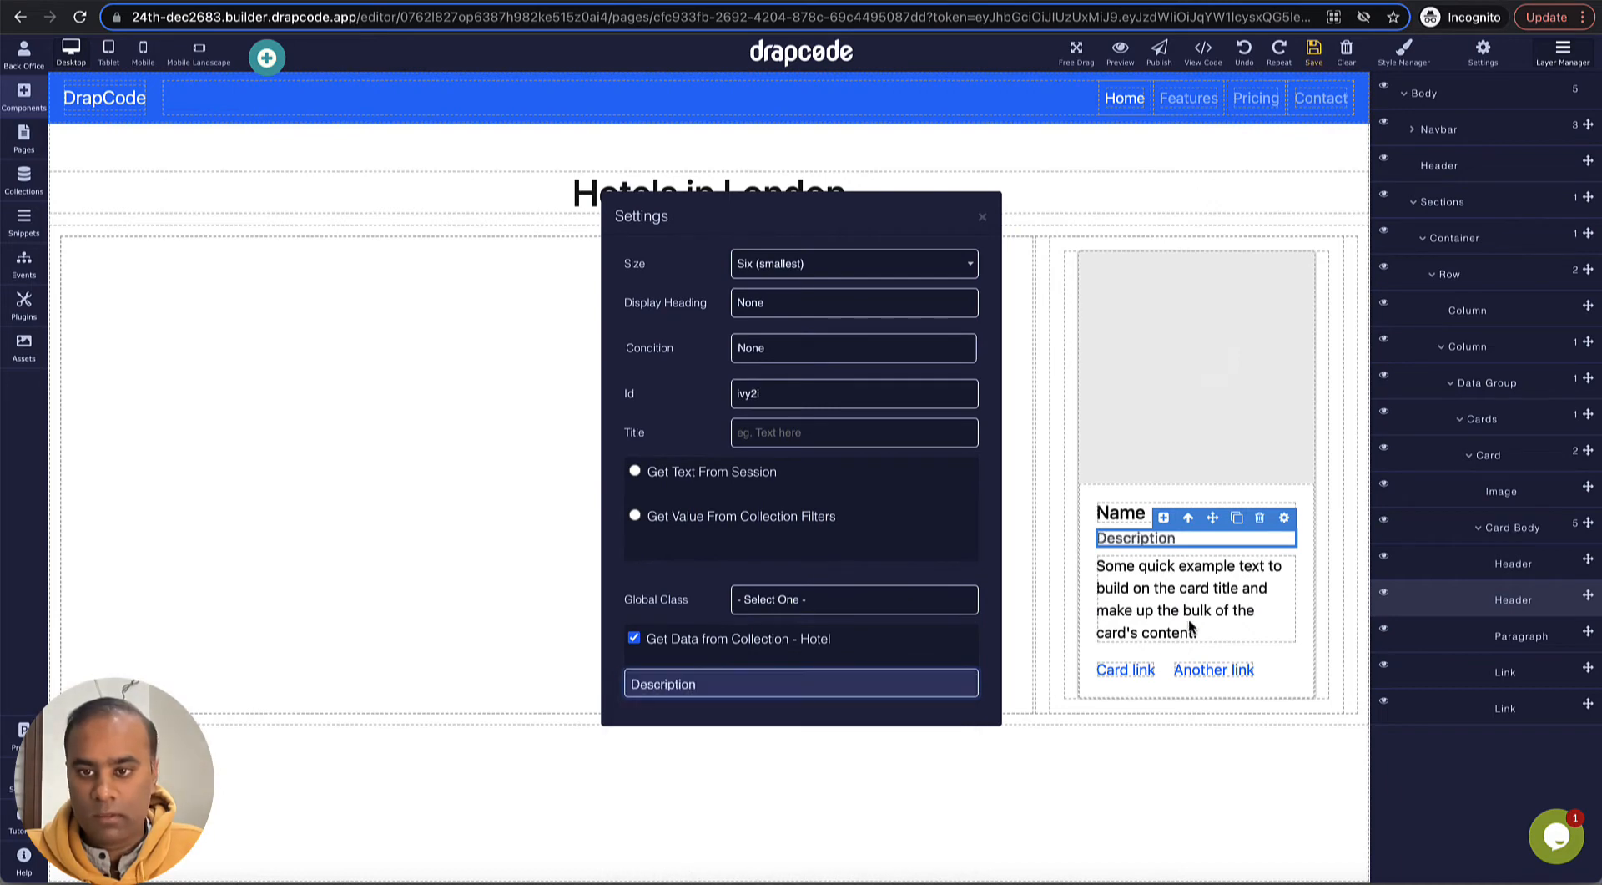
click(1194, 624)
- Bind the card's paragraph text to the Address field of the Hotel collection
click(1279, 591)
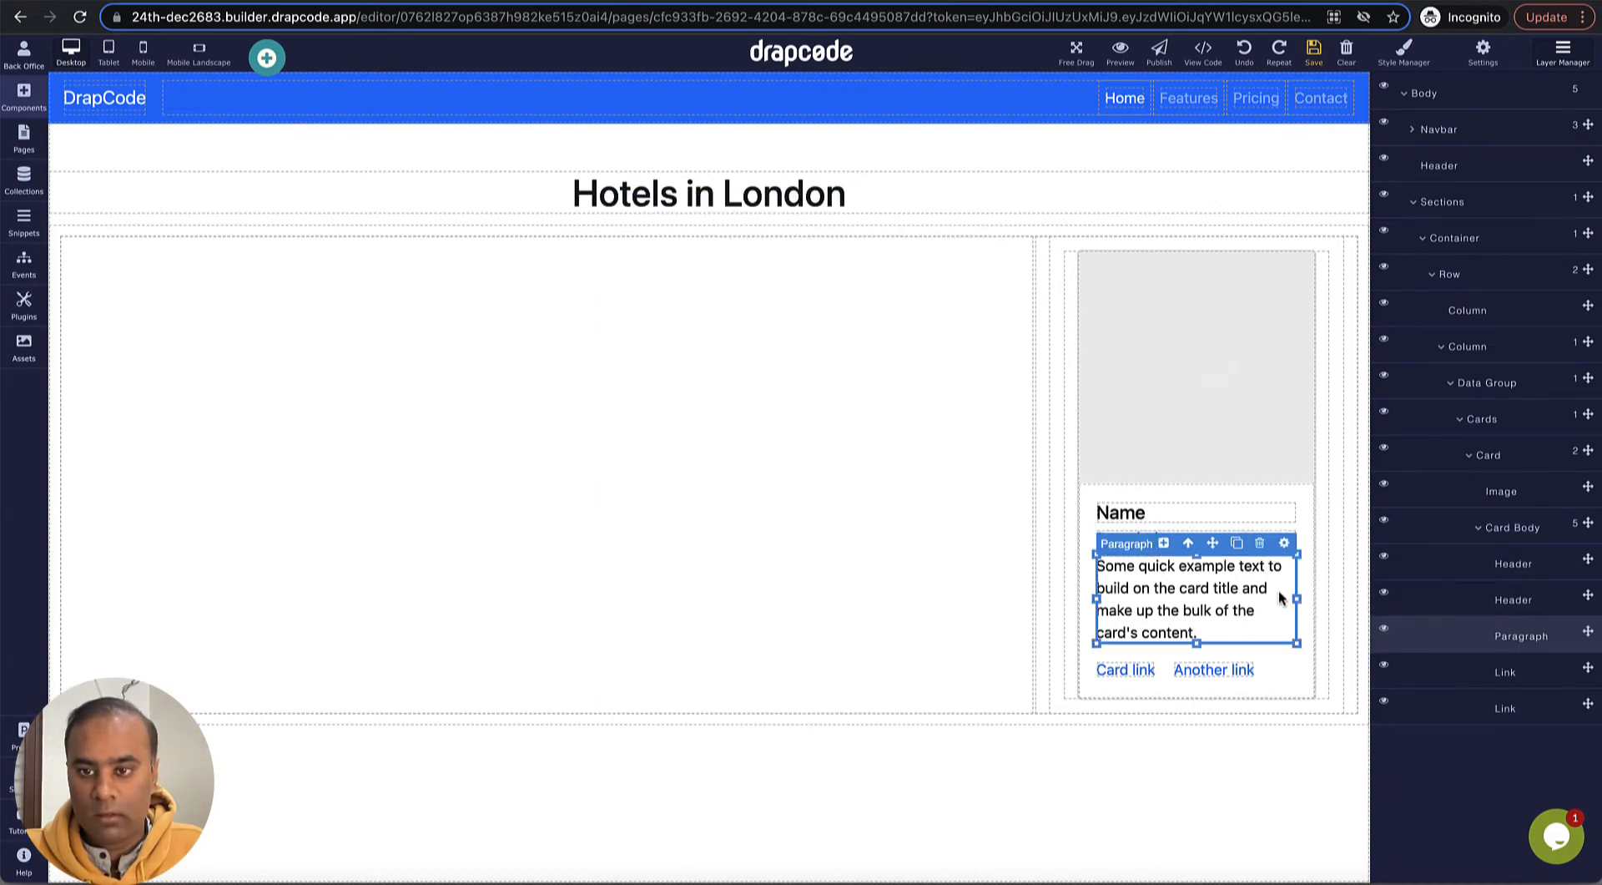
click(1284, 543)
click(634, 666)
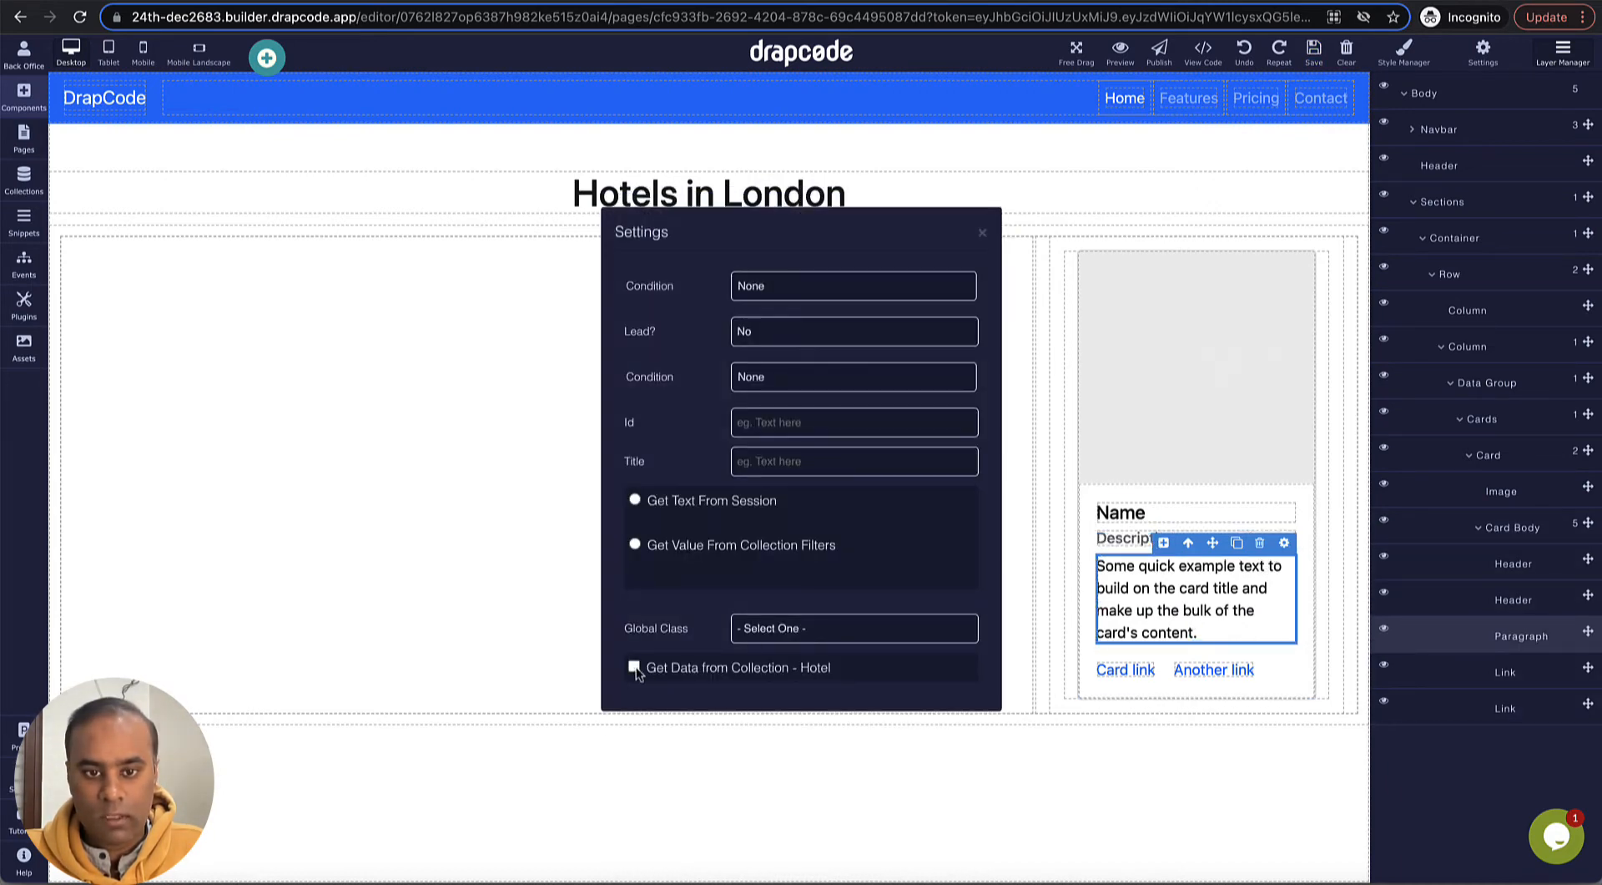
click(727, 688)
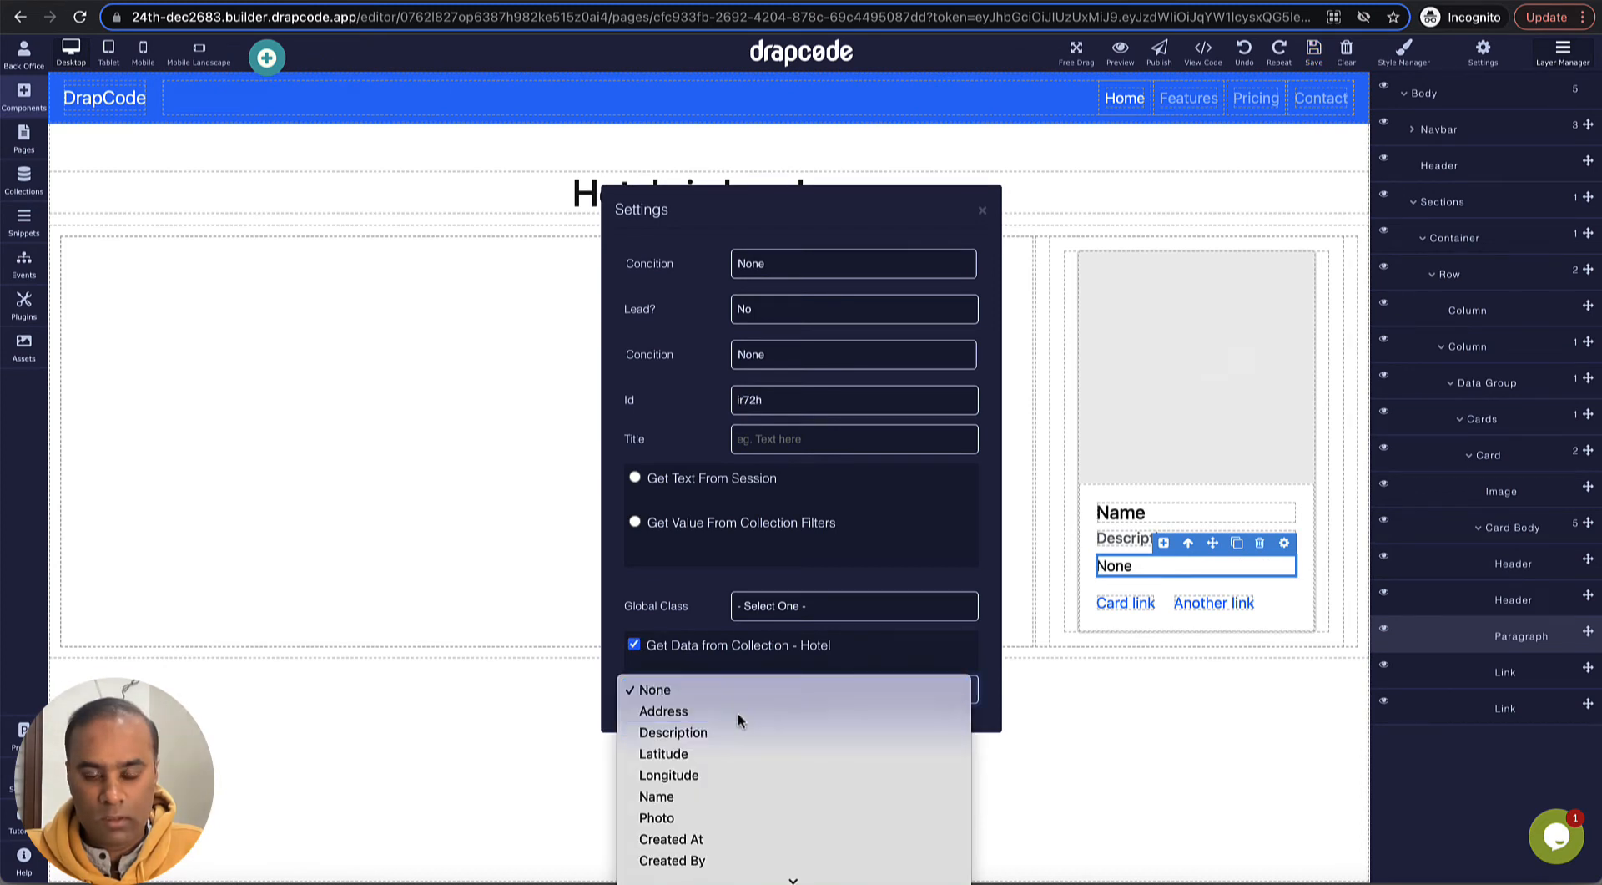
click(737, 712)
click(983, 210)
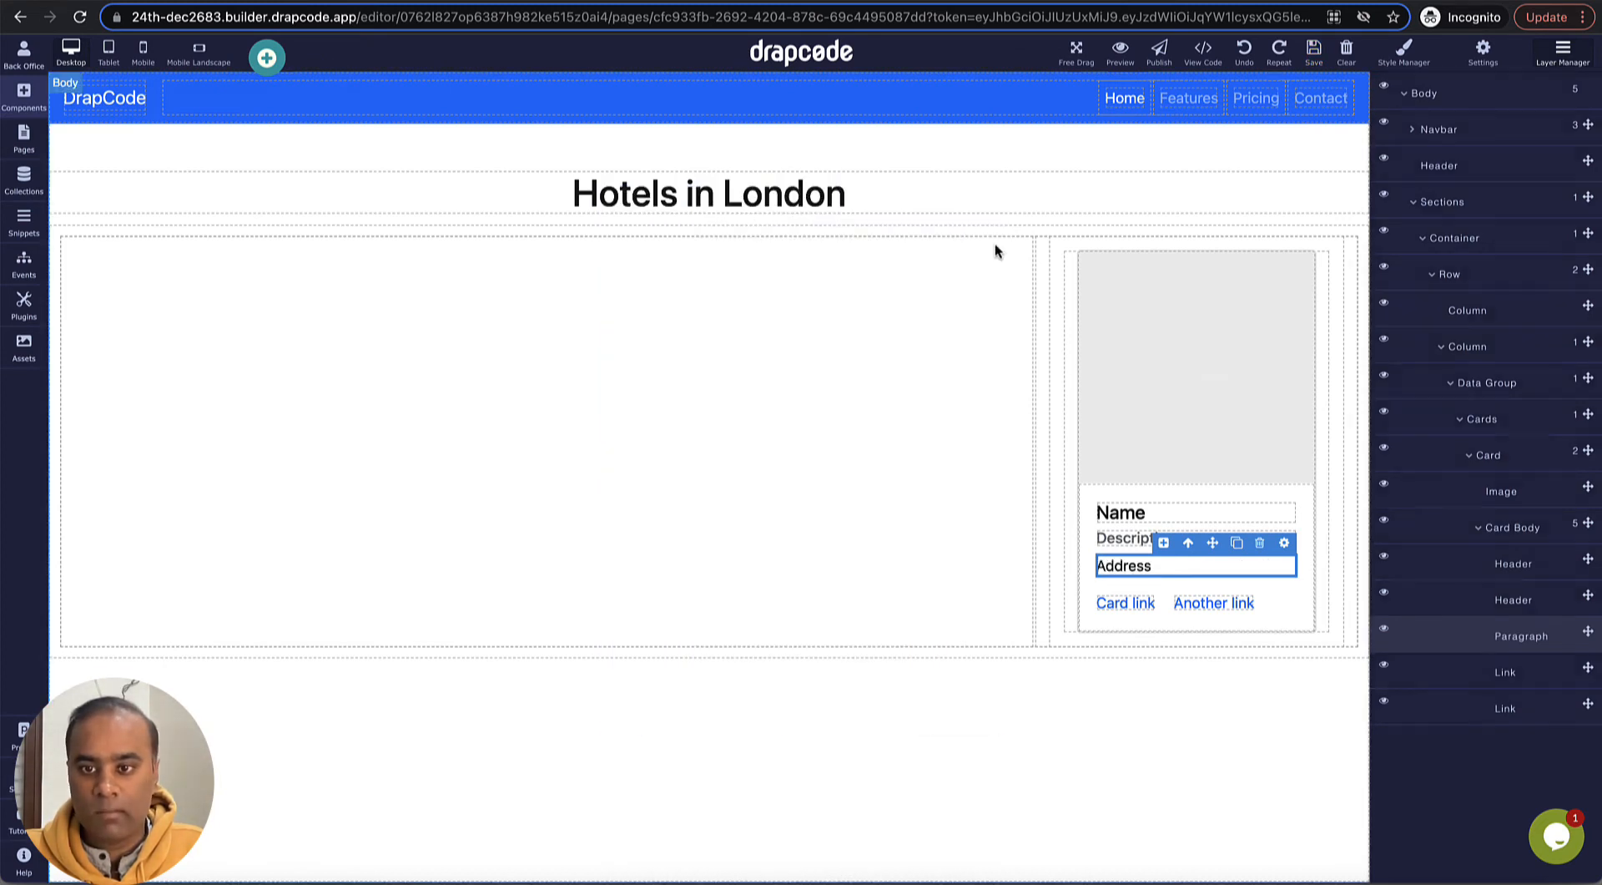
- Delete the two placeholder links, Another link and Card link, from the card body
click(1244, 596)
click(1217, 583)
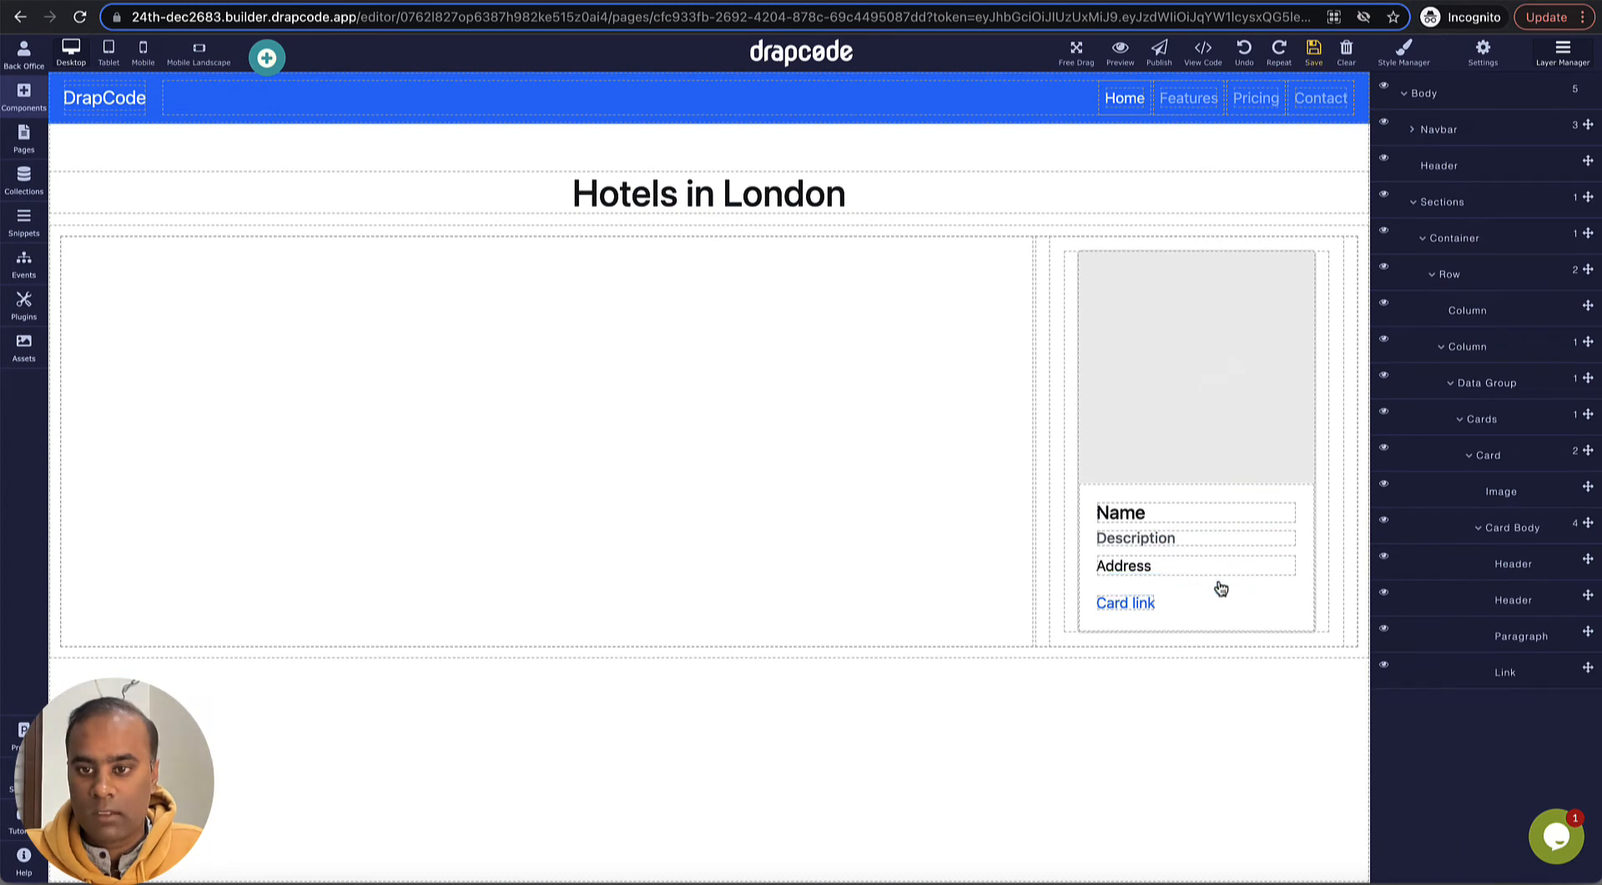
click(1140, 603)
click(1142, 582)
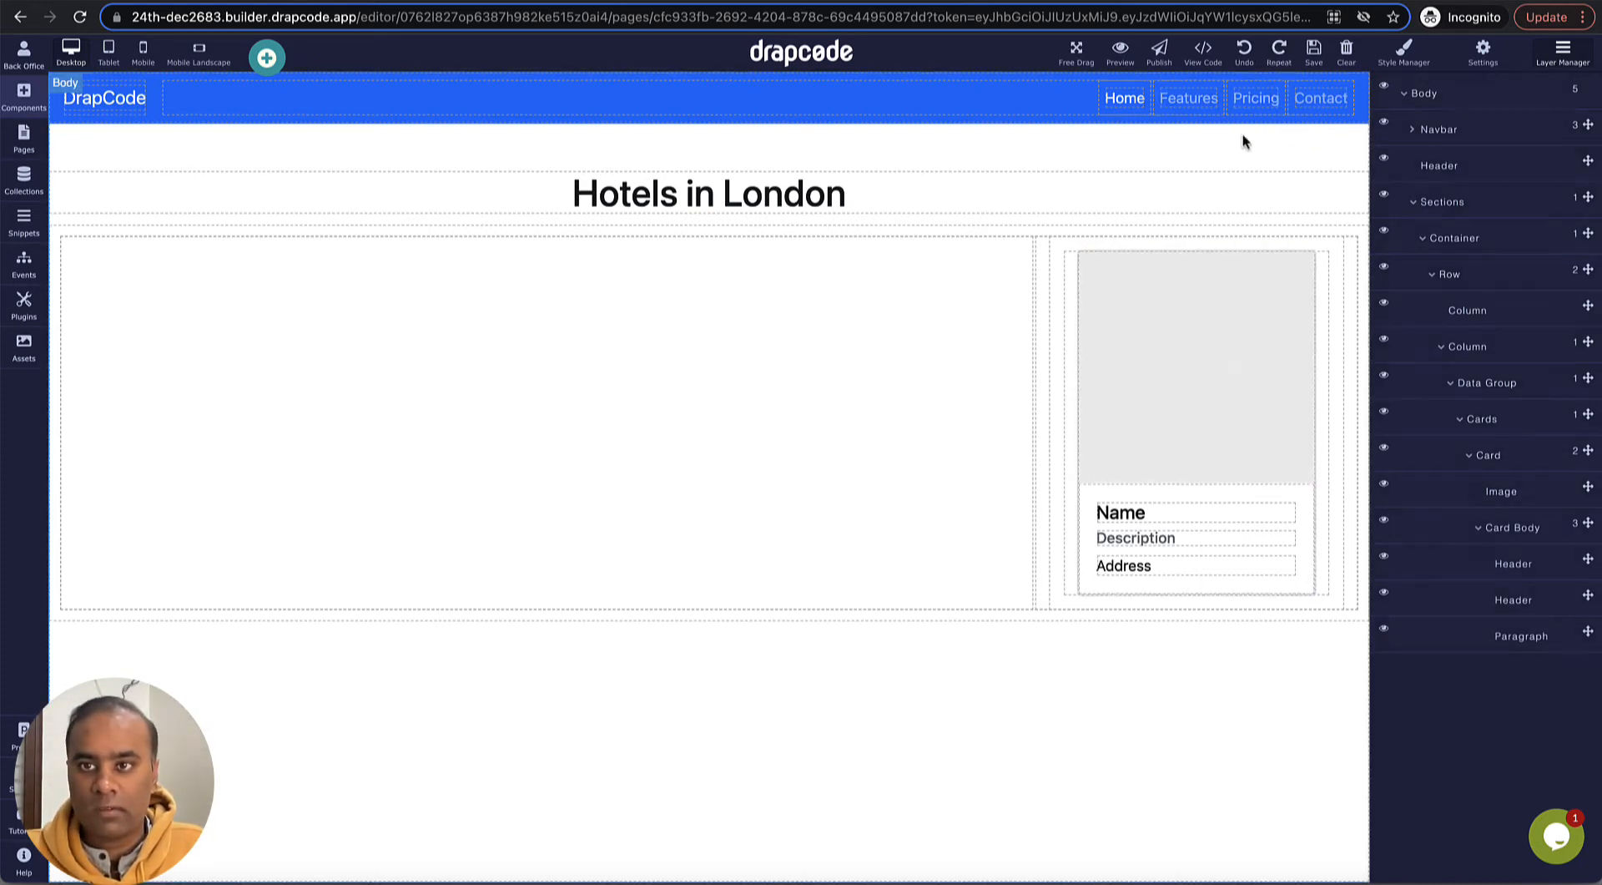
- Preview the page and look through the full list of hotel cards
click(1120, 51)
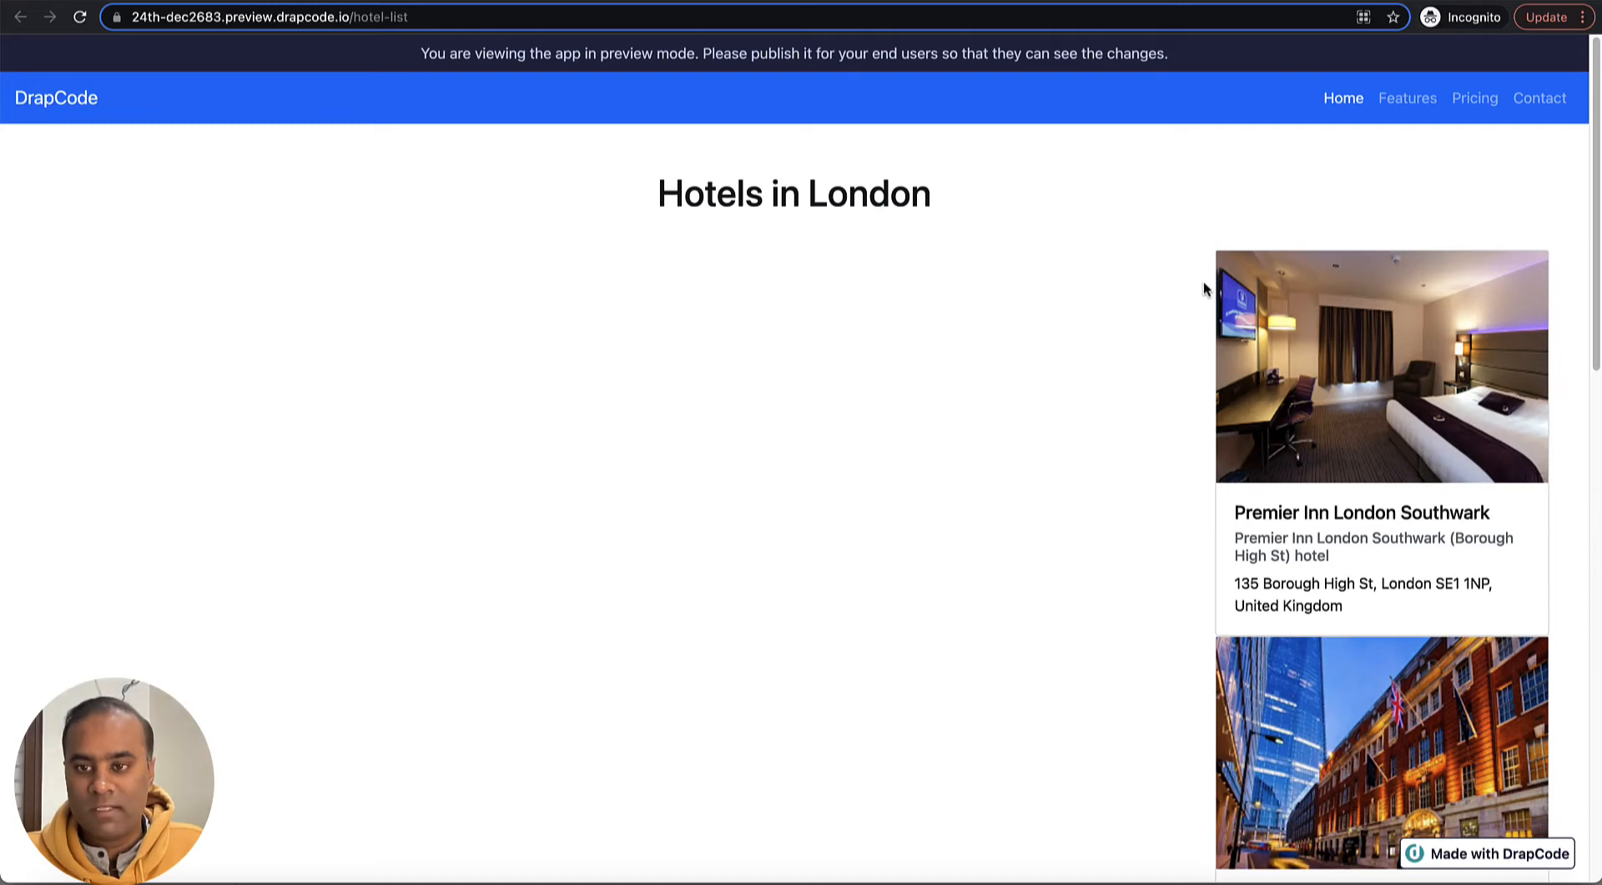
scroll(1205, 287, down, 2)
scroll(1205, 313, down, 12)
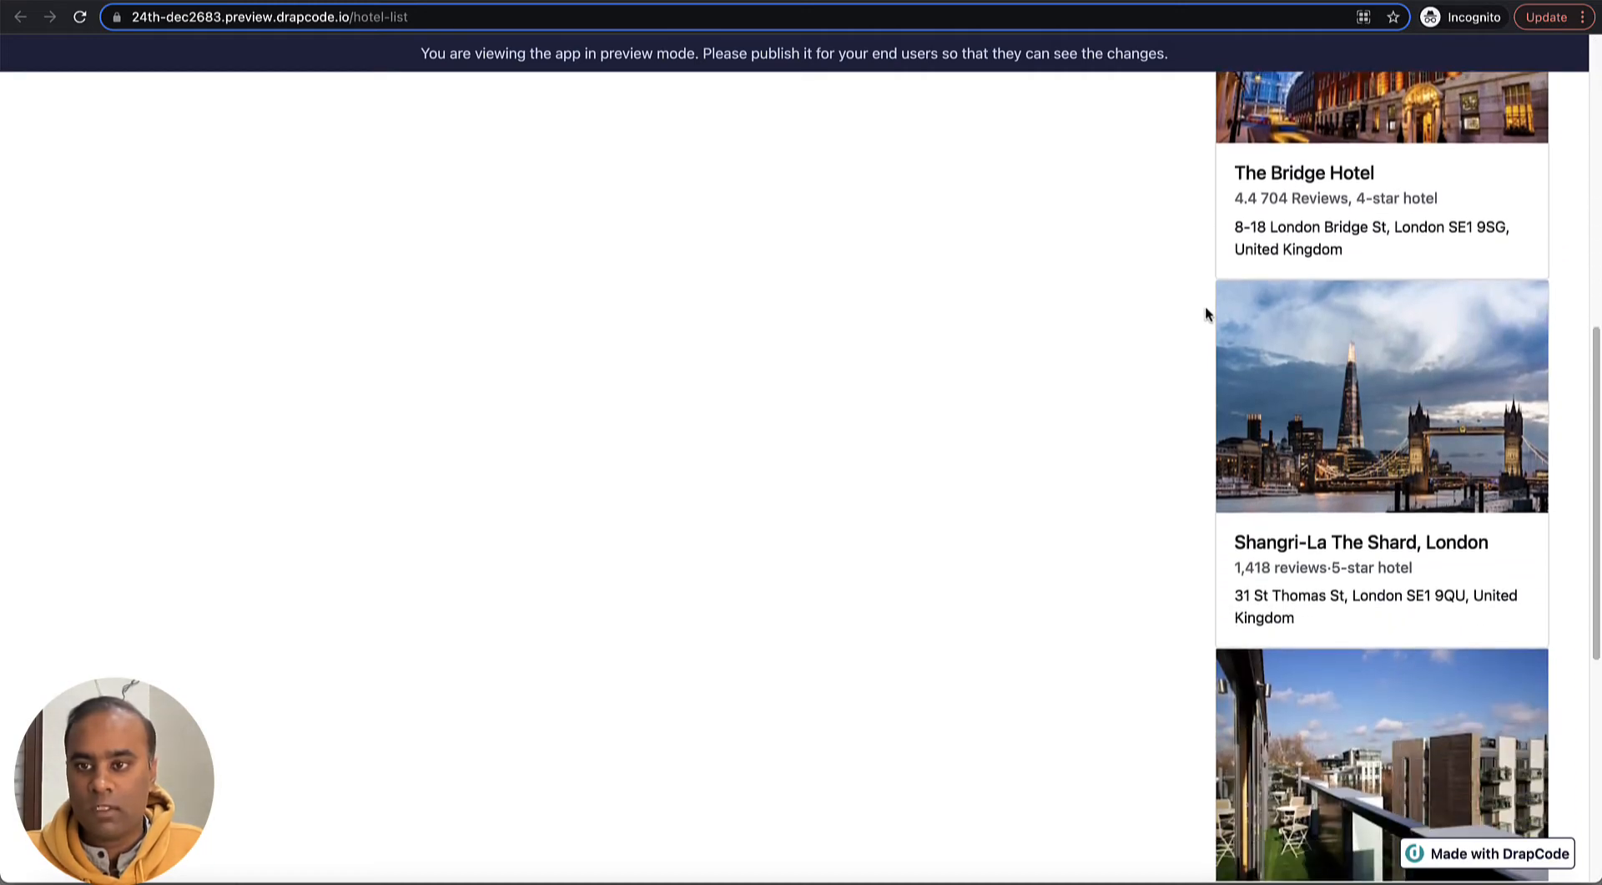
scroll(1205, 313, down, 2)
scroll(1205, 313, up, 15)
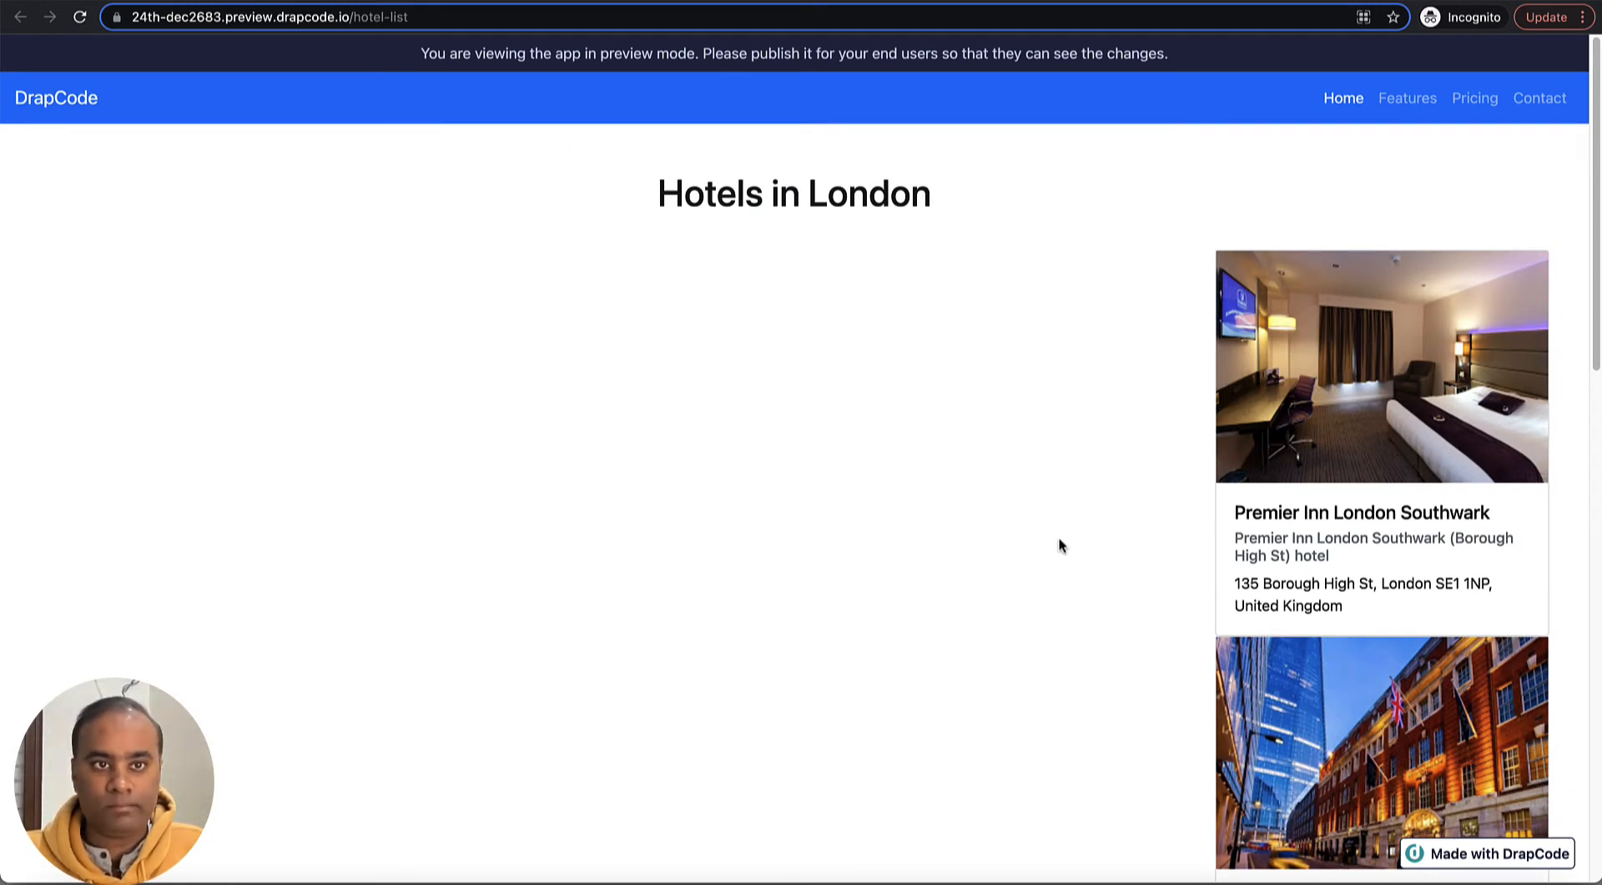
- Return to the page editor, set the Cards element's bottom margin to 5 px and save the page
key(ctrl+shift+Tab)
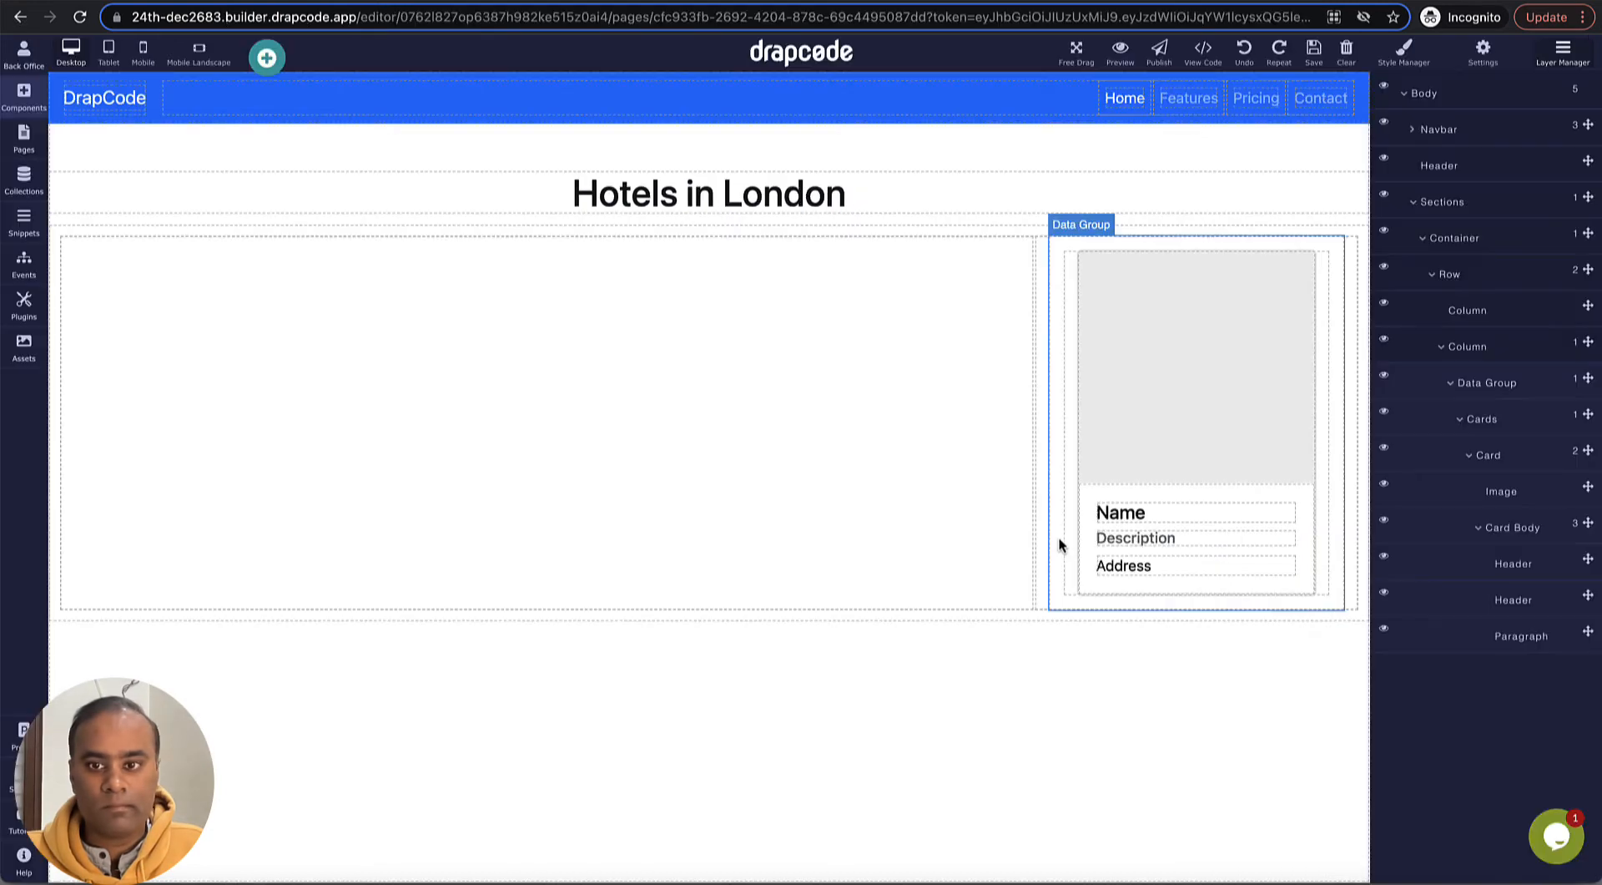
click(1331, 591)
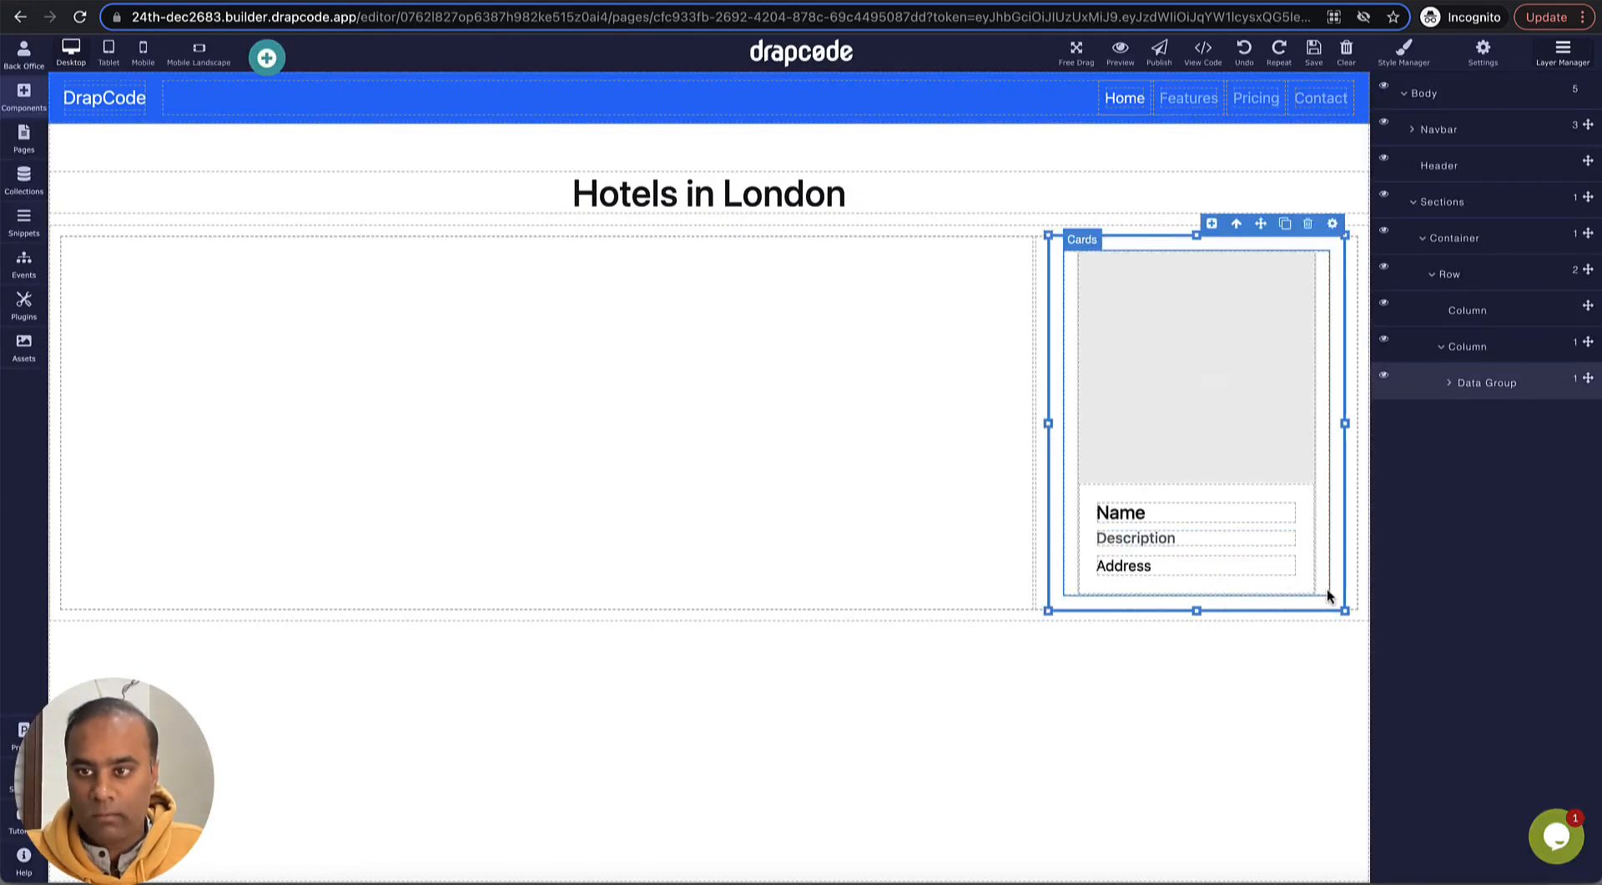
click(1328, 590)
click(1405, 53)
click(1434, 488)
scroll(1428, 590, down, 1)
double_click(1422, 731)
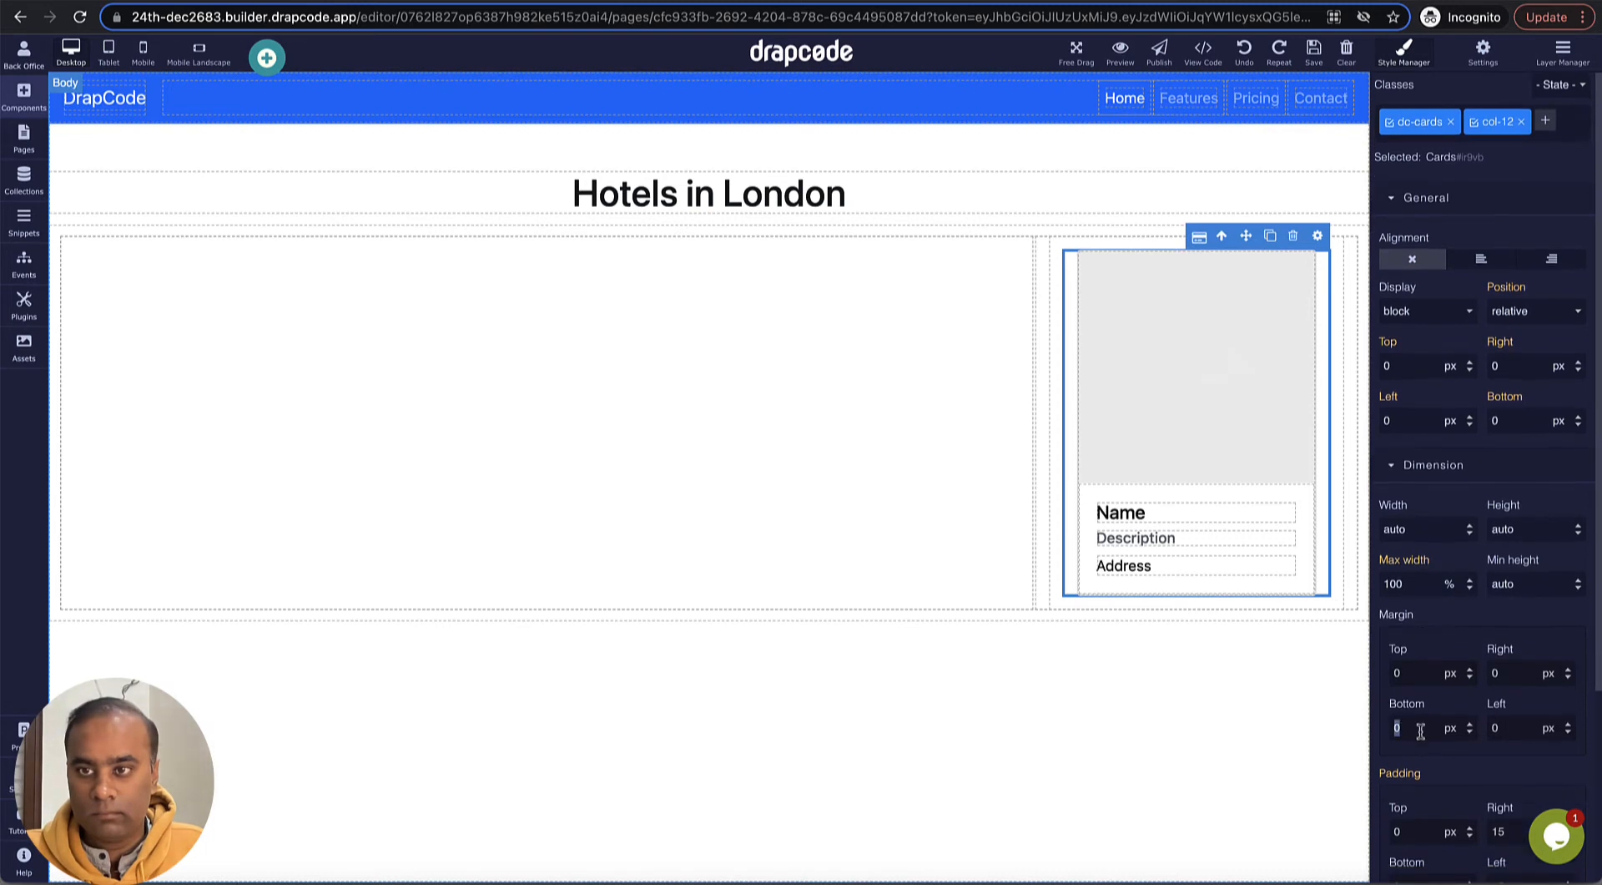
text(5)
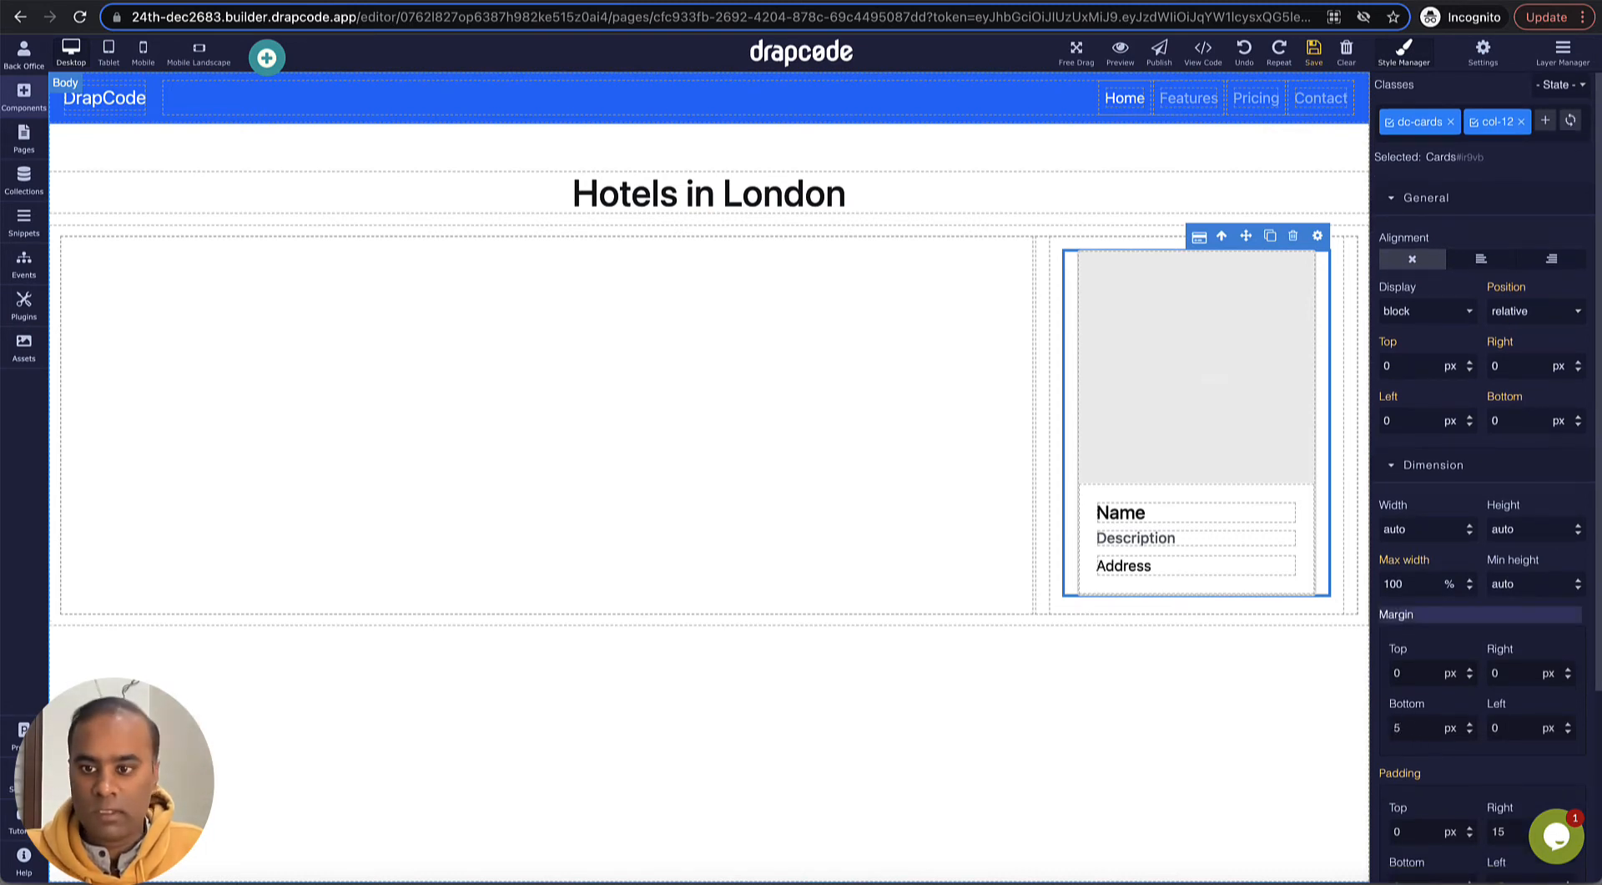
click(1308, 62)
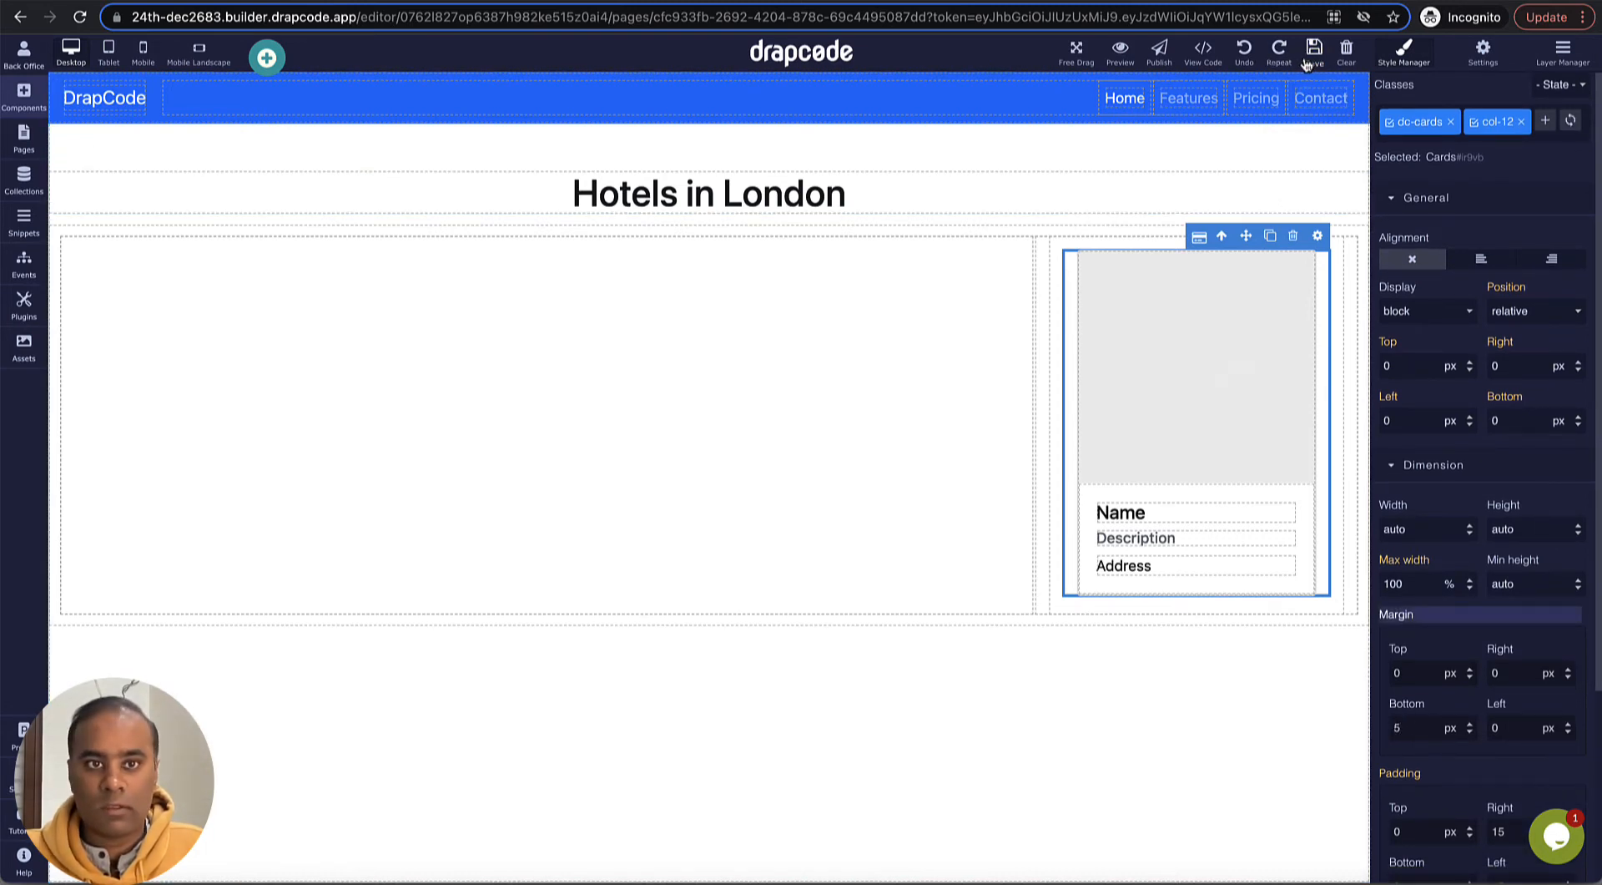
- Reload the page preview and check the spacing between the hotel cards
key(ctrl+Tab)
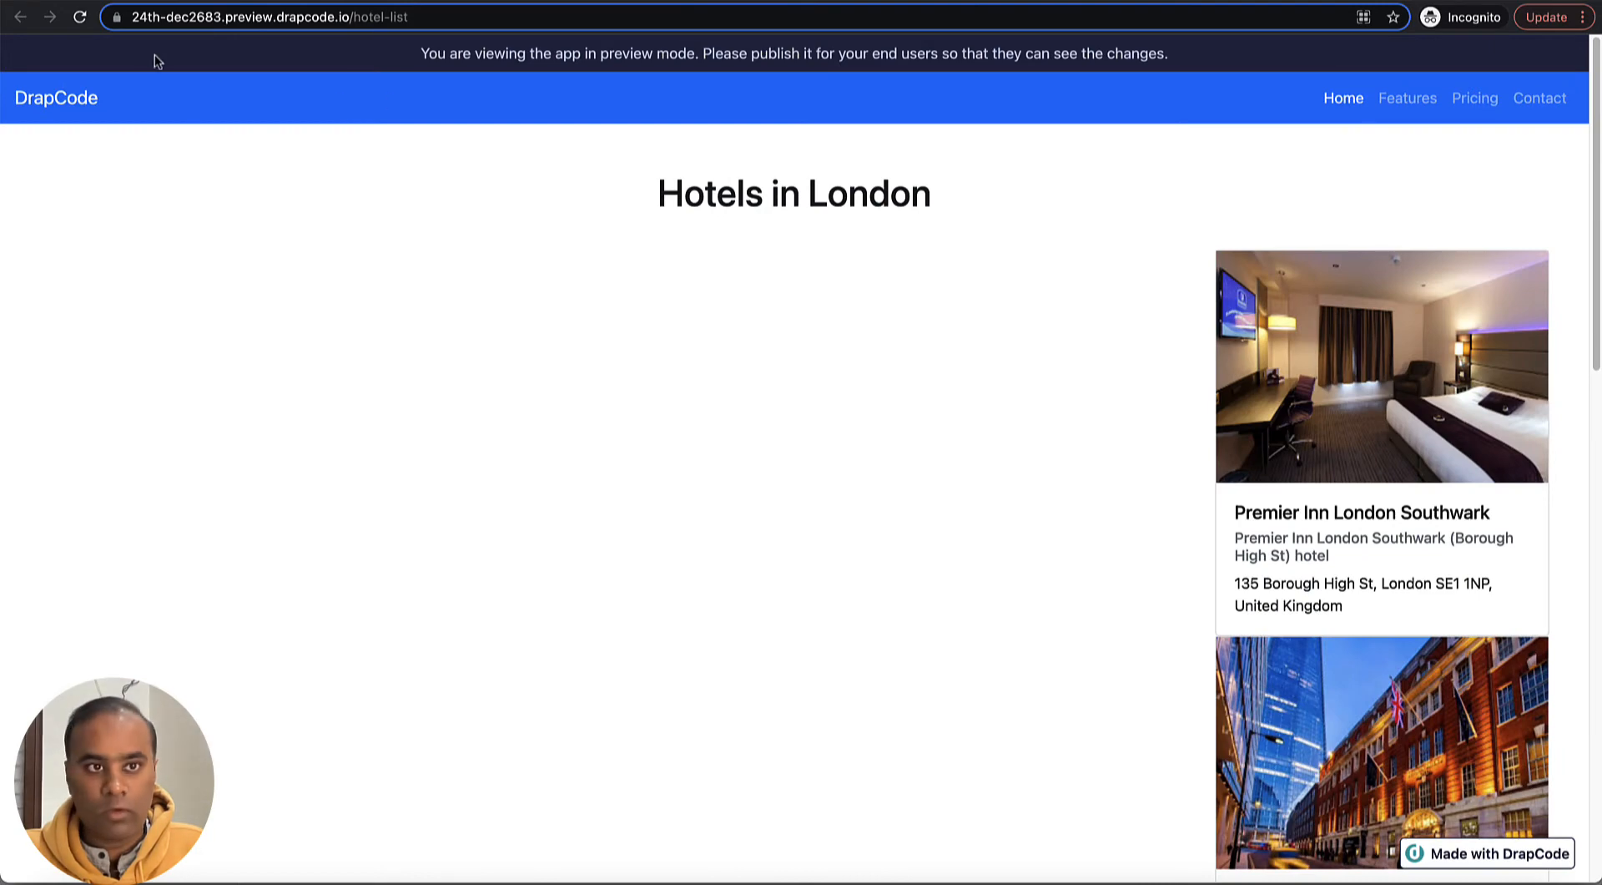
click(80, 18)
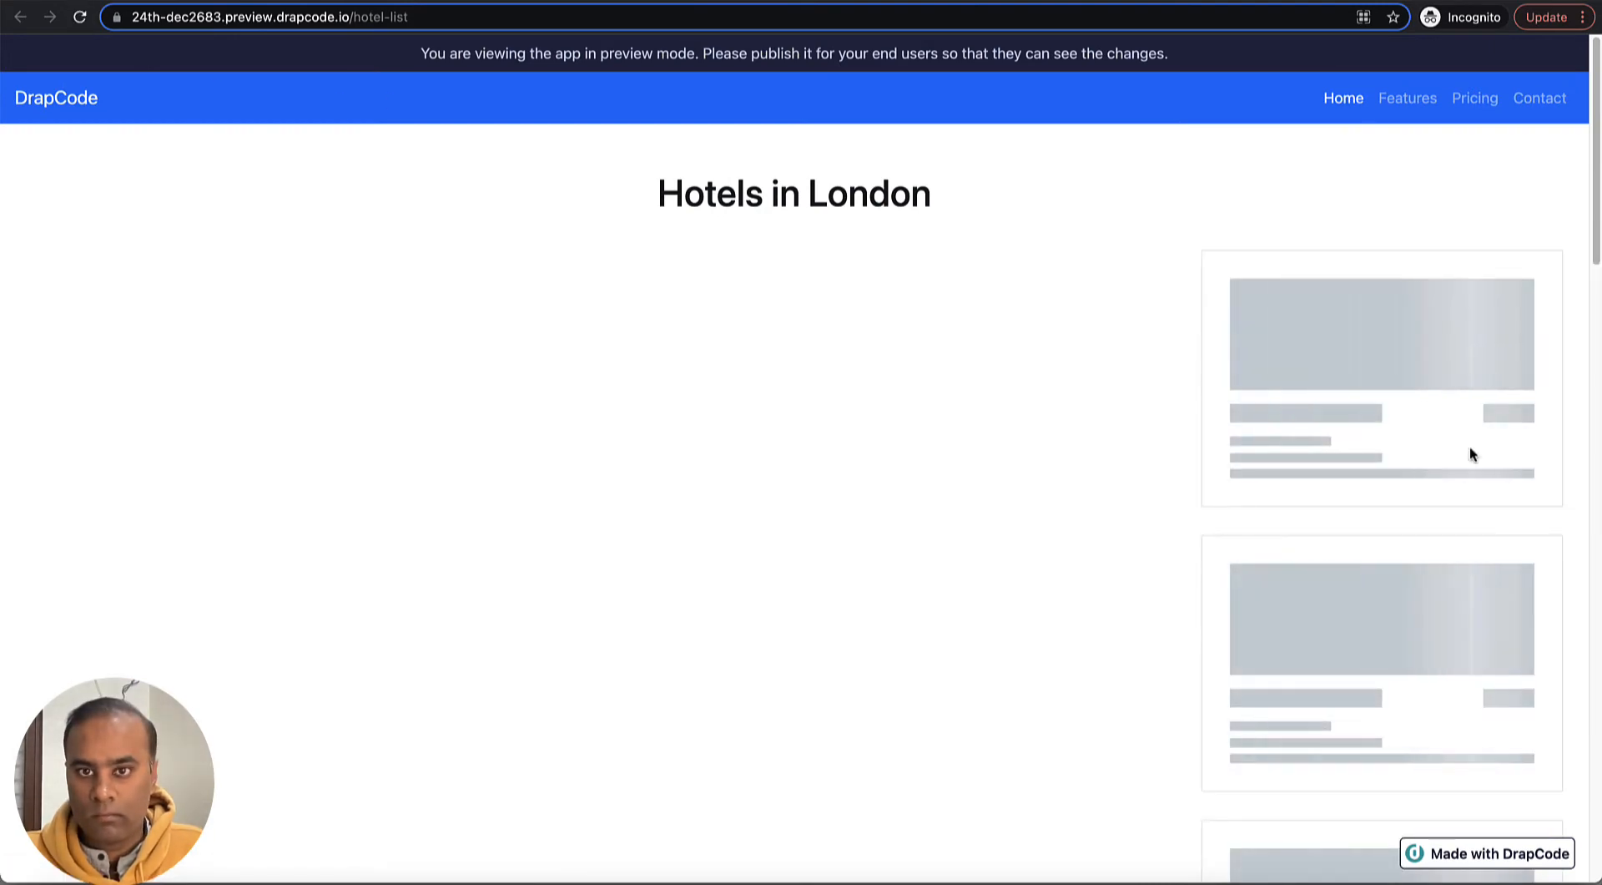
scroll(1469, 448, down, 7)
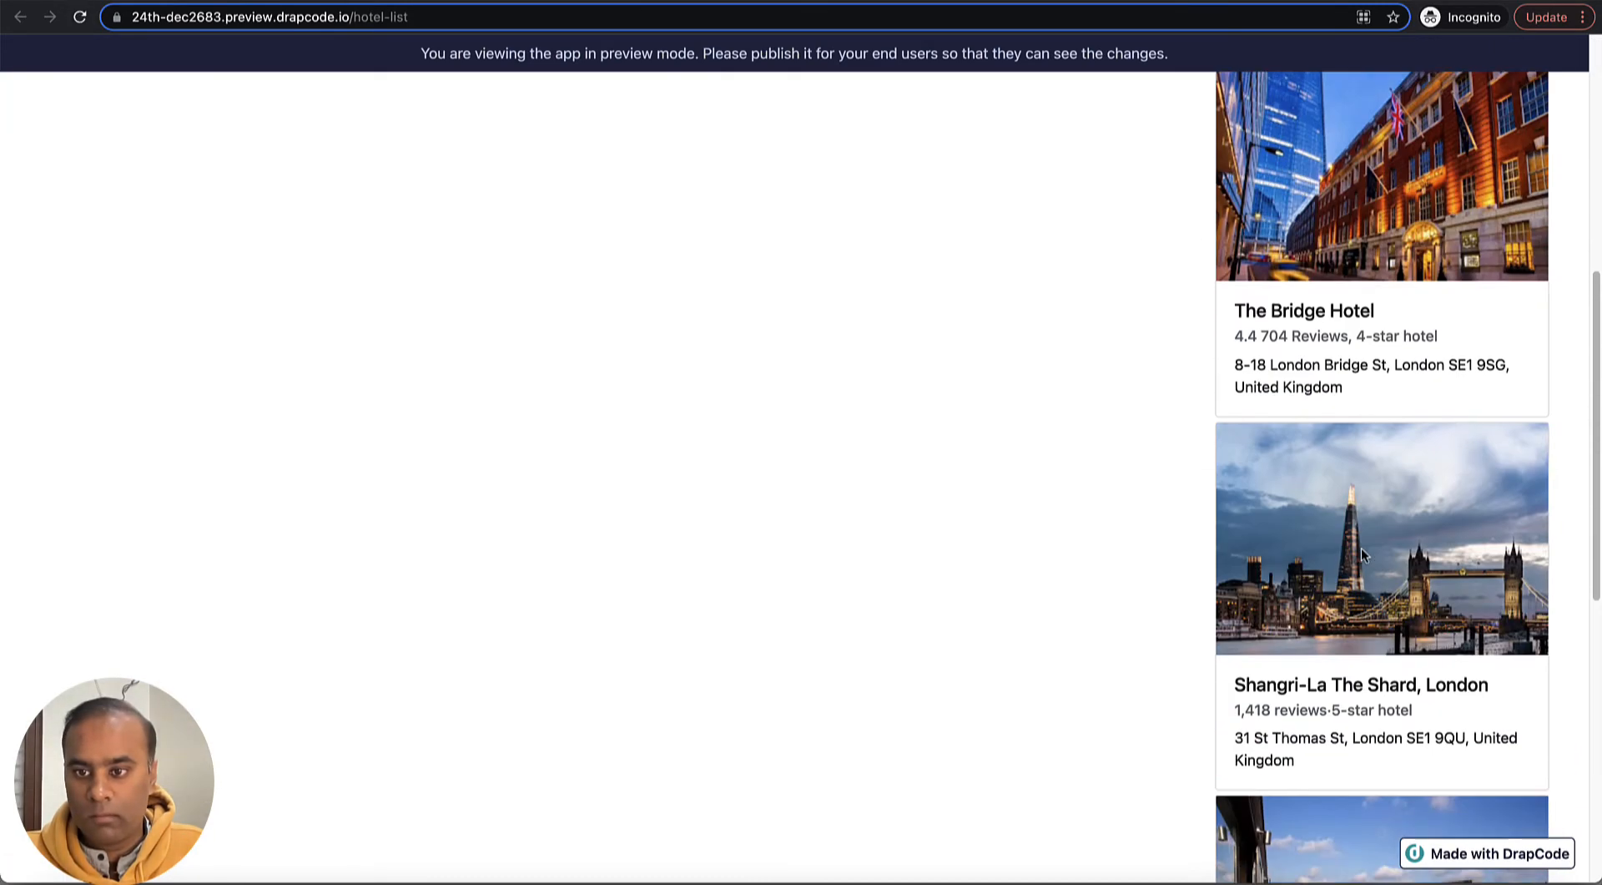
scroll(1321, 429, up, 7)
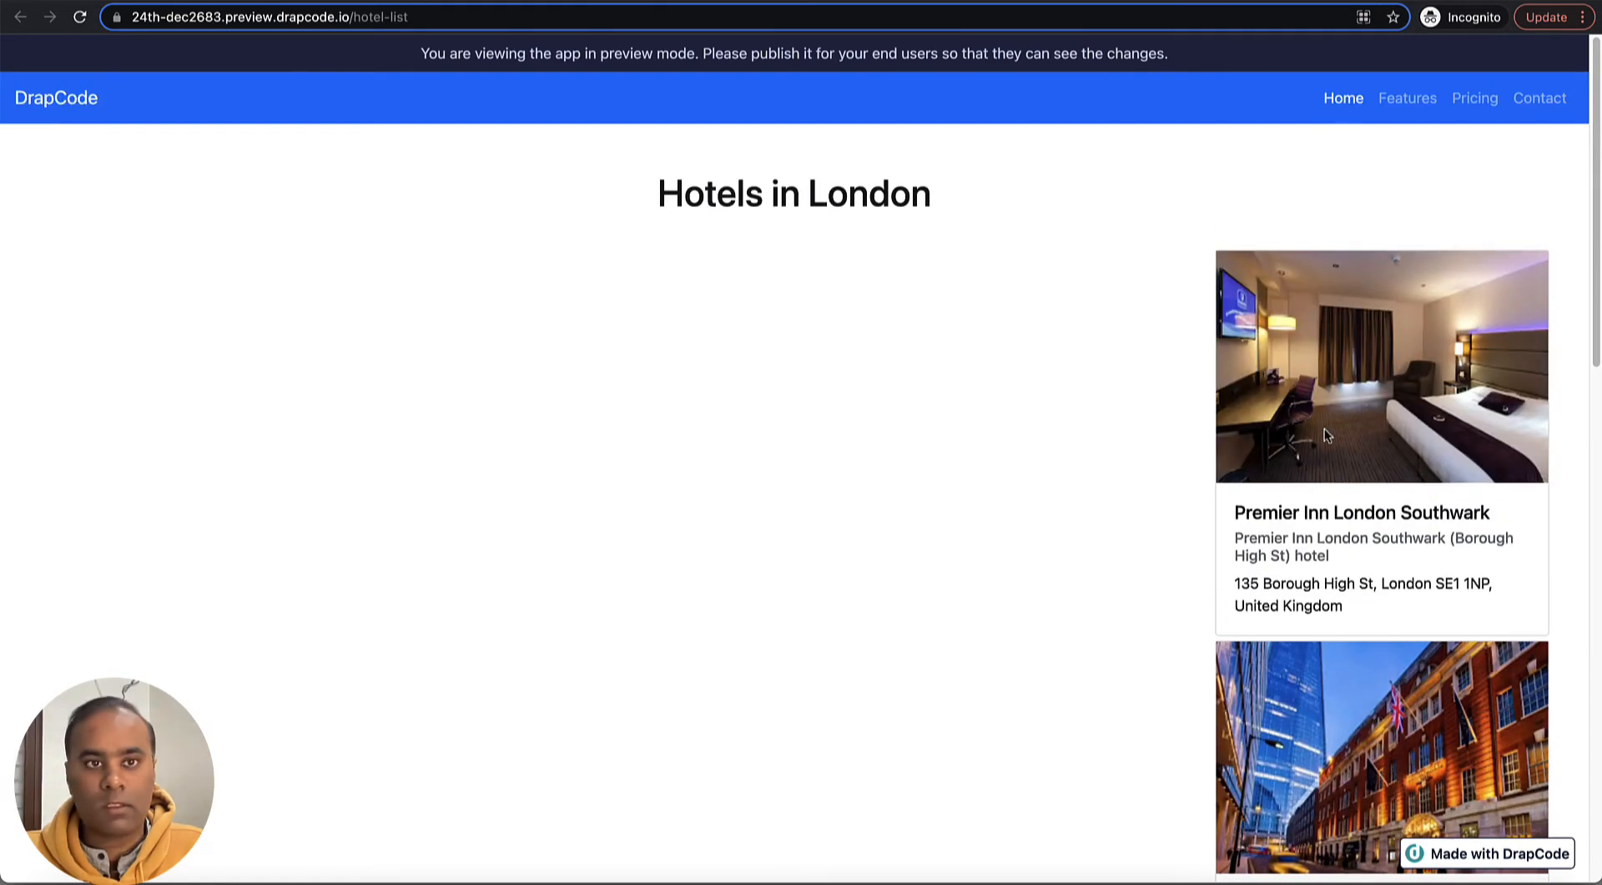
- Return to the page editor and place a Google Map component in the wide empty column beside the hotel card
key(ctrl+shift+Tab)
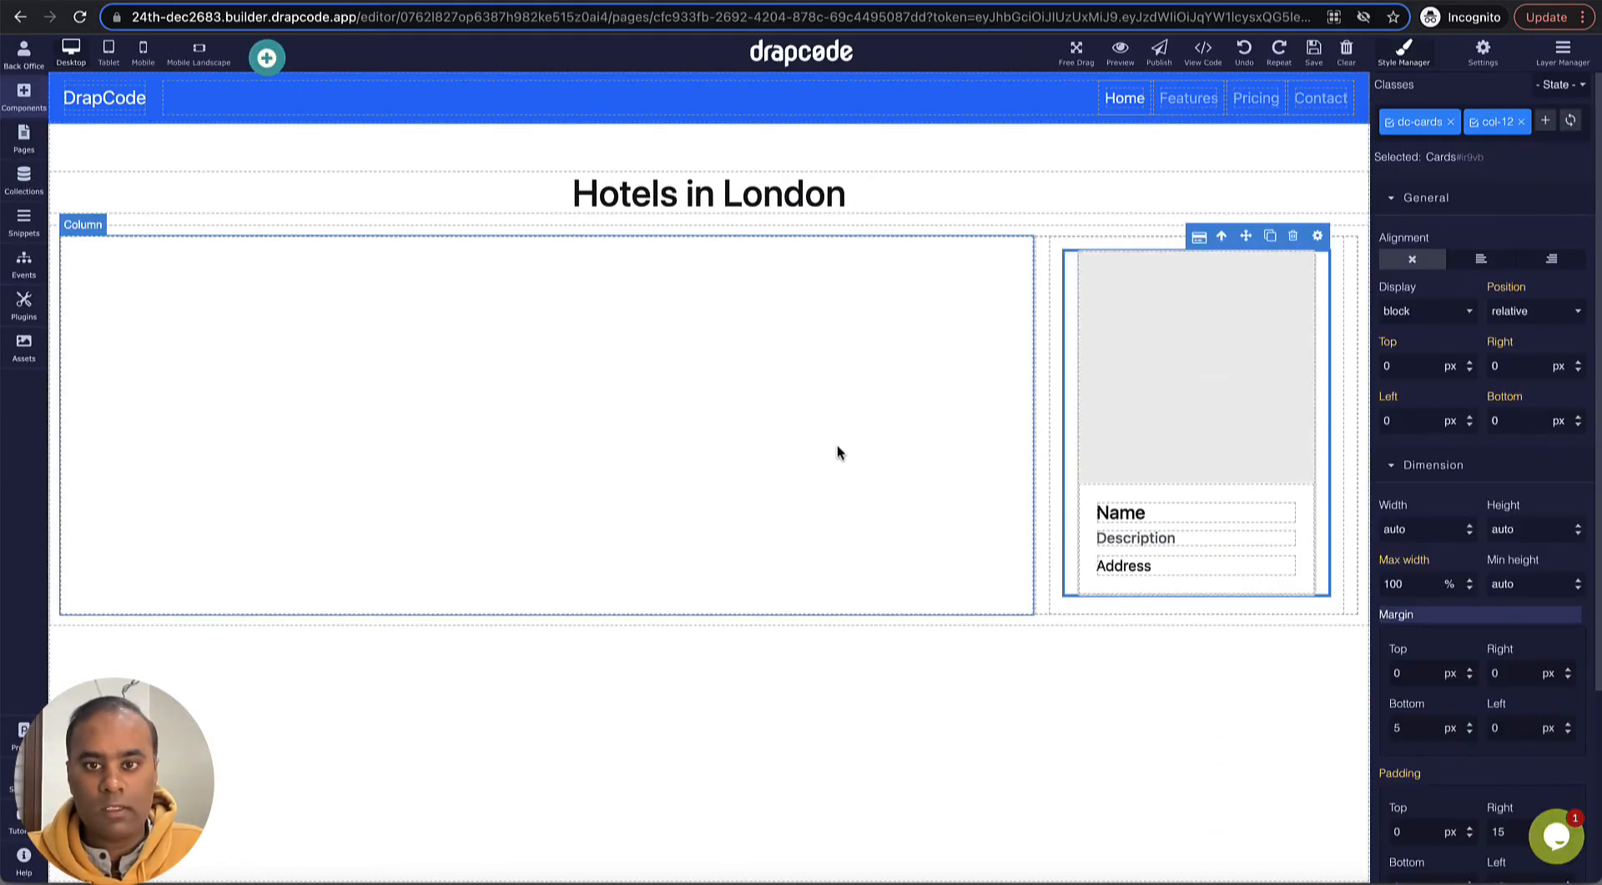
click(838, 446)
click(23, 96)
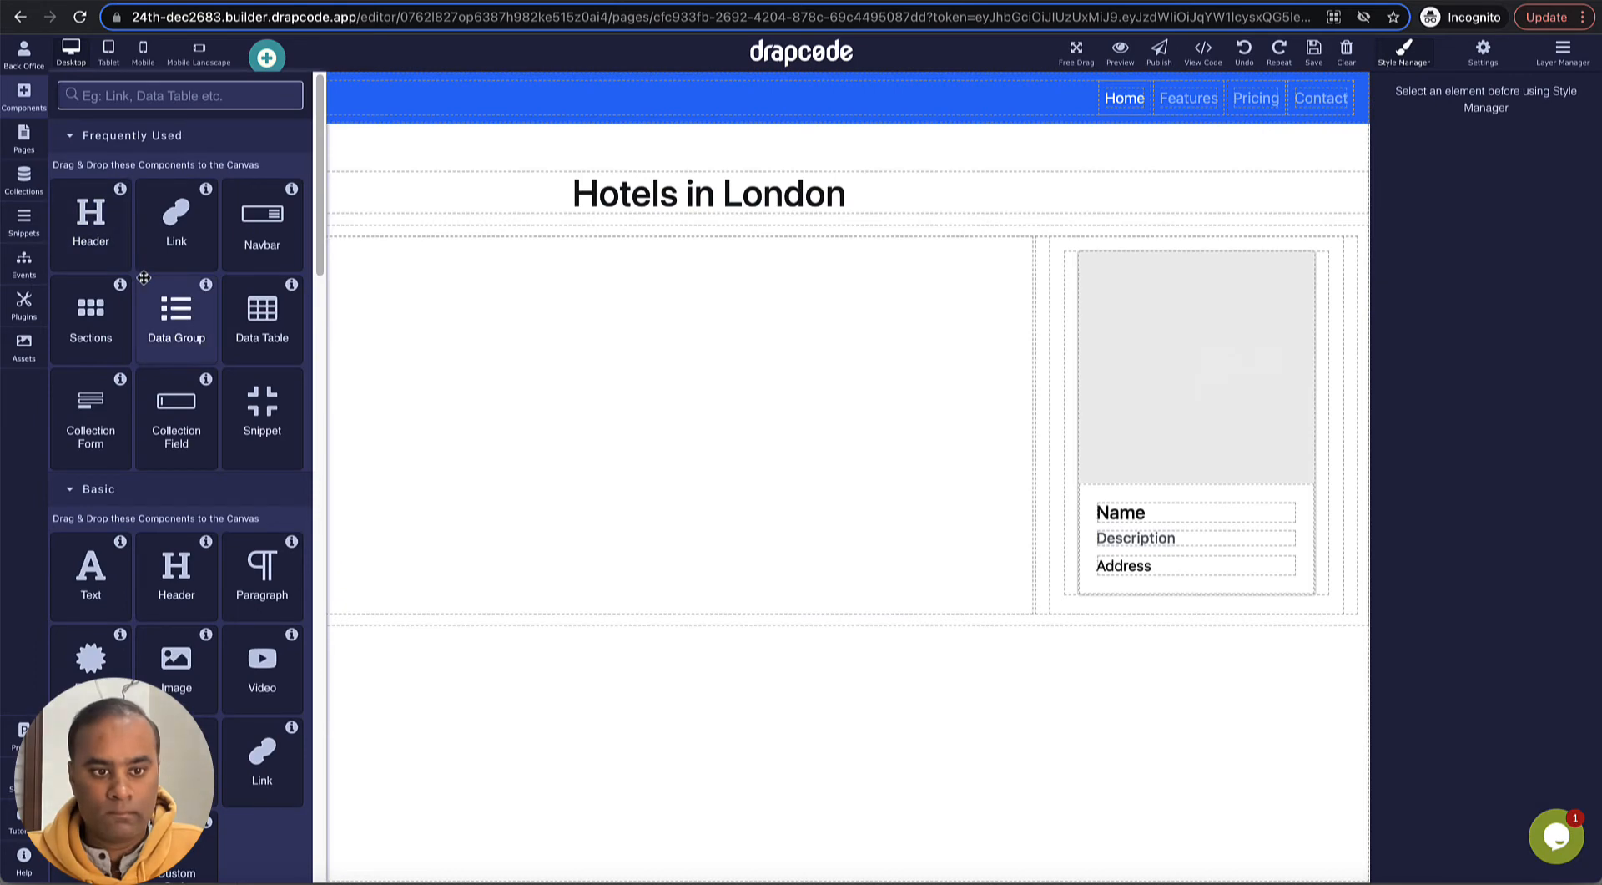
scroll(154, 272, down, 20)
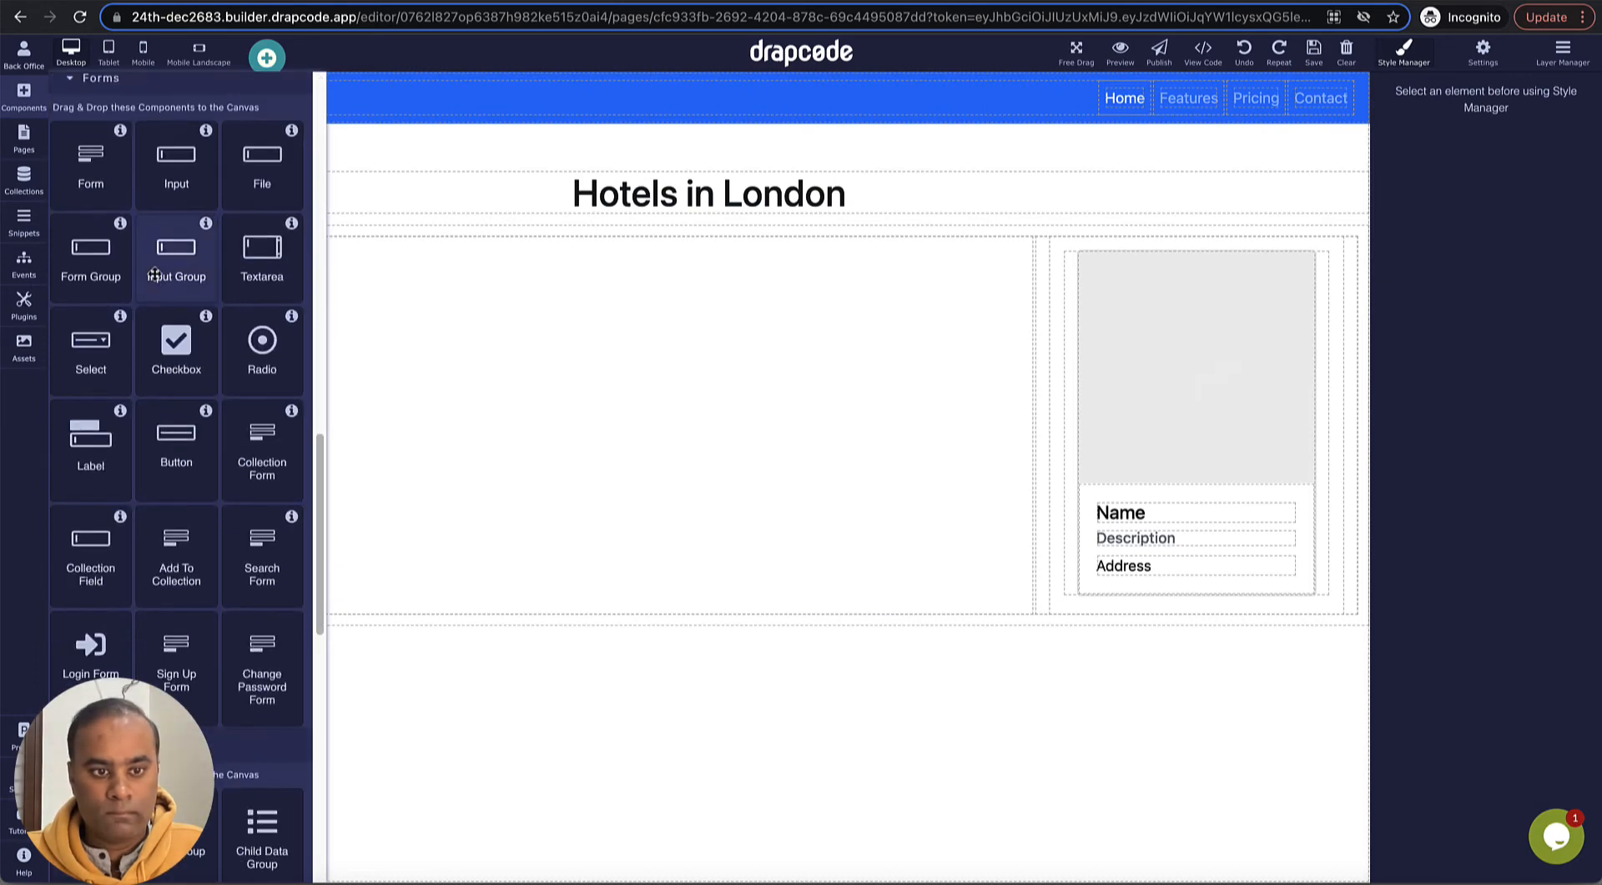
scroll(154, 274, down, 5)
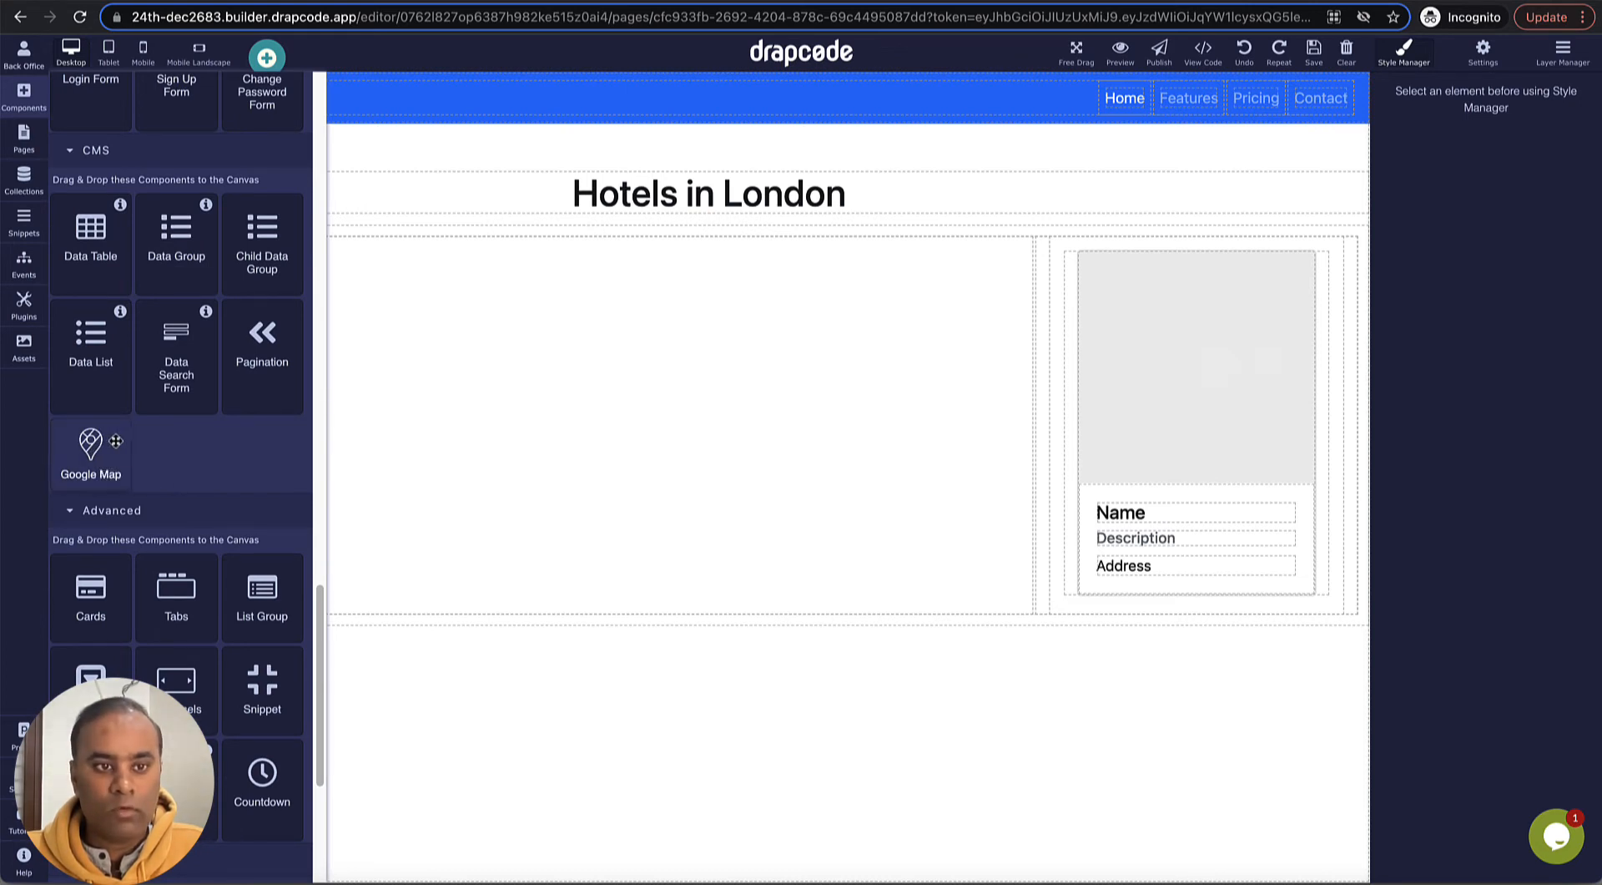
drag(87, 449, 359, 423)
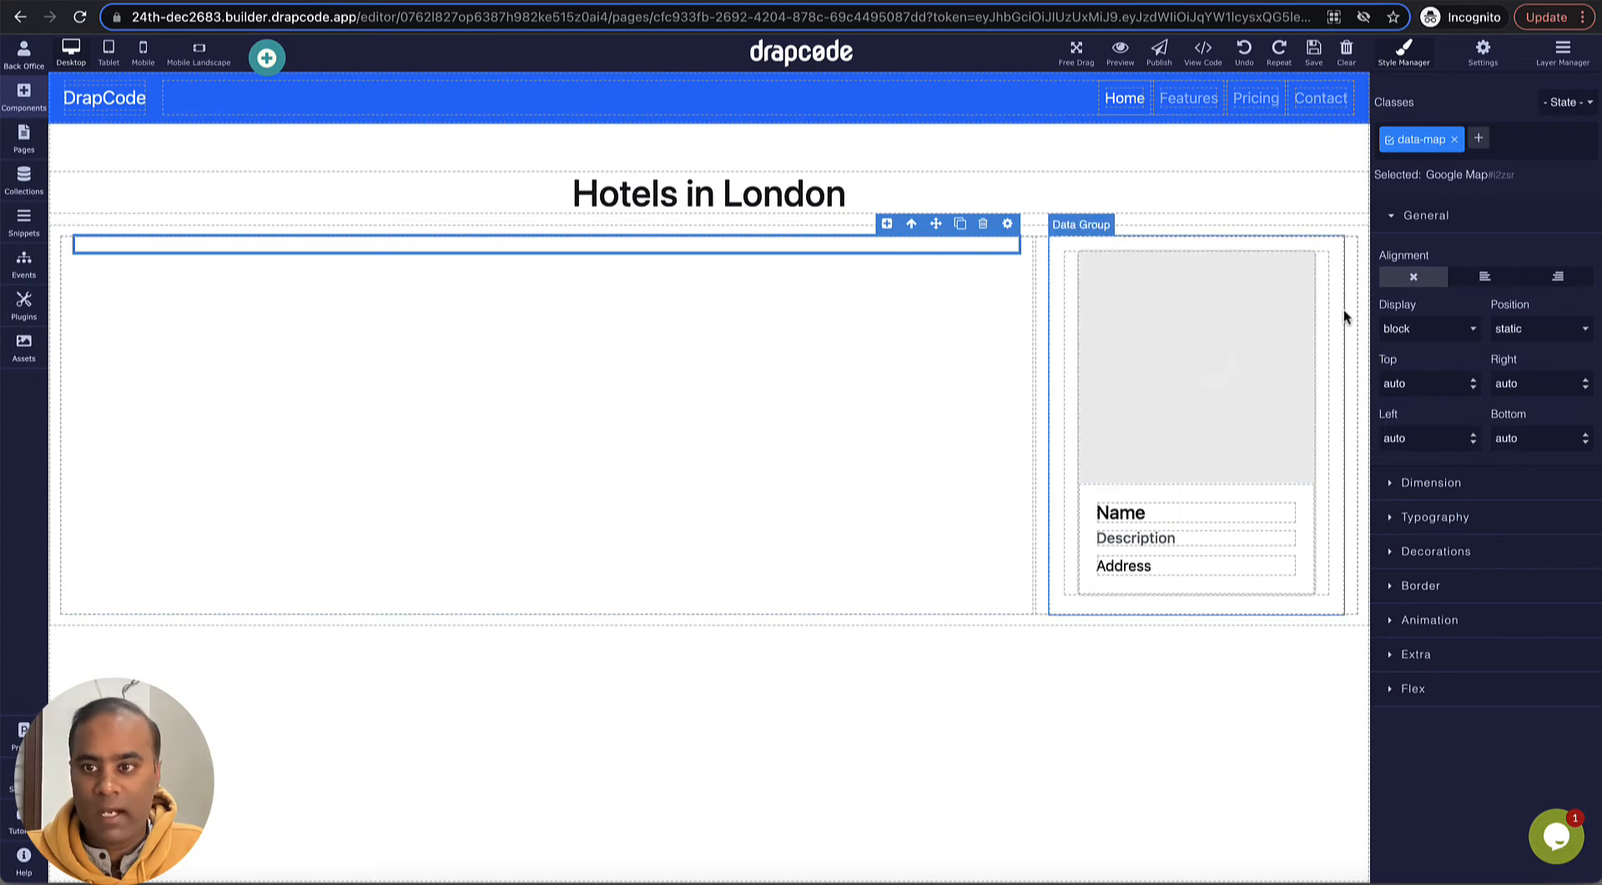
- Set the Google Map element's width and height to 100%
click(1451, 482)
scroll(1434, 515, down, 1)
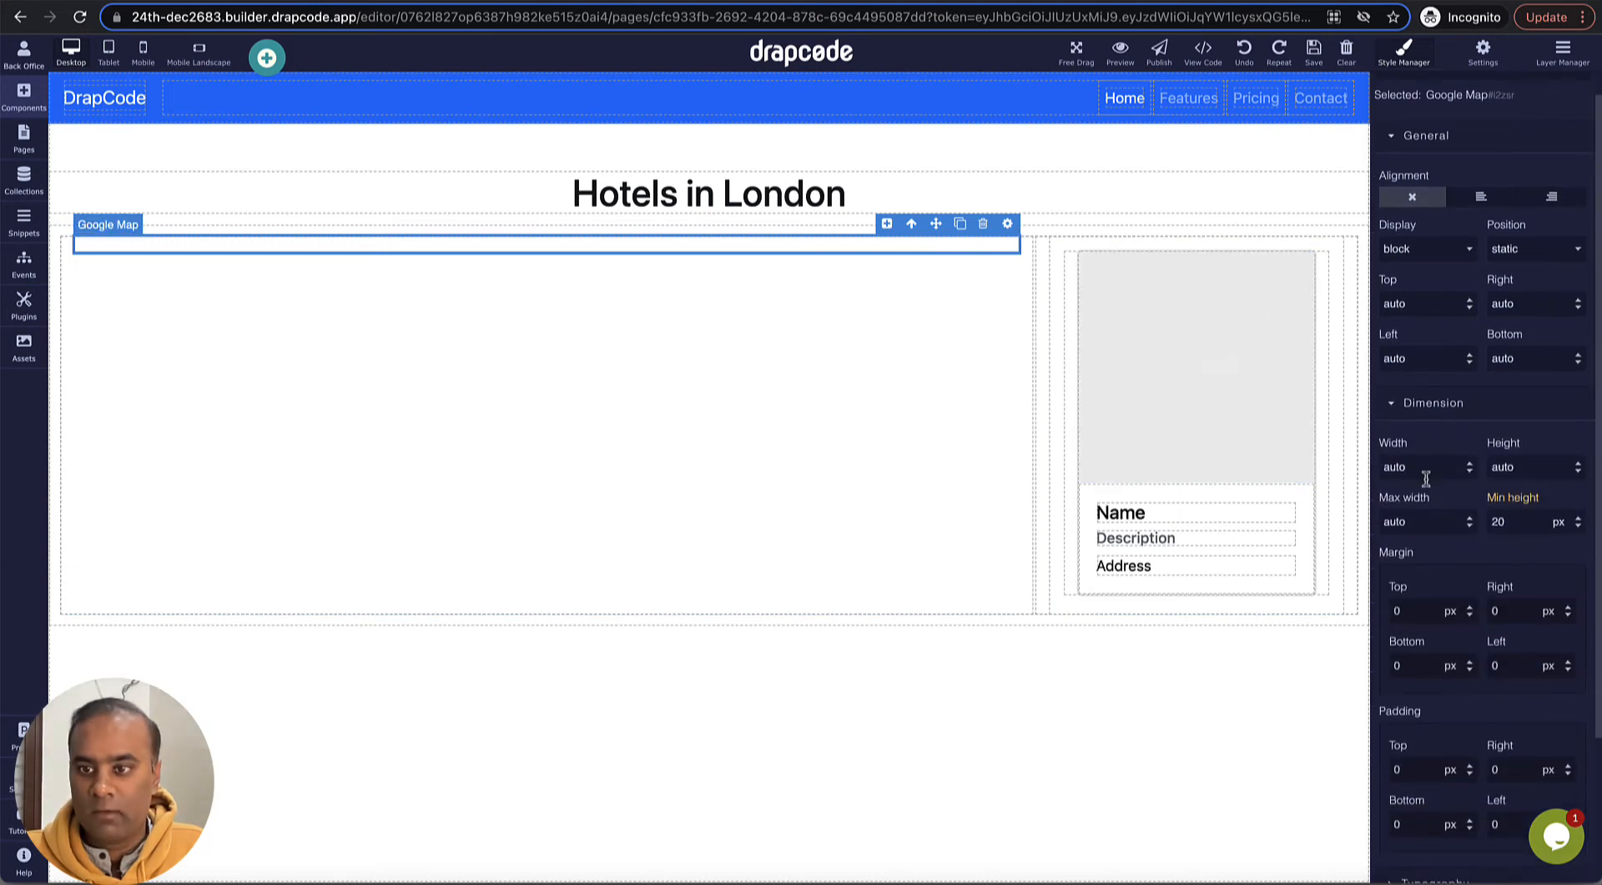
double_click(1426, 468)
text(100)
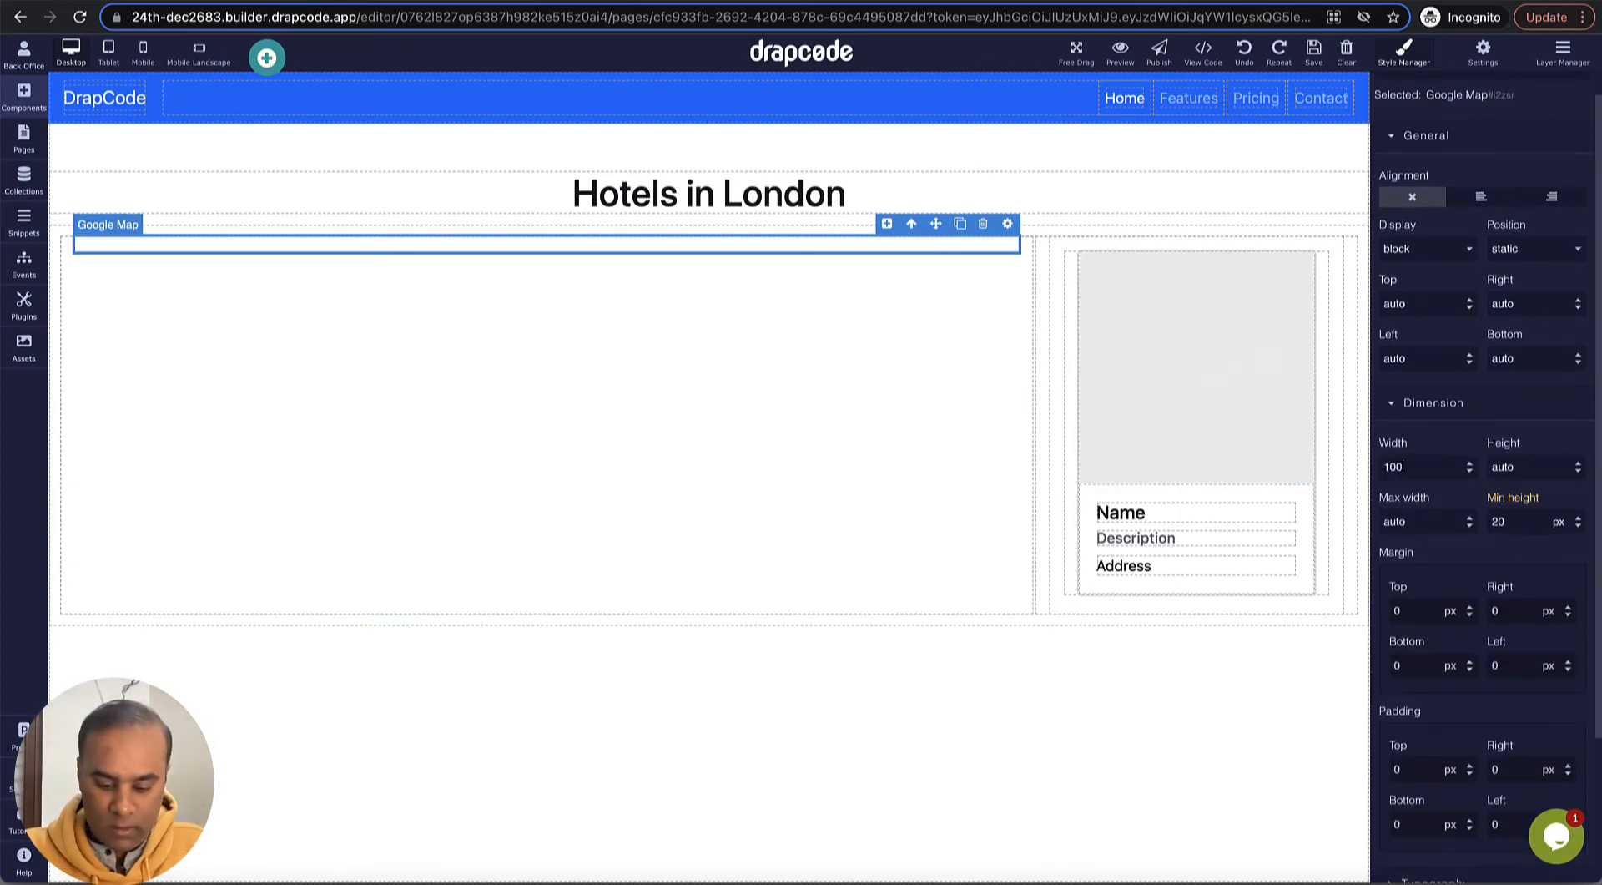
text(%)
key(Tab)
text(1)
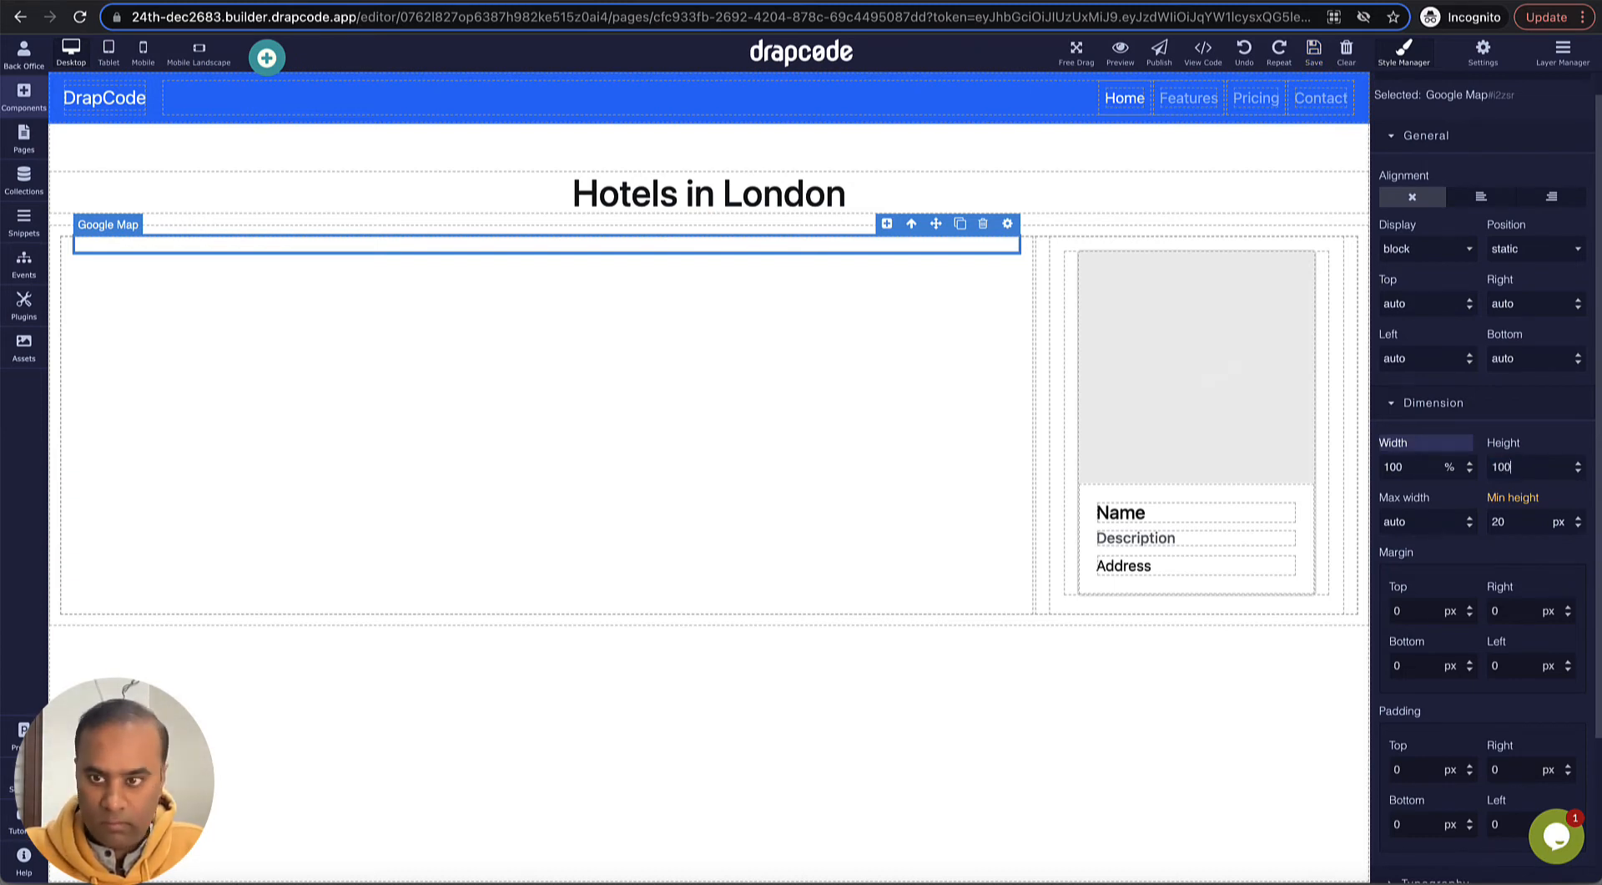
text(00%)
key(Return)
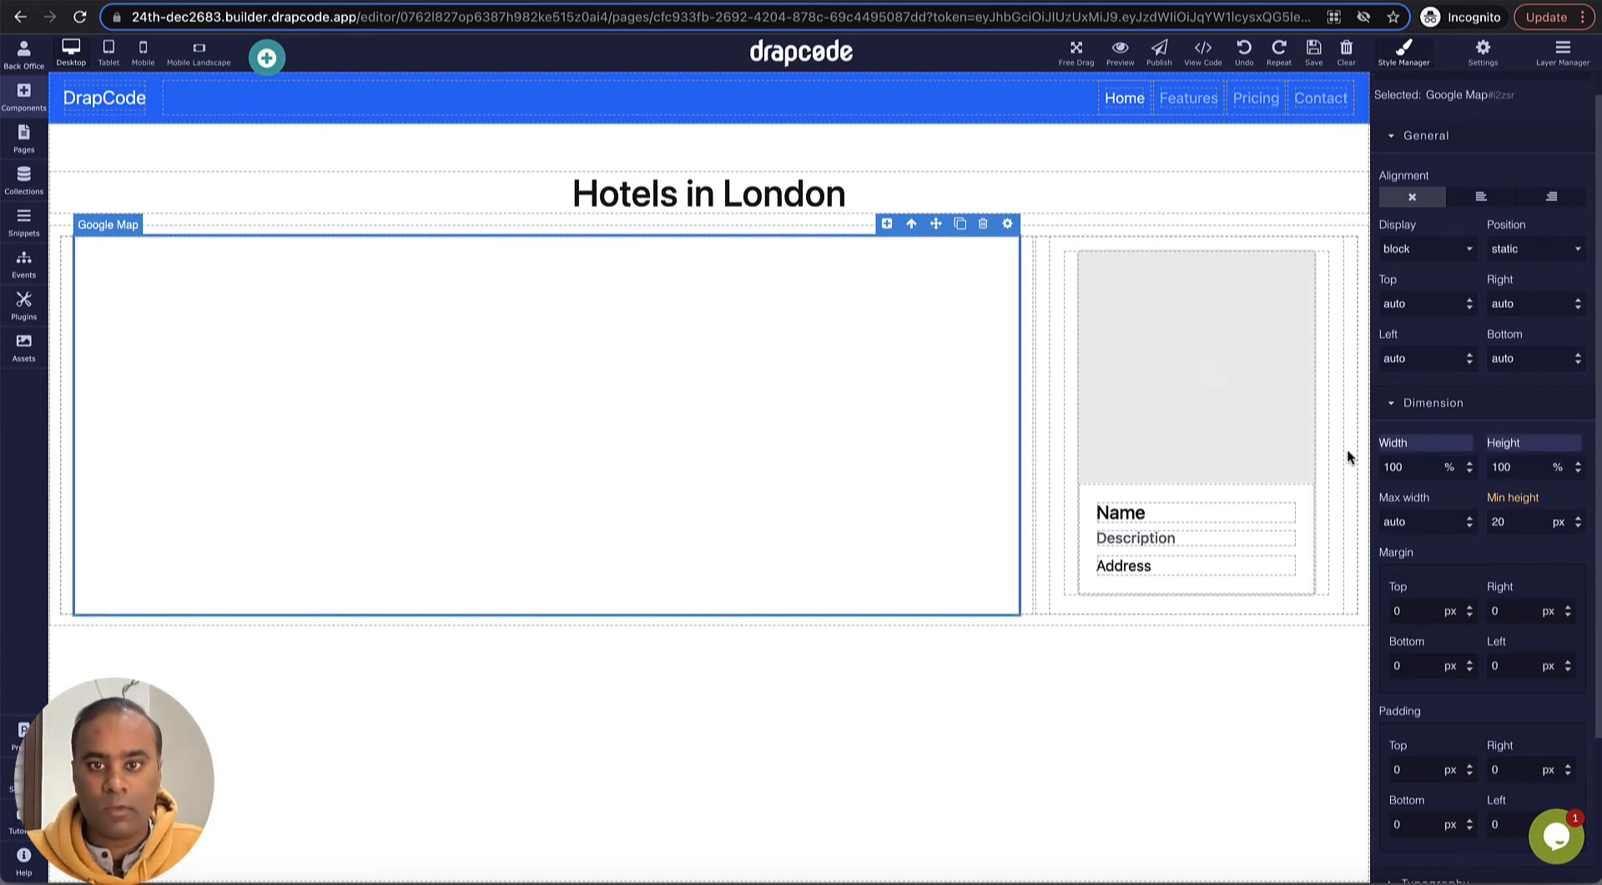
- Bind the Google Map element to the Hotel collection with the All Items filter
click(1009, 226)
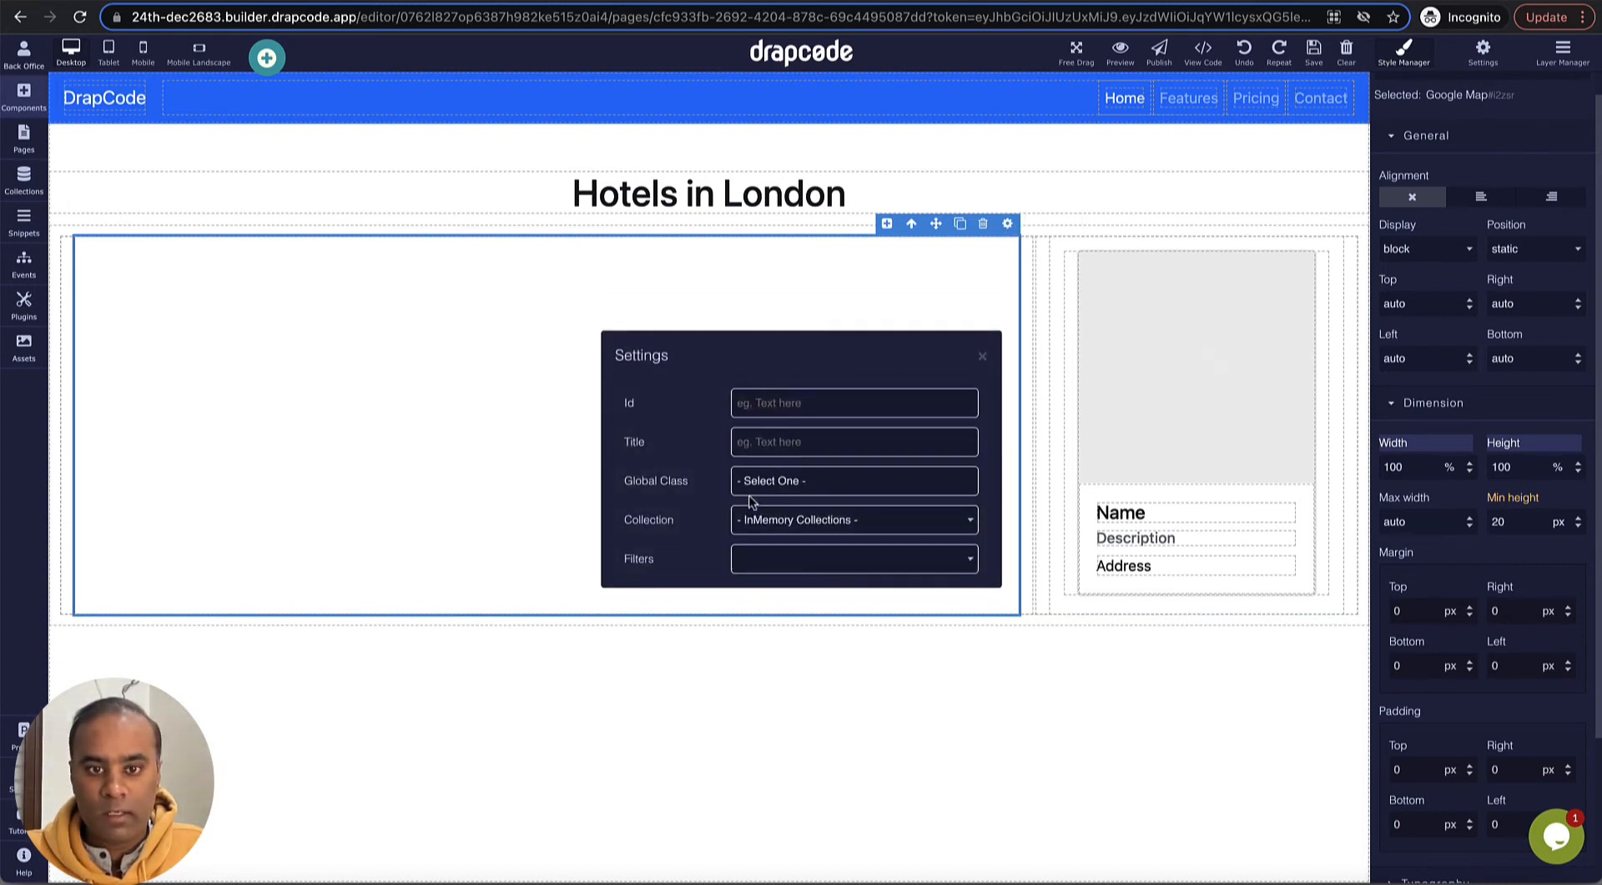
click(803, 519)
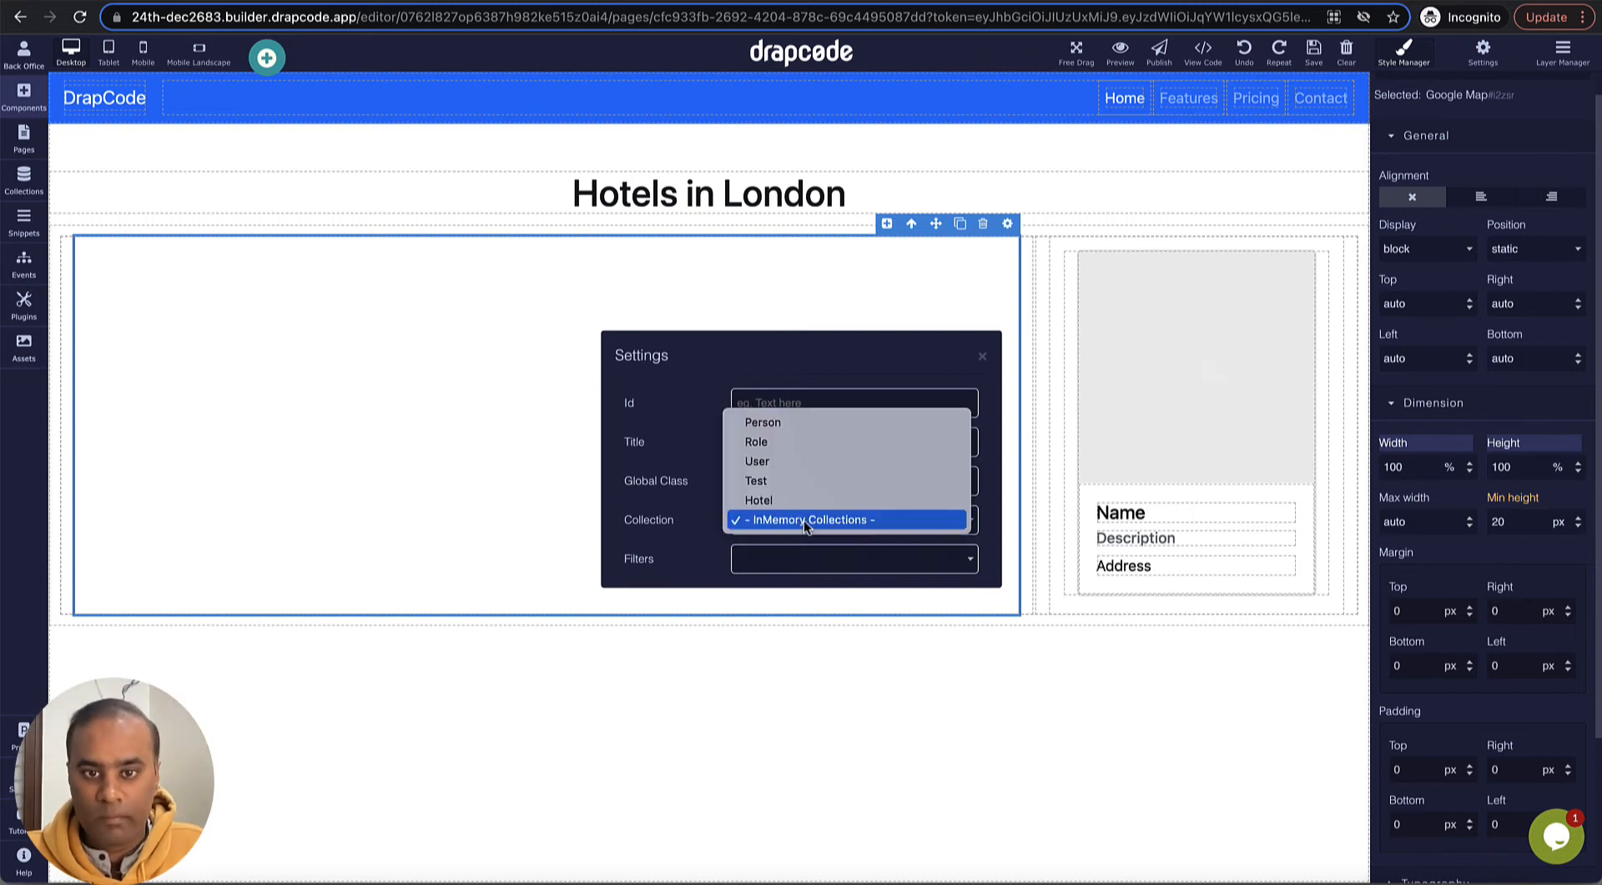
click(803, 499)
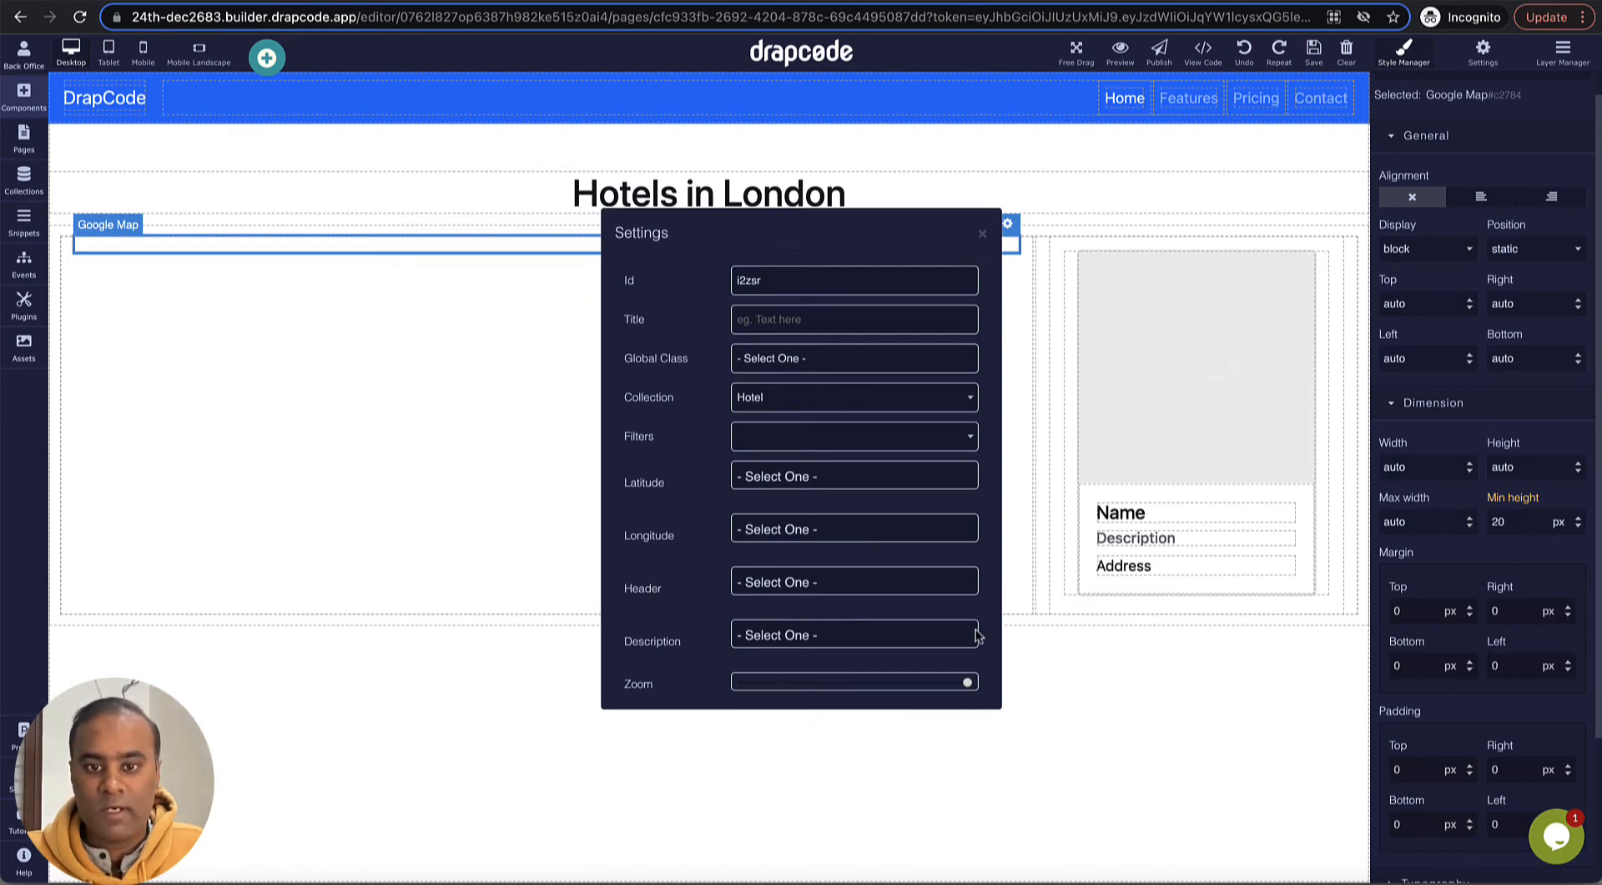
click(839, 438)
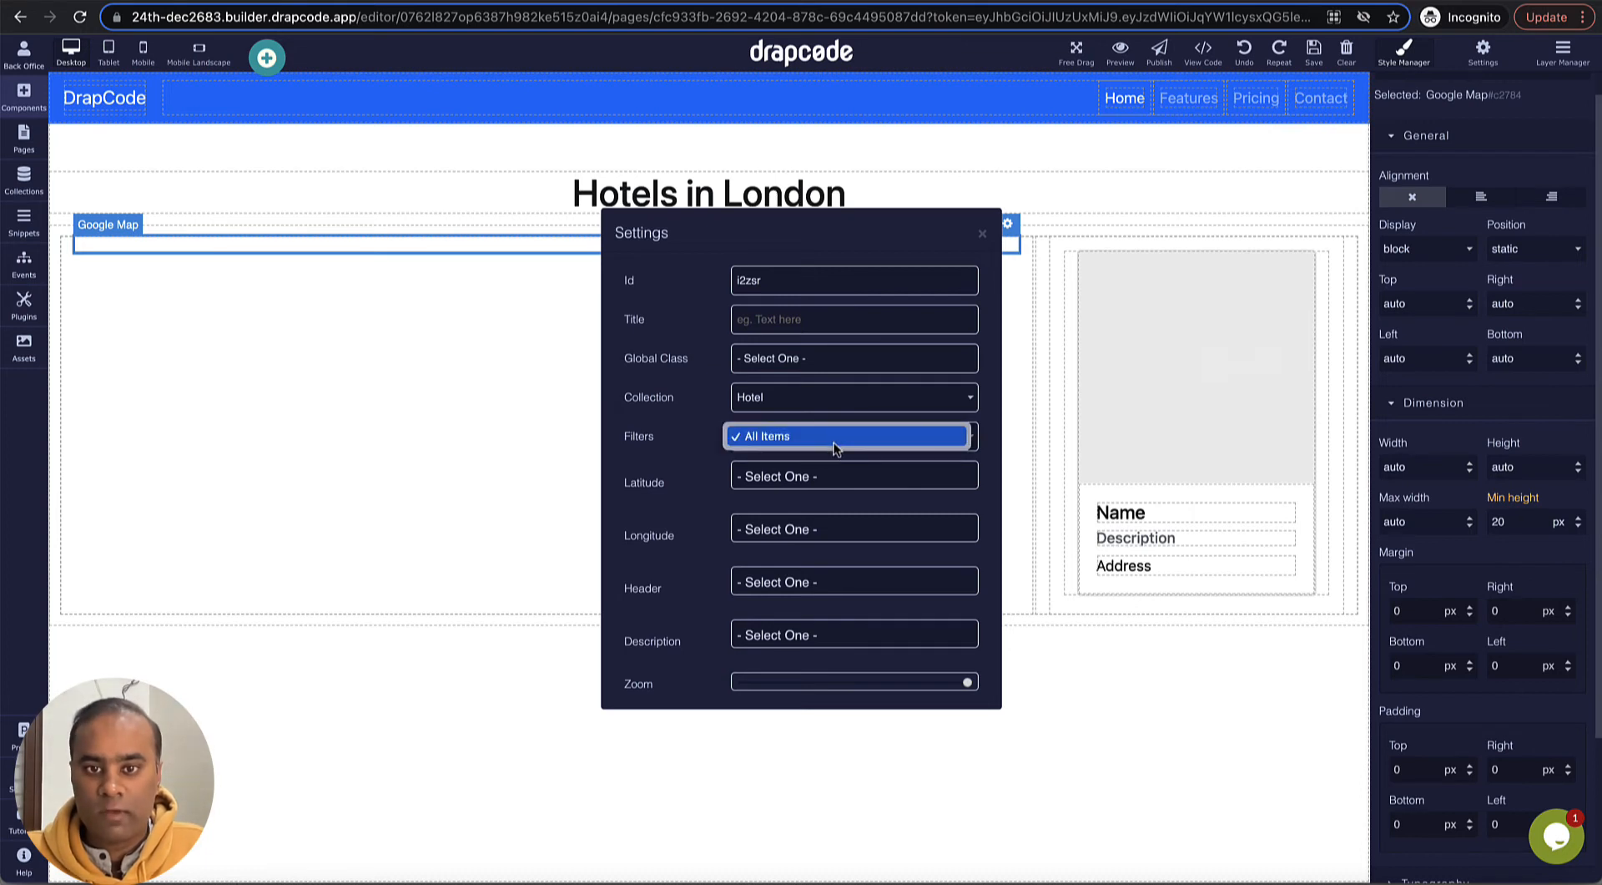
click(838, 441)
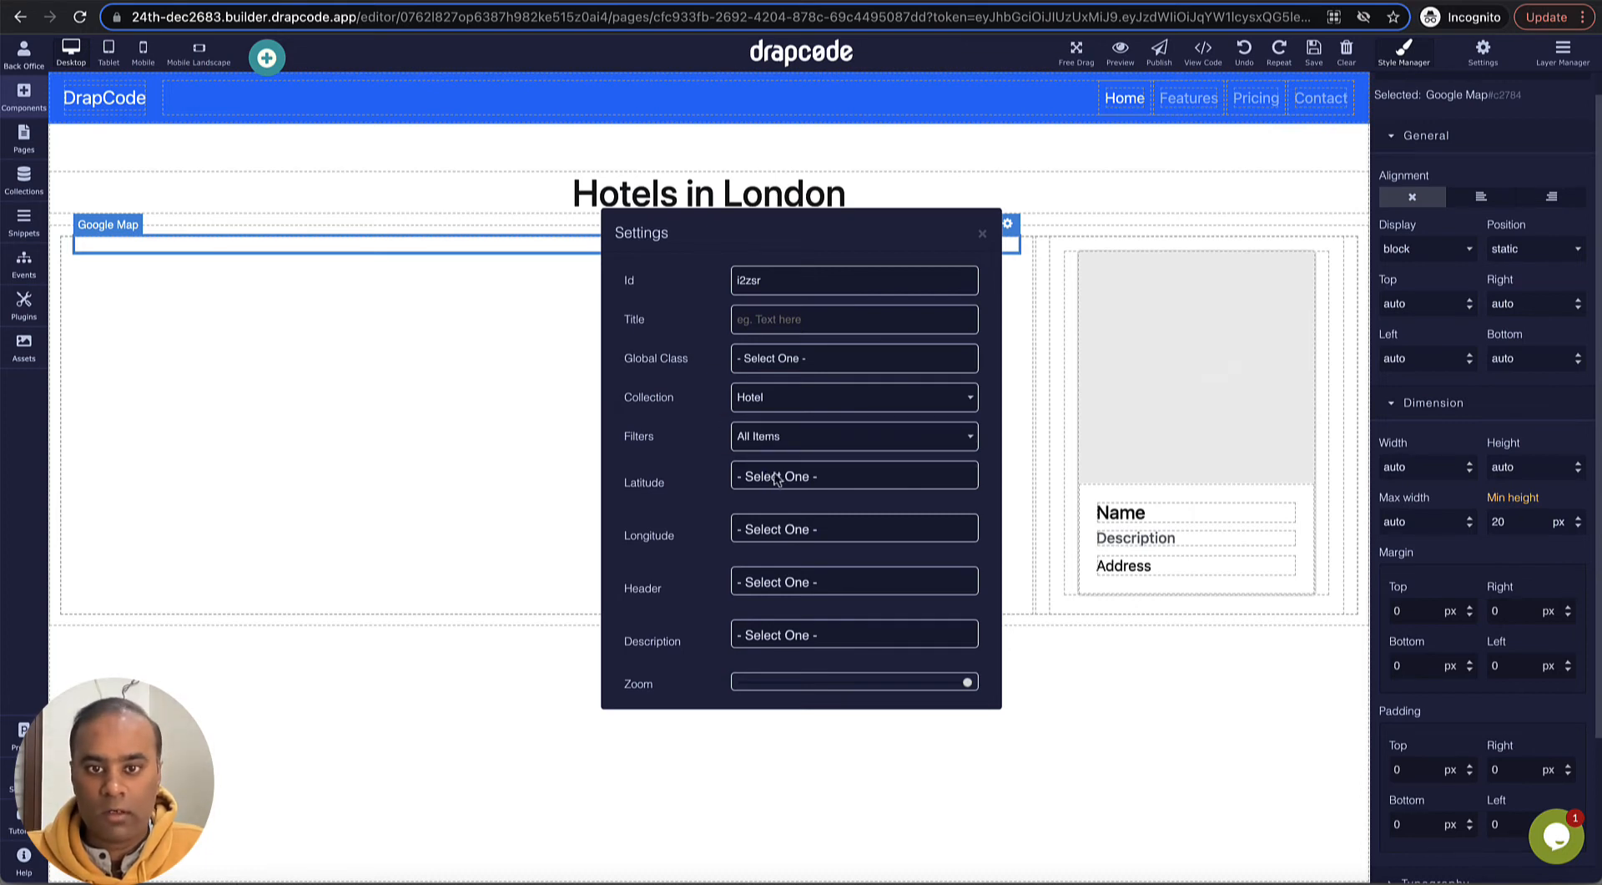
- Map the Google Map's latitude and longitude settings to the collection's Latitude and Longitude fields
click(828, 476)
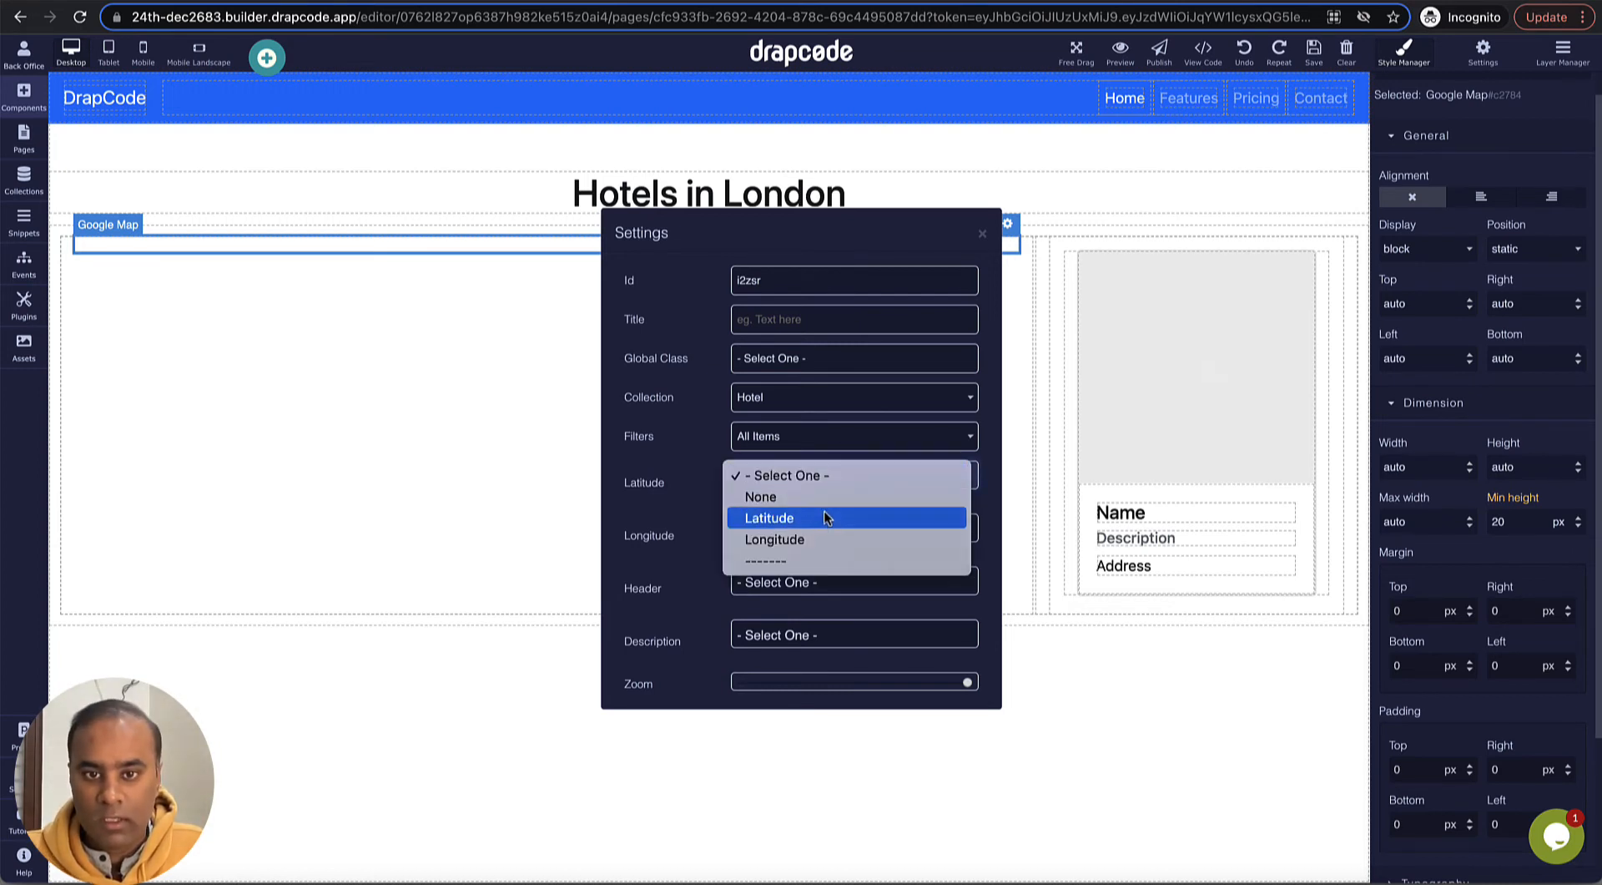
click(824, 517)
click(826, 531)
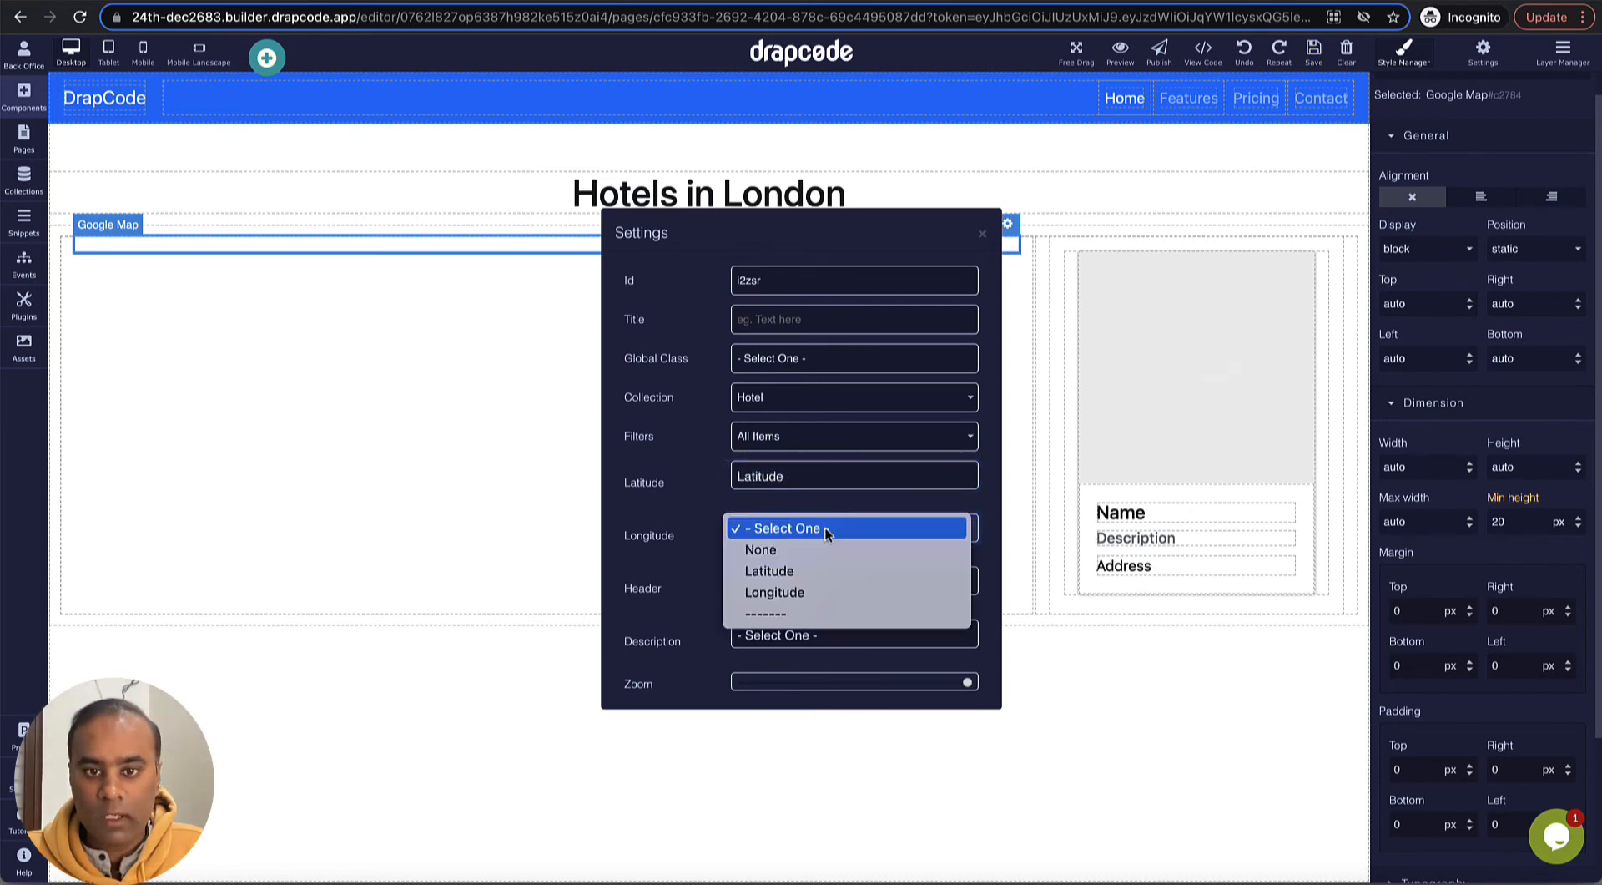
click(829, 592)
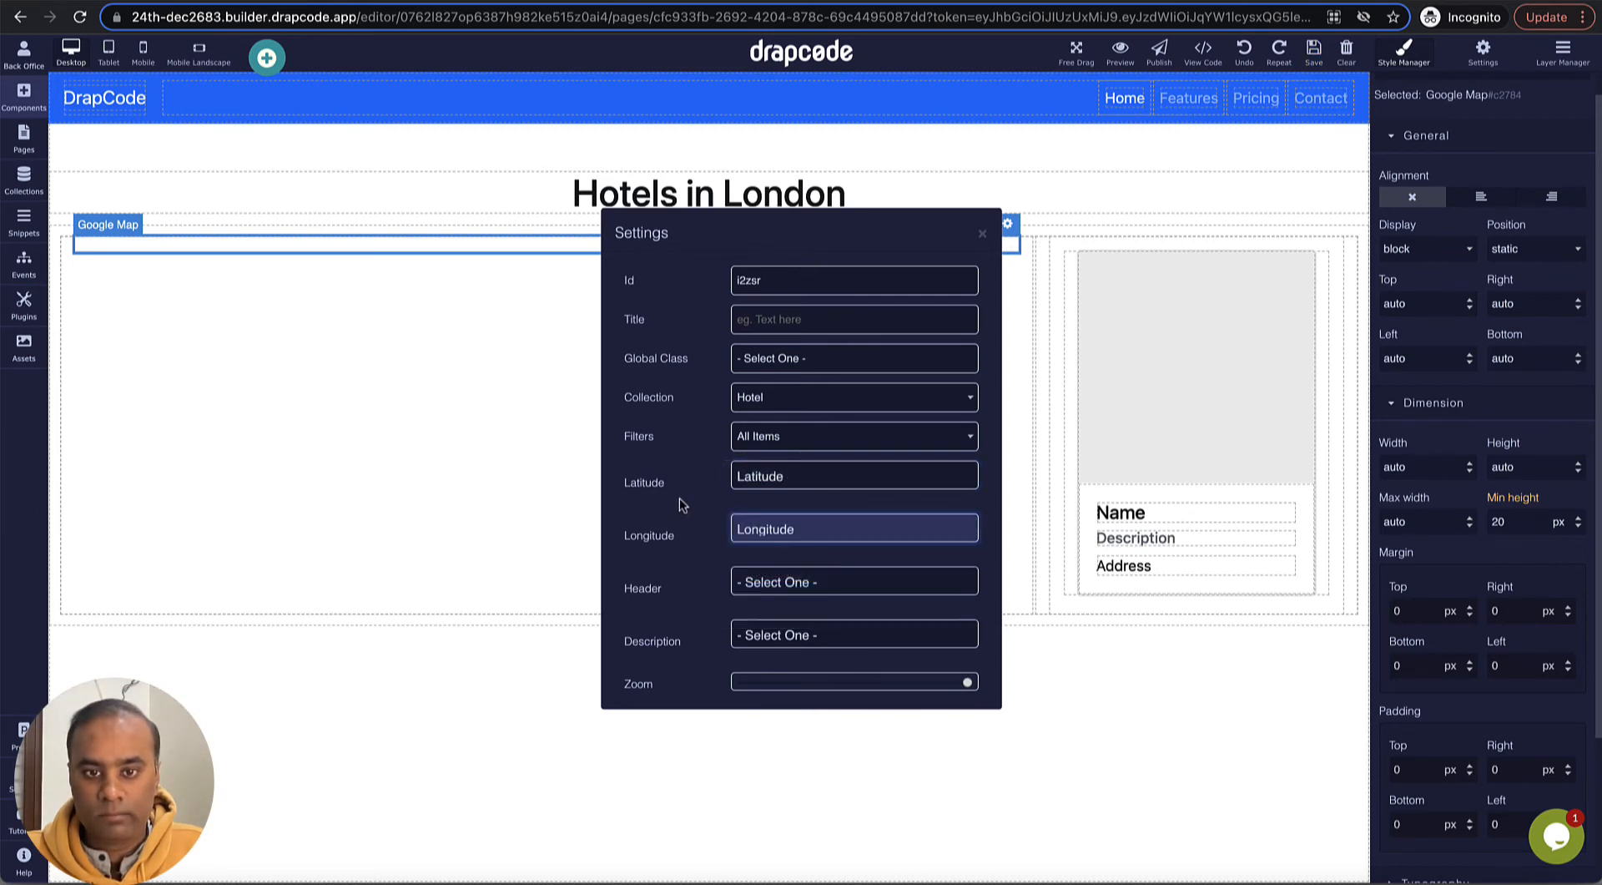
click(722, 498)
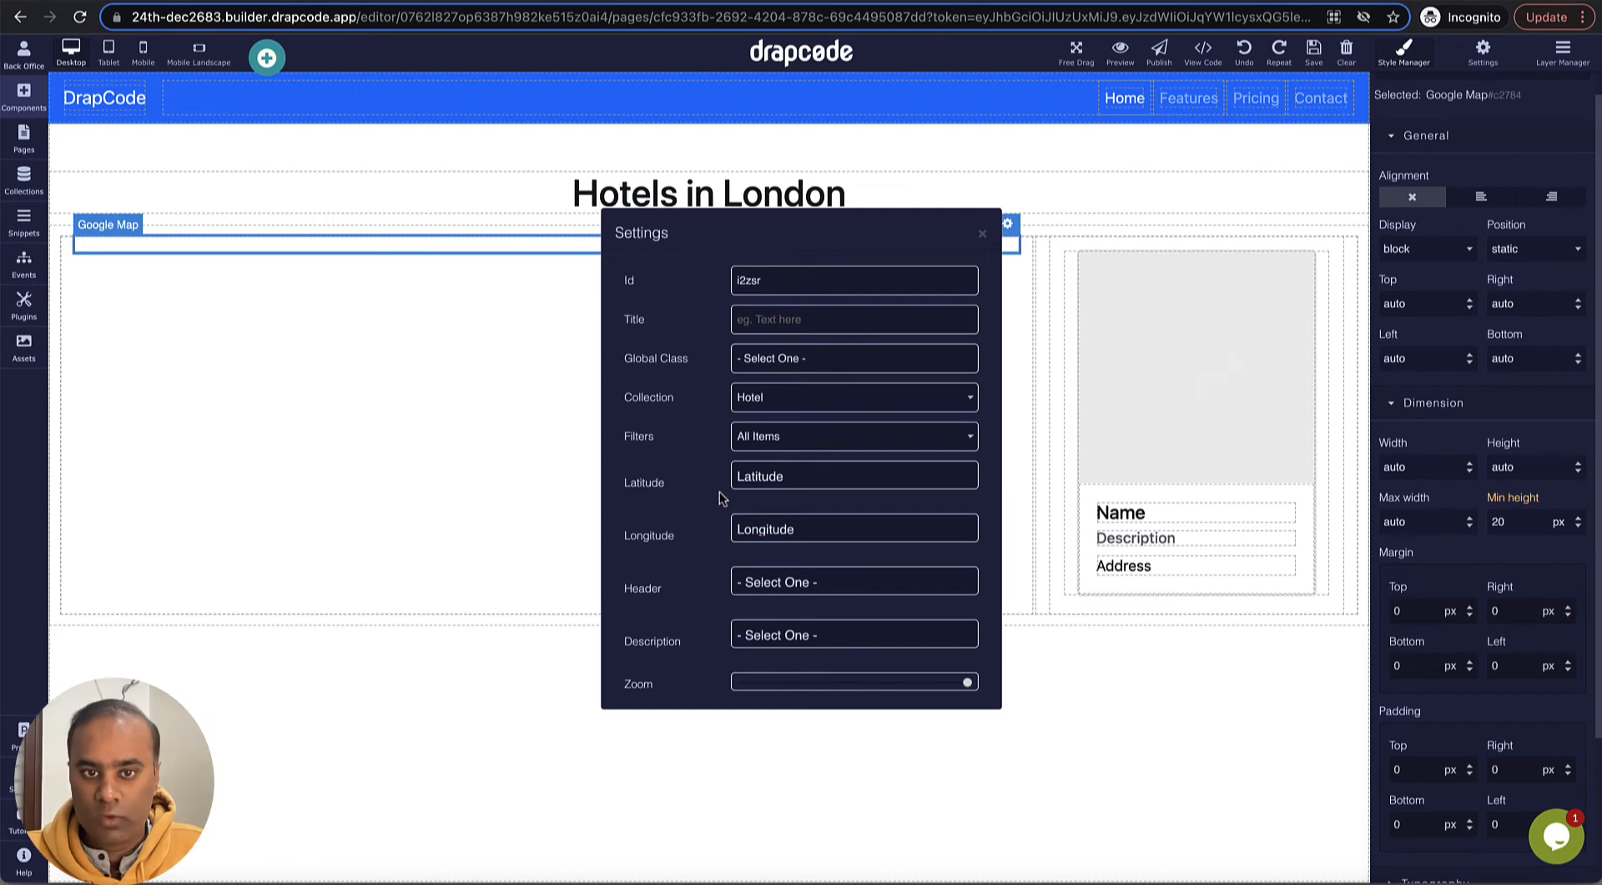
- Use the Name field as the map marker header and the Address field as its description, and close the settings
click(832, 582)
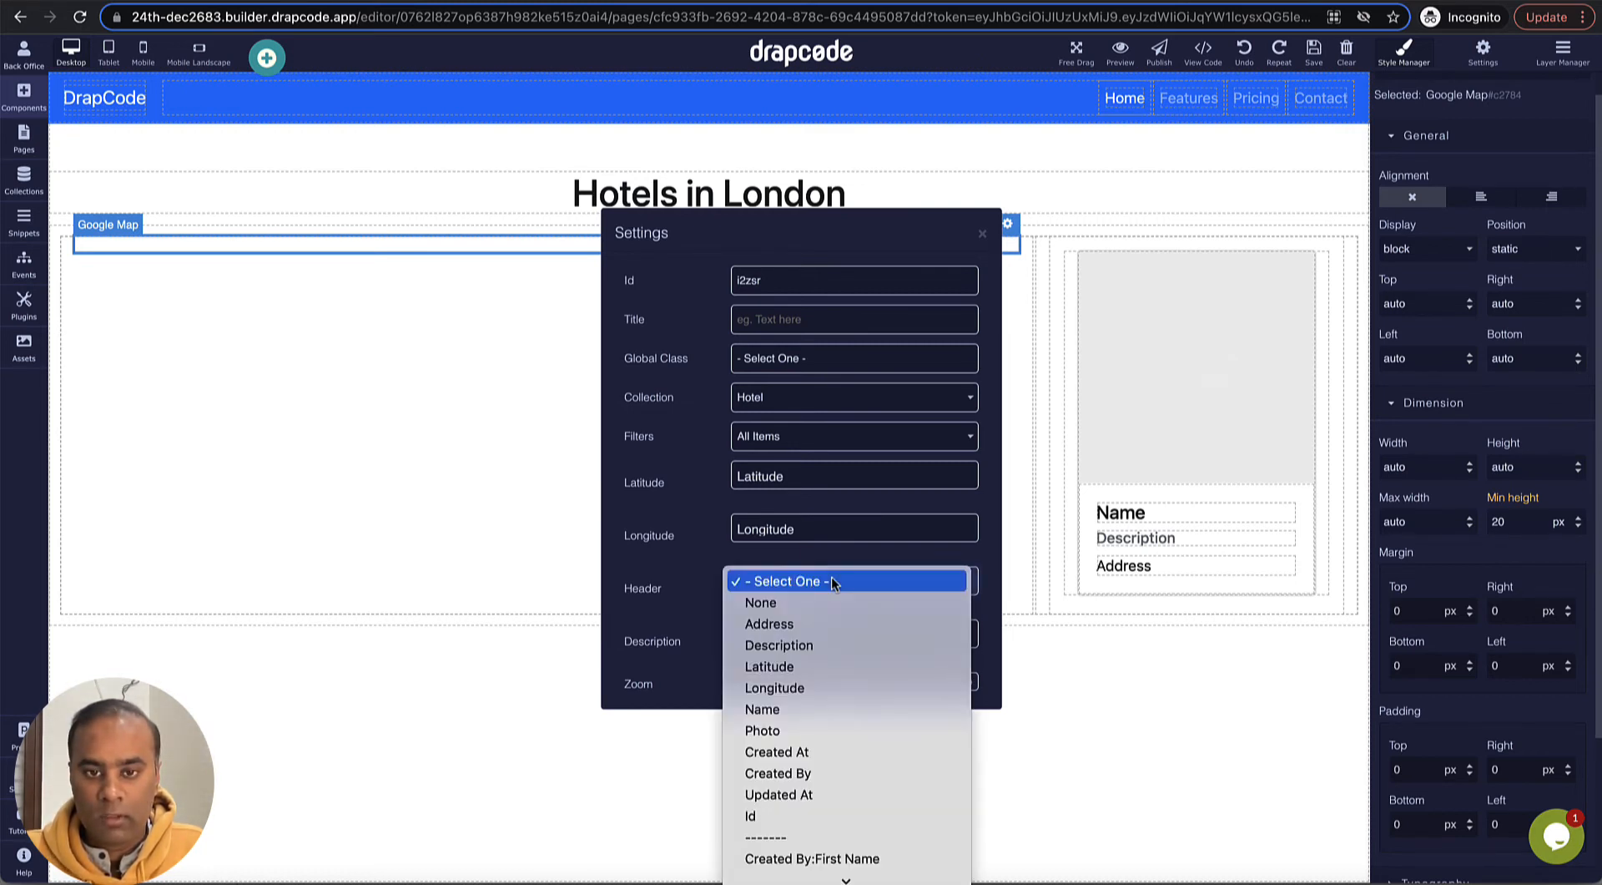
click(827, 707)
click(838, 633)
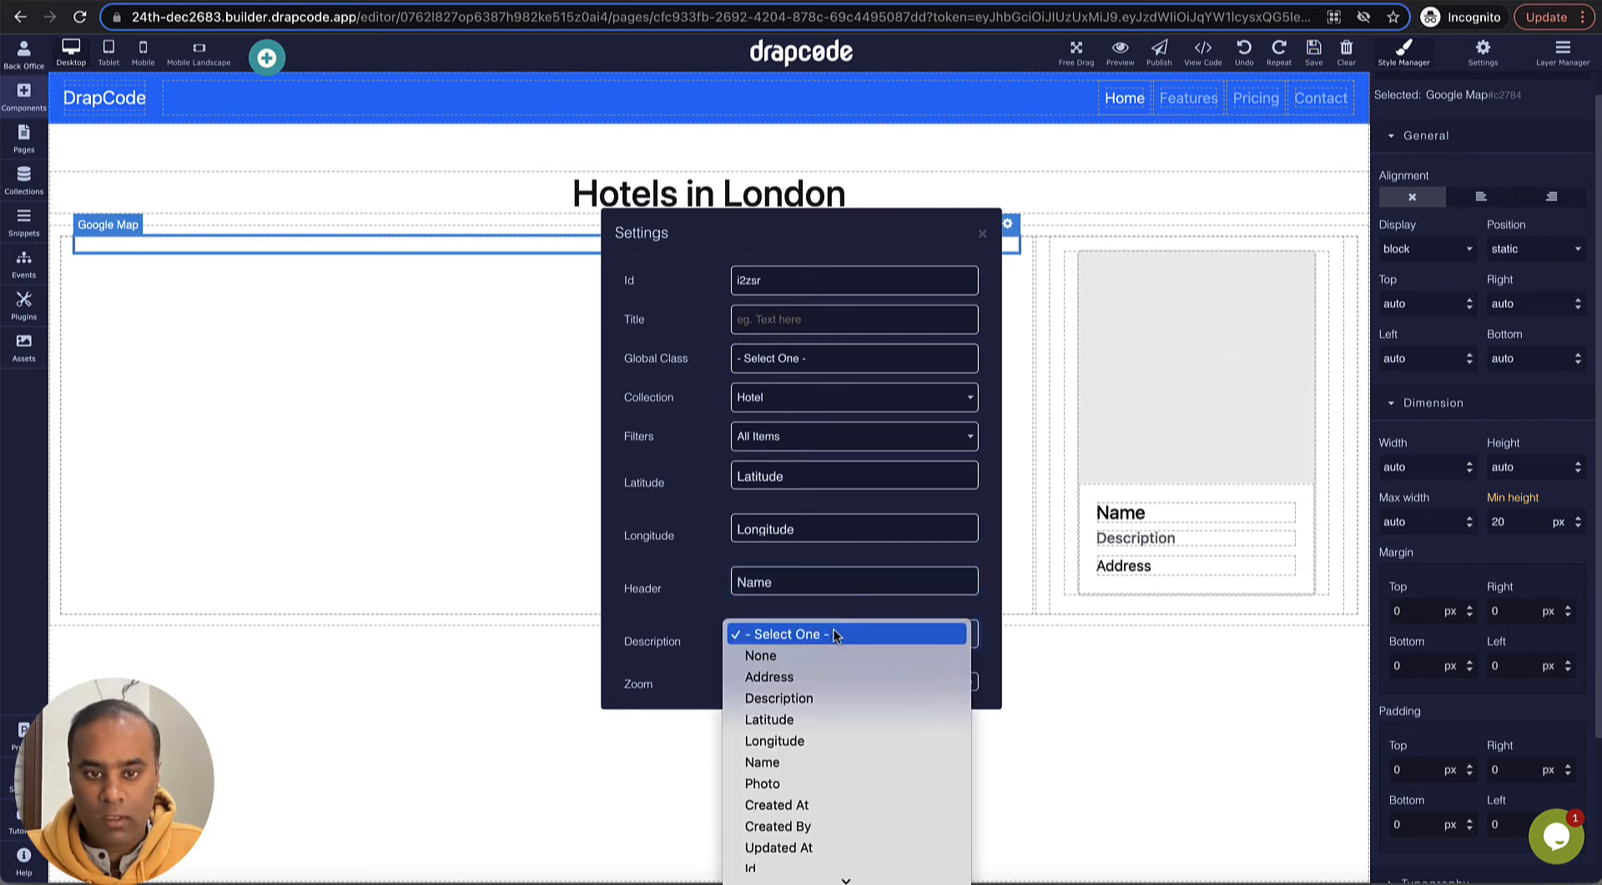
click(818, 678)
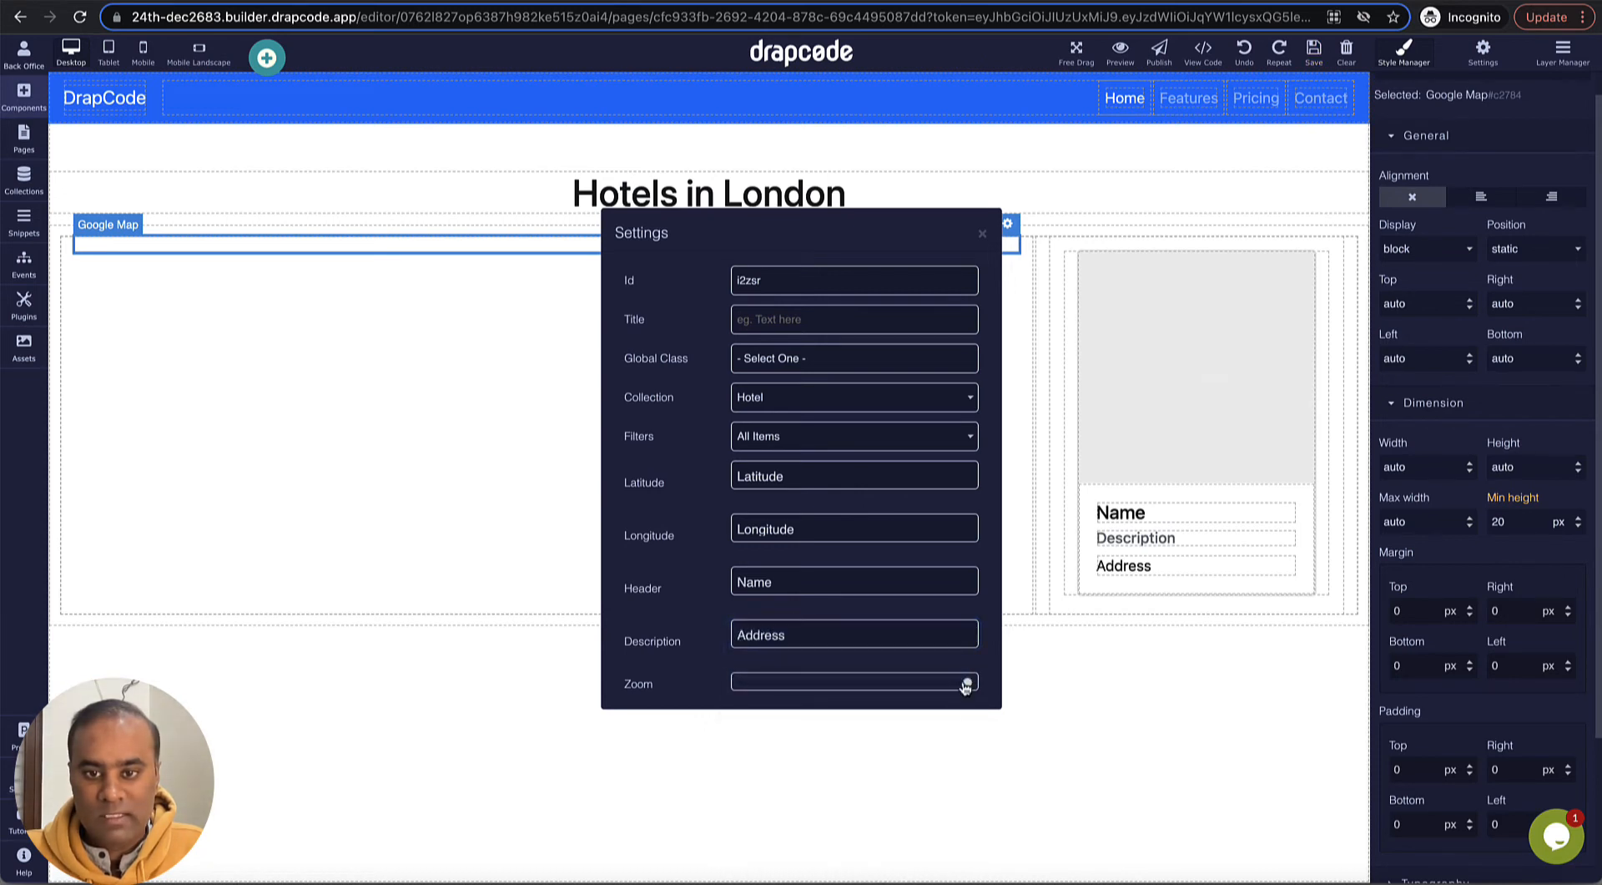
mouse_move(966, 686)
mouse_down()
mouse_move(894, 684)
mouse_move(967, 684)
mouse_up()
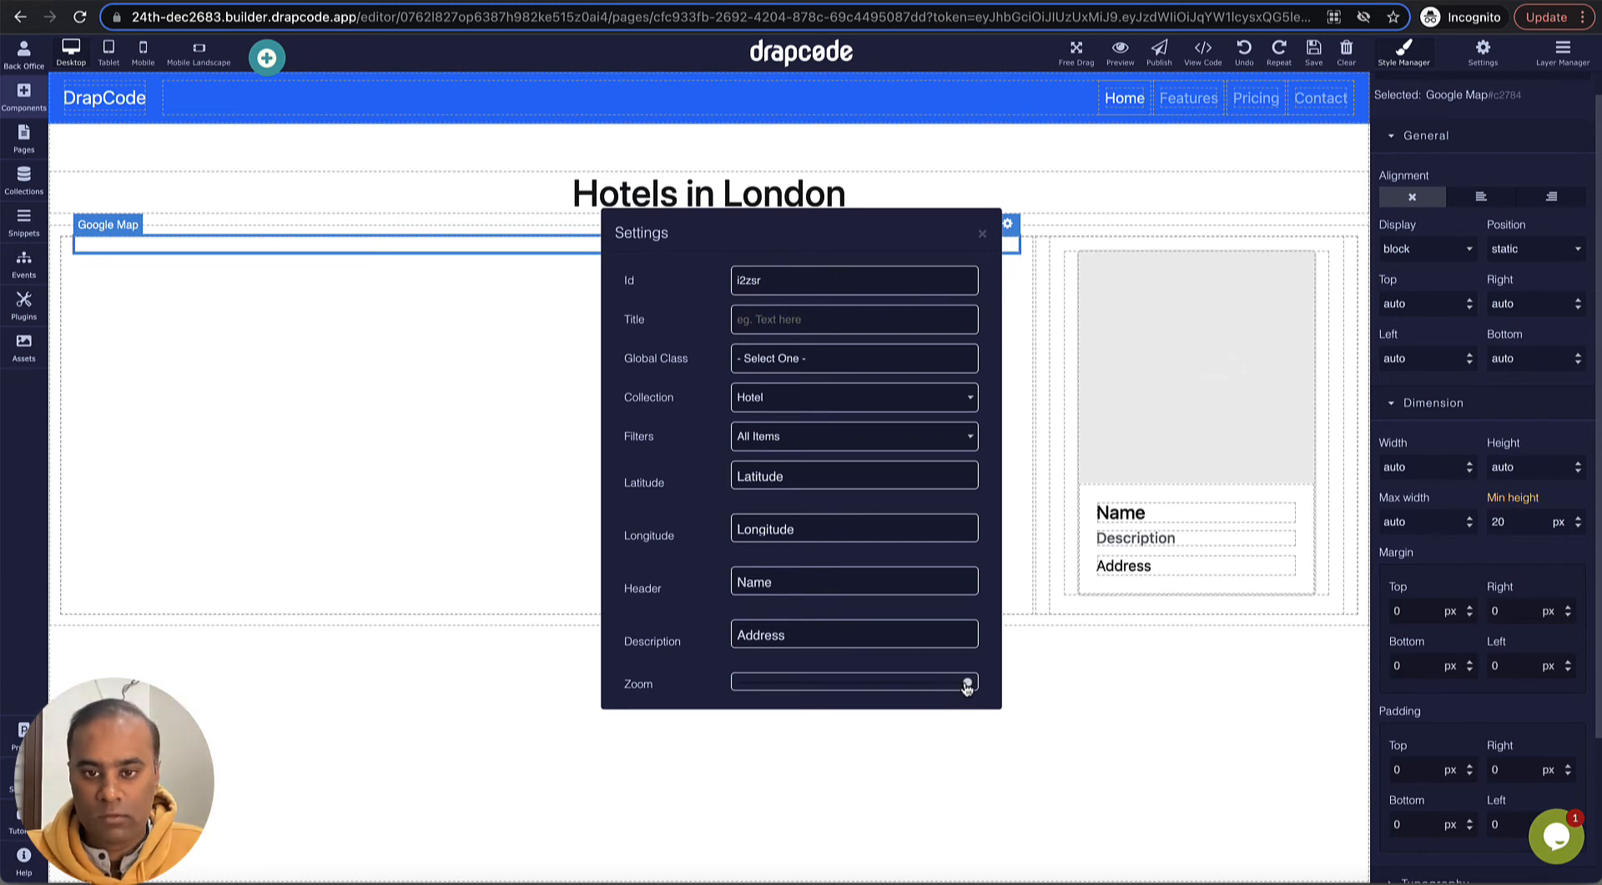
click(982, 237)
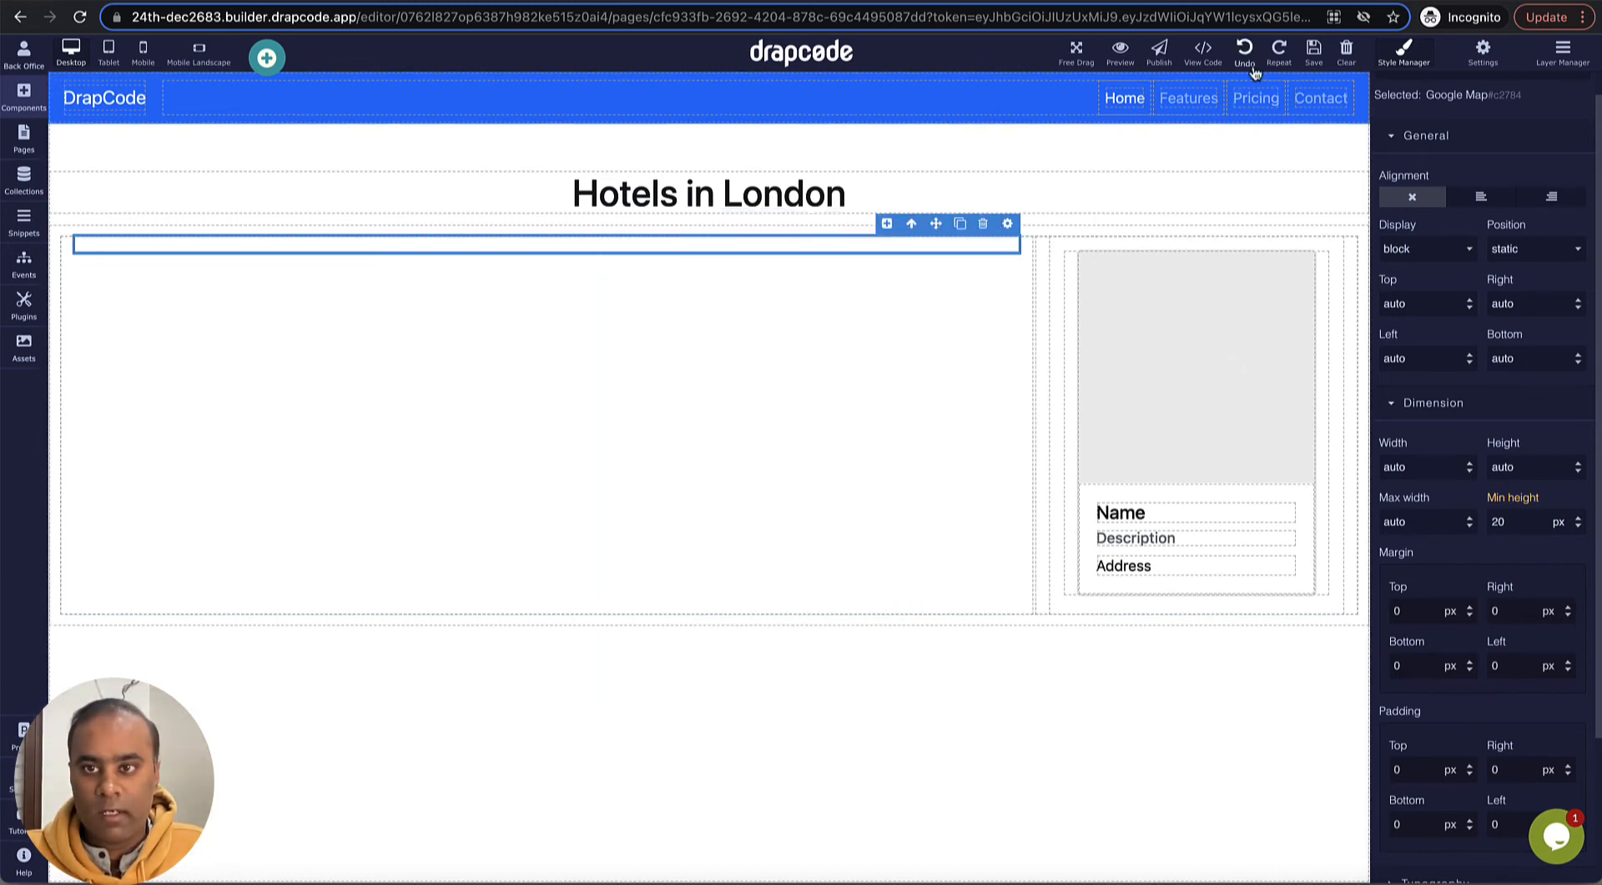
- Reload the page preview and check the map marker details for Premier Inn London Southwark, Shangri-La The Shard and The Bermondsey Square Hotel
click(1121, 52)
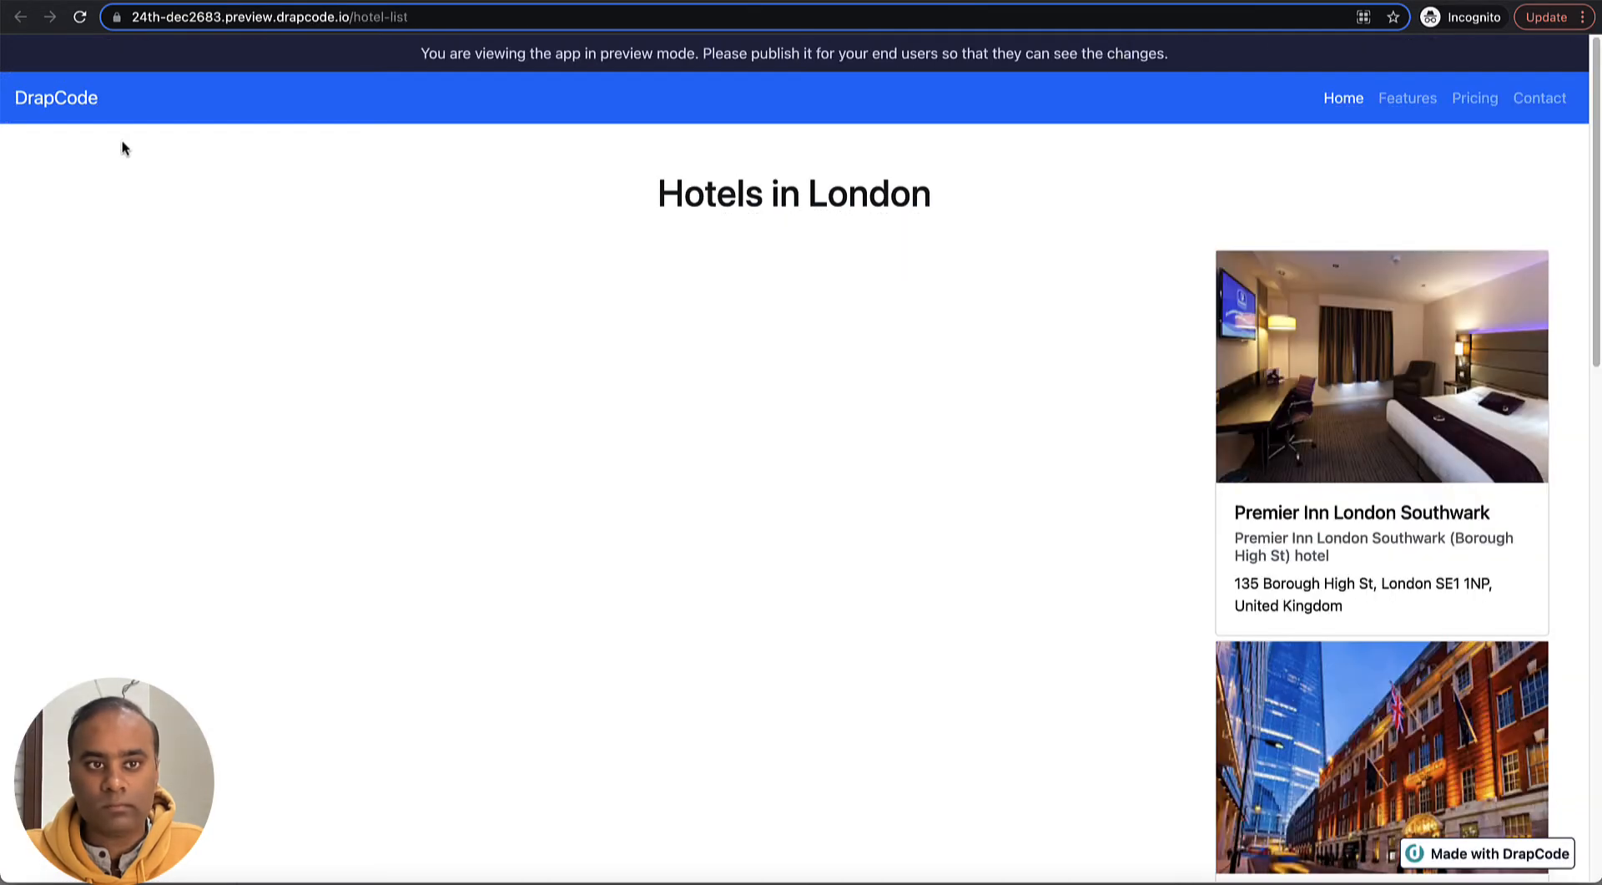
click(80, 17)
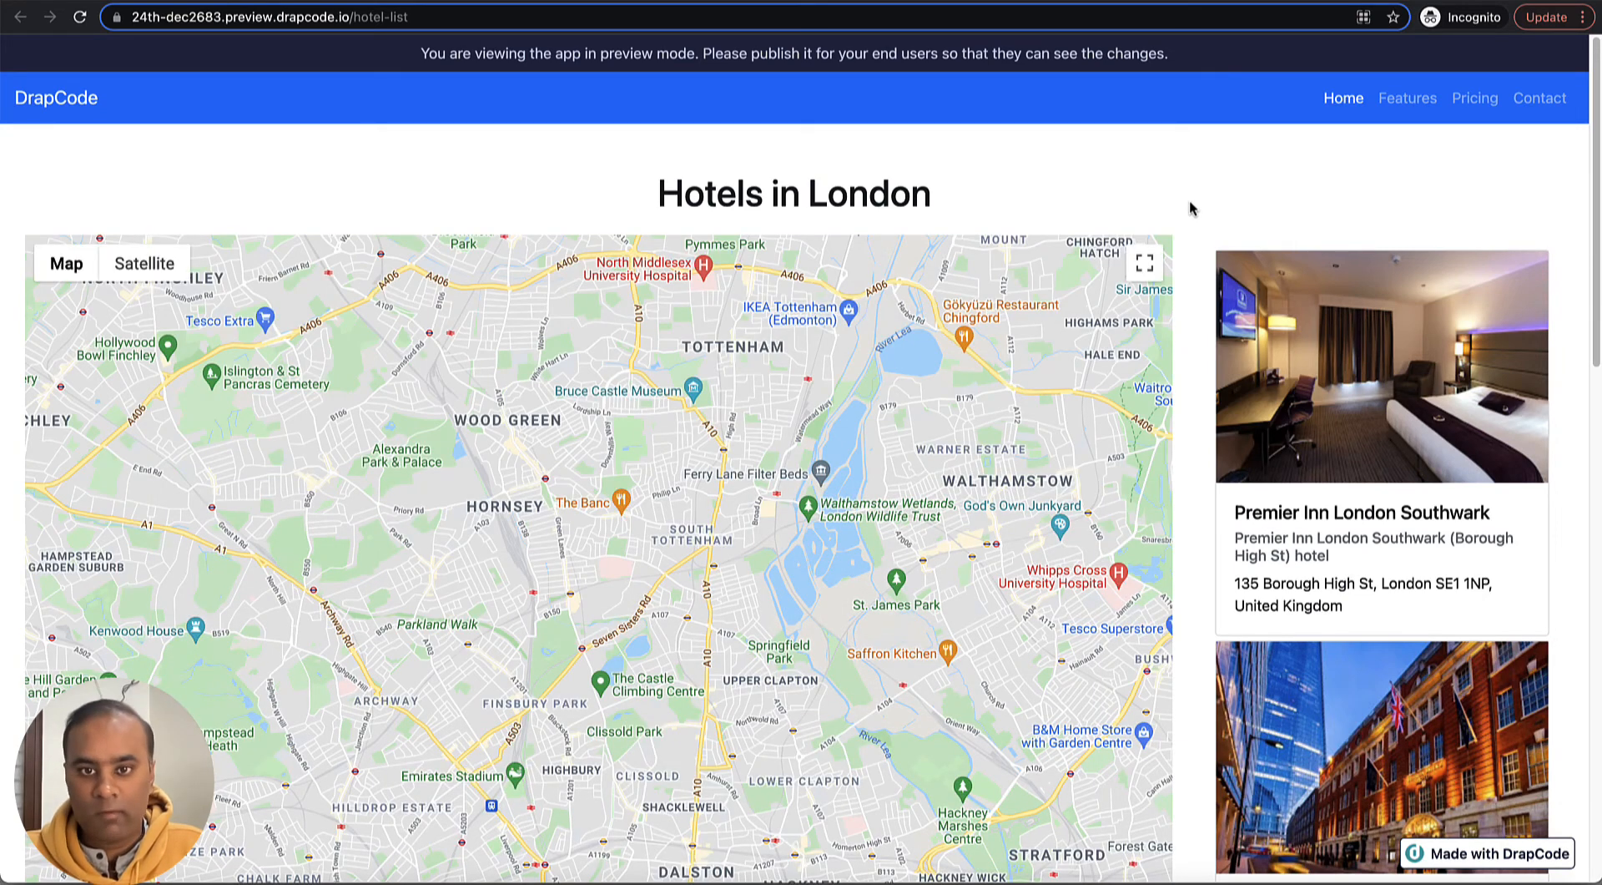
scroll(1290, 291, down, 6)
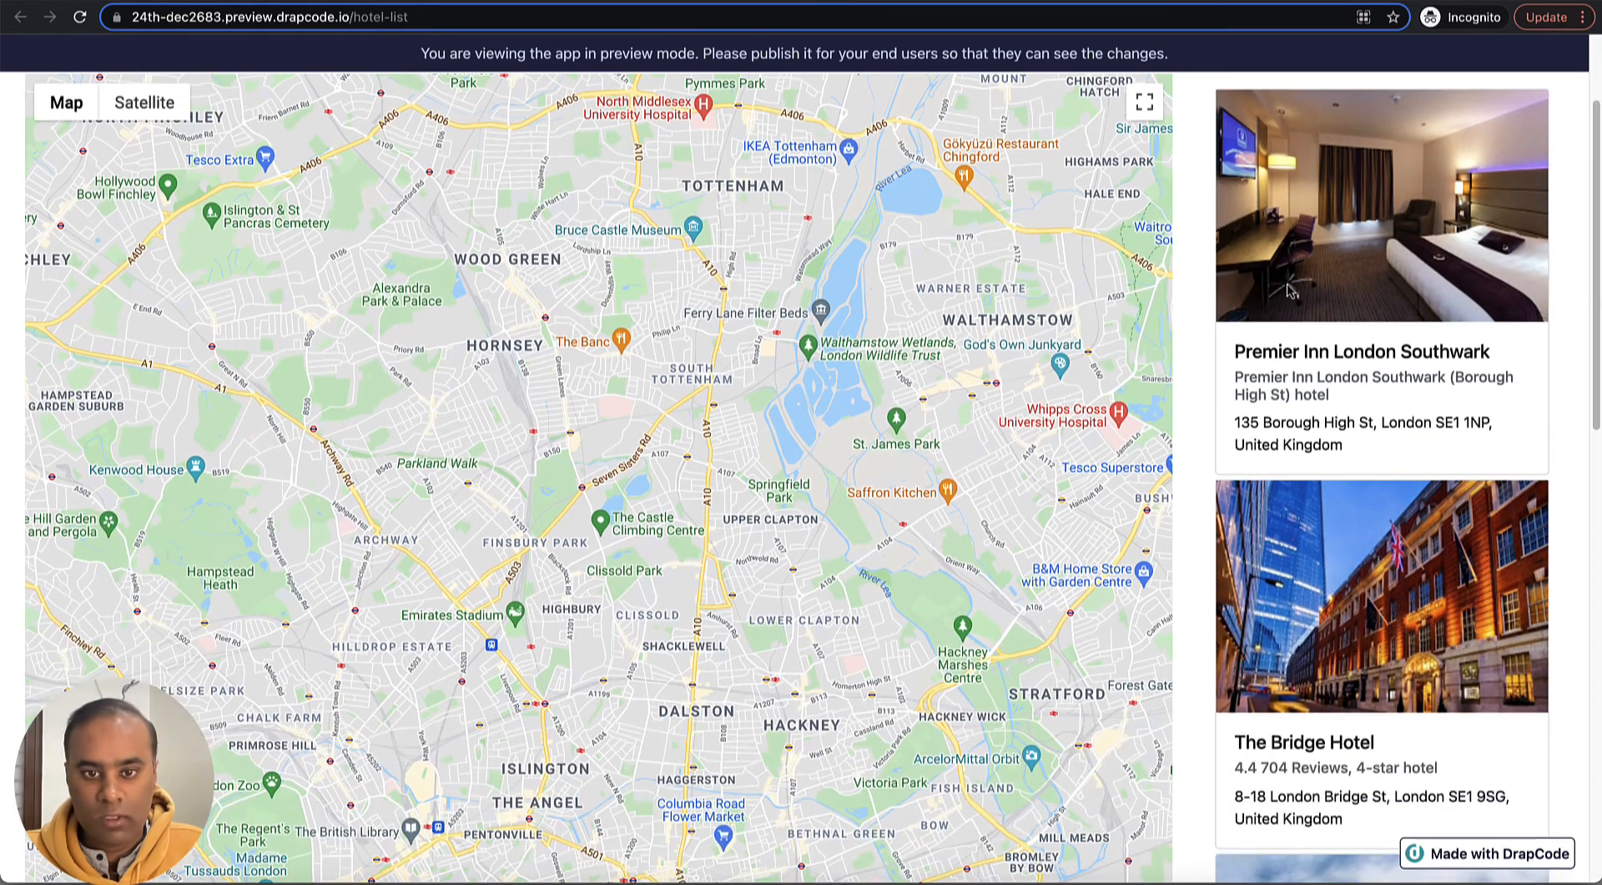
scroll(1290, 290, down, 3)
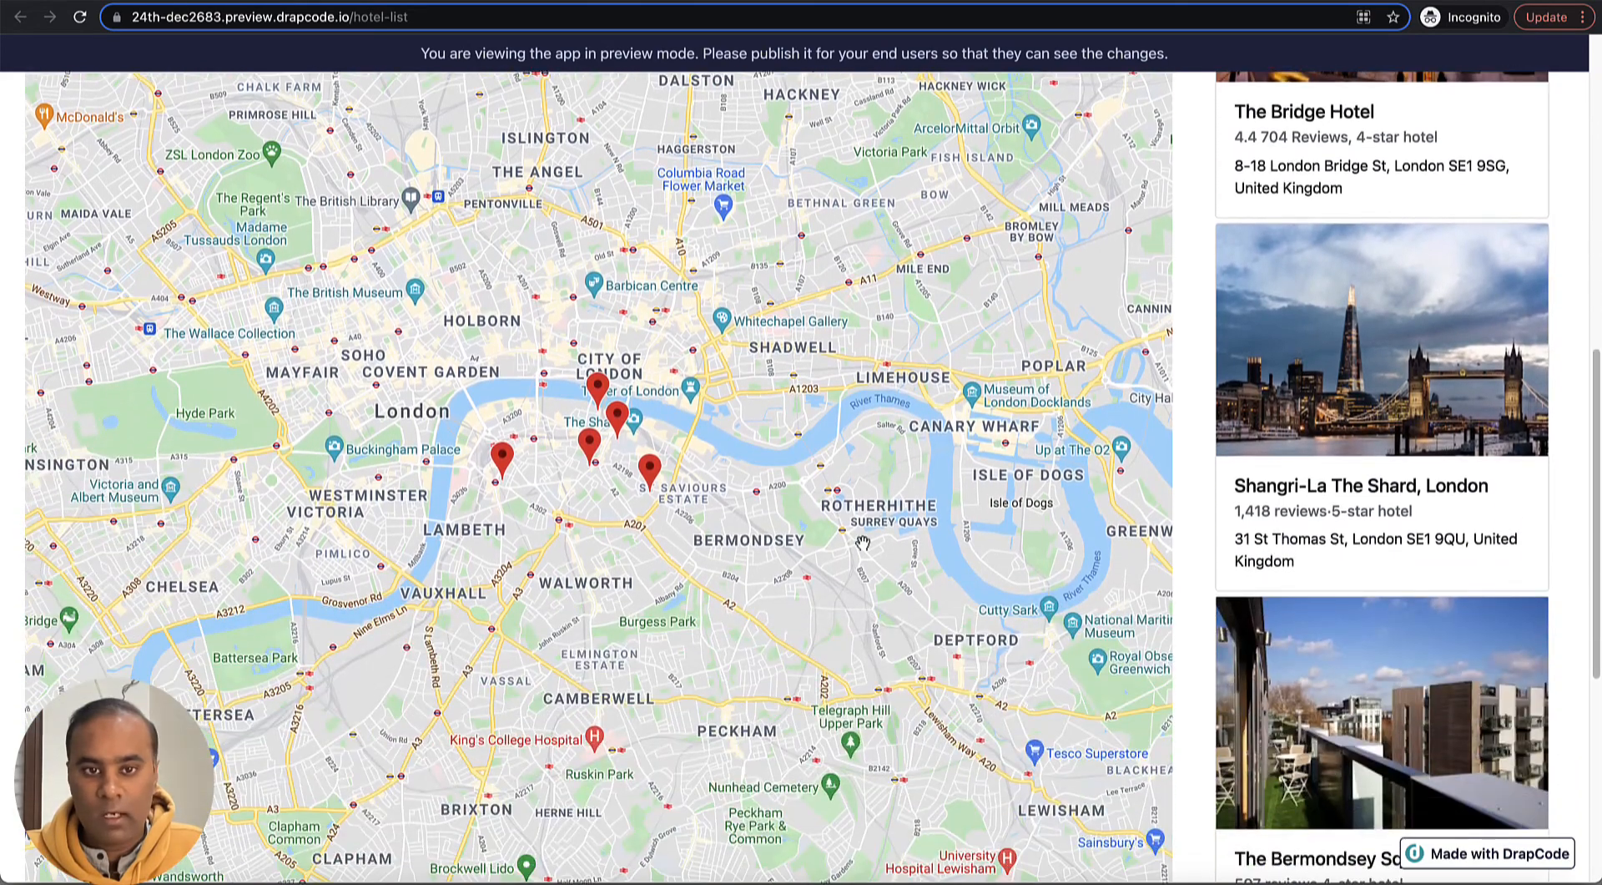
click(600, 397)
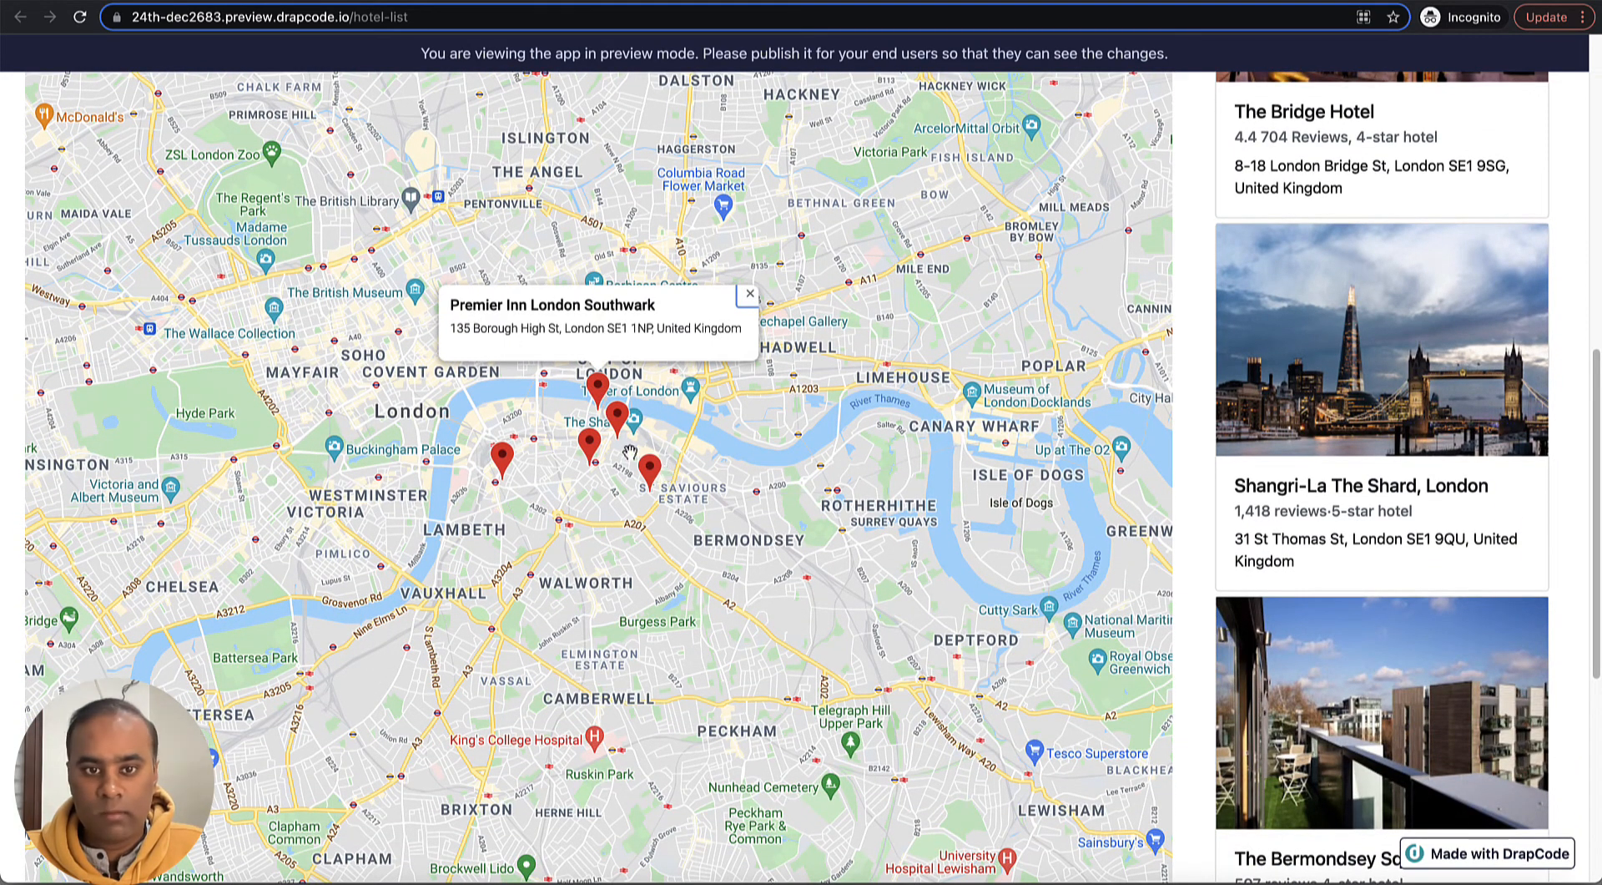
click(619, 419)
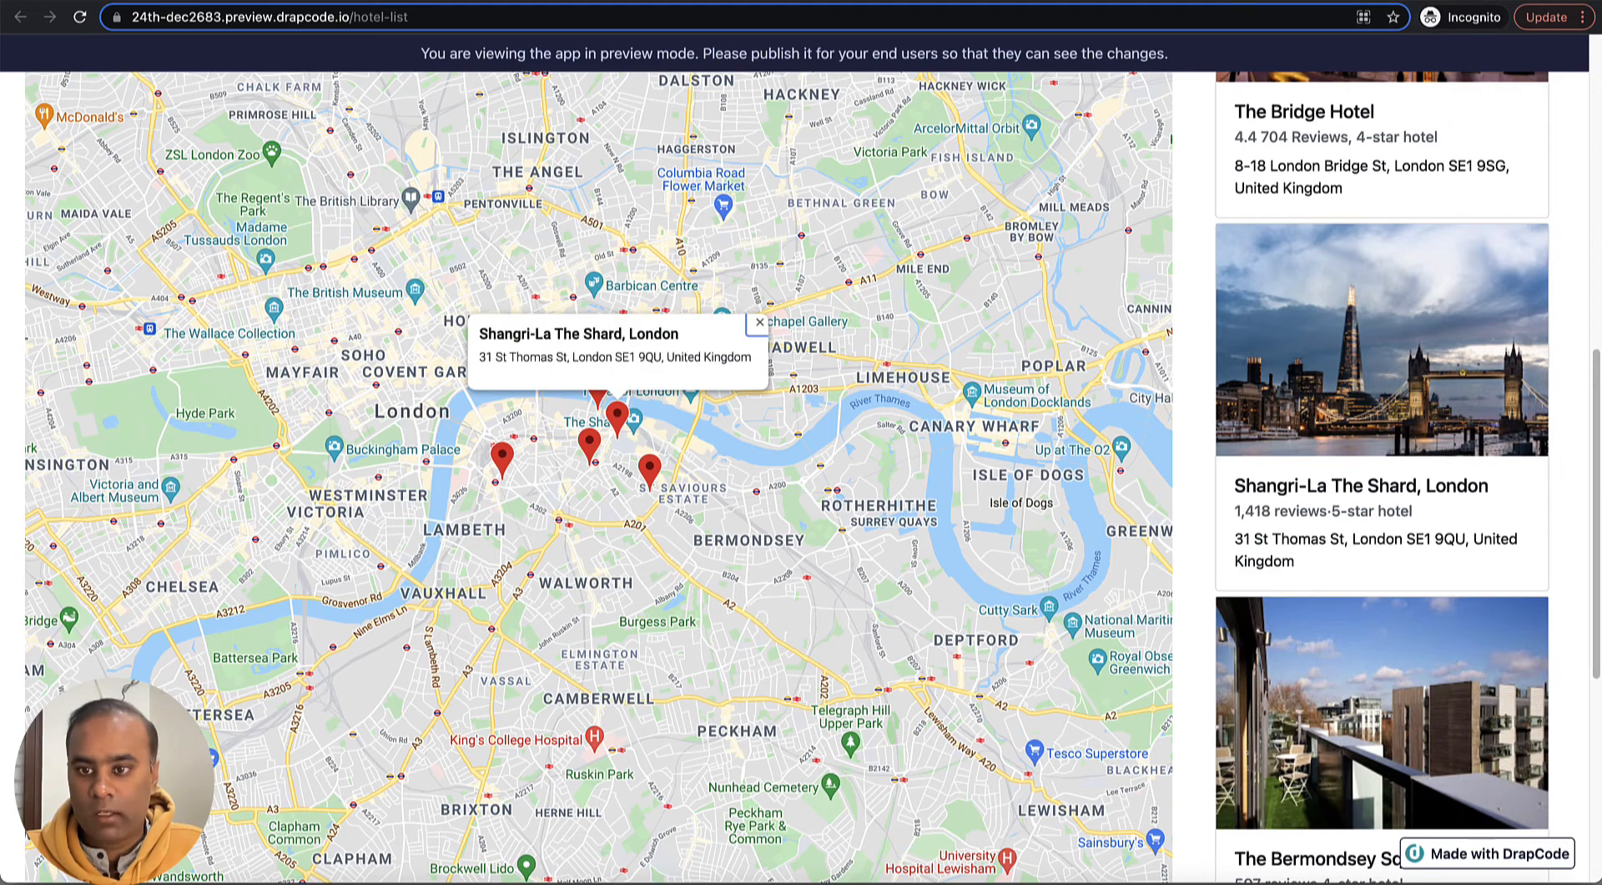
click(650, 473)
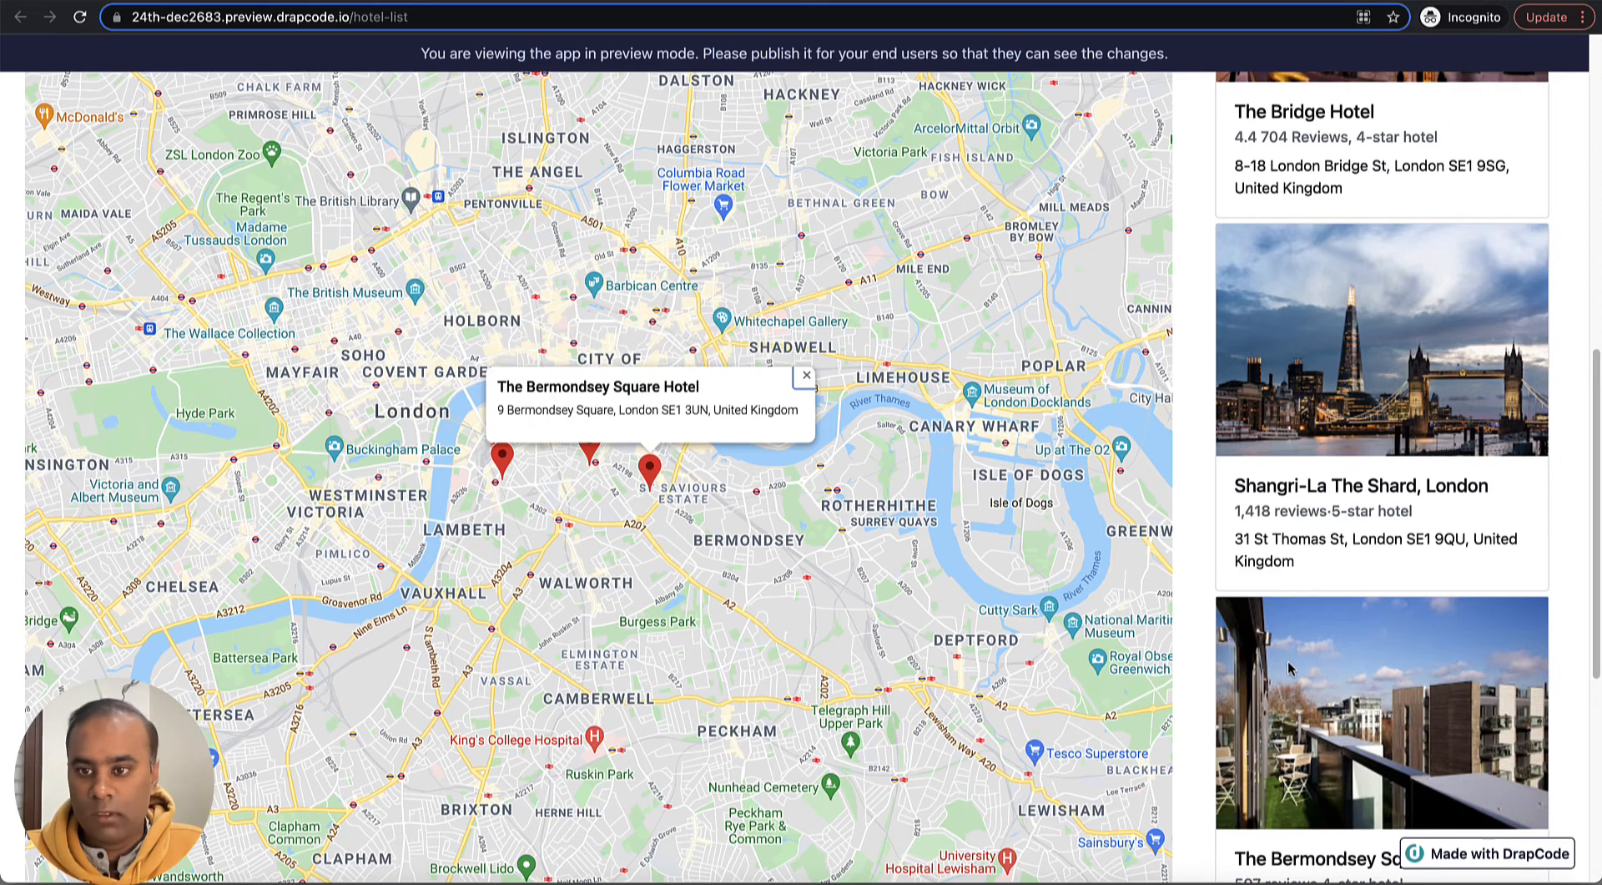
- Compare the full list of hotel cards with the map in the preview and return to the page editor
scroll(1296, 665, down, 2)
scroll(1296, 665, down, 2)
scroll(990, 465, up, 4)
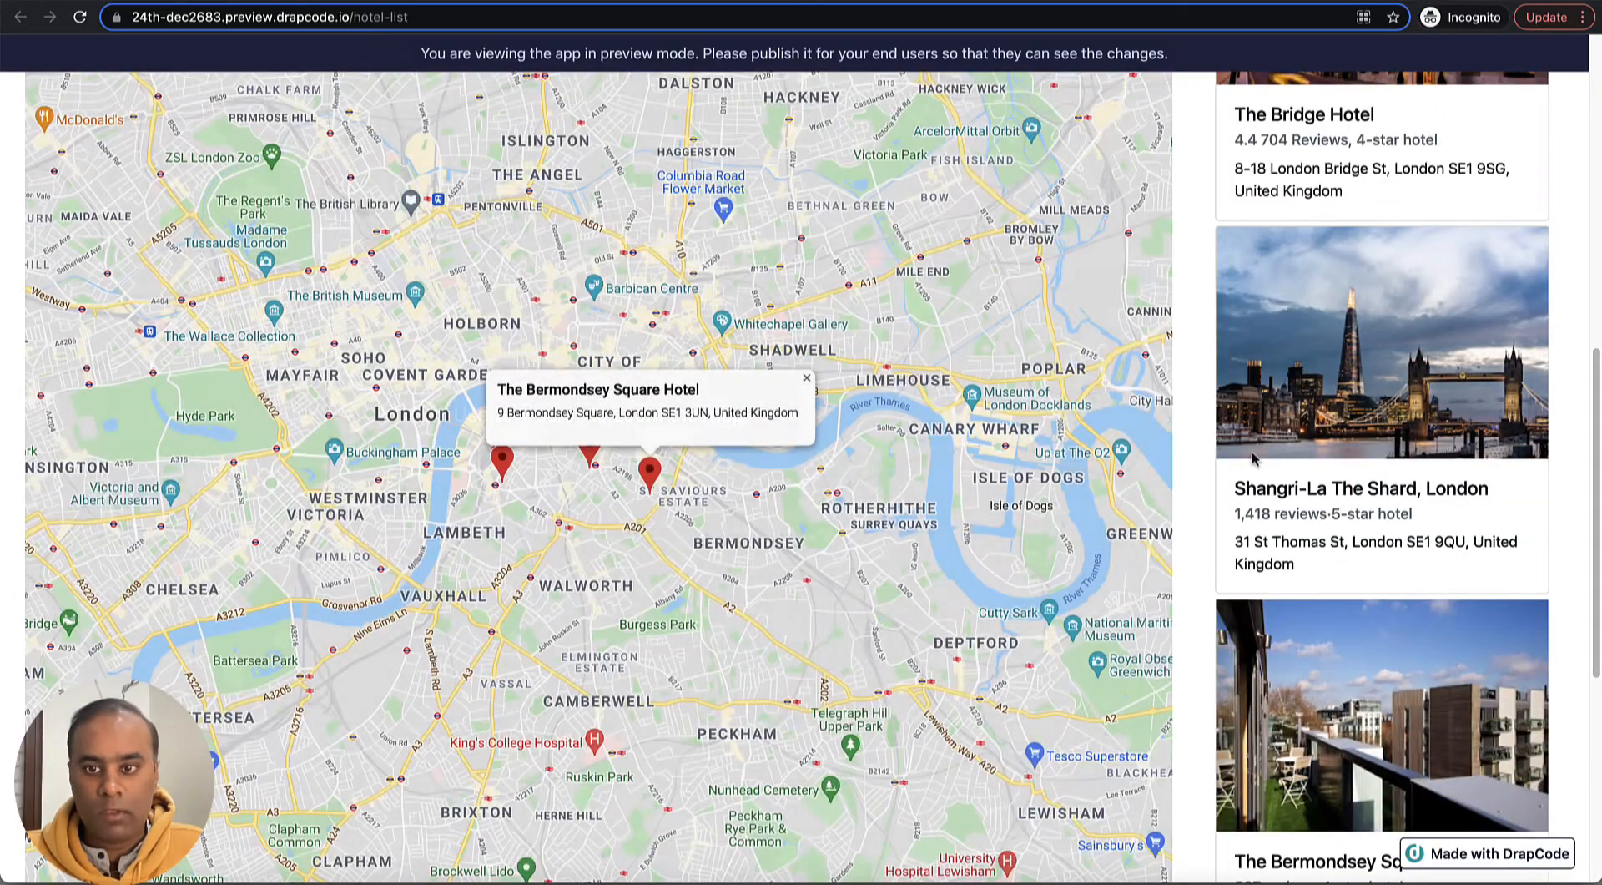
scroll(1256, 469, down, 1)
scroll(1256, 469, down, 6)
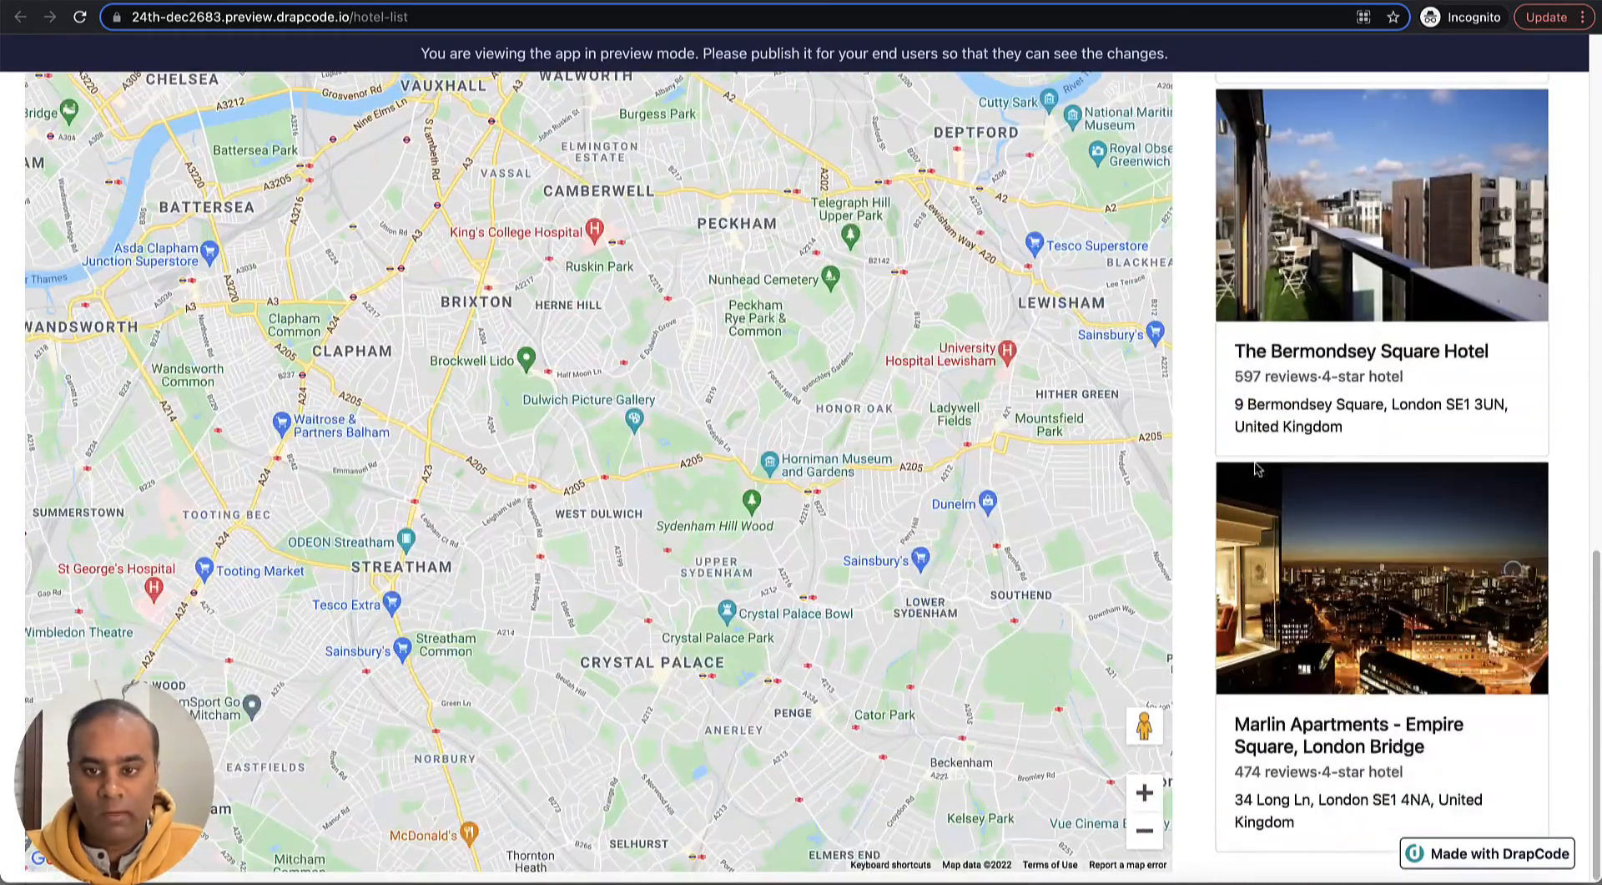
scroll(1256, 469, up, 10)
scroll(1256, 469, up, 4)
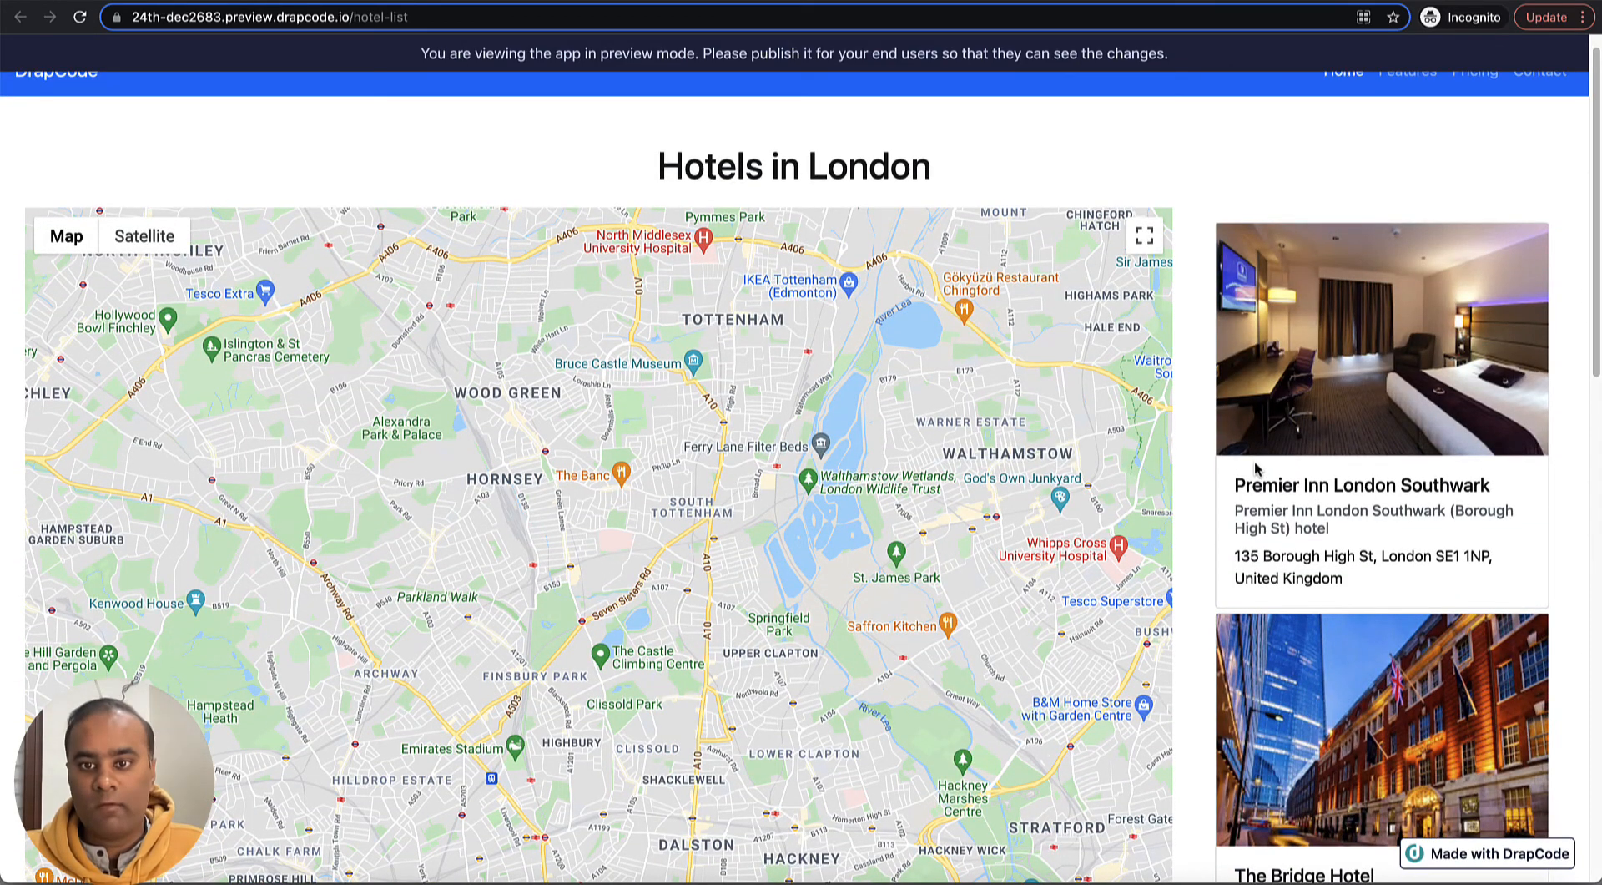
scroll(1256, 469, down, 5)
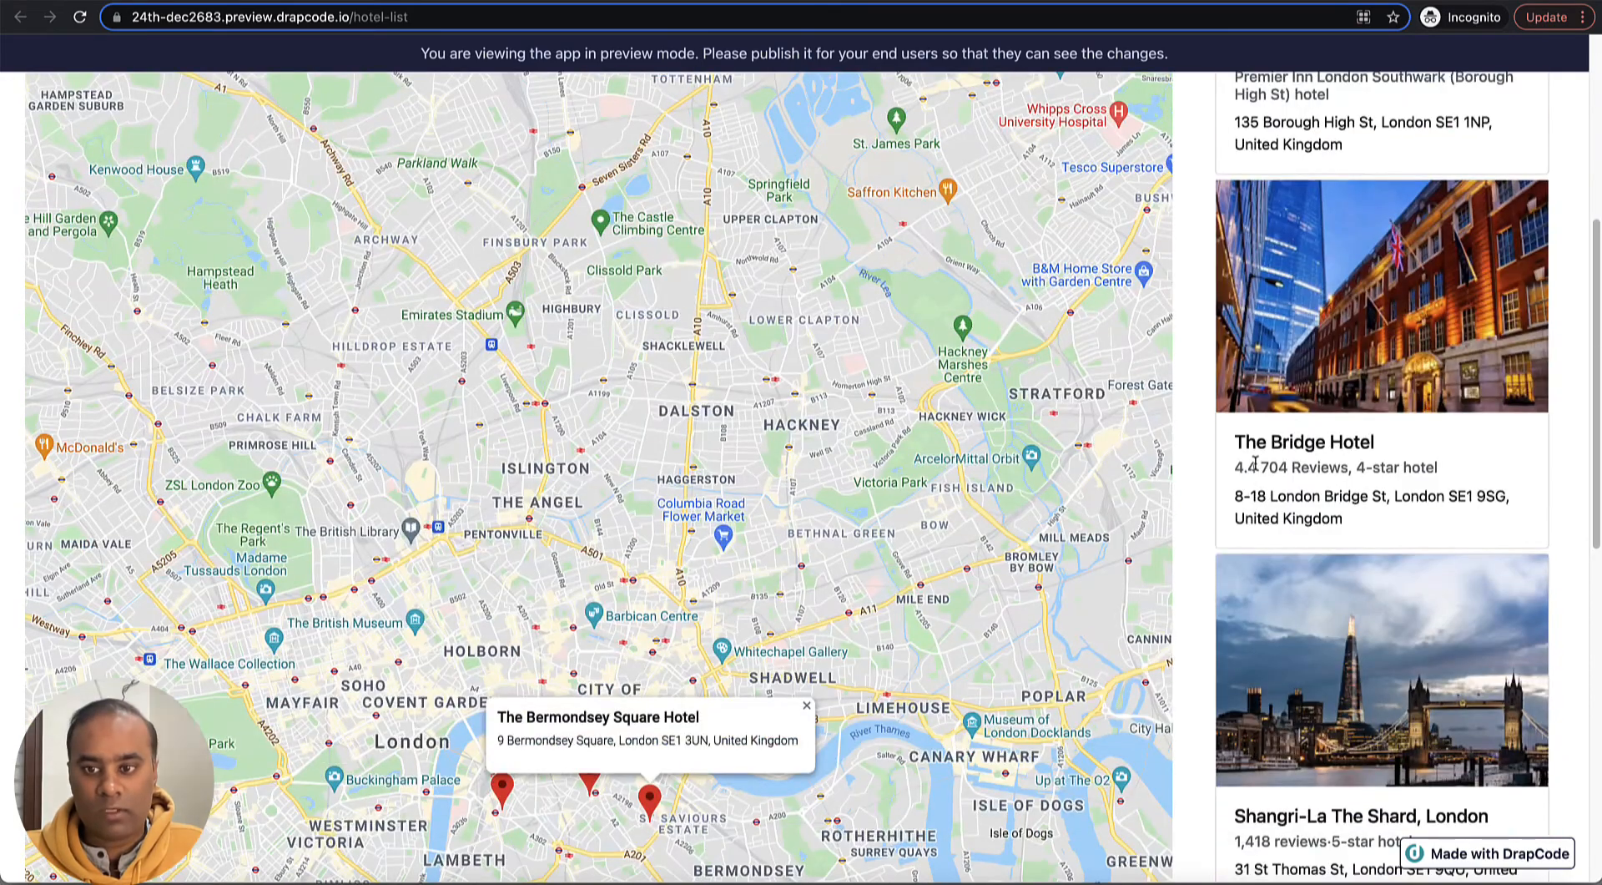
key(ctrl+shift+Tab)
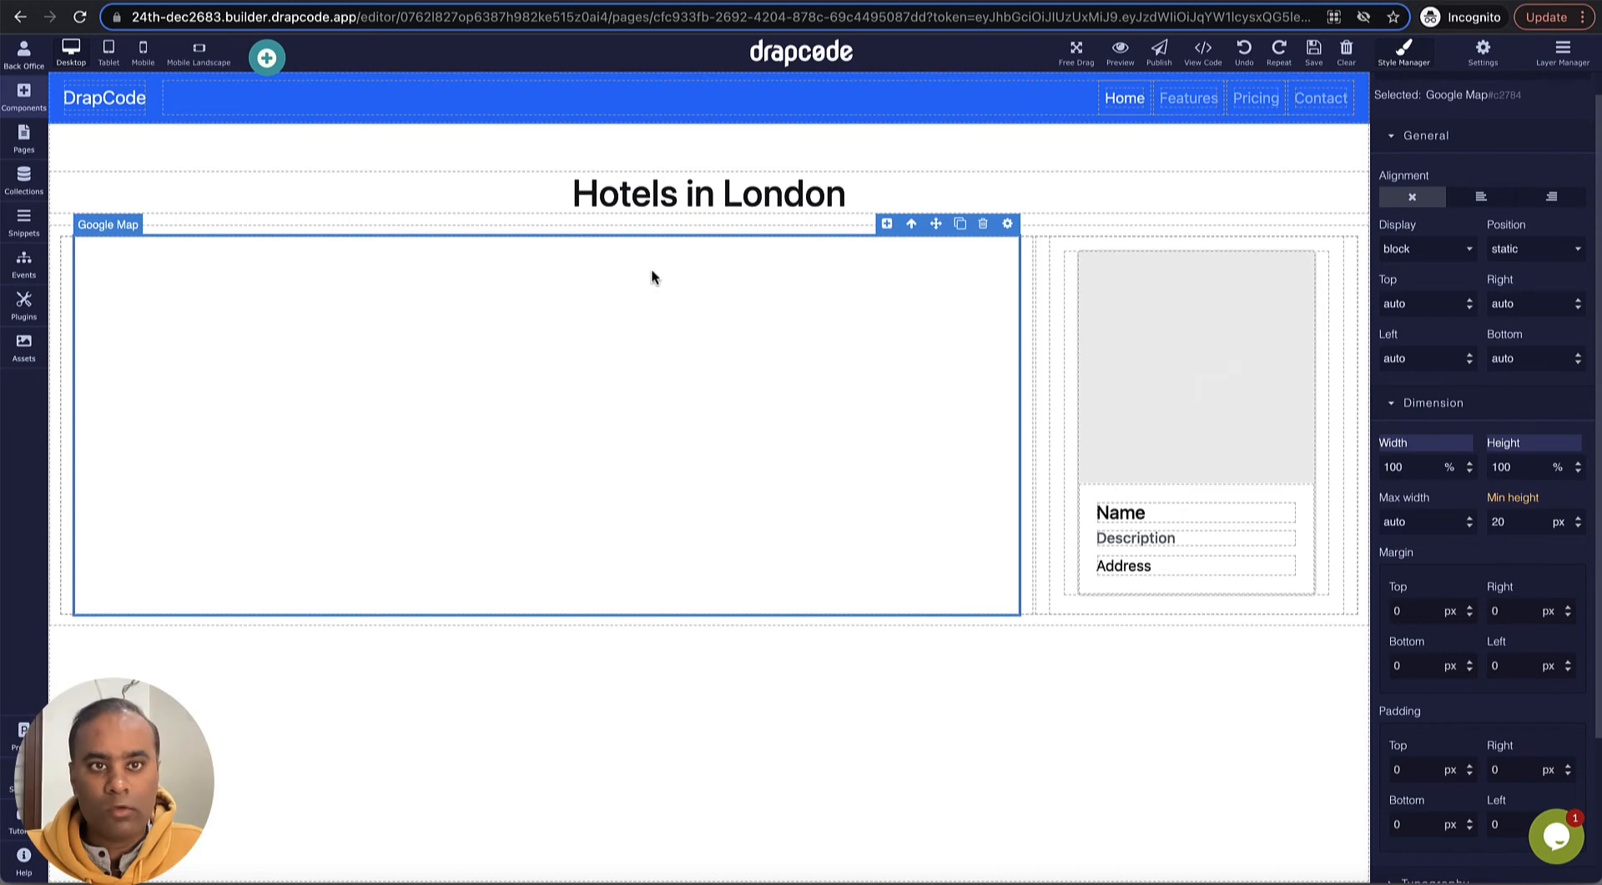
- Examine the field types of Latitude and Longitude in the Hotel collection's configuration and return to the hotel data
click(23, 179)
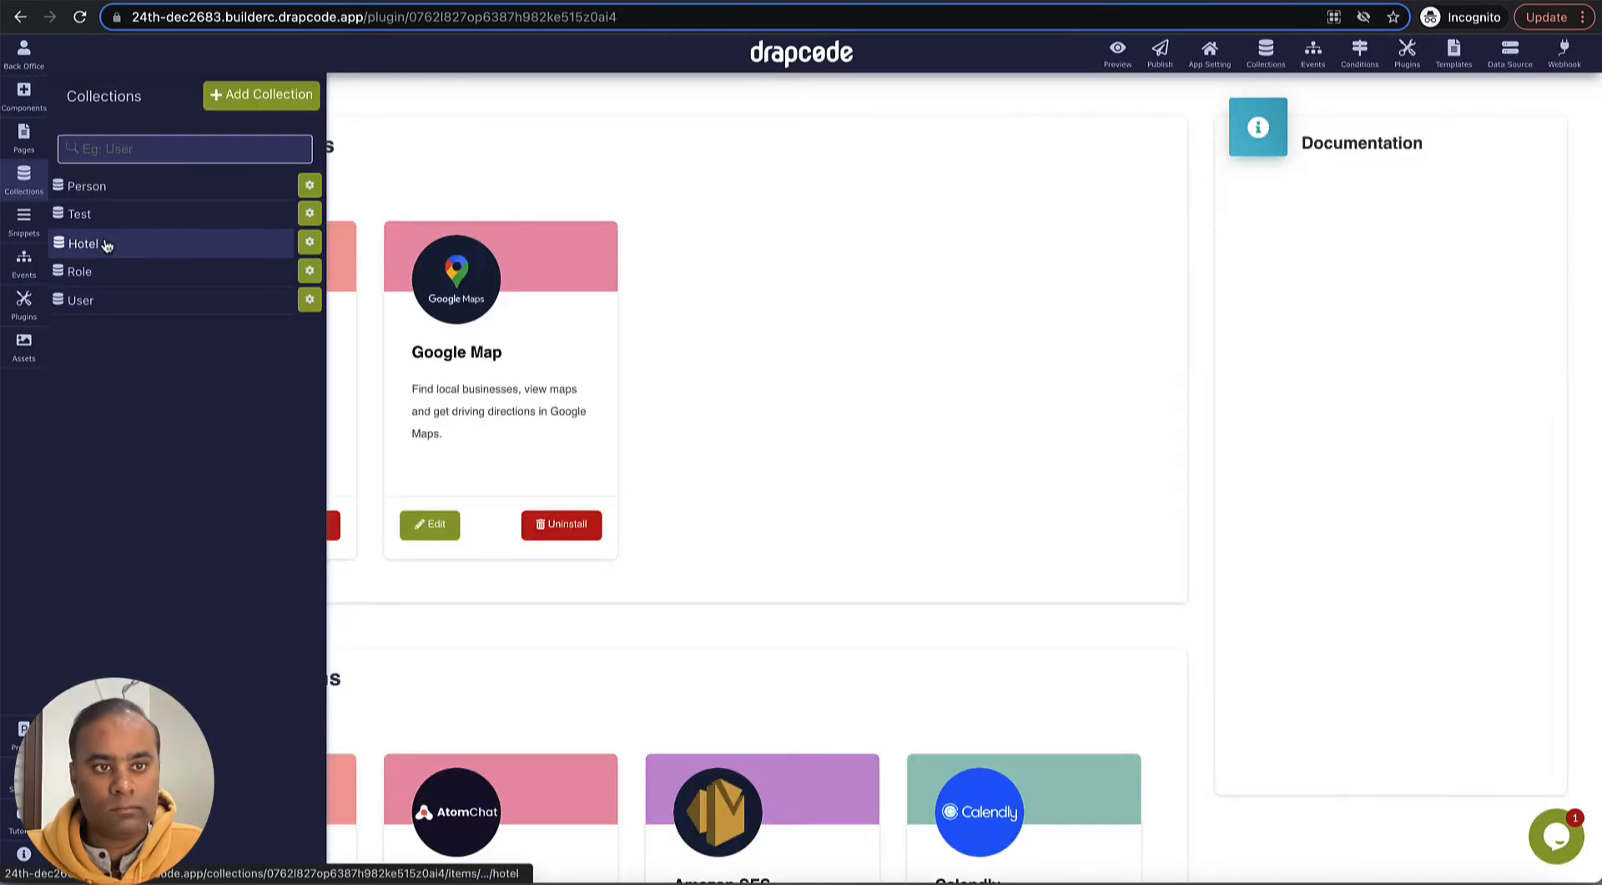
click(106, 244)
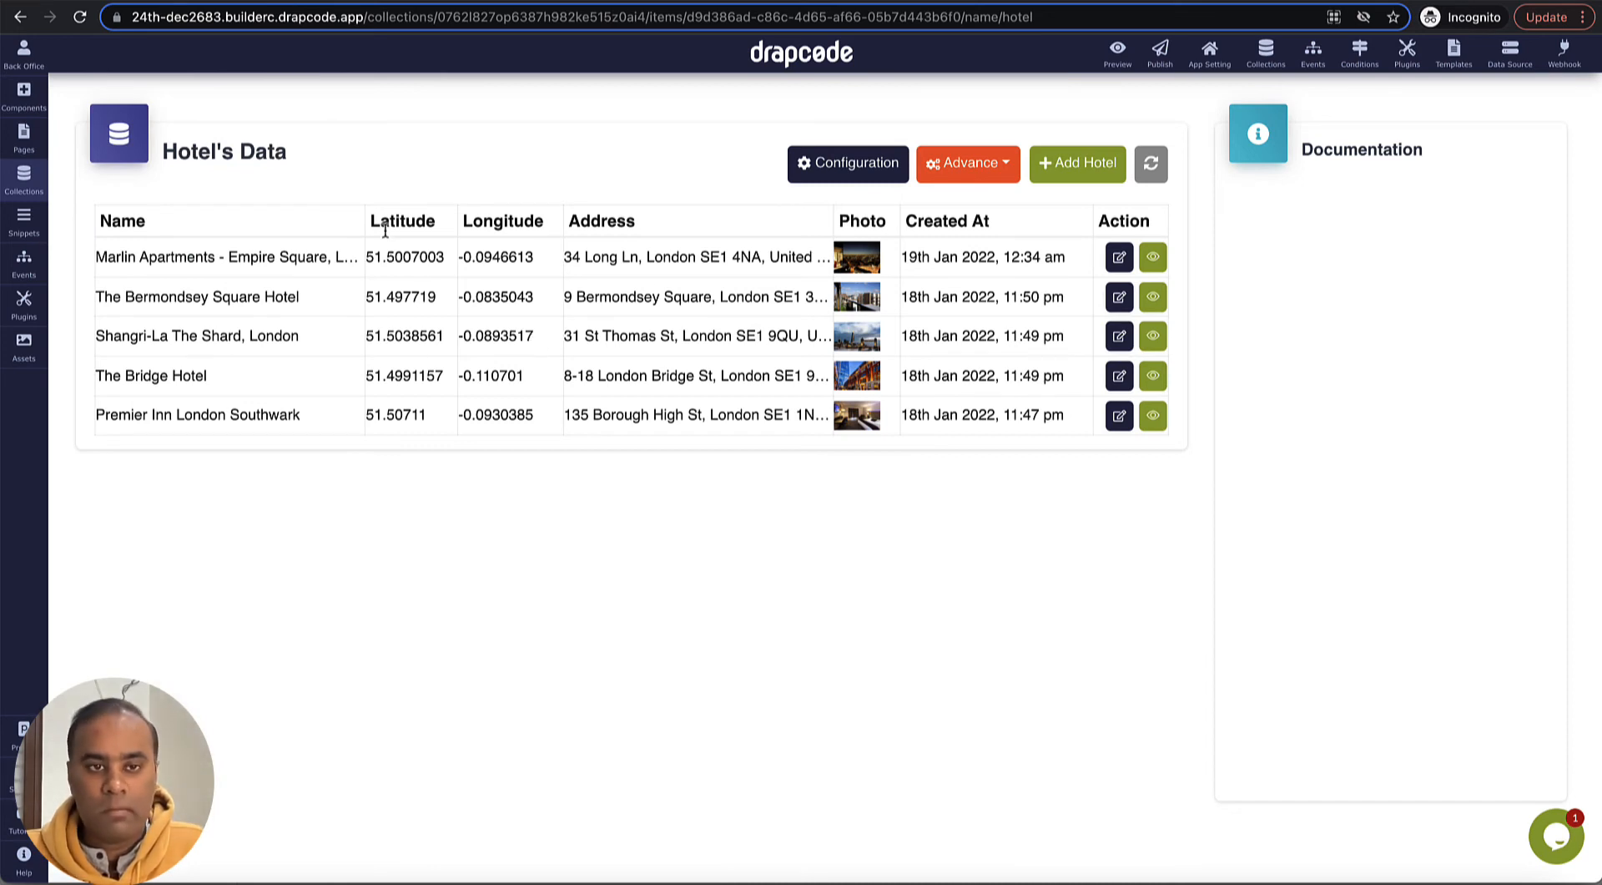
click(839, 174)
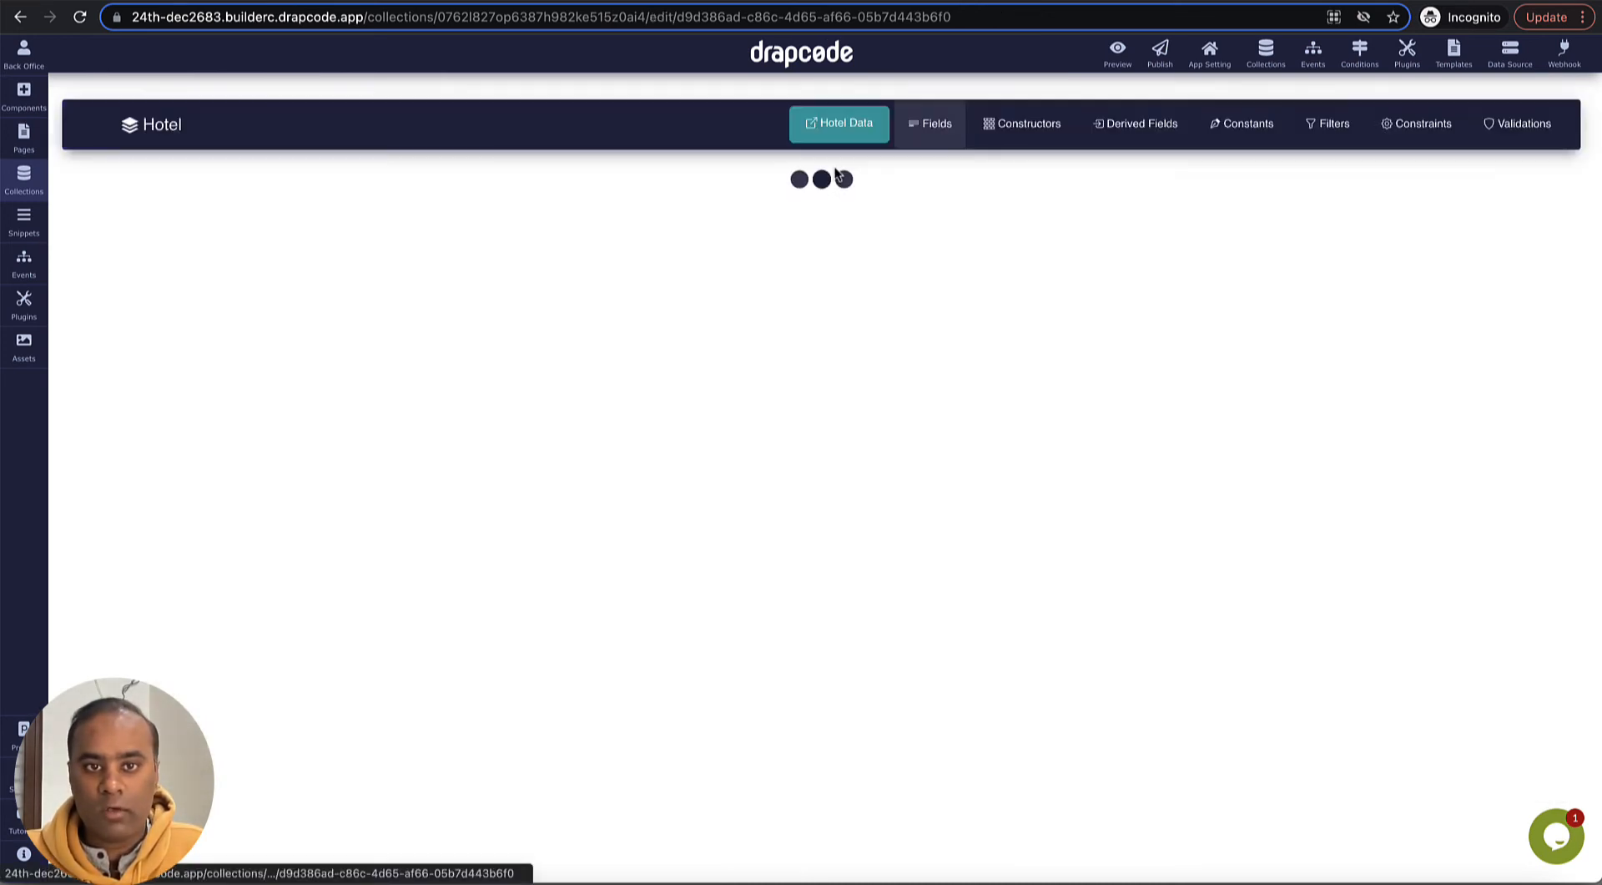
click(526, 376)
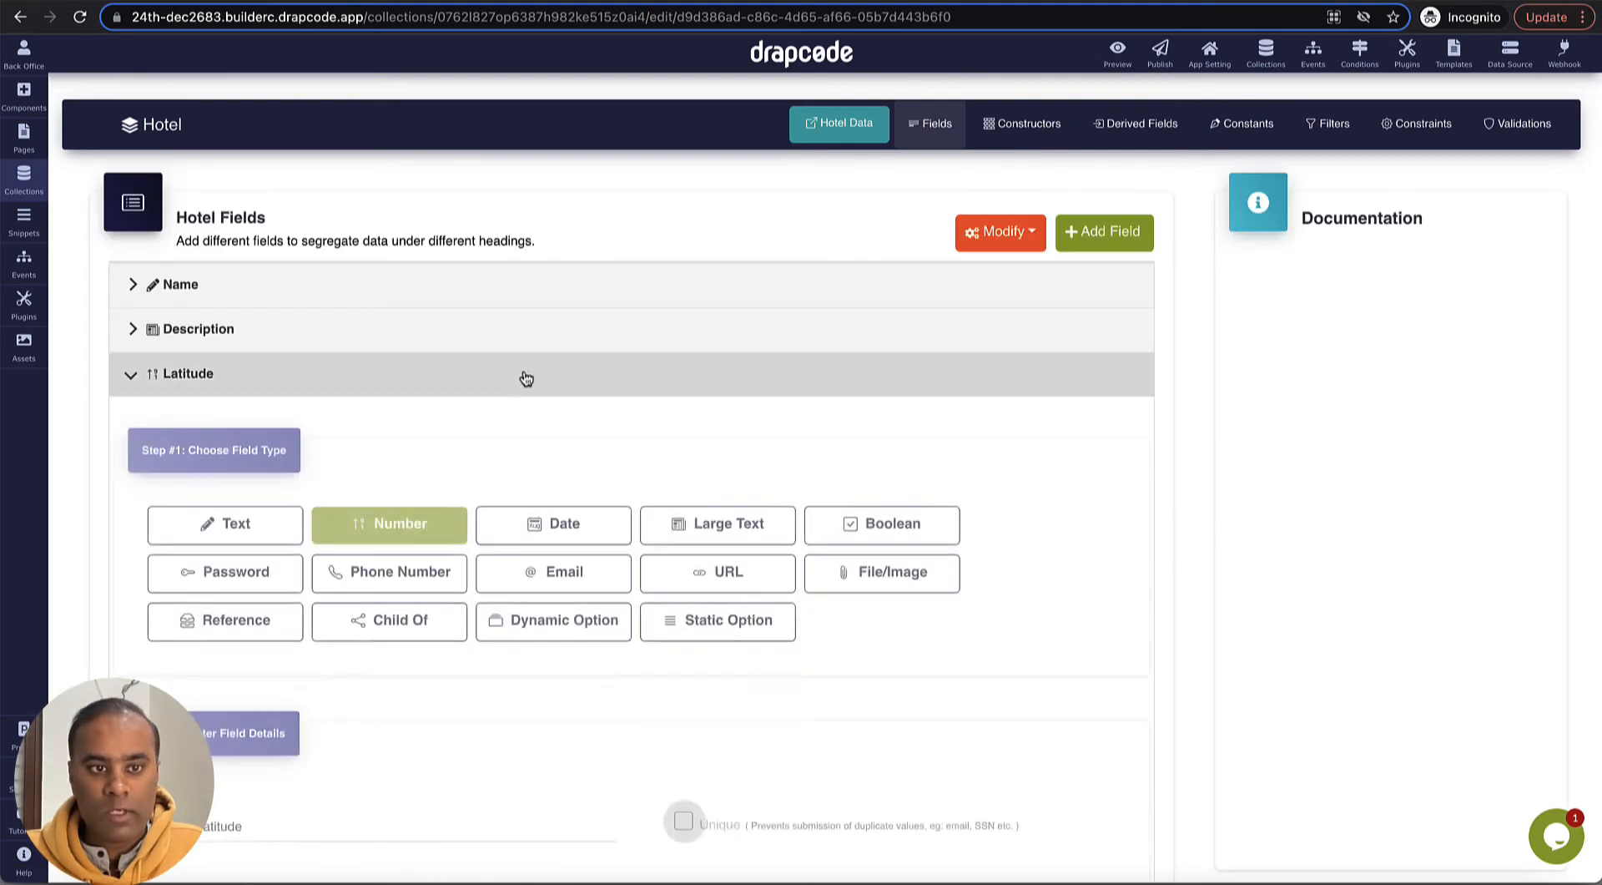
scroll(526, 375, down, 2)
scroll(414, 401, down, 3)
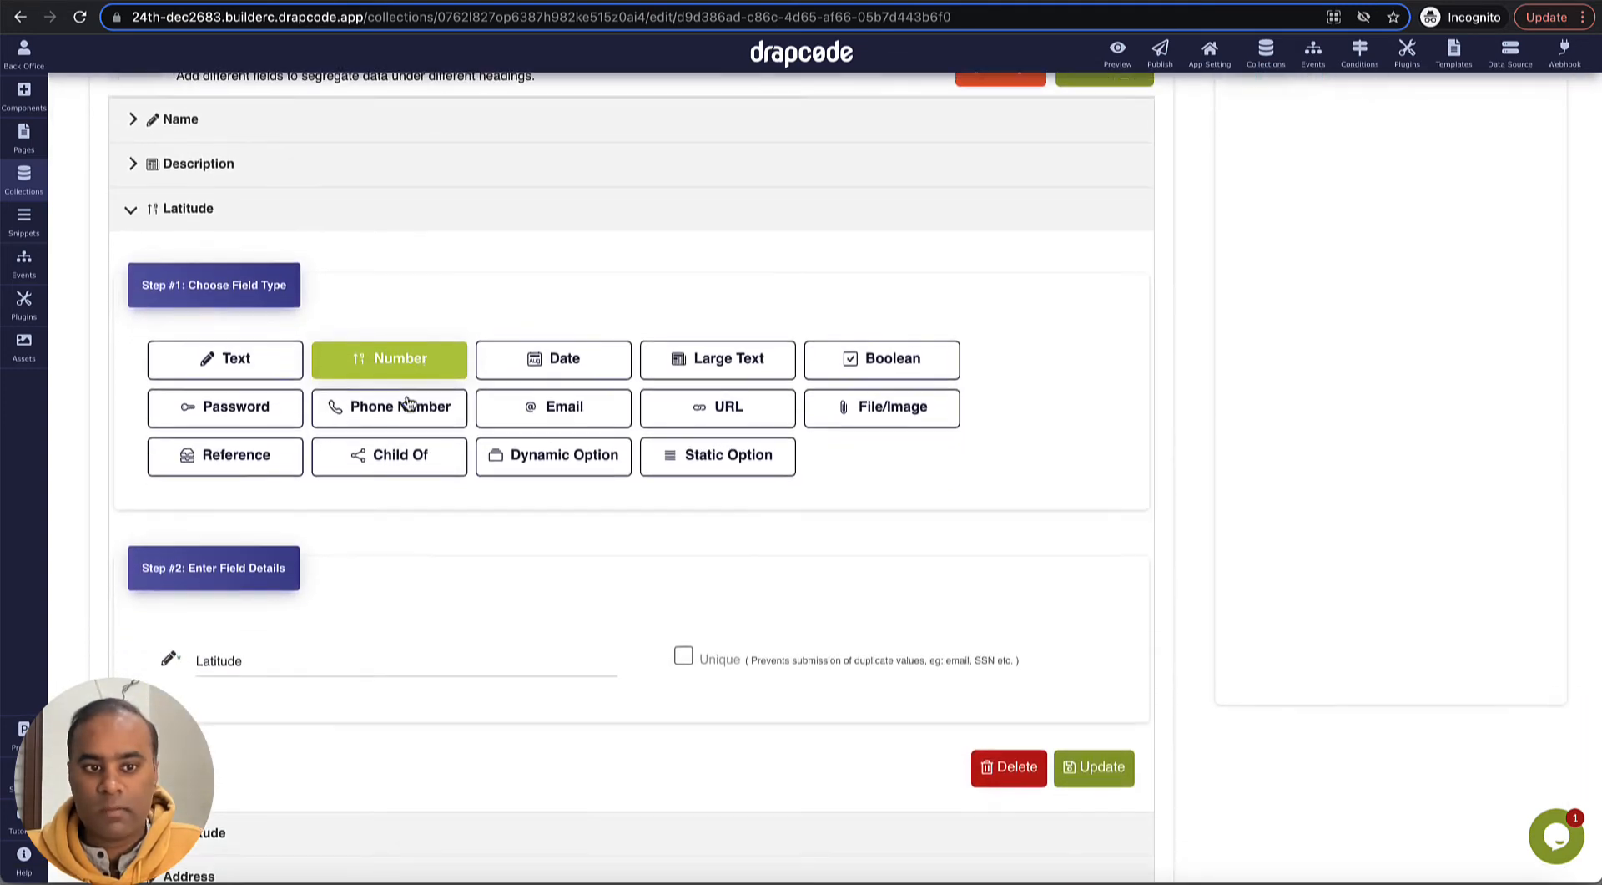
click(263, 673)
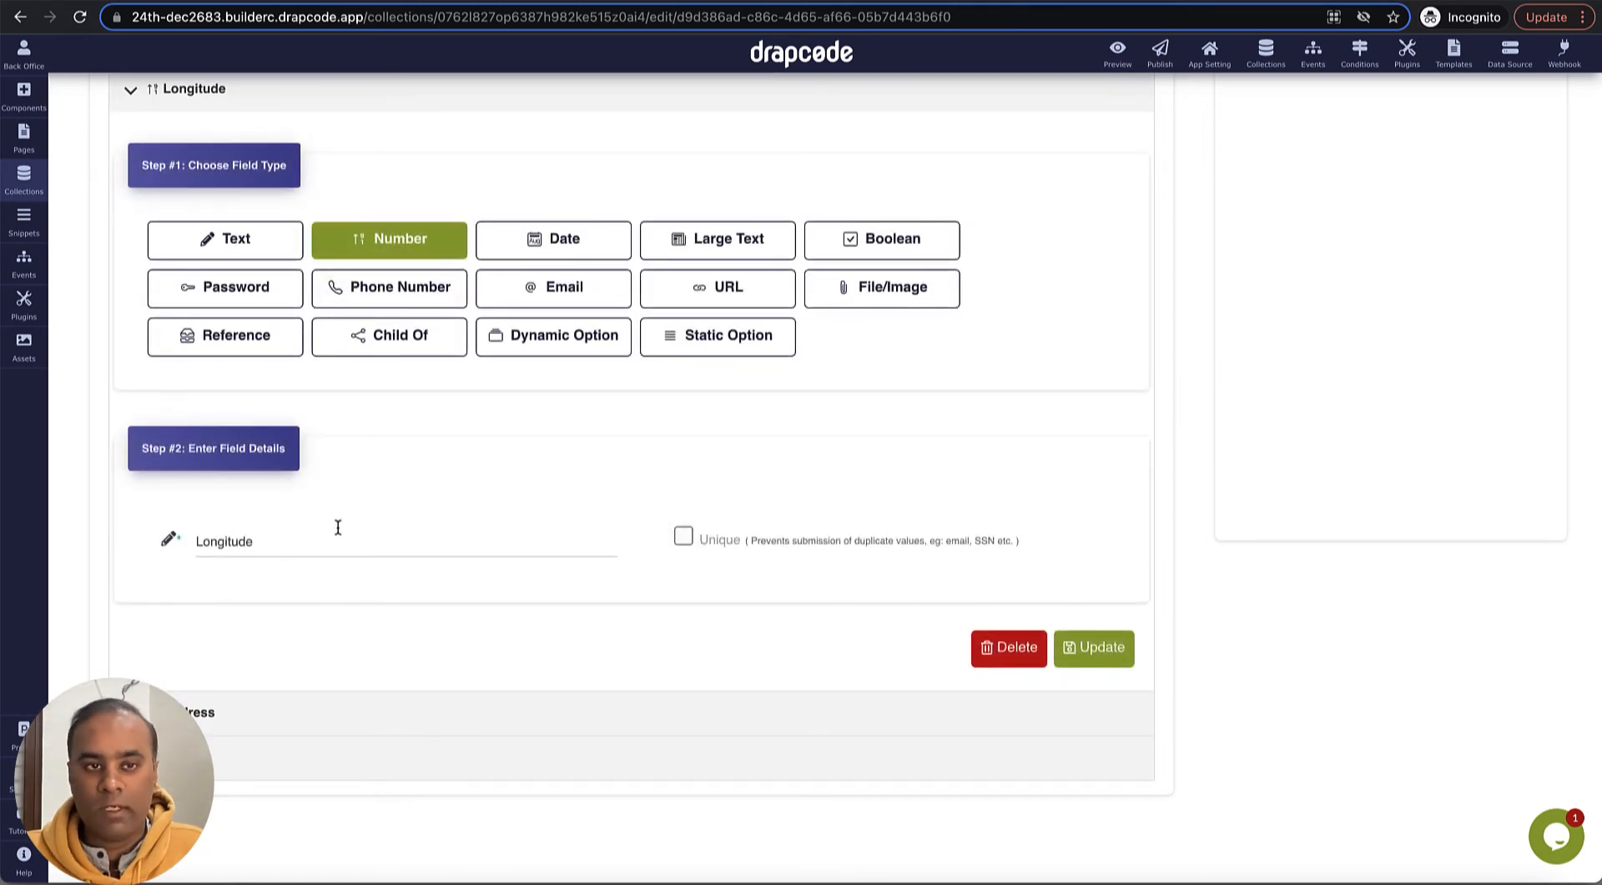
scroll(520, 452, up, 5)
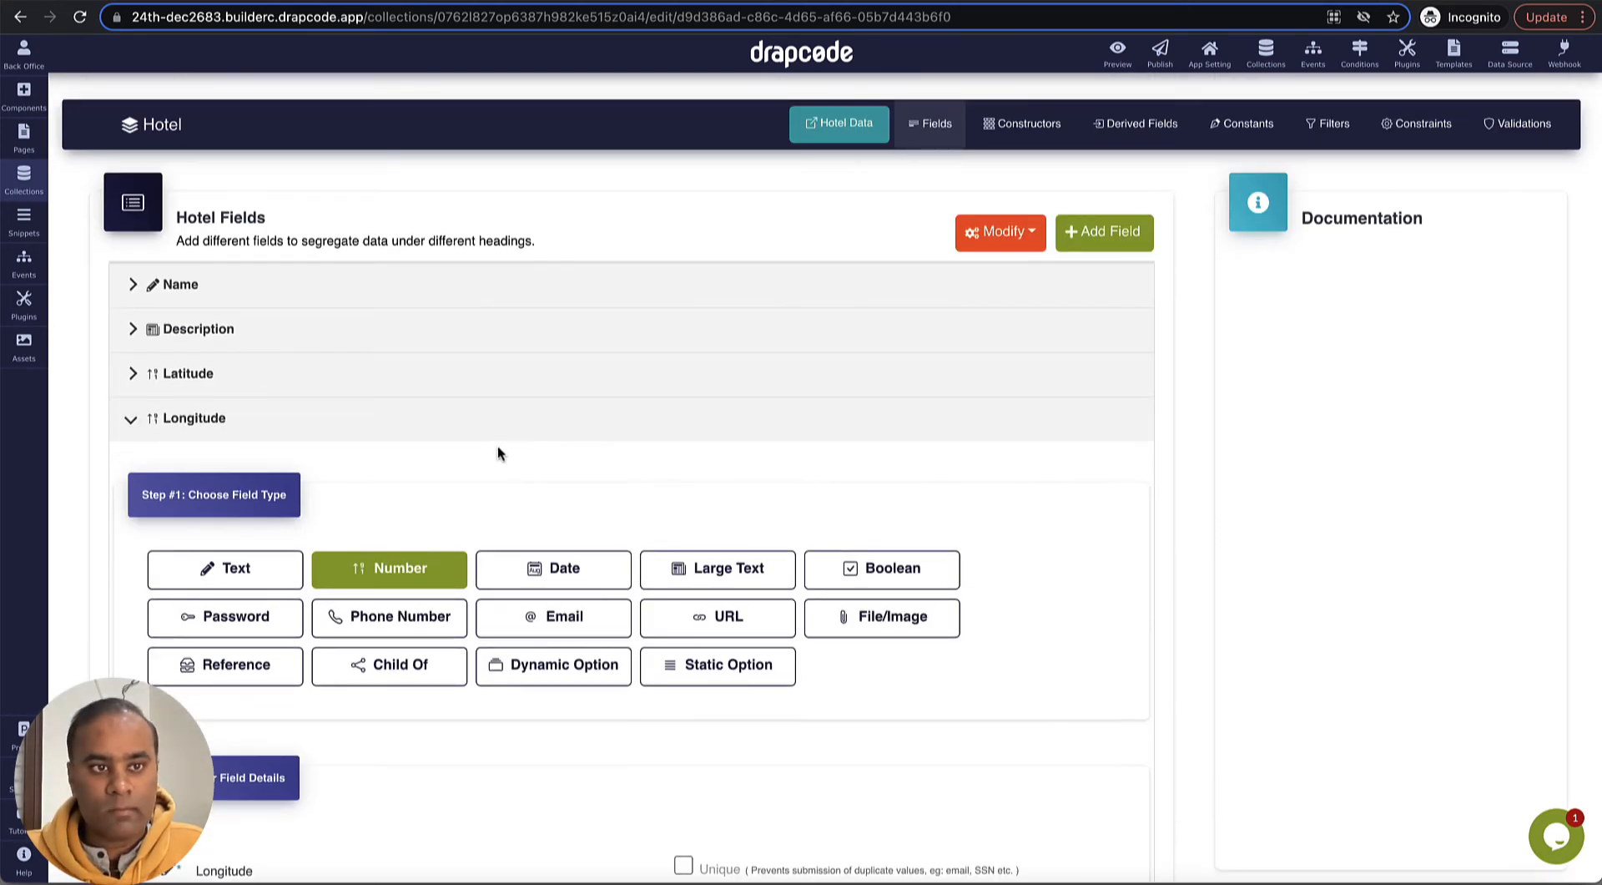
click(842, 123)
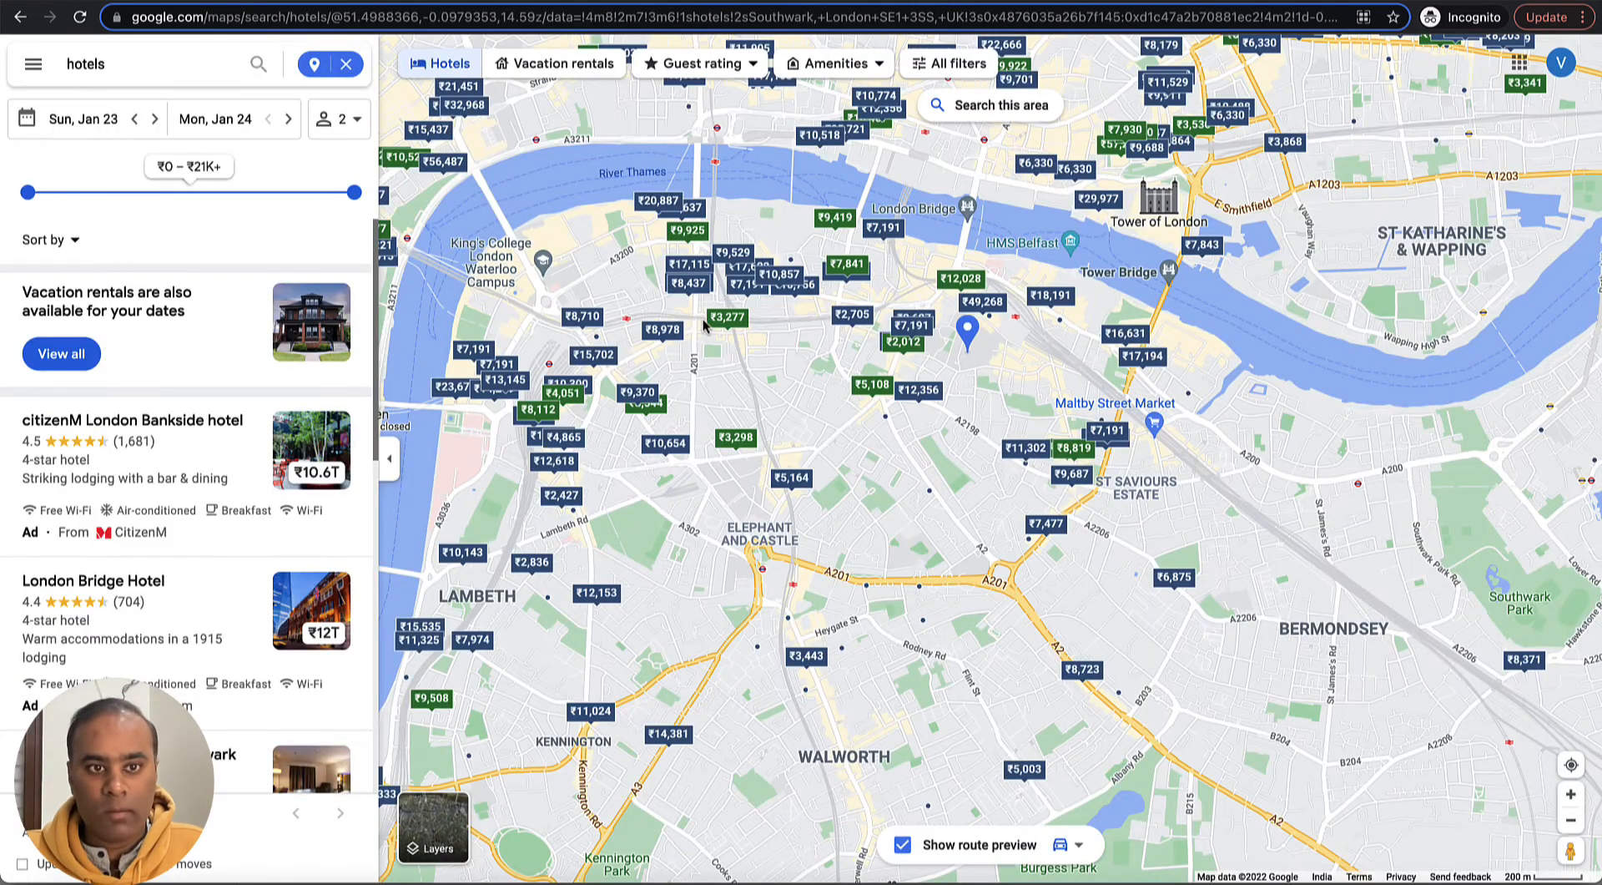
- Switch to Google Maps, open the ME London hotel north of the Thames and copy its name
drag(776, 221, 910, 333)
drag(749, 226, 928, 328)
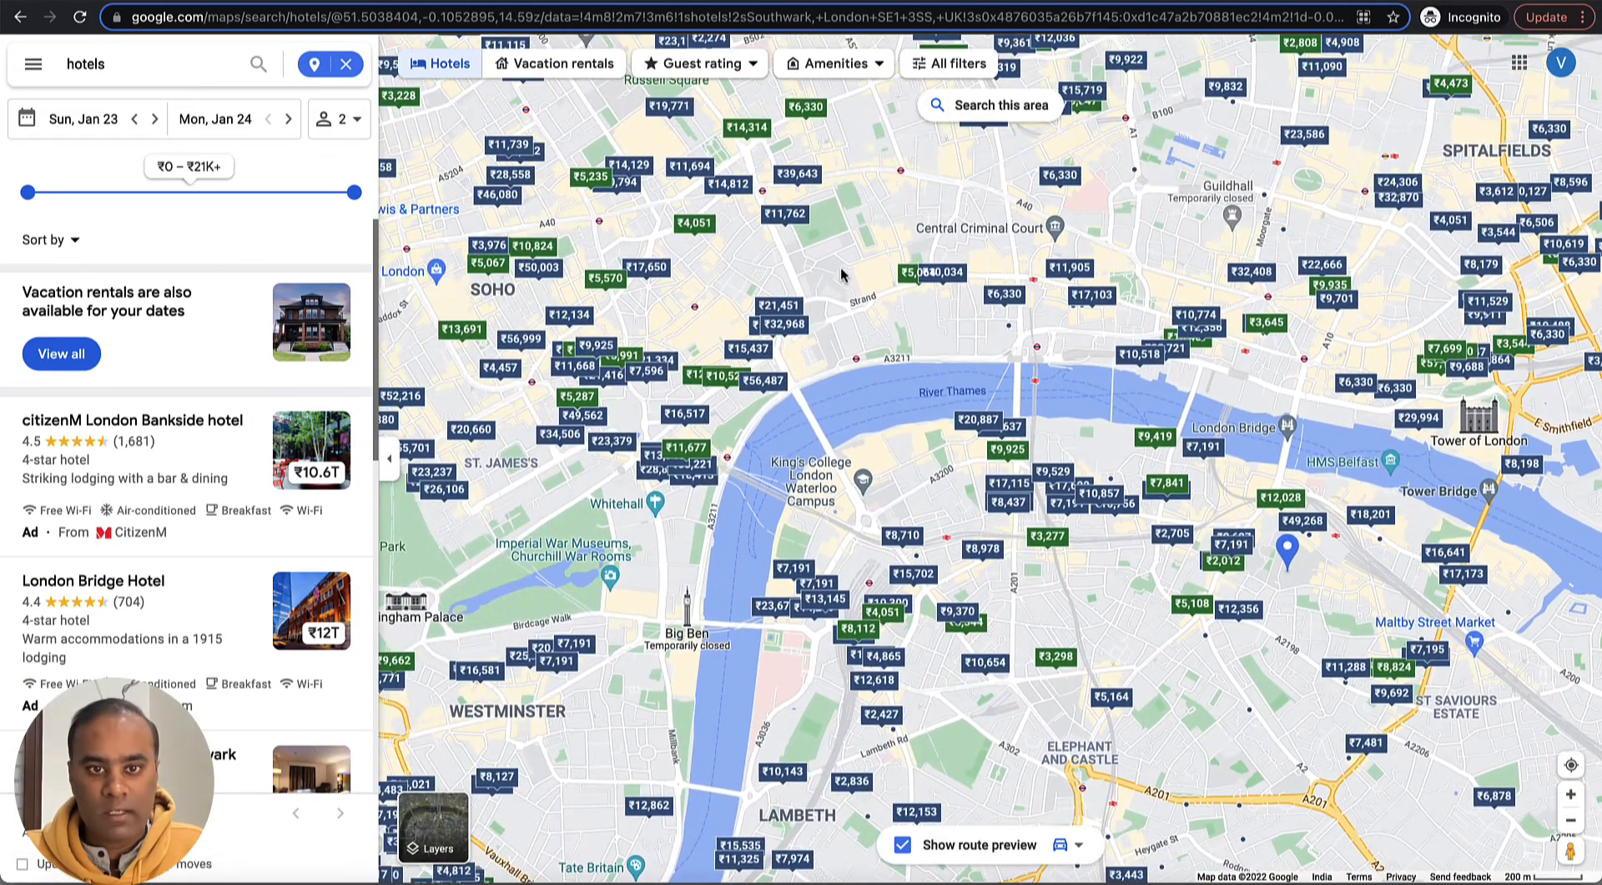
drag(842, 261, 894, 272)
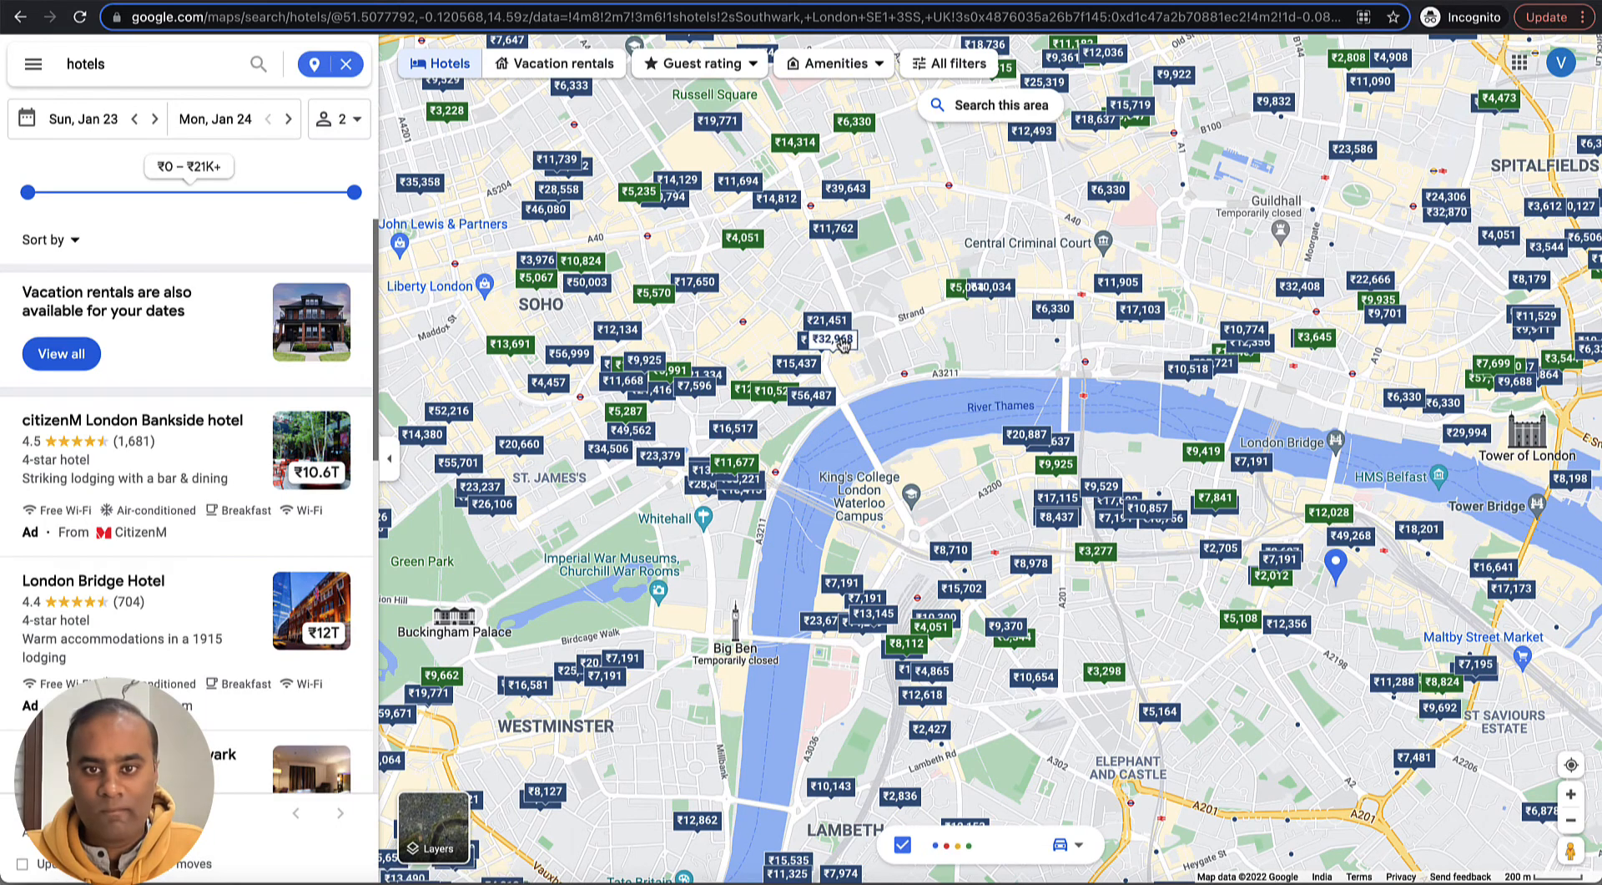
click(839, 338)
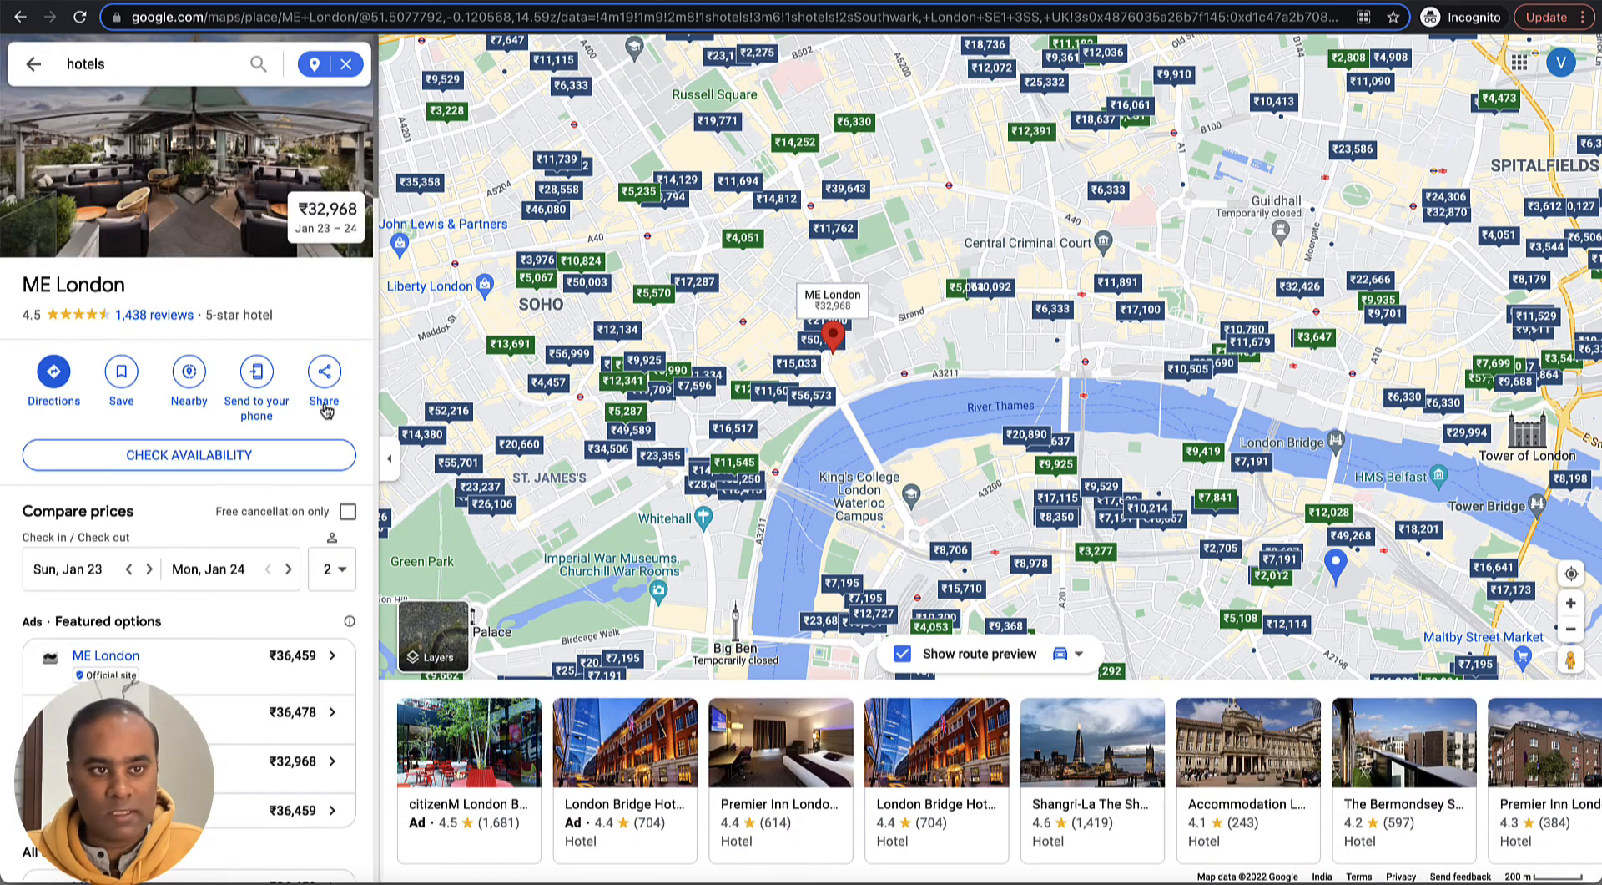
triple_click(174, 288)
key(ctrl+c)
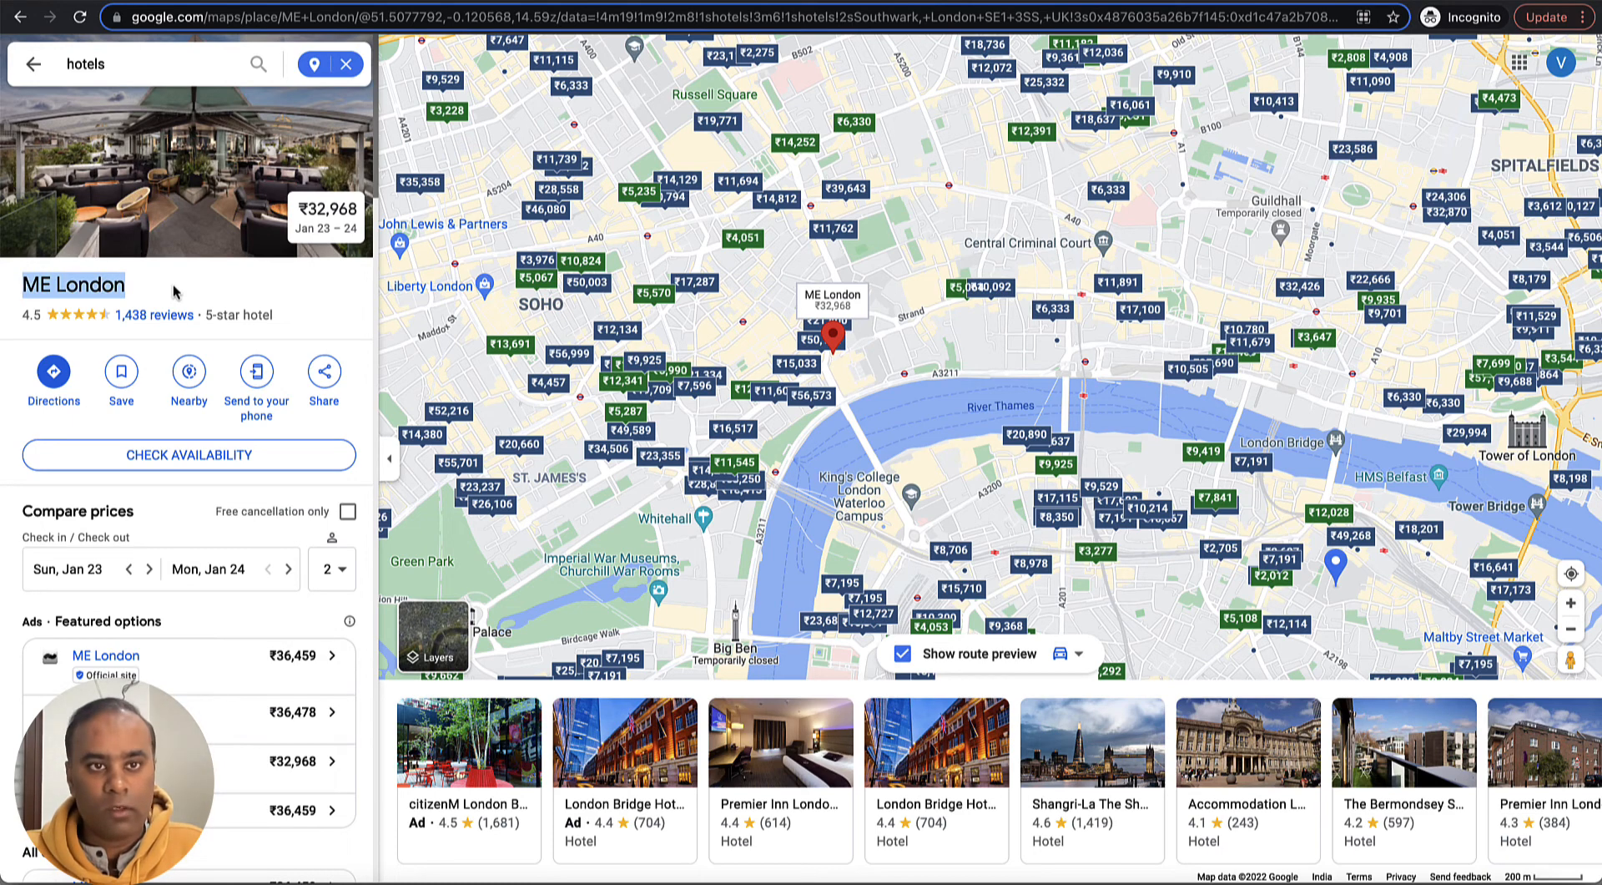
- Switch back to DrapCode, start a new Hotel record and set its name to ME London
key(alt+Tab)
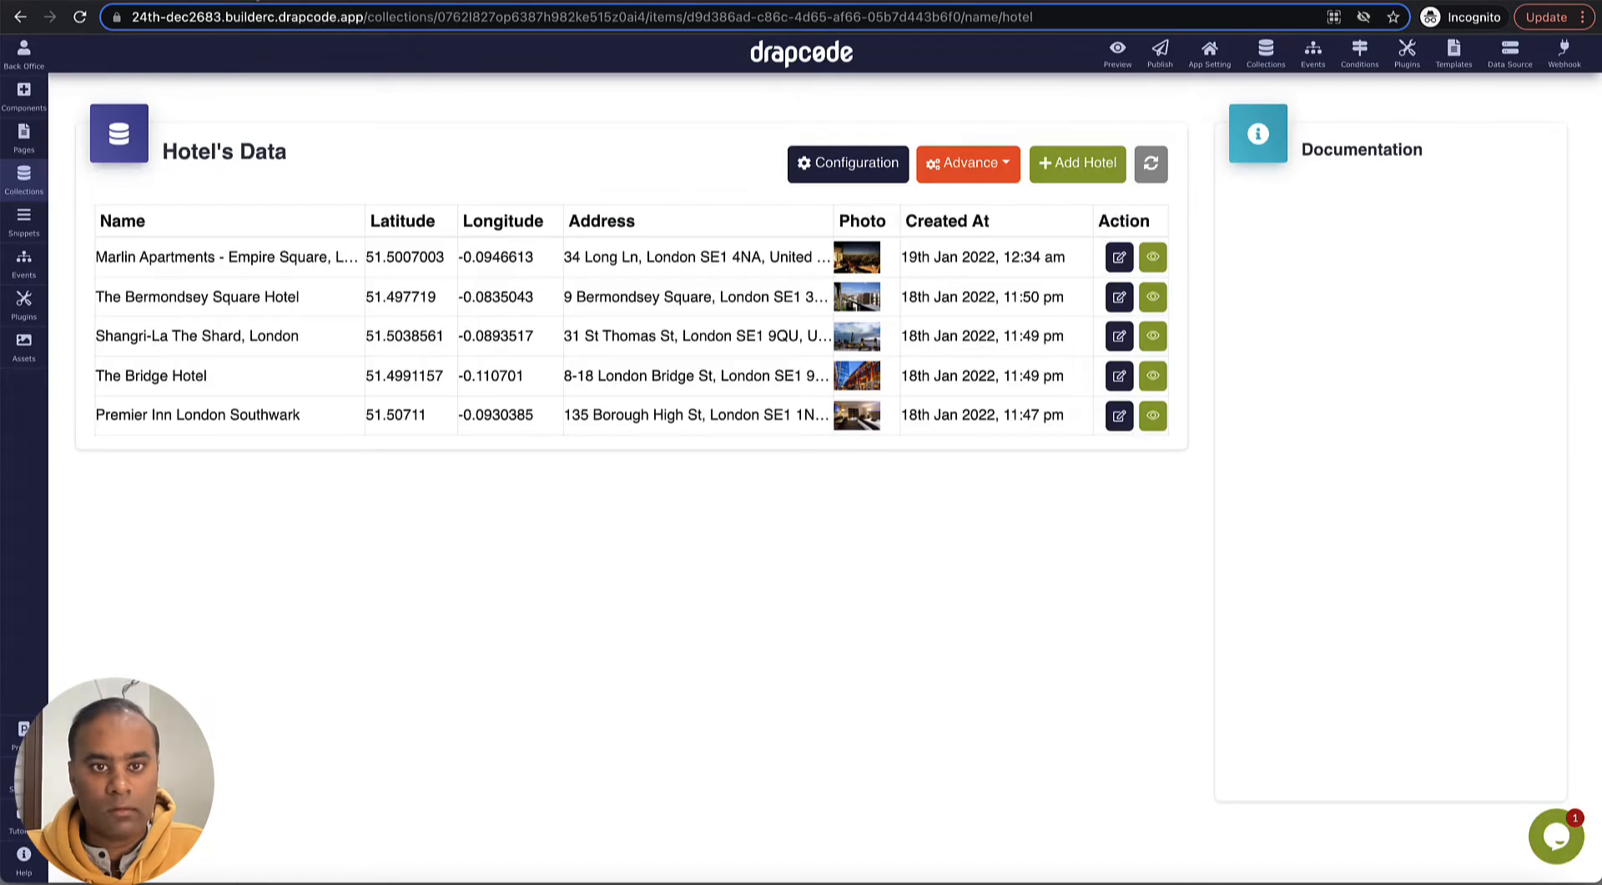
click(1088, 167)
click(594, 216)
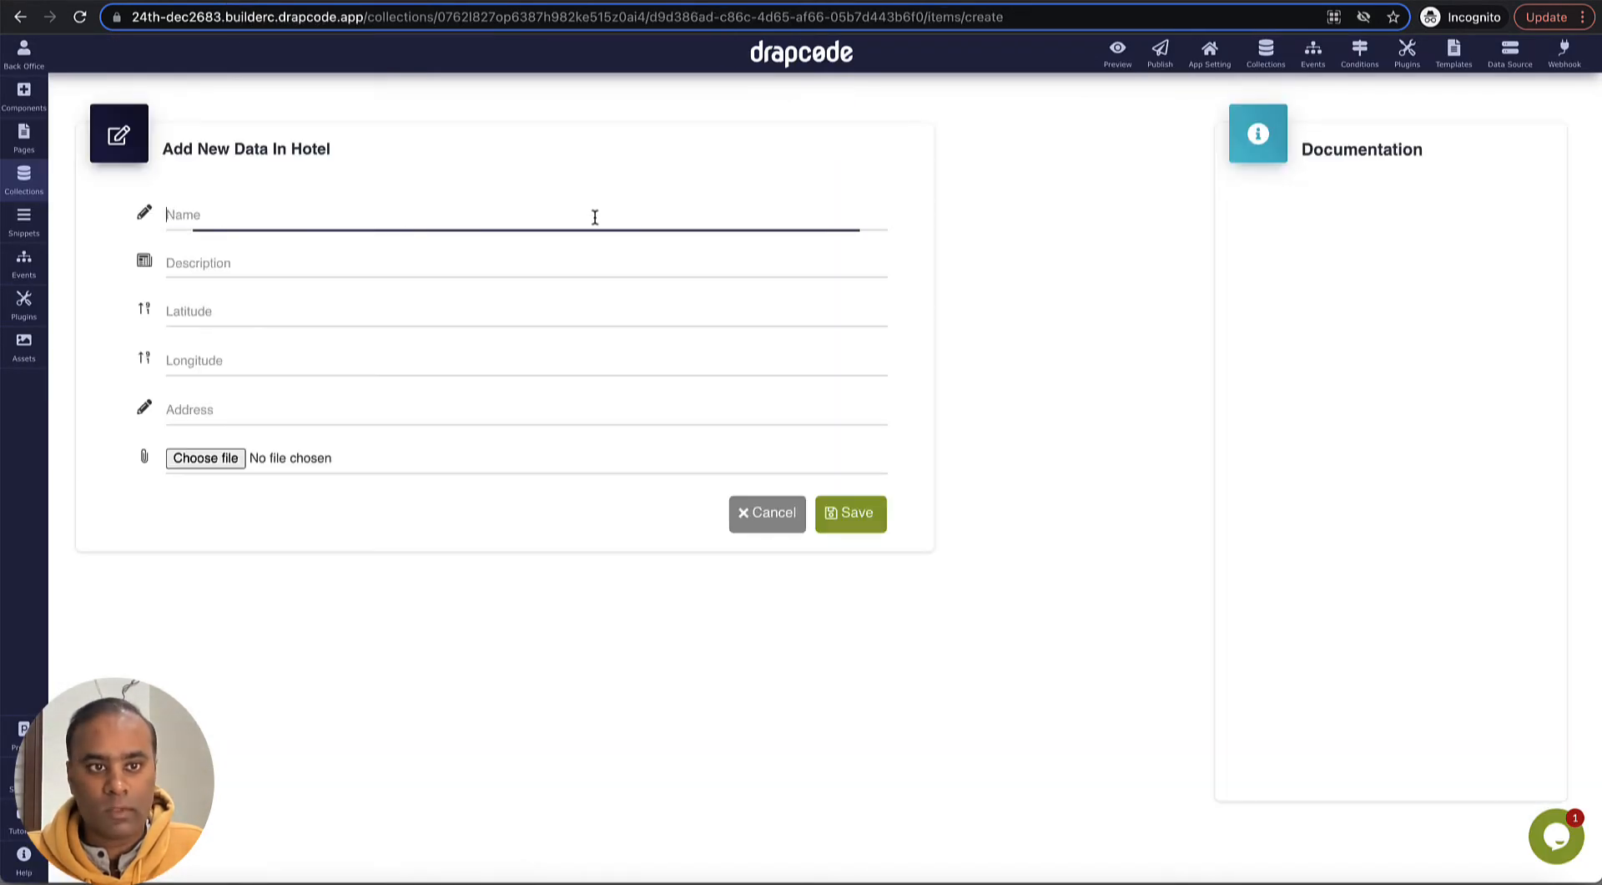
key(ctrl+v)
- Copy the review count and star rating from Google Maps into the Description field as "1,438 reviews·5-star hotel"
click(576, 262)
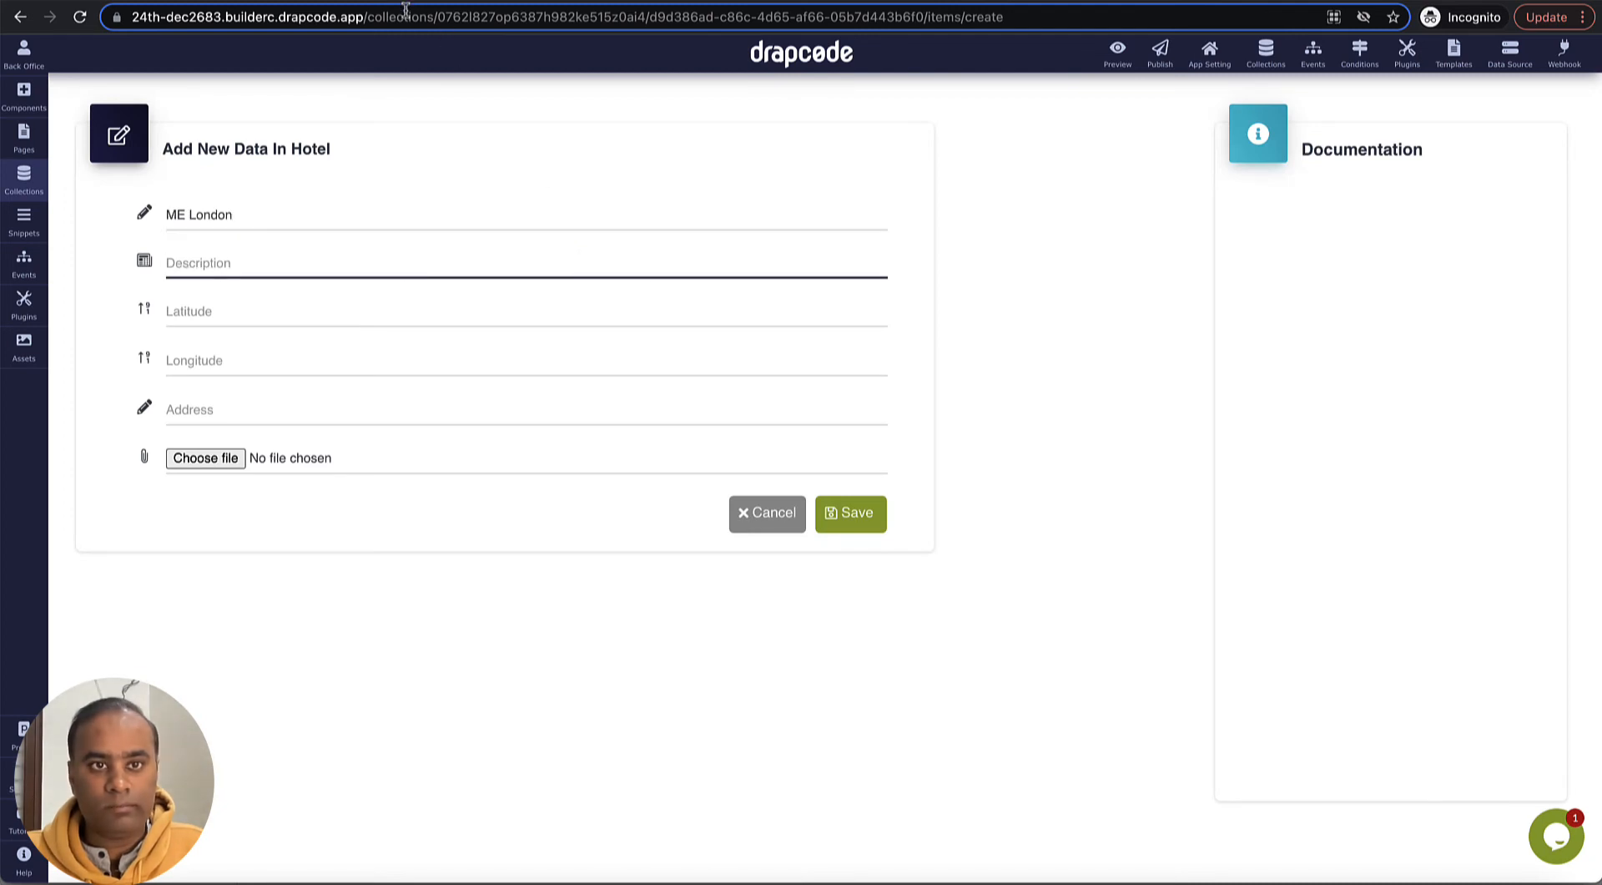
key(alt+Tab)
drag(274, 315, 119, 325)
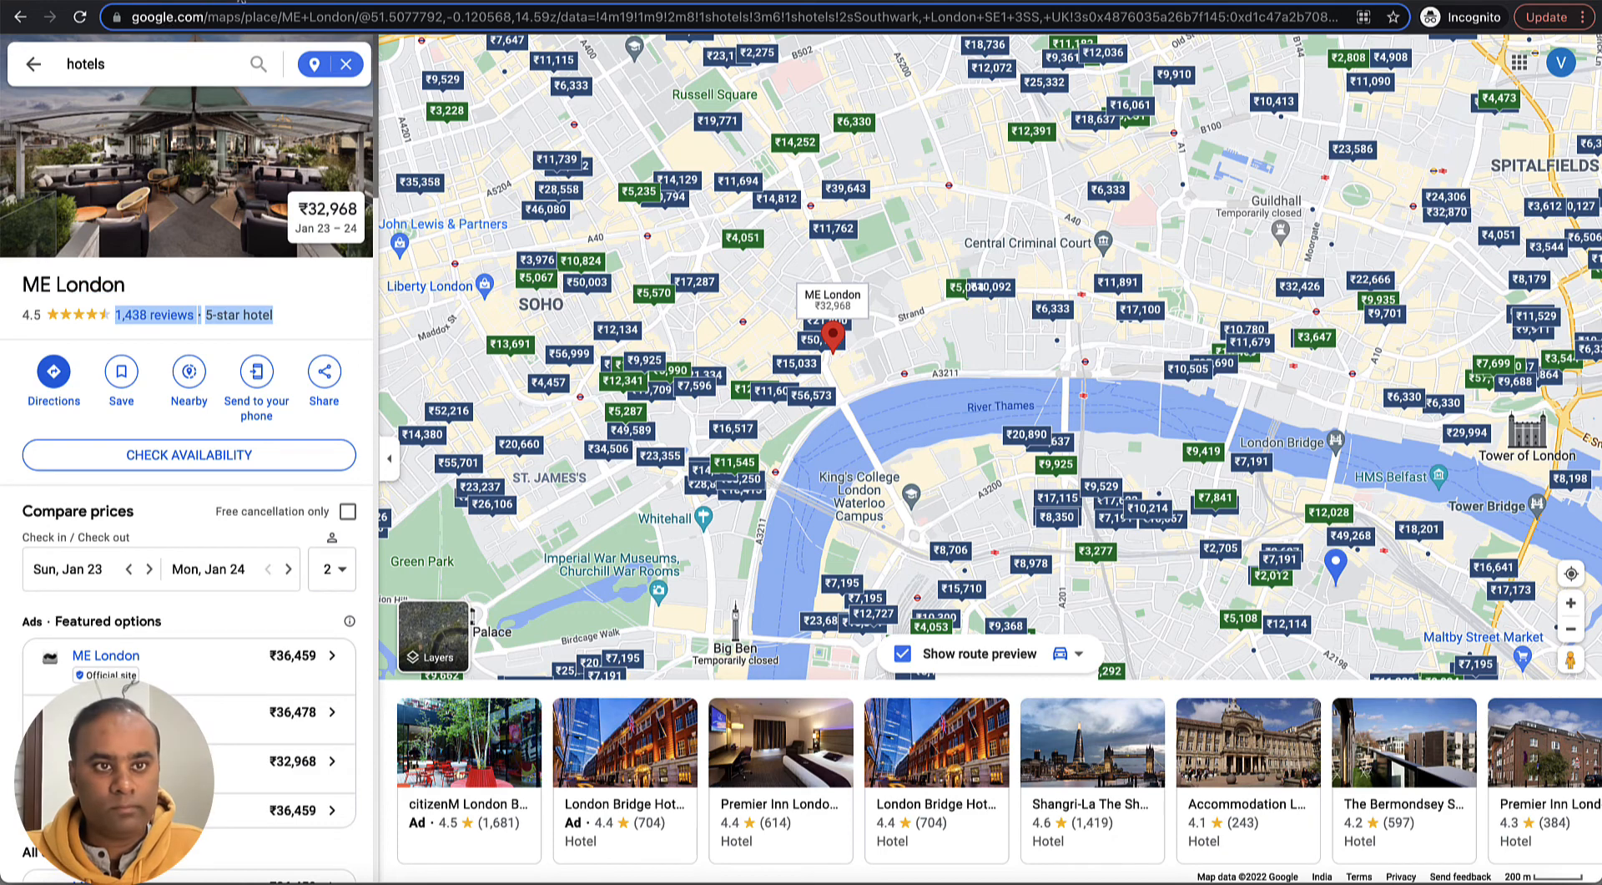
key(alt+Tab)
text(1,438 reviews·5-star hotel)
- Copy the latitude 51.5077792 from the hotel's Google Maps URL into the record's Latitude field
click(297, 312)
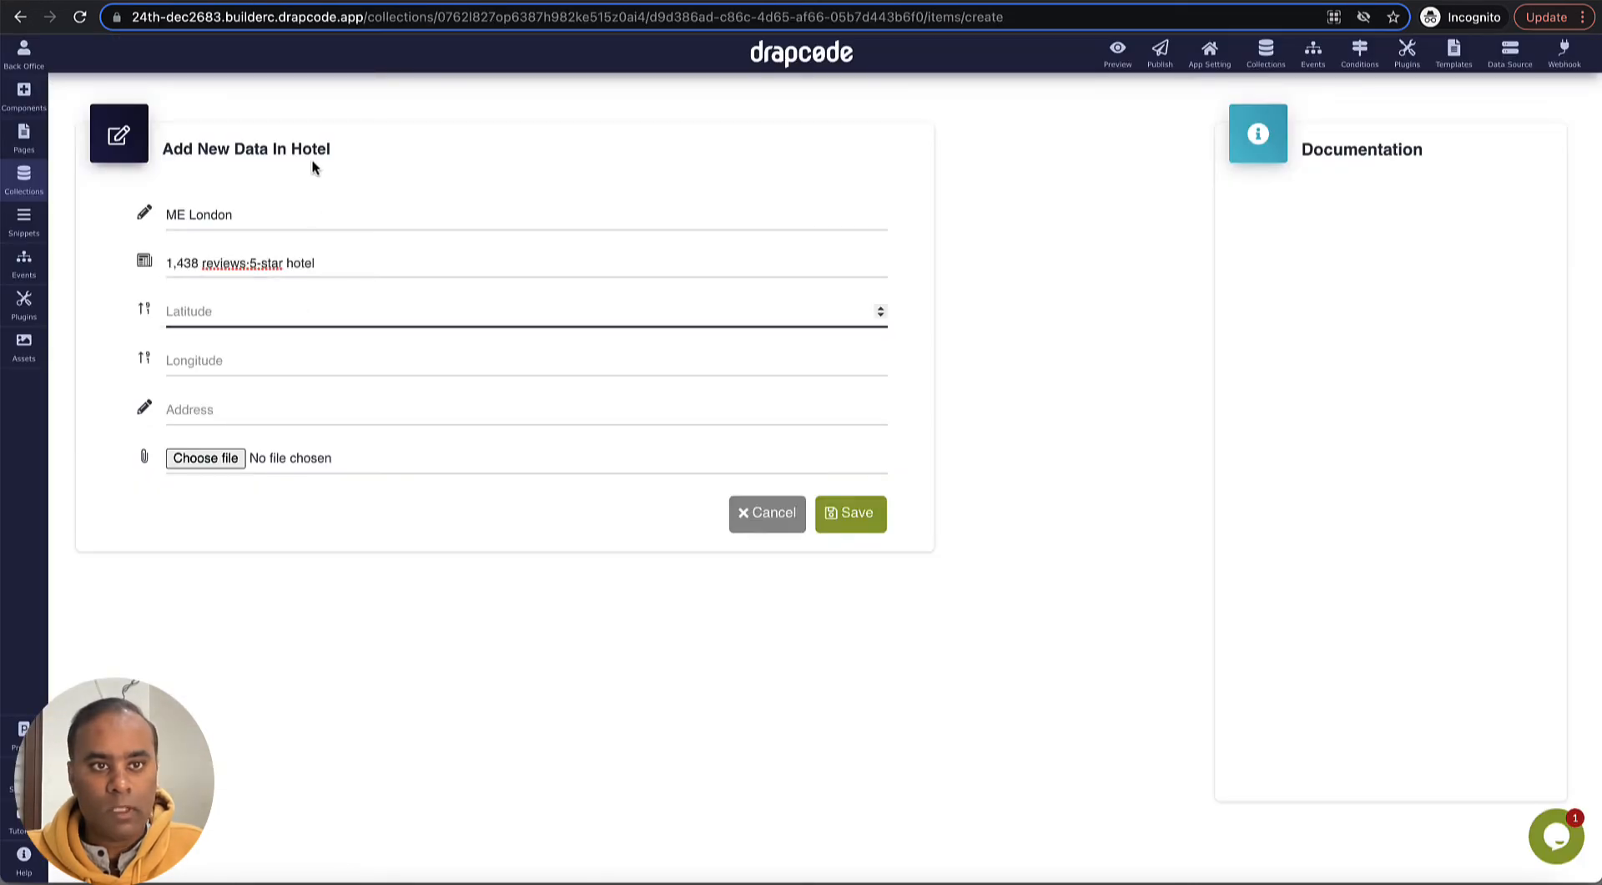
click(383, 1)
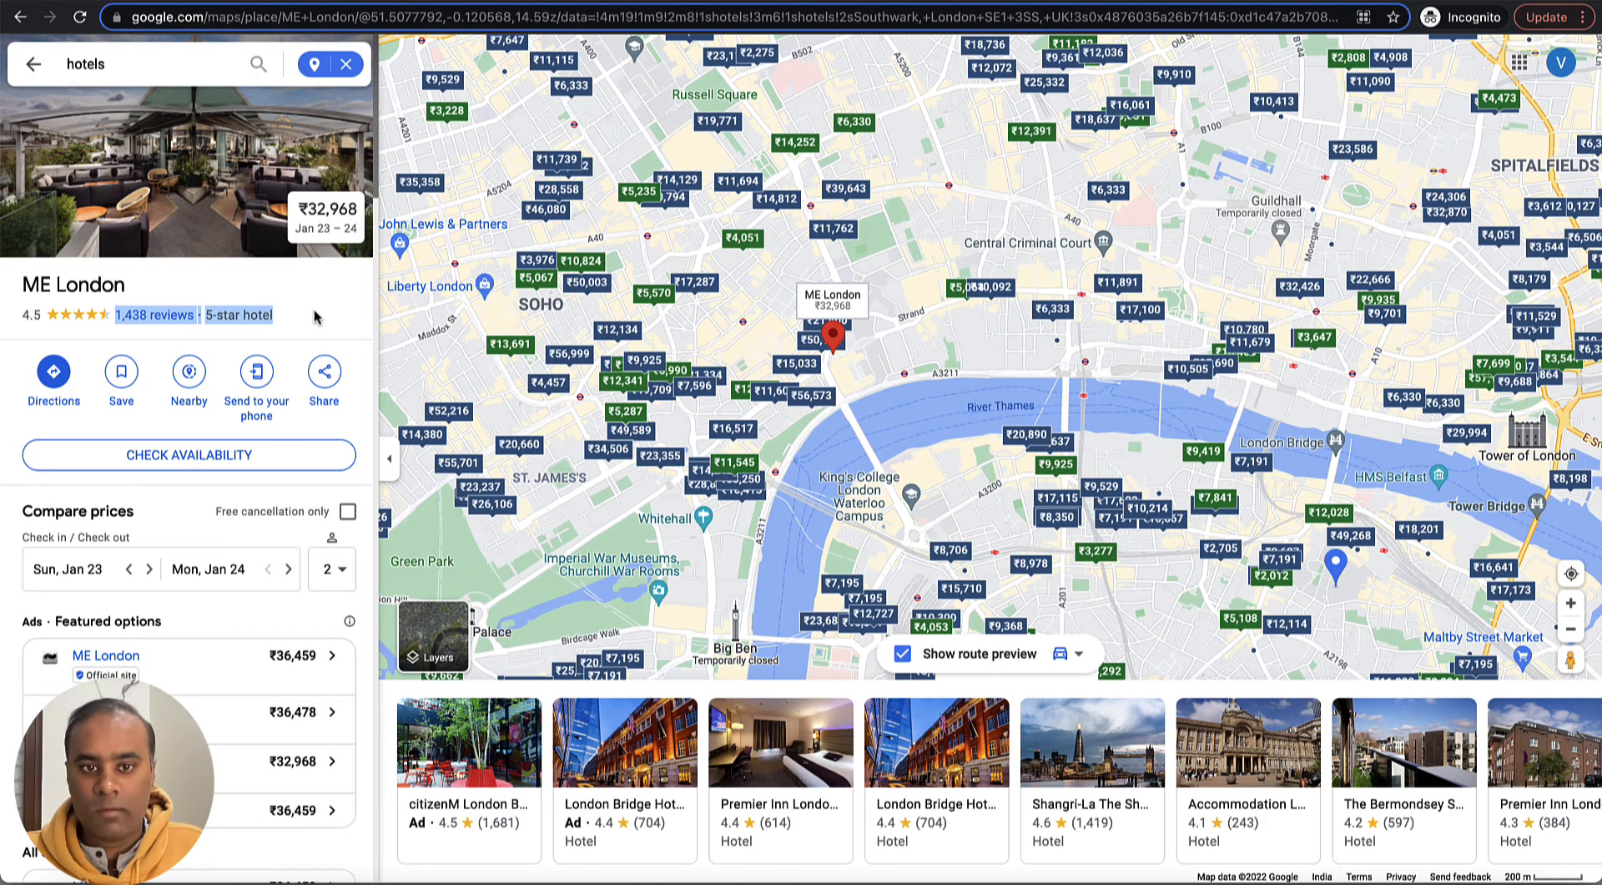
click(417, 17)
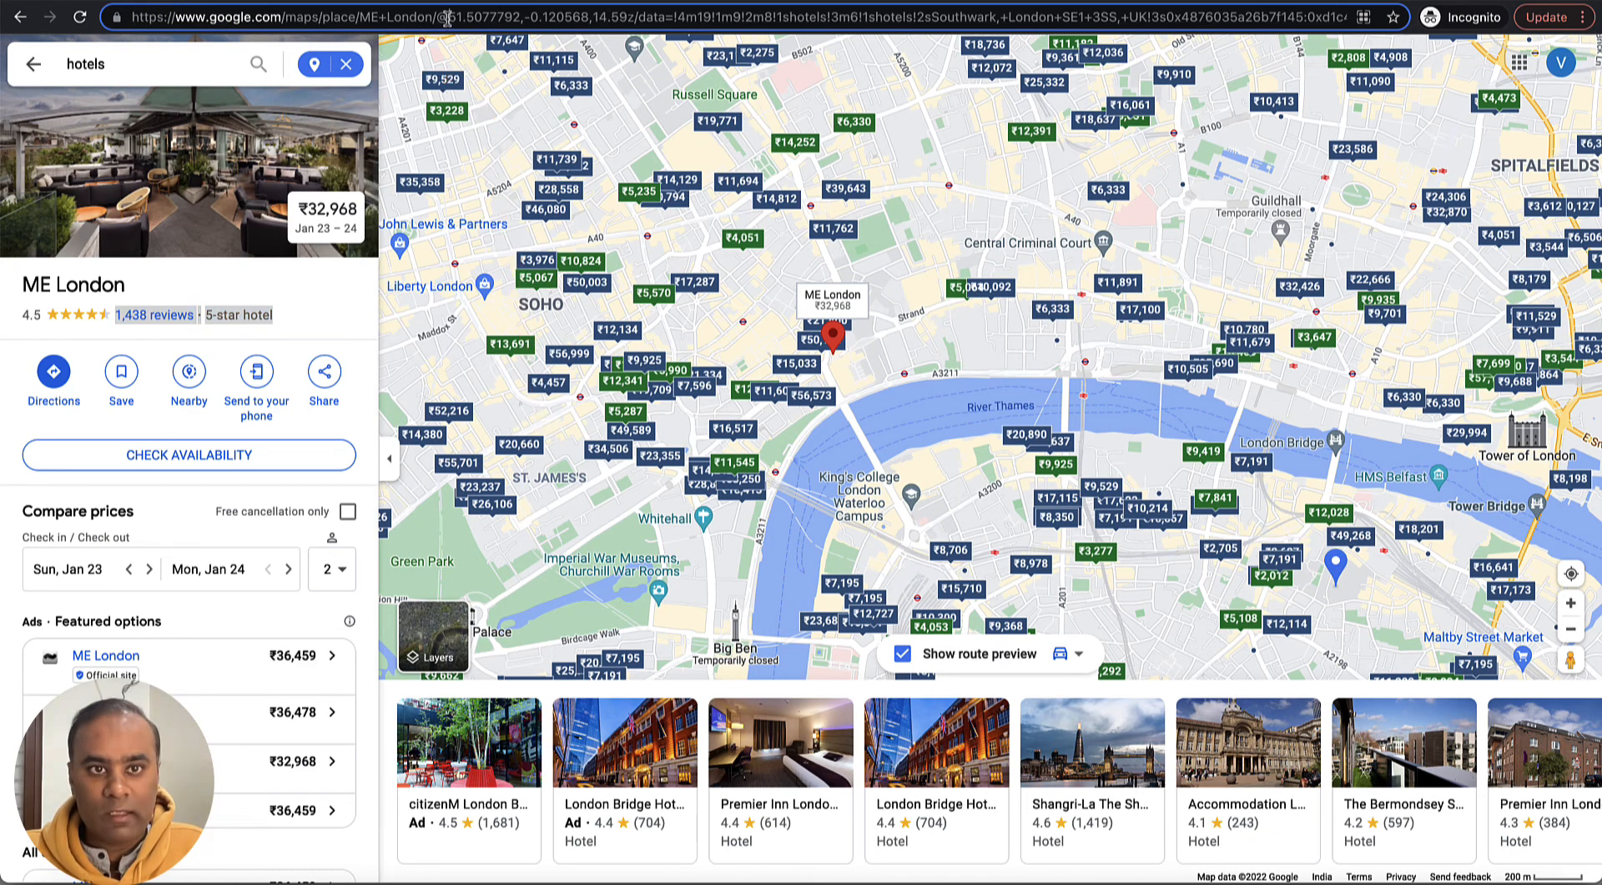
drag(446, 16, 567, 16)
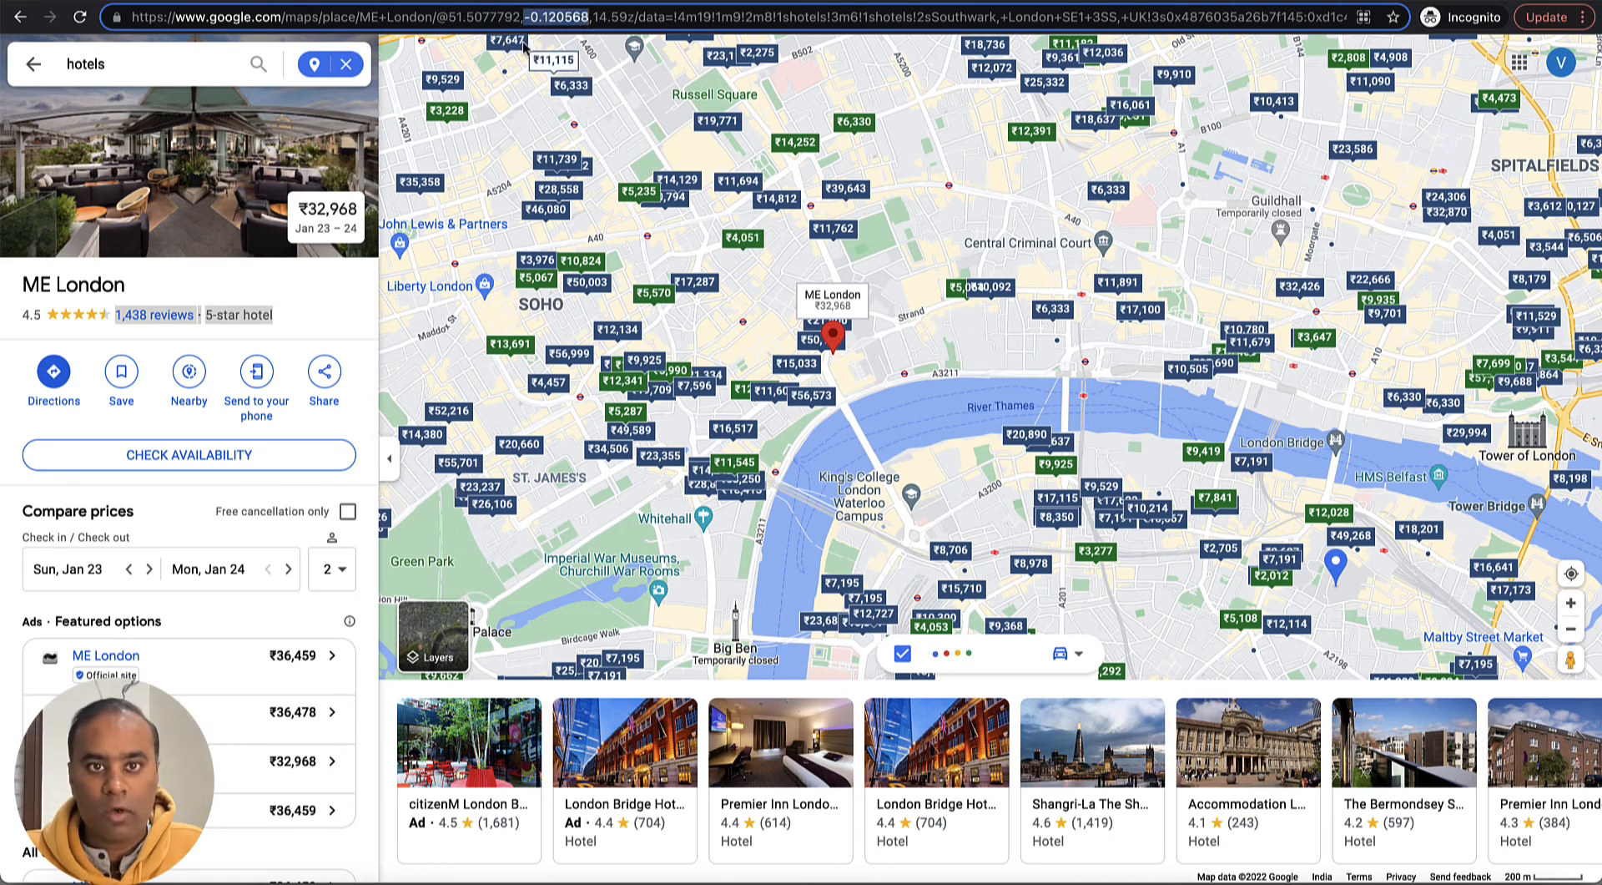
click(498, 16)
drag(449, 17, 521, 17)
key(ctrl+c)
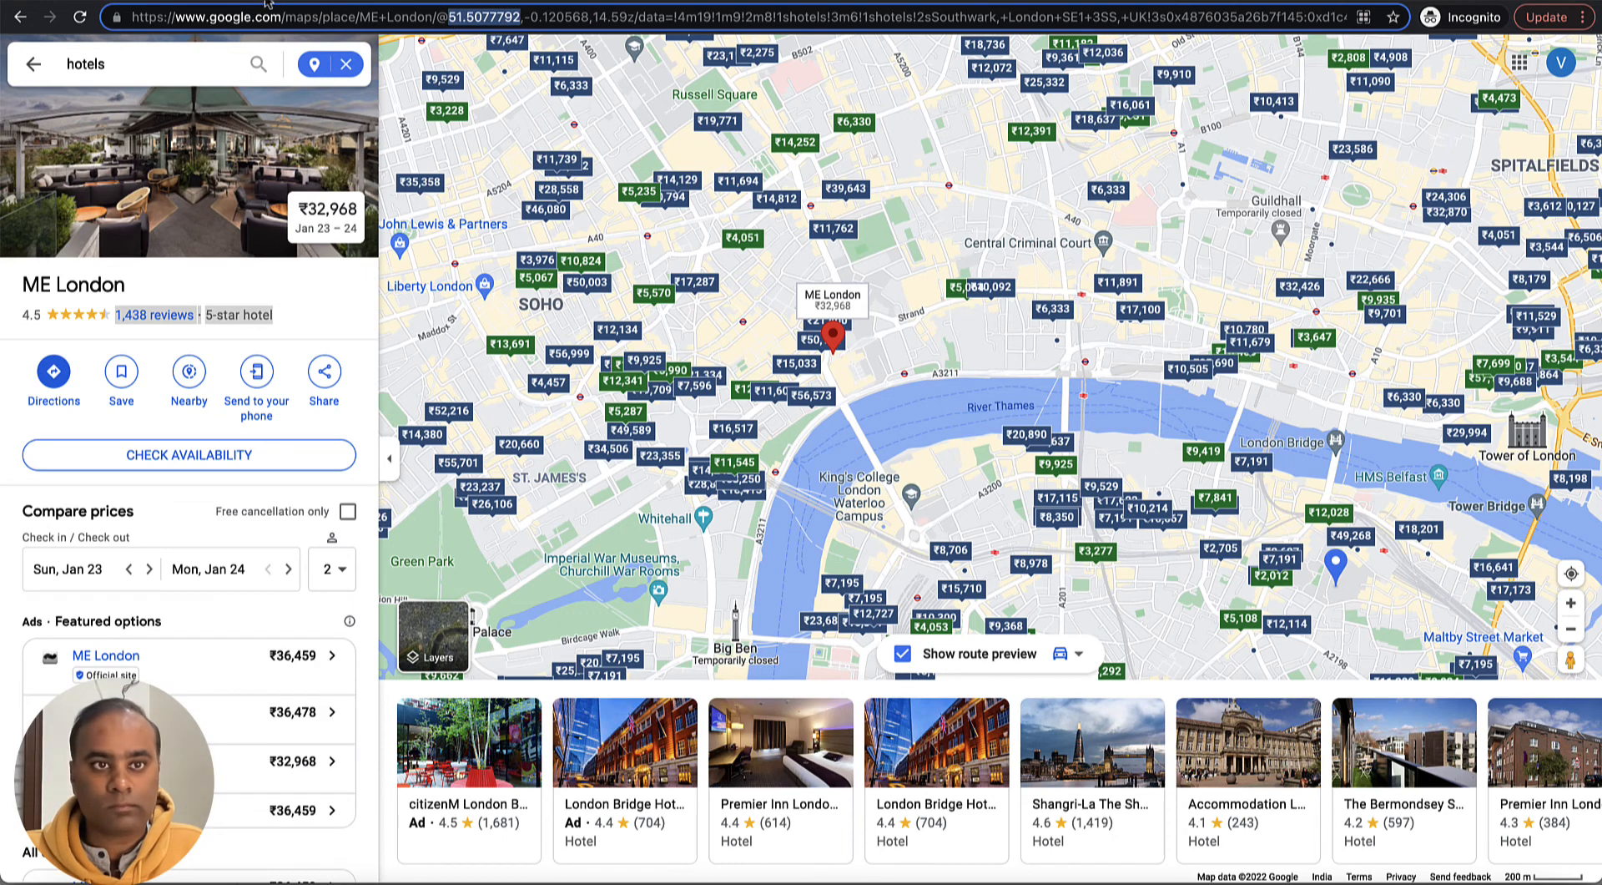
key(alt+Tab)
key(ctrl+v)
- Copy the longitude -0.120568 from the hotel's Google Maps URL into the record's Longitude field
click(380, 362)
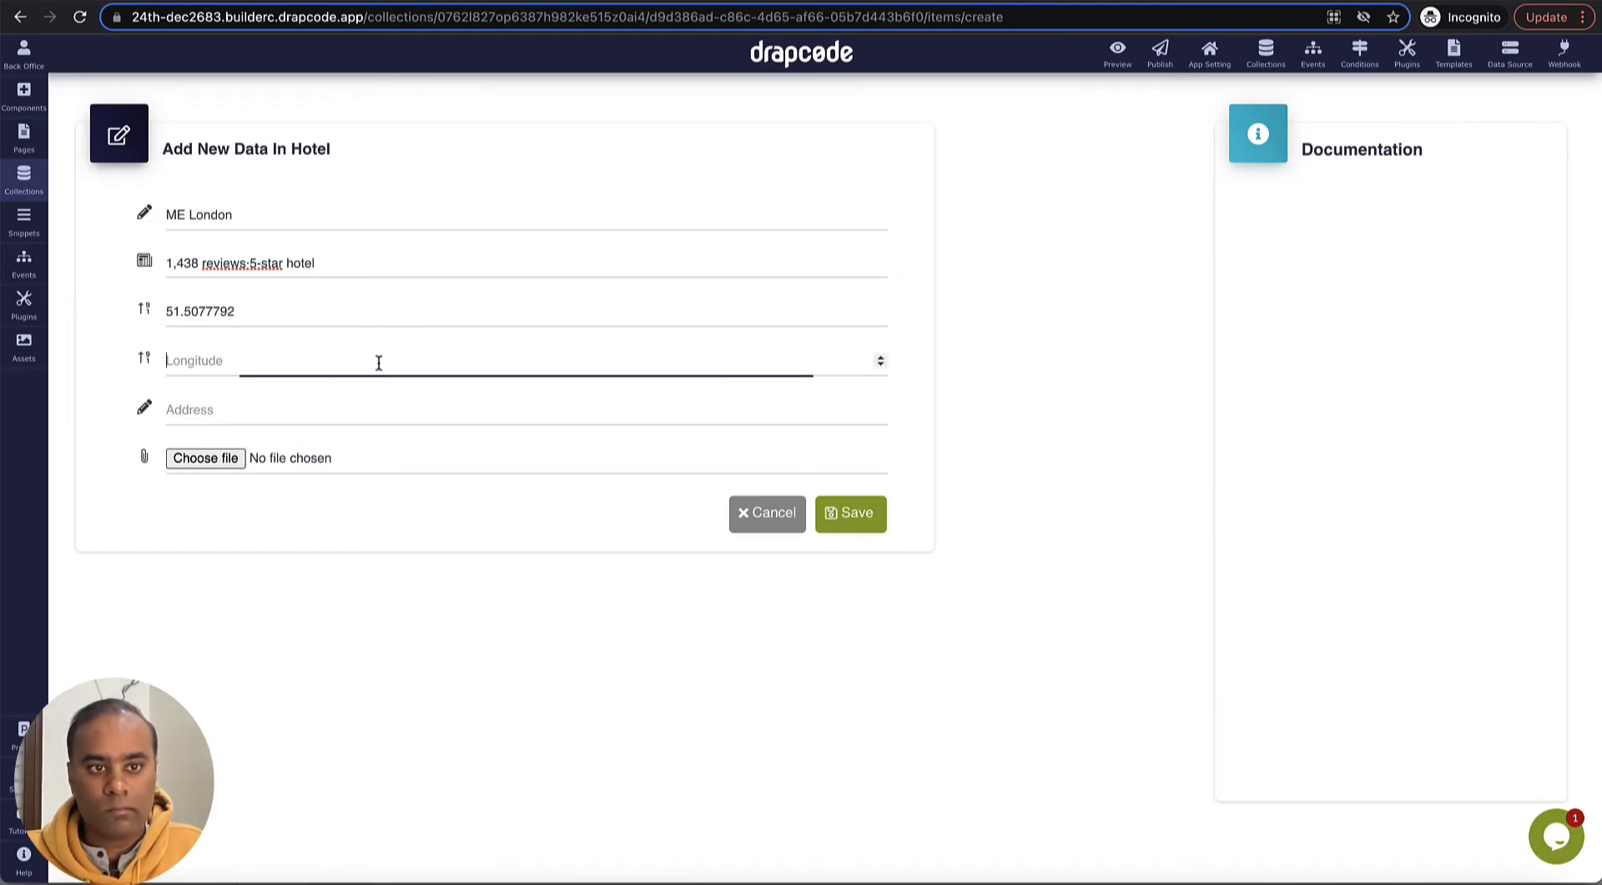
key(alt+Tab)
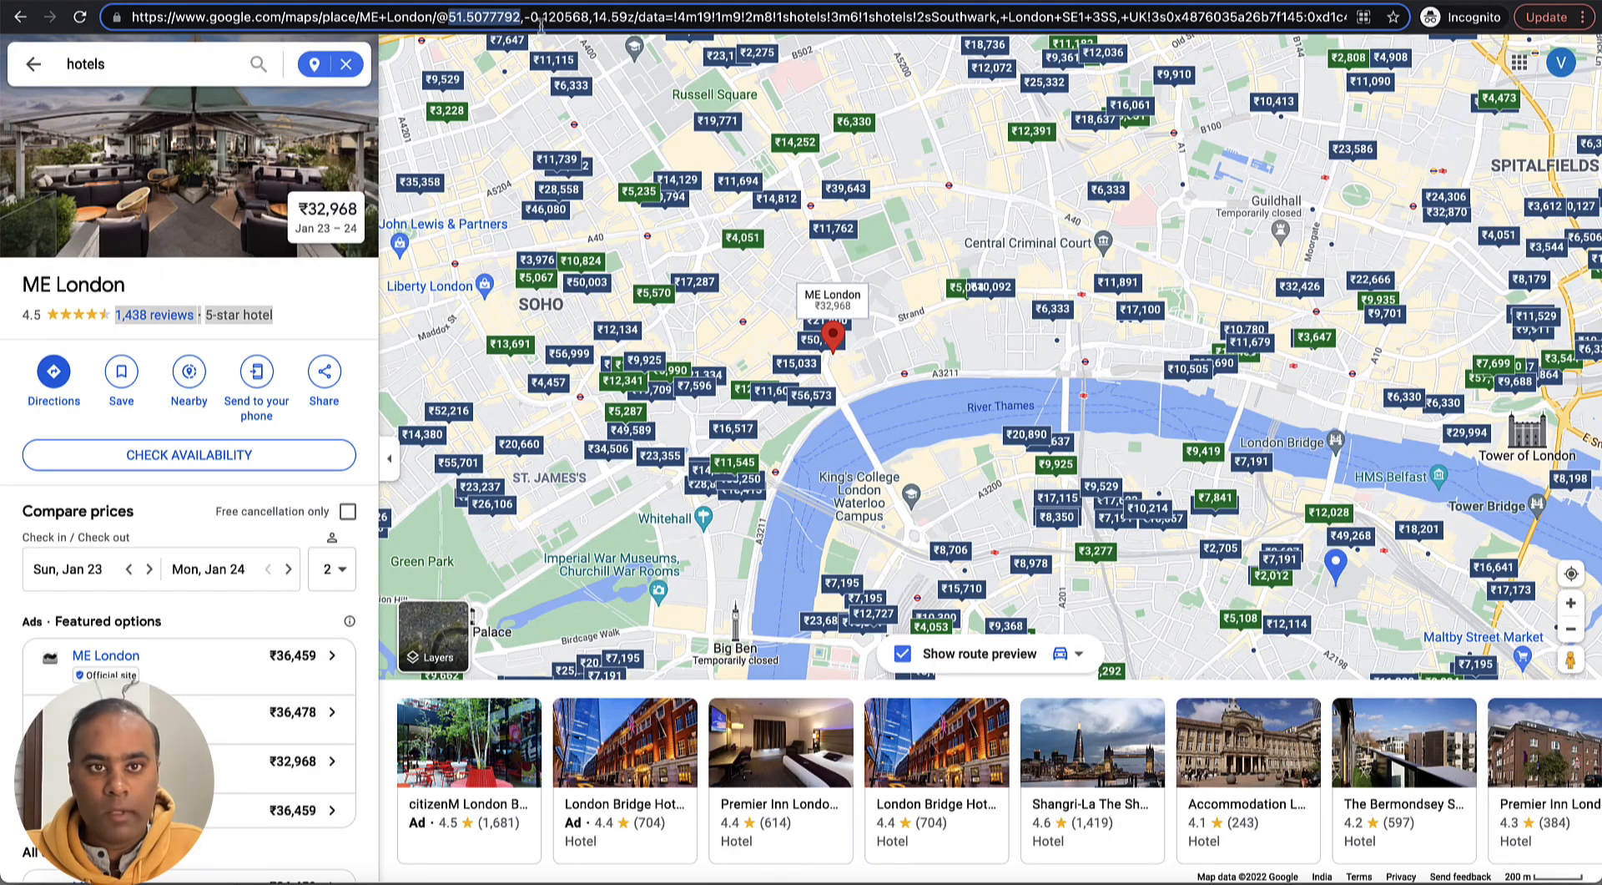
drag(526, 16, 580, 16)
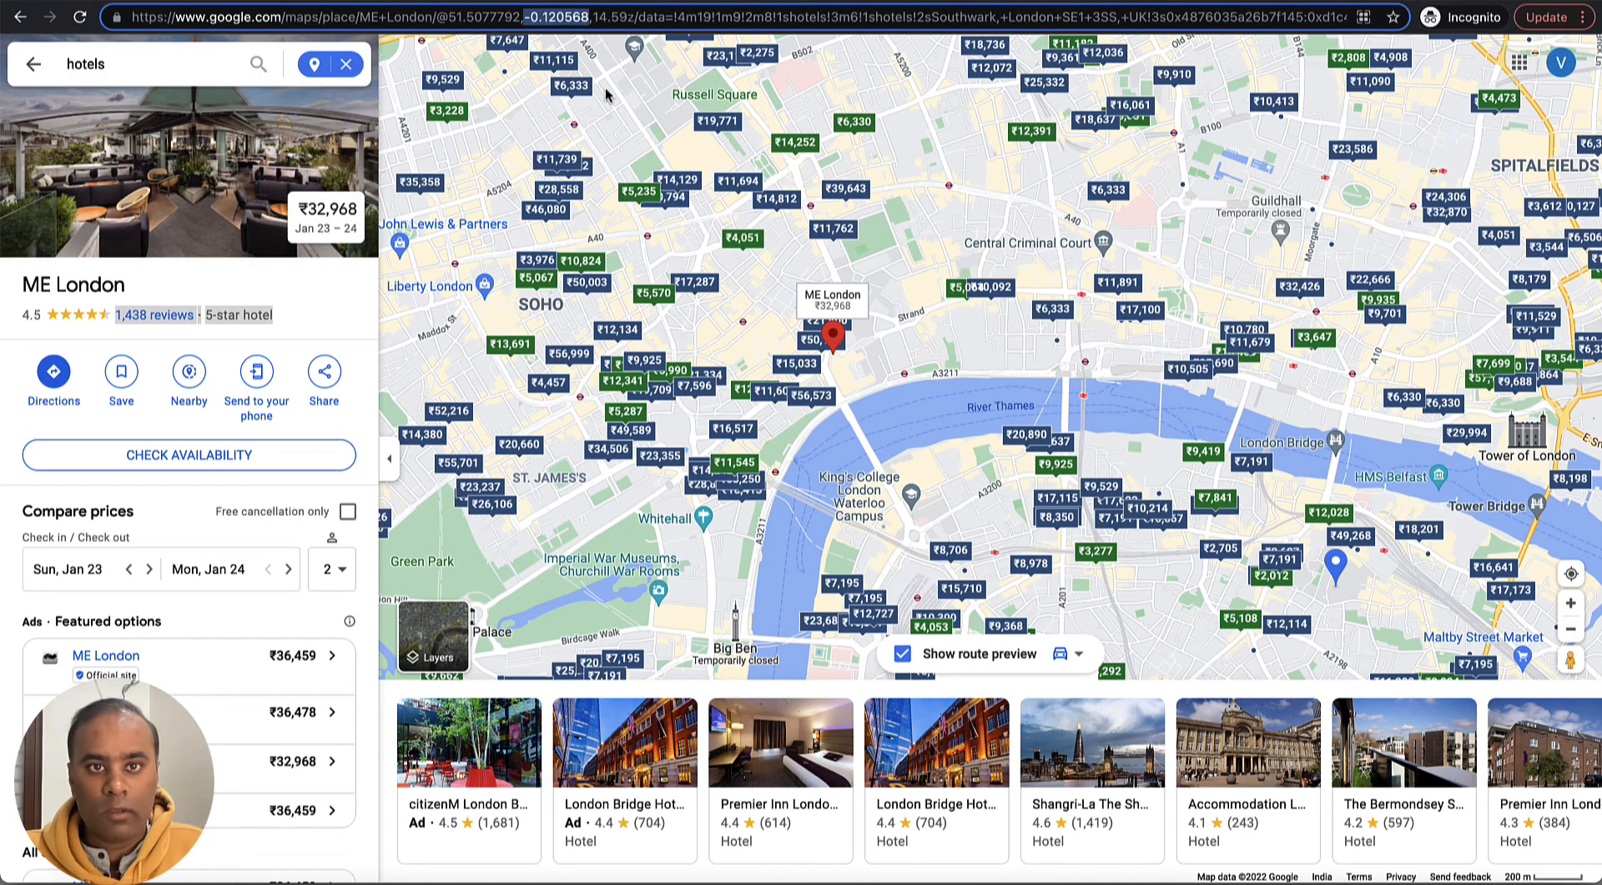
key(alt+Tab)
click(391, 361)
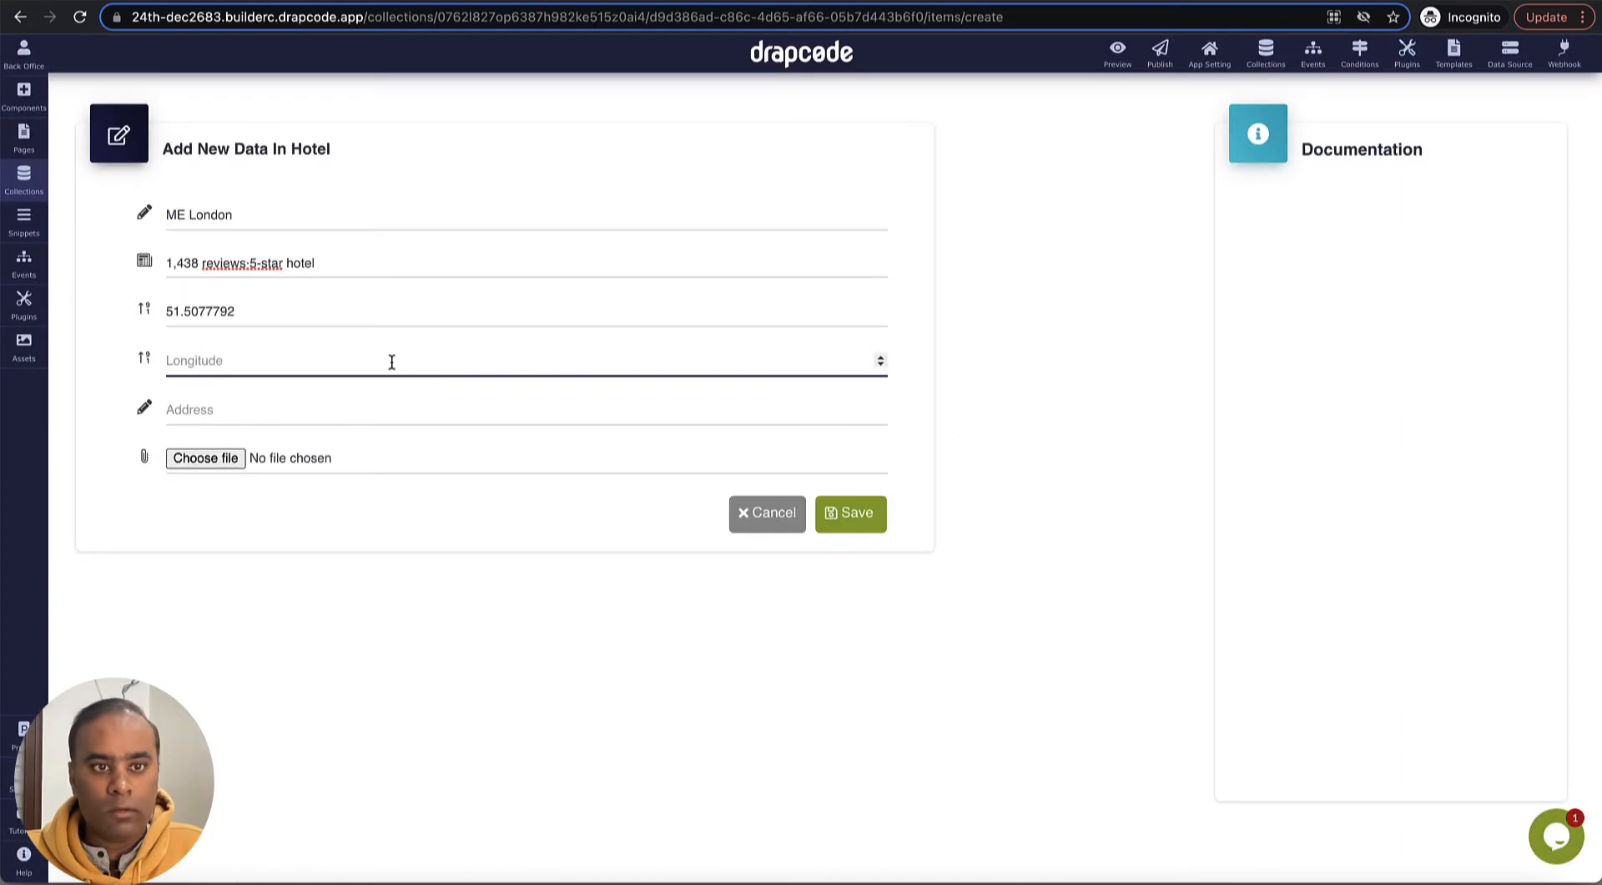
key(ctrl+v)
- Copy ME London's street address from its Google Maps details into the record's Address field
click(364, 416)
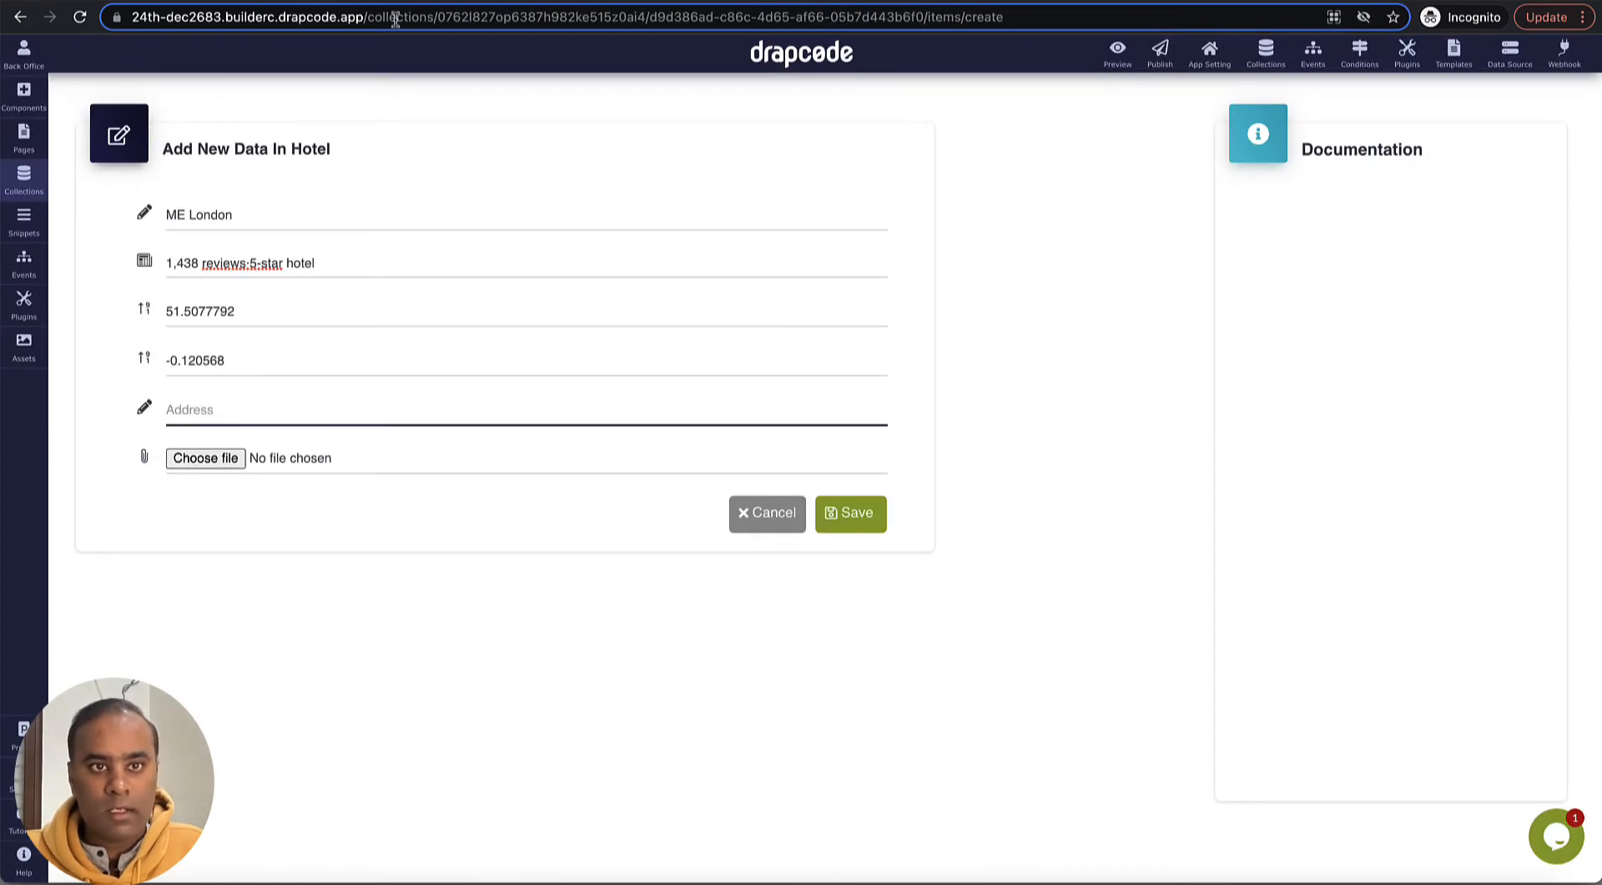
key(alt+Tab)
scroll(178, 412, down, 8)
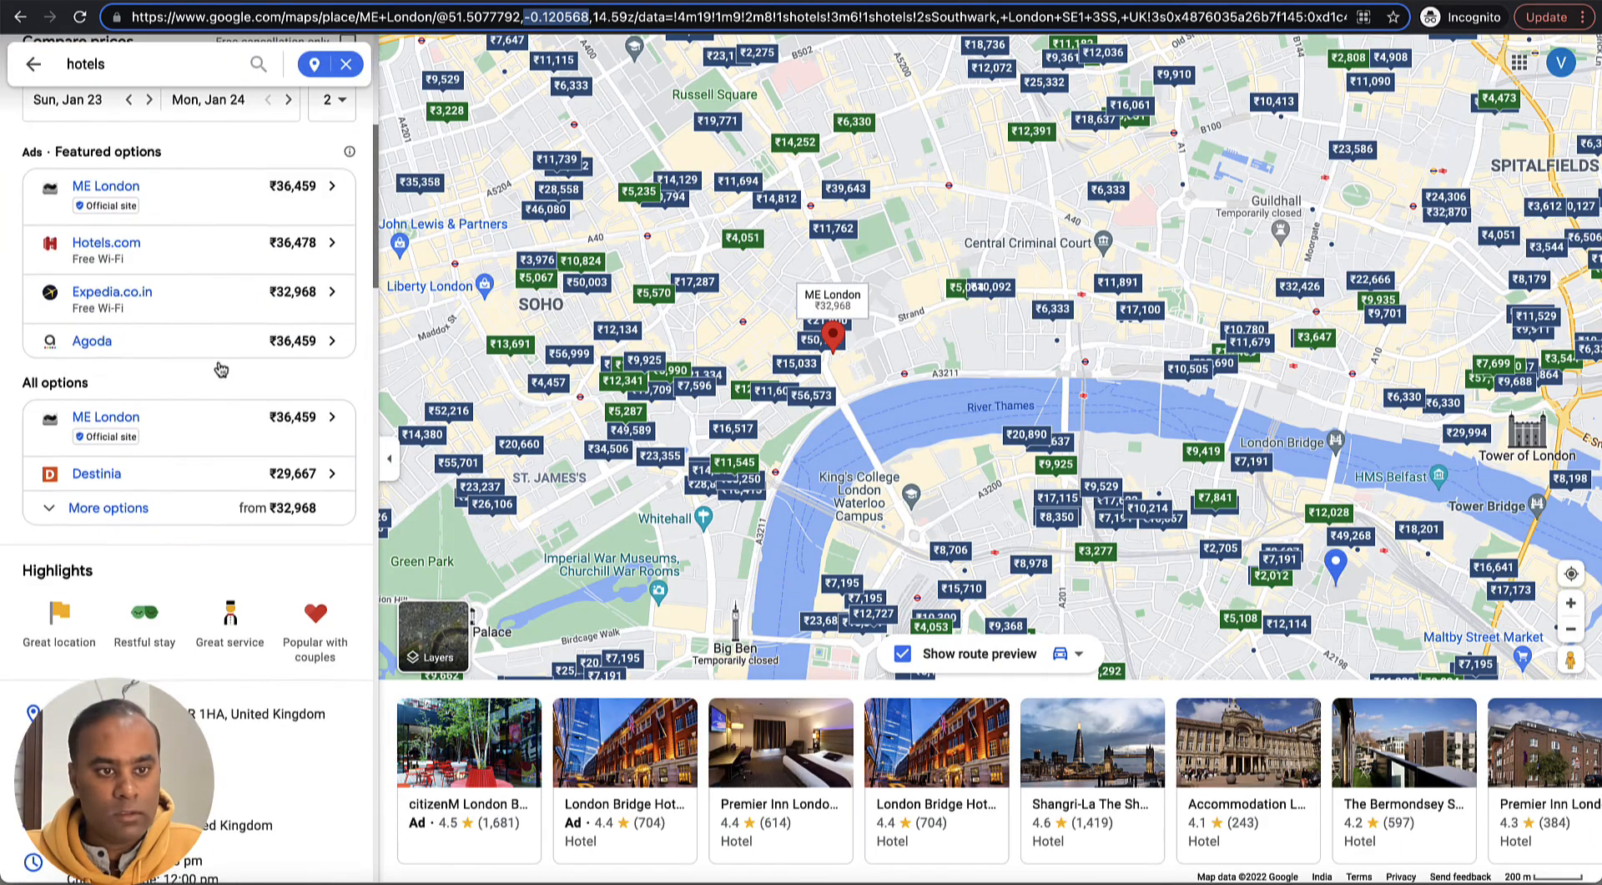
click(345, 448)
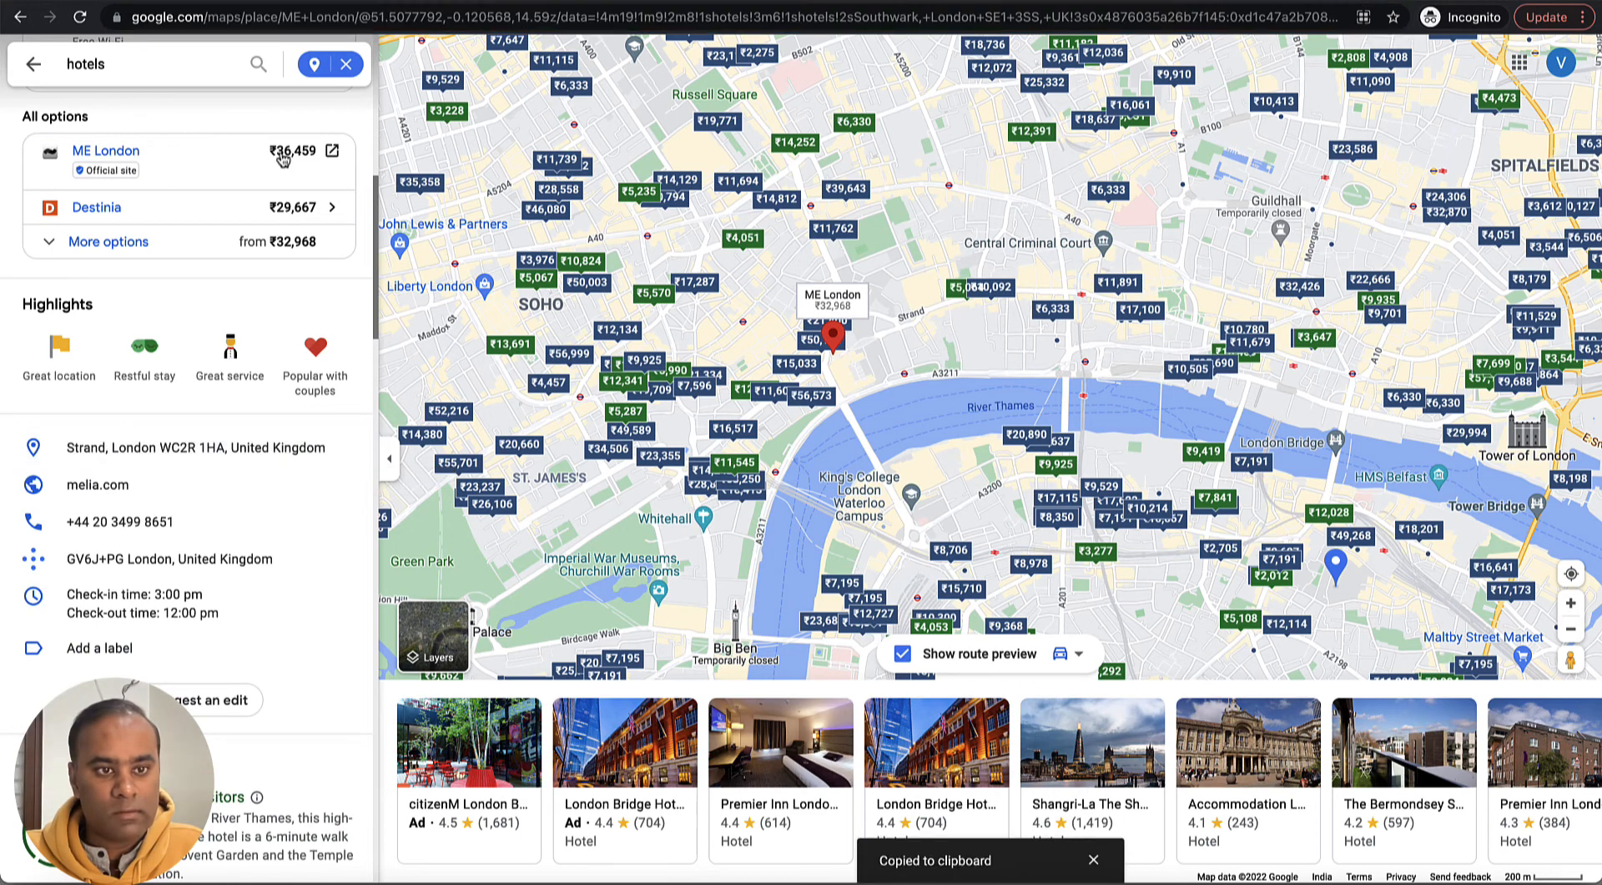
key(alt+Tab)
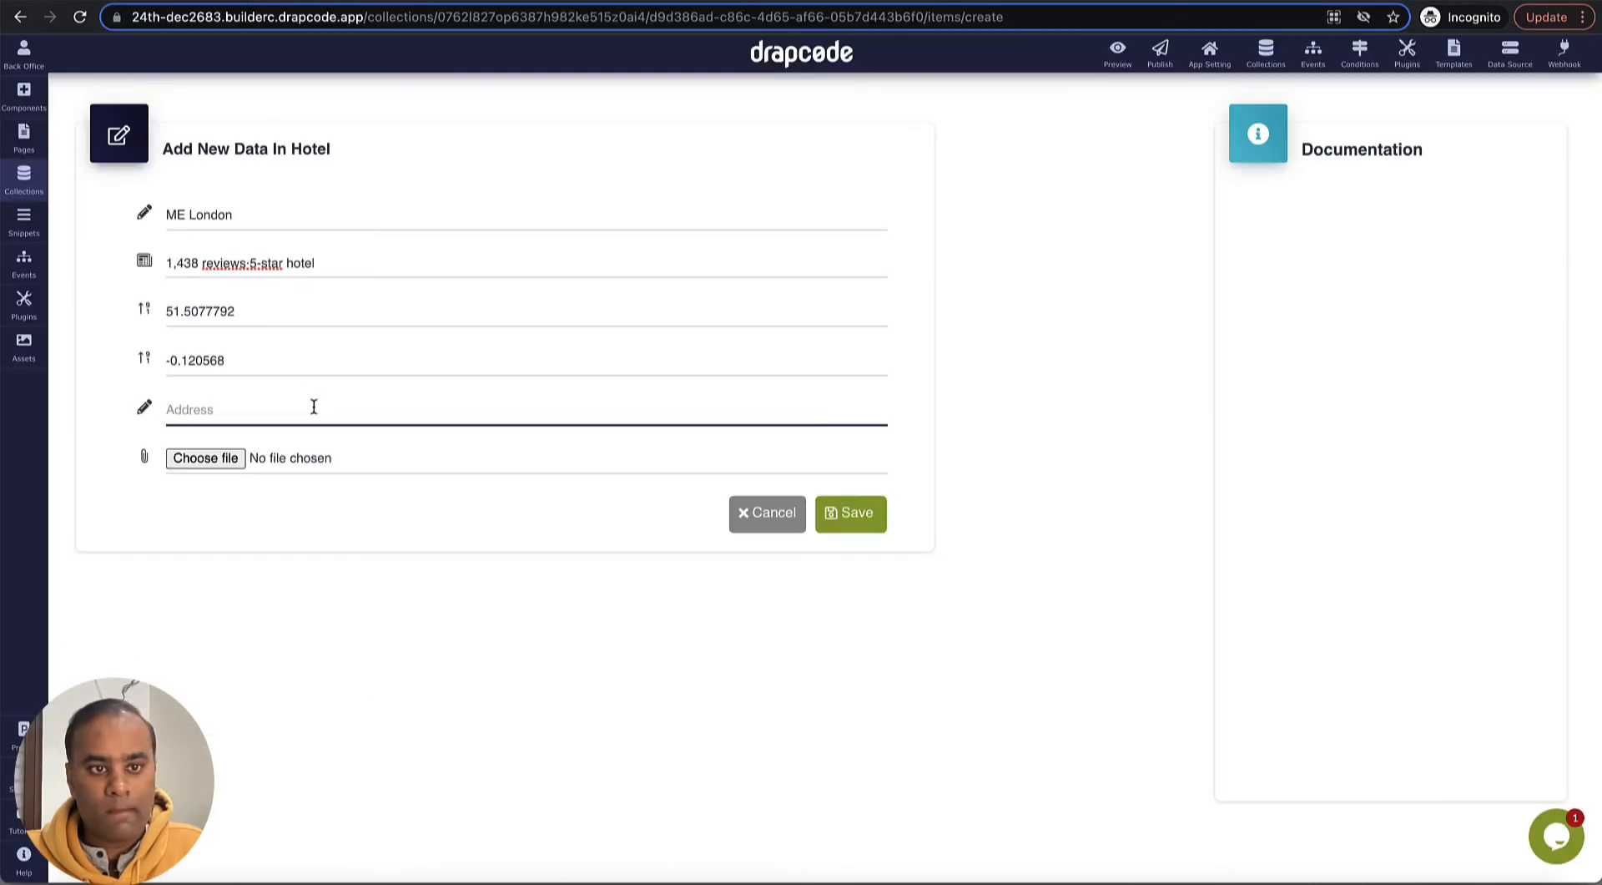
key(ctrl+v)
- Attach the a5.jpeg photo from the Downloads folder to the ME London record and save it
click(205, 458)
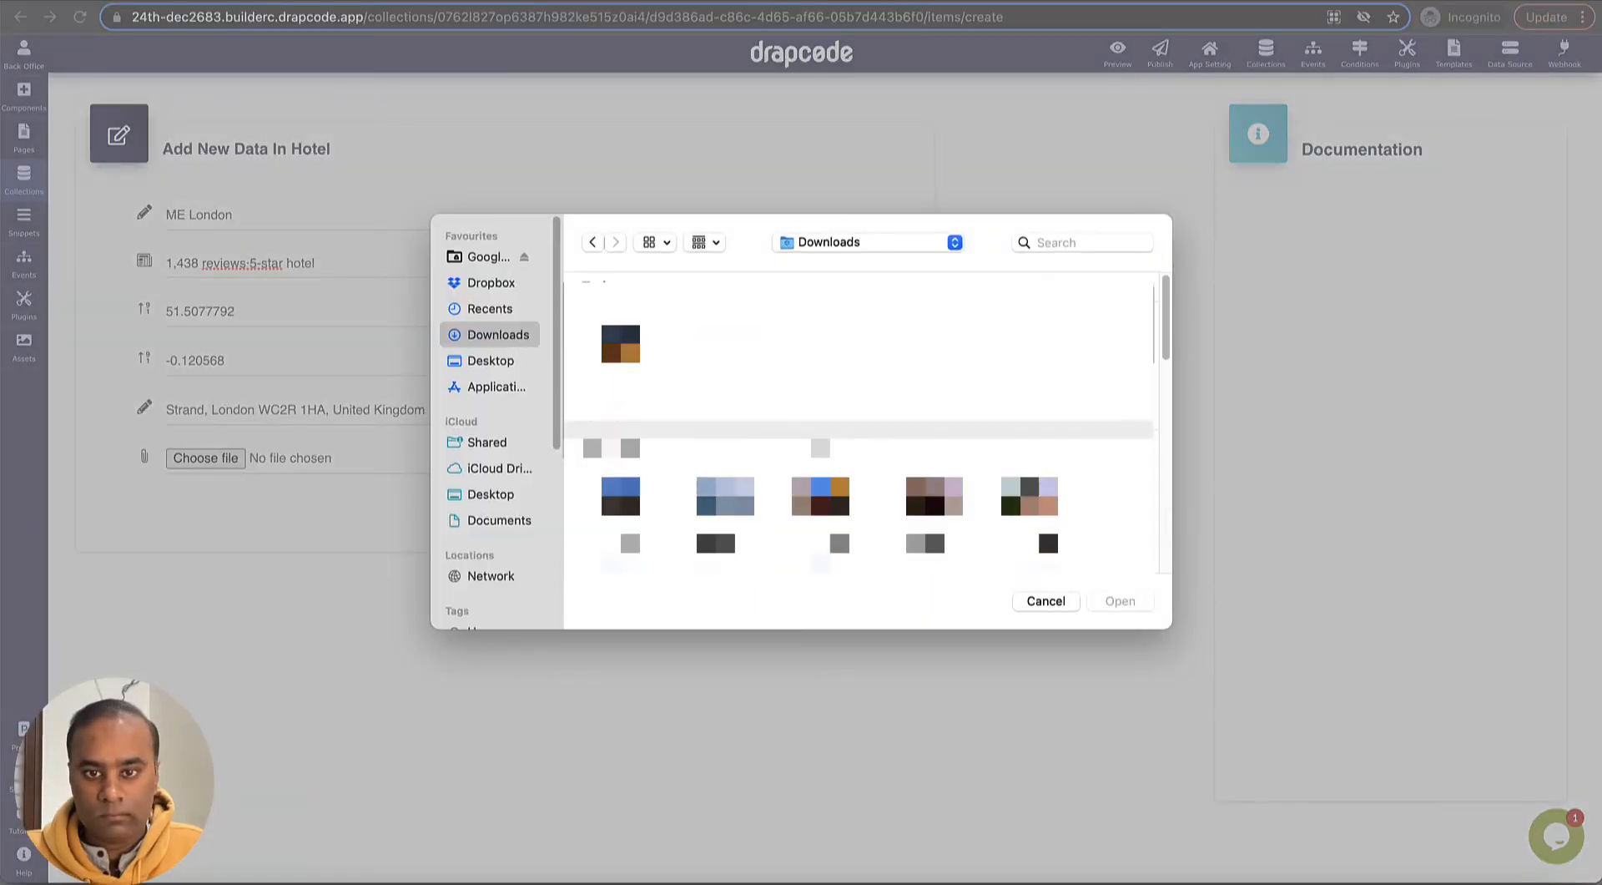
click(1039, 450)
click(1111, 602)
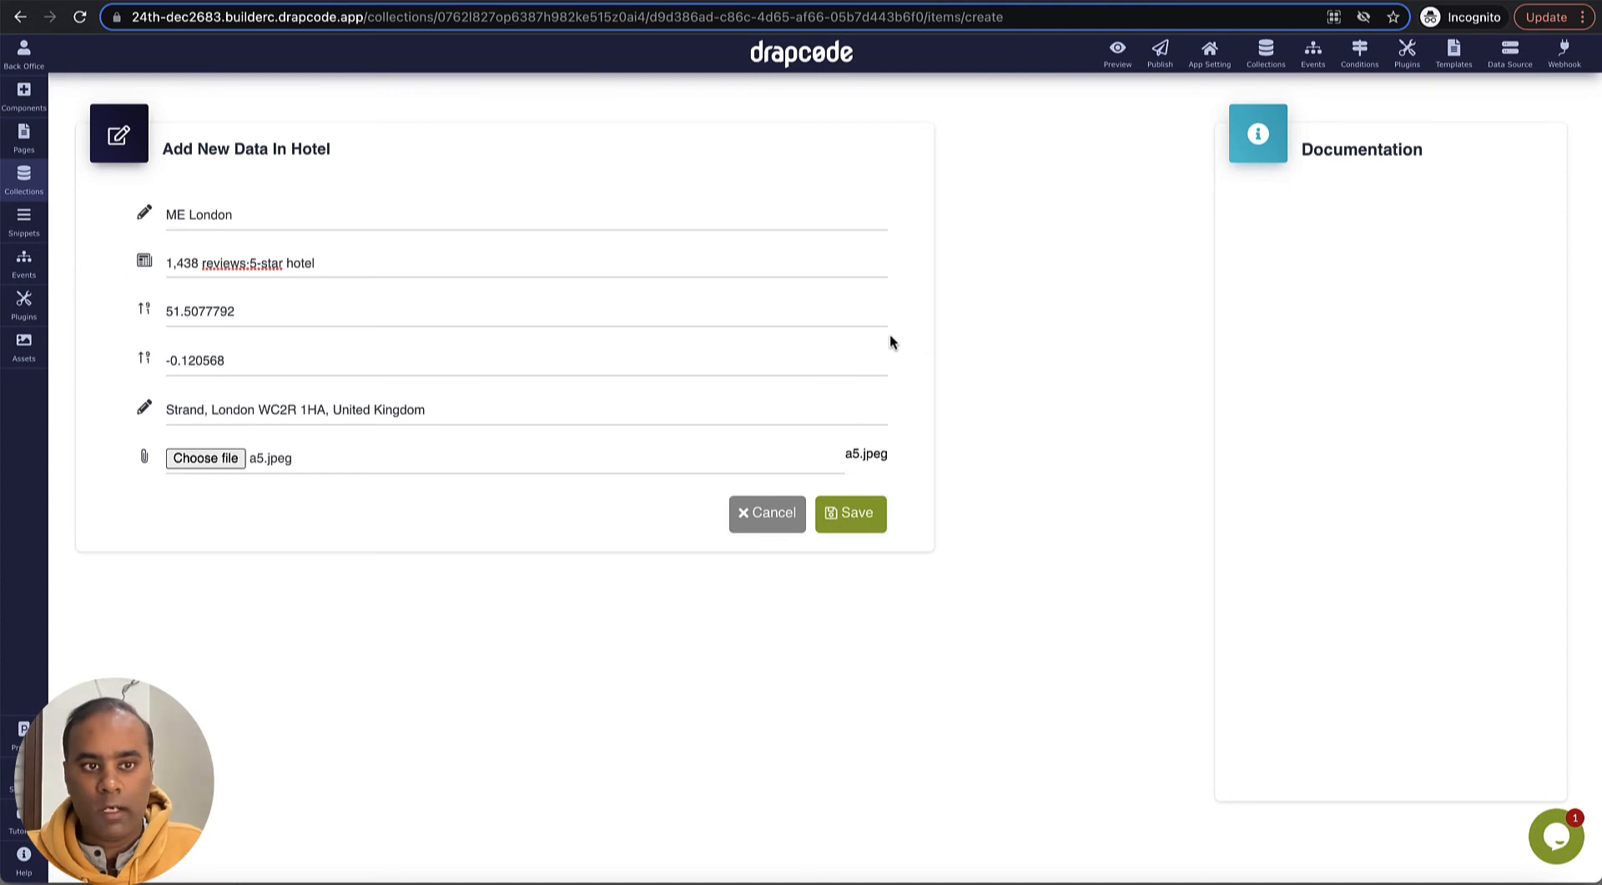
click(856, 520)
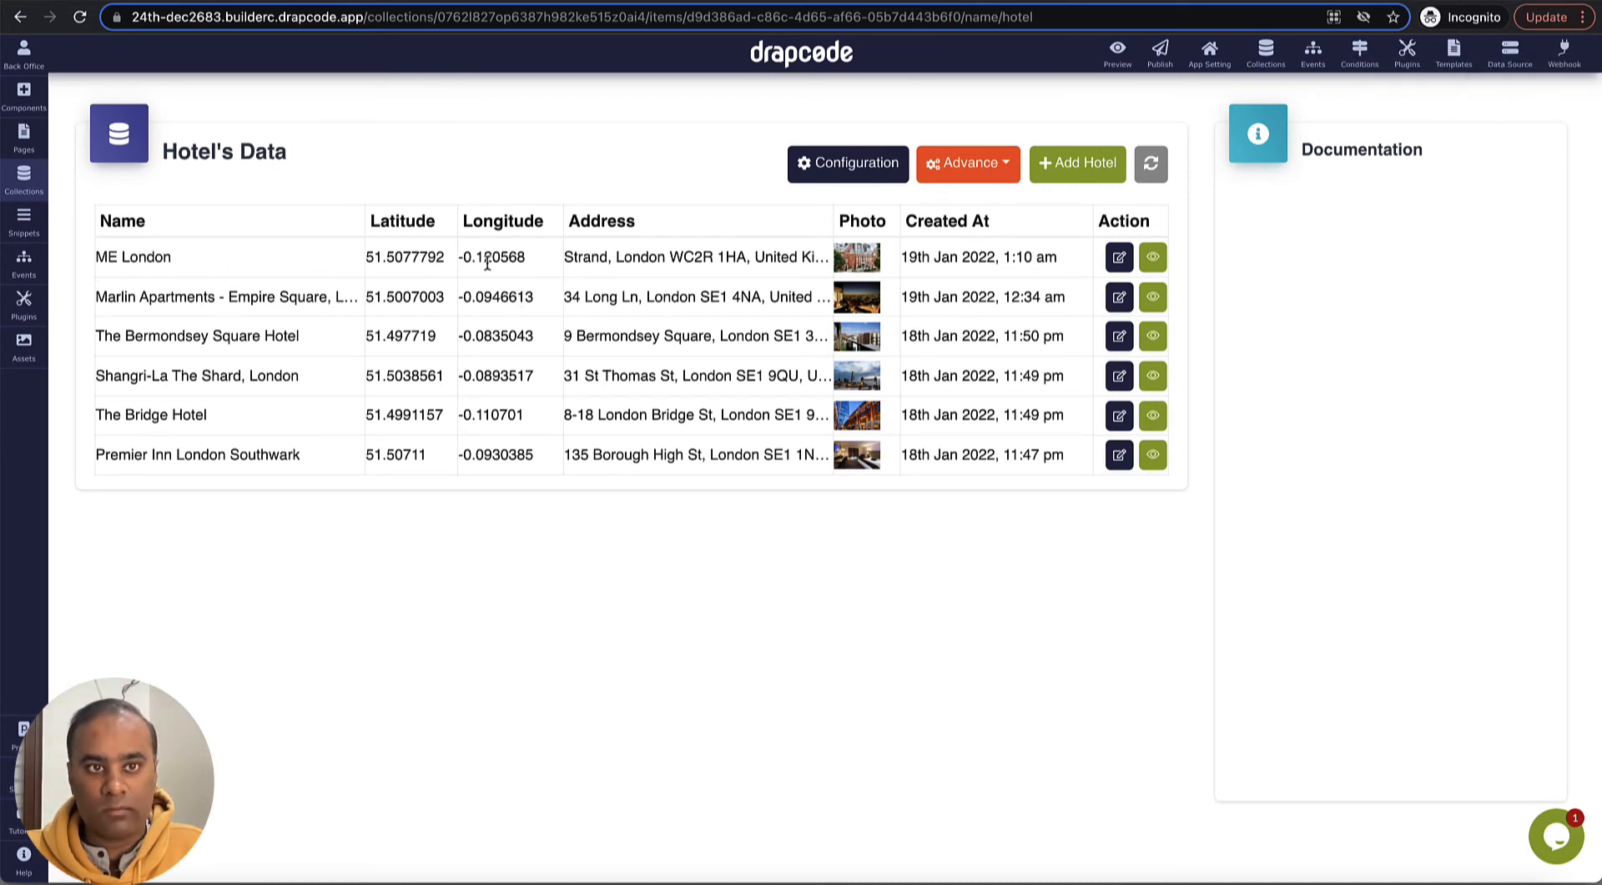
- Return to the hotel-list preview page and reload it with the new ME London record
key(ctrl+Tab)
key(ctrl+shift+Tab)
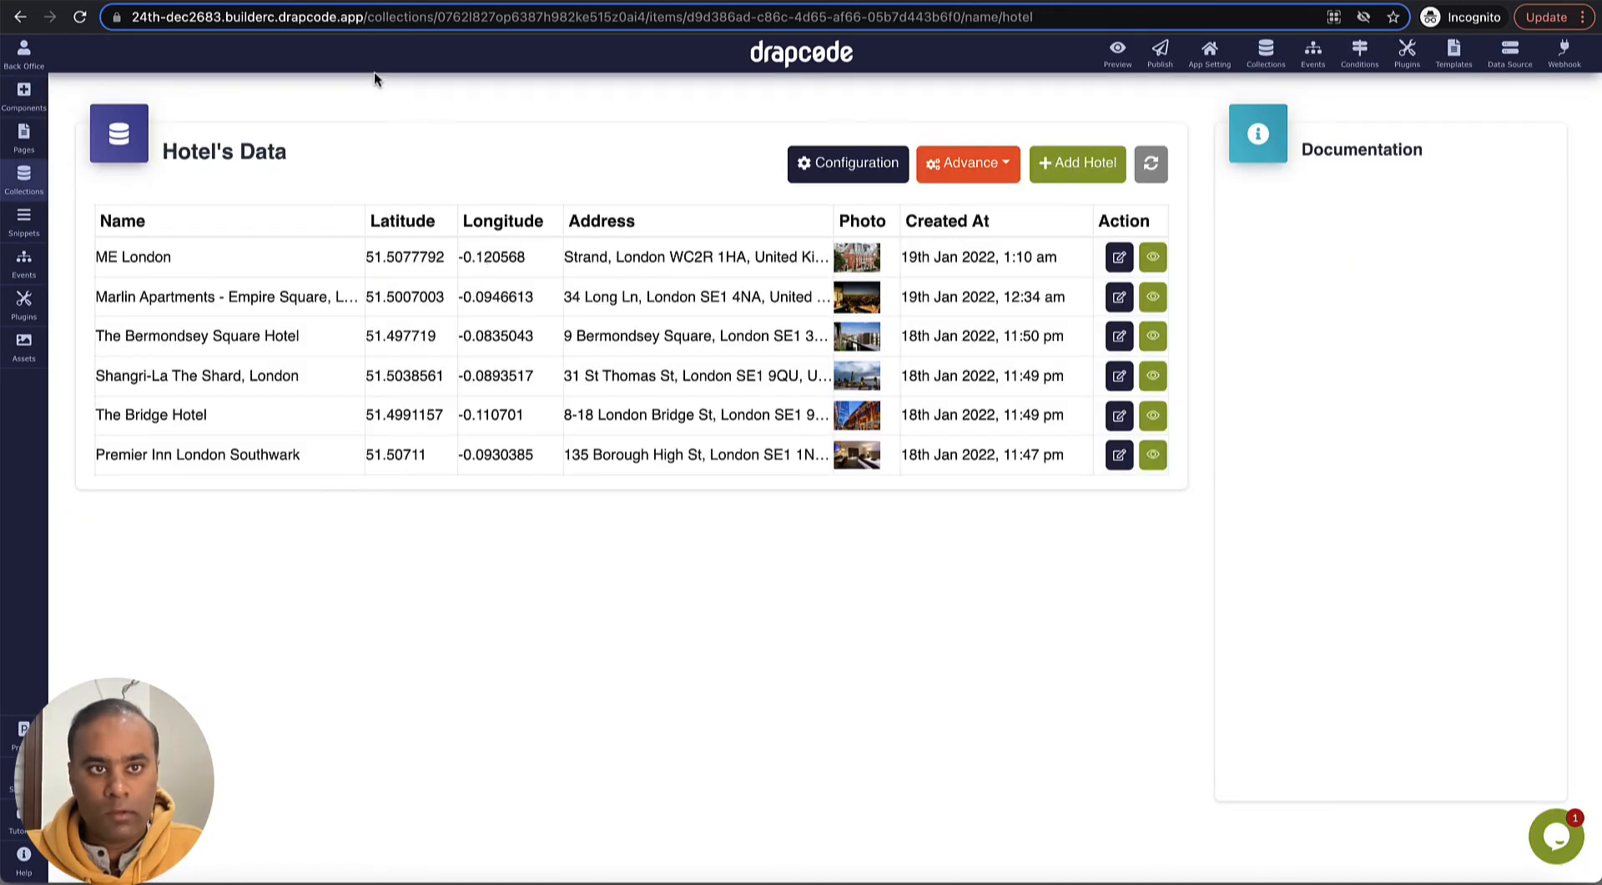
click(344, 1)
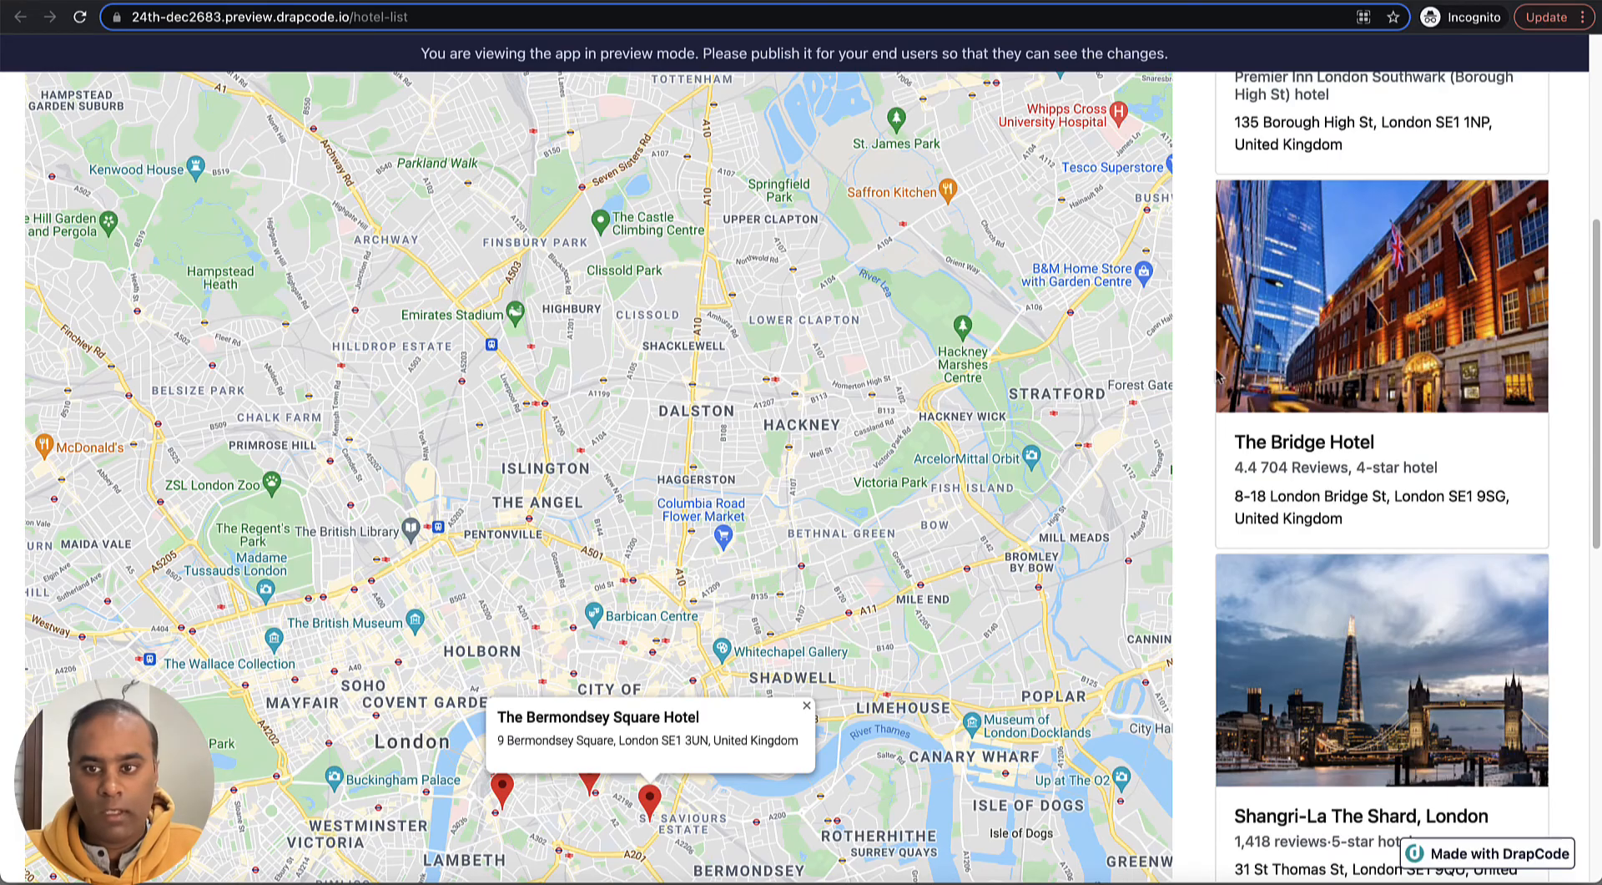
scroll(1336, 377, down, 10)
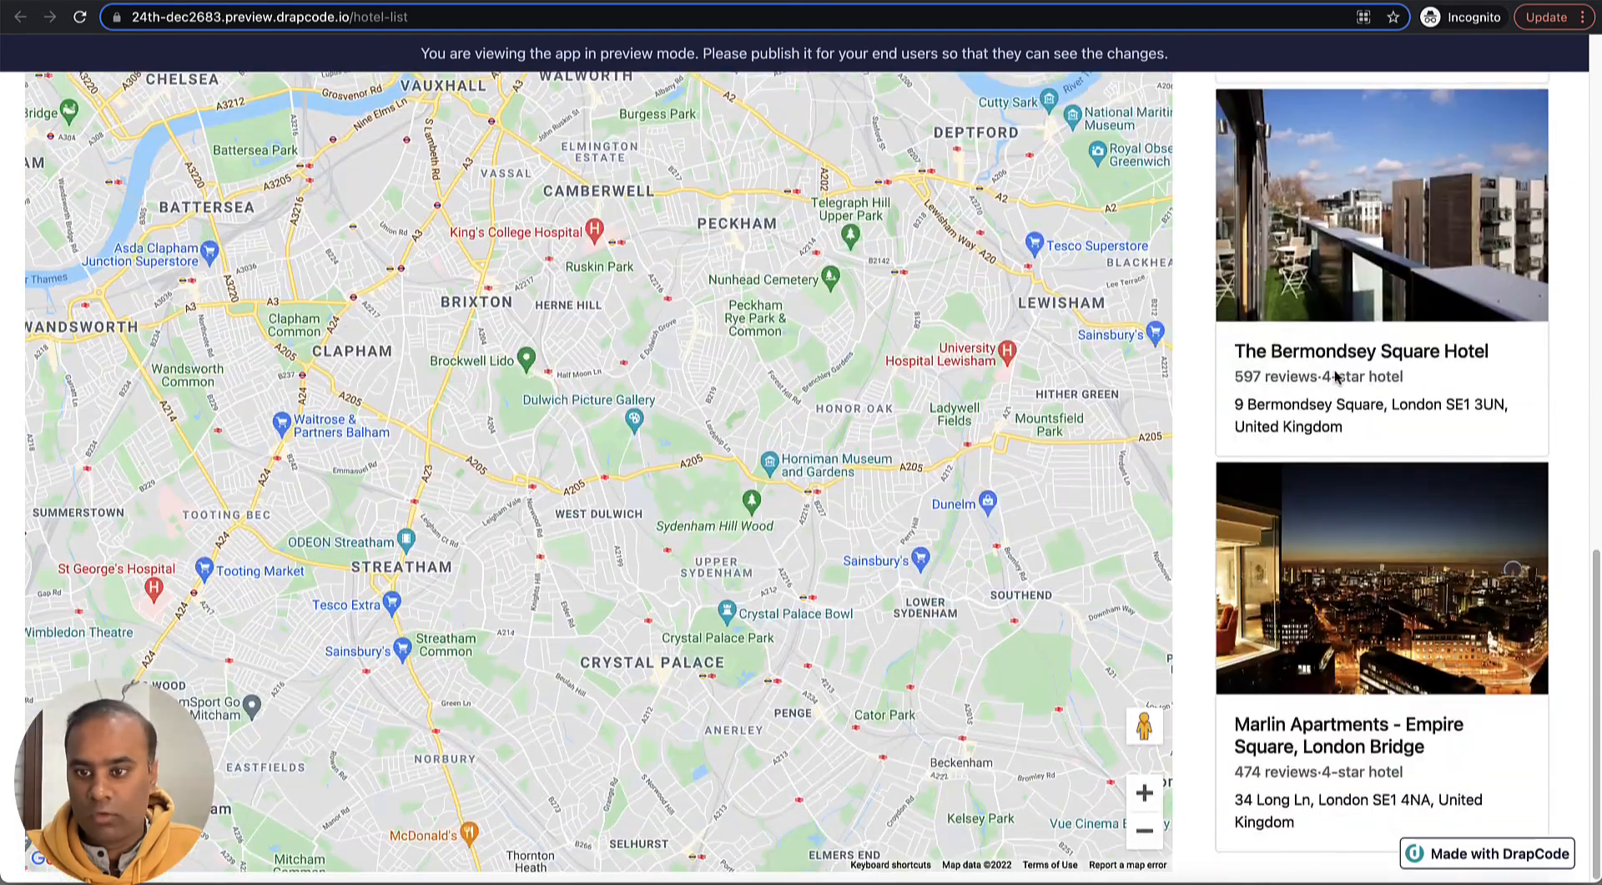
scroll(1337, 377, up, 15)
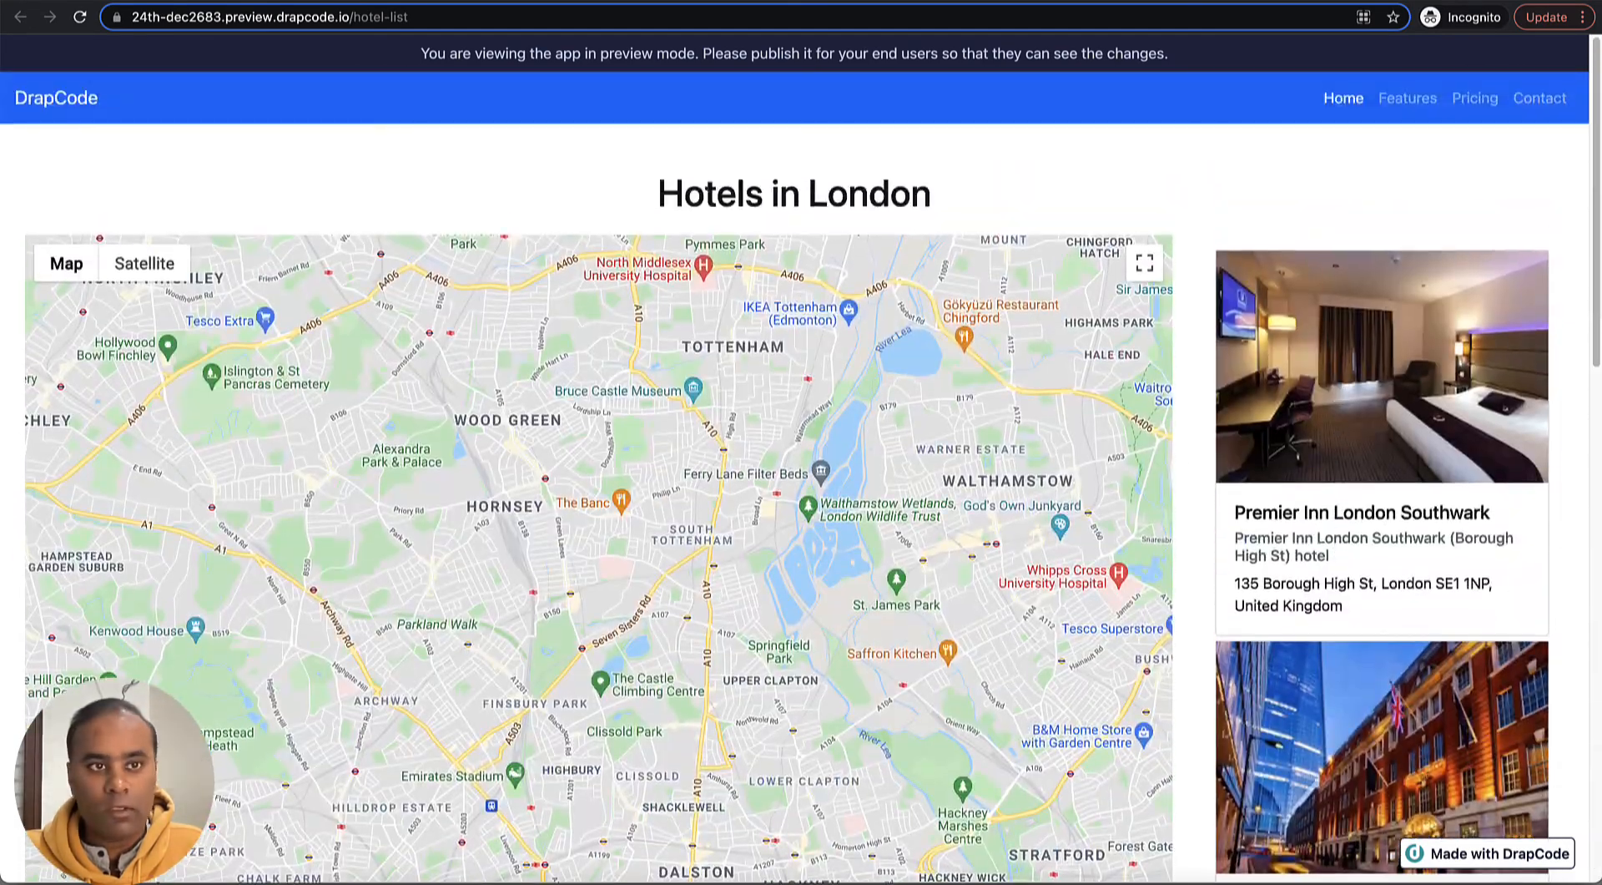
click(79, 17)
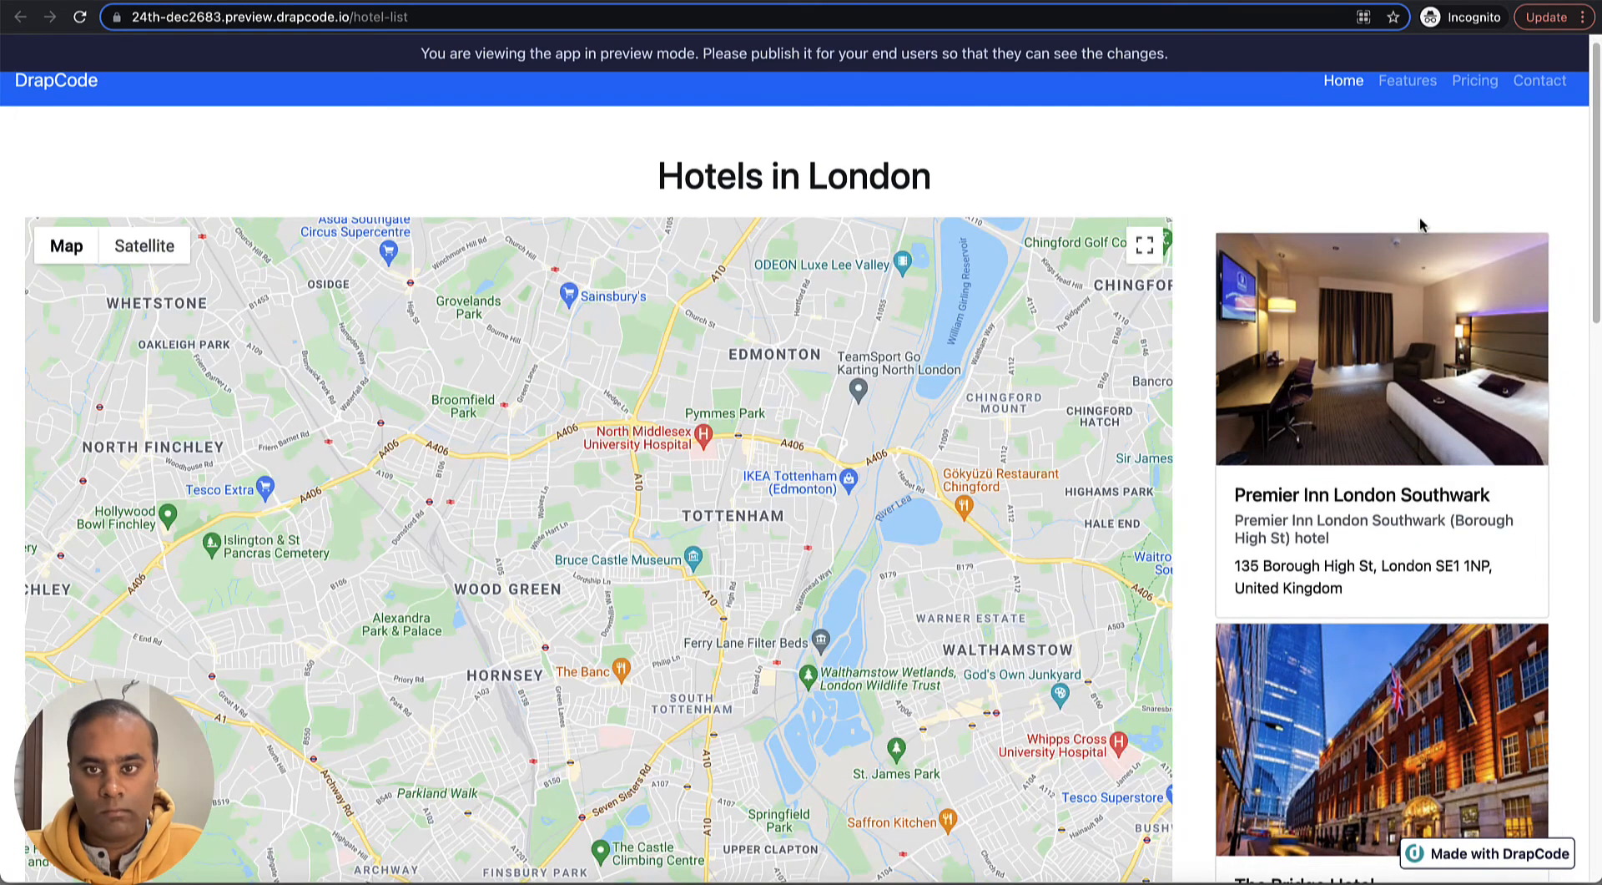
- Check the ME London card in the hotel list and open the ME London marker's details on the map
scroll(1419, 217, down, 13)
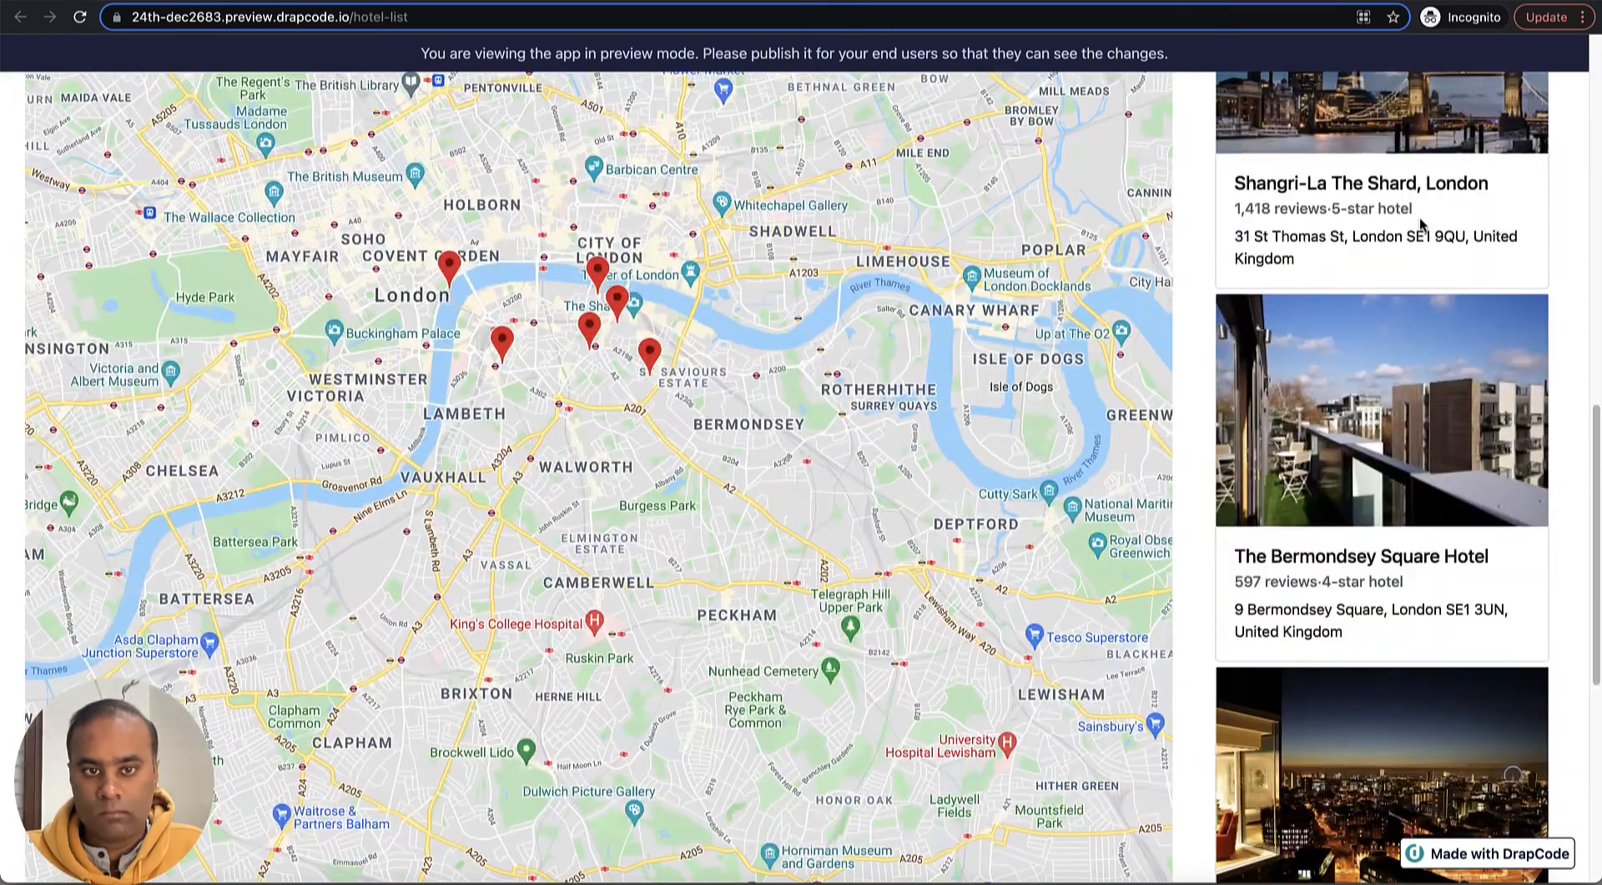
scroll(1421, 221, down, 7)
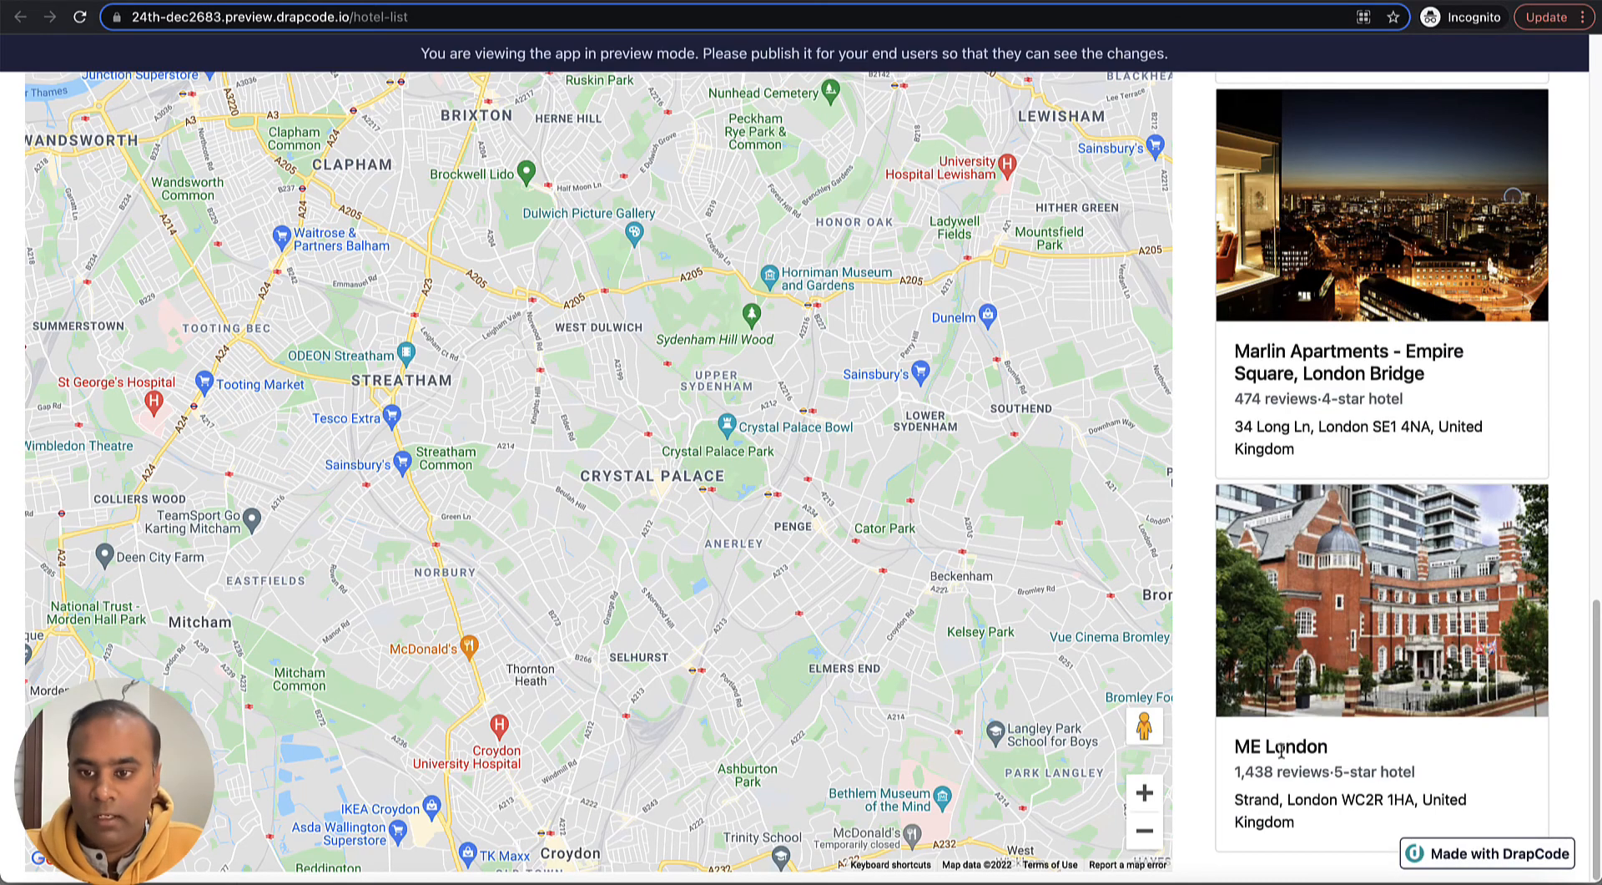
scroll(1325, 499, up, 8)
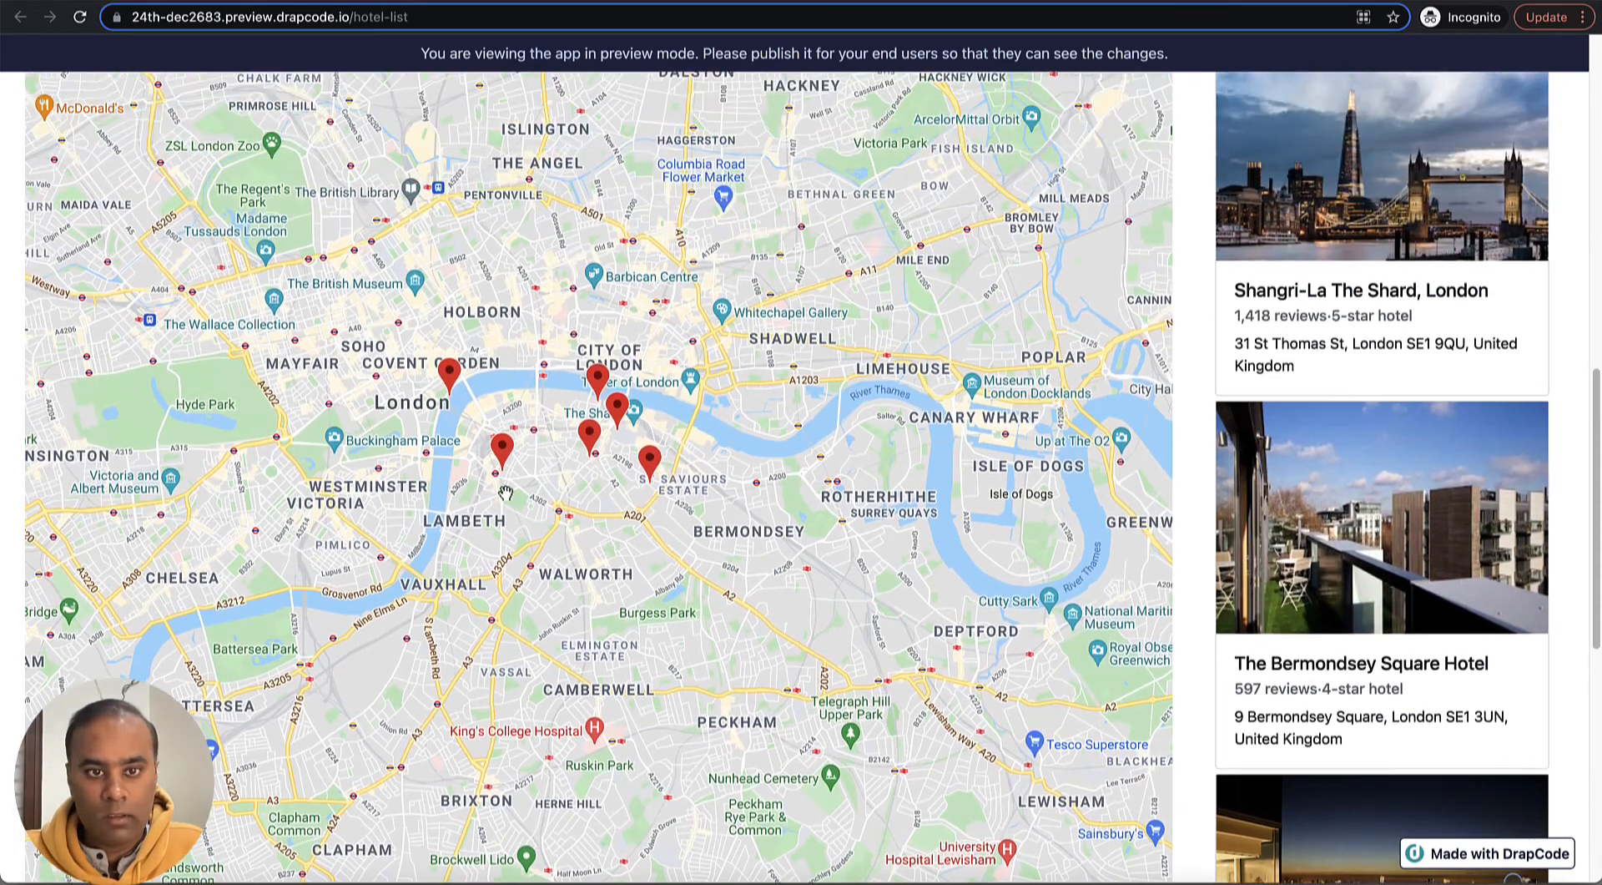
click(449, 373)
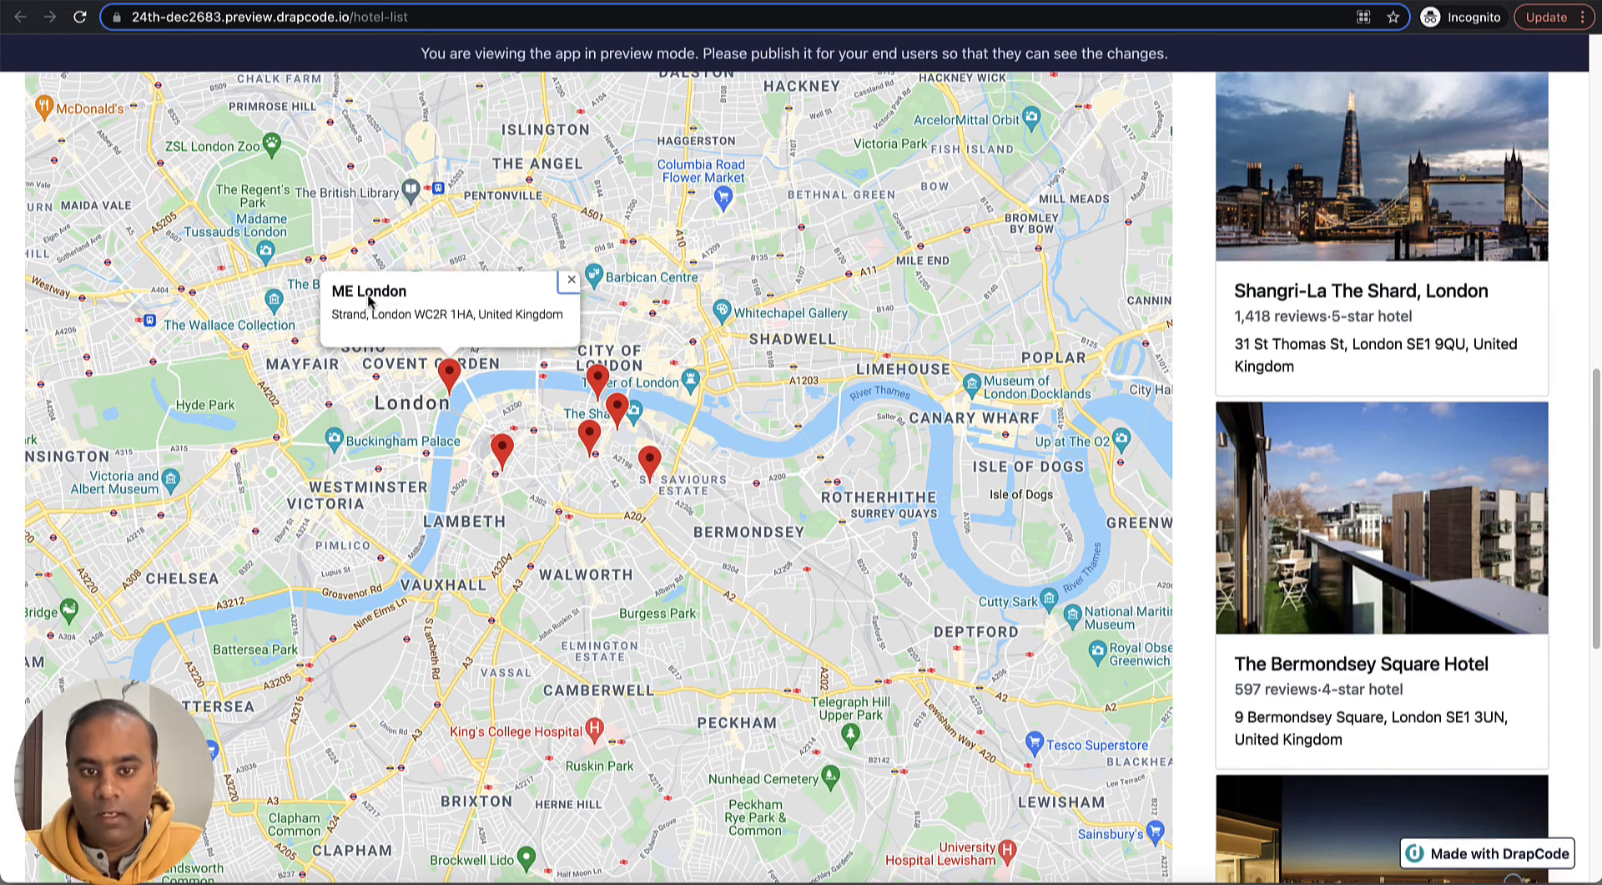
scroll(1378, 564, down, 8)
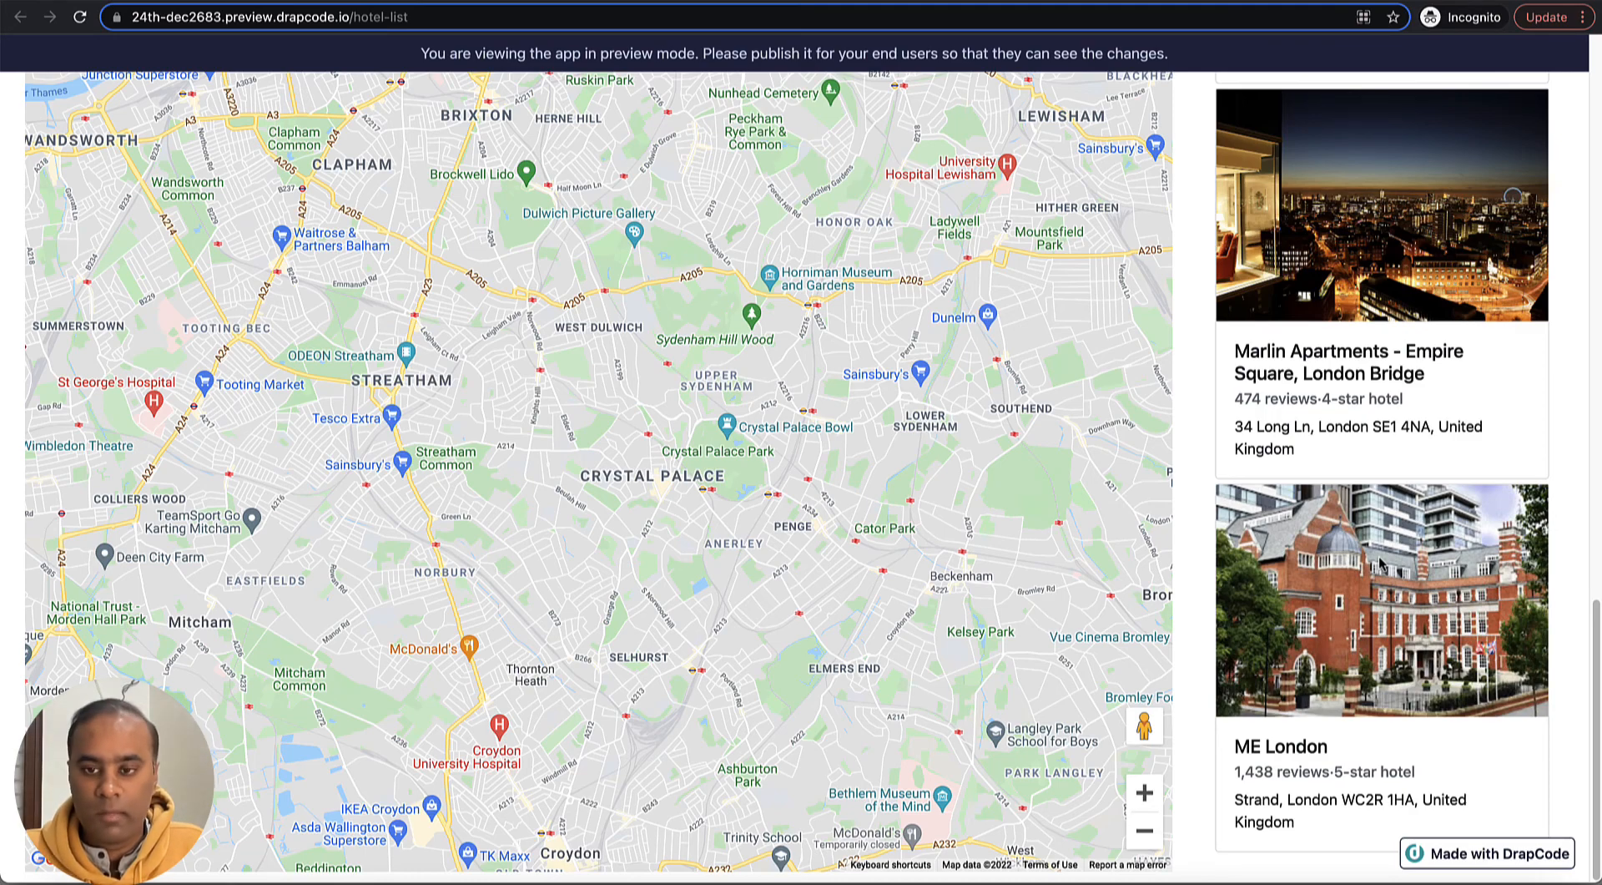
scroll(1383, 538, up, 6)
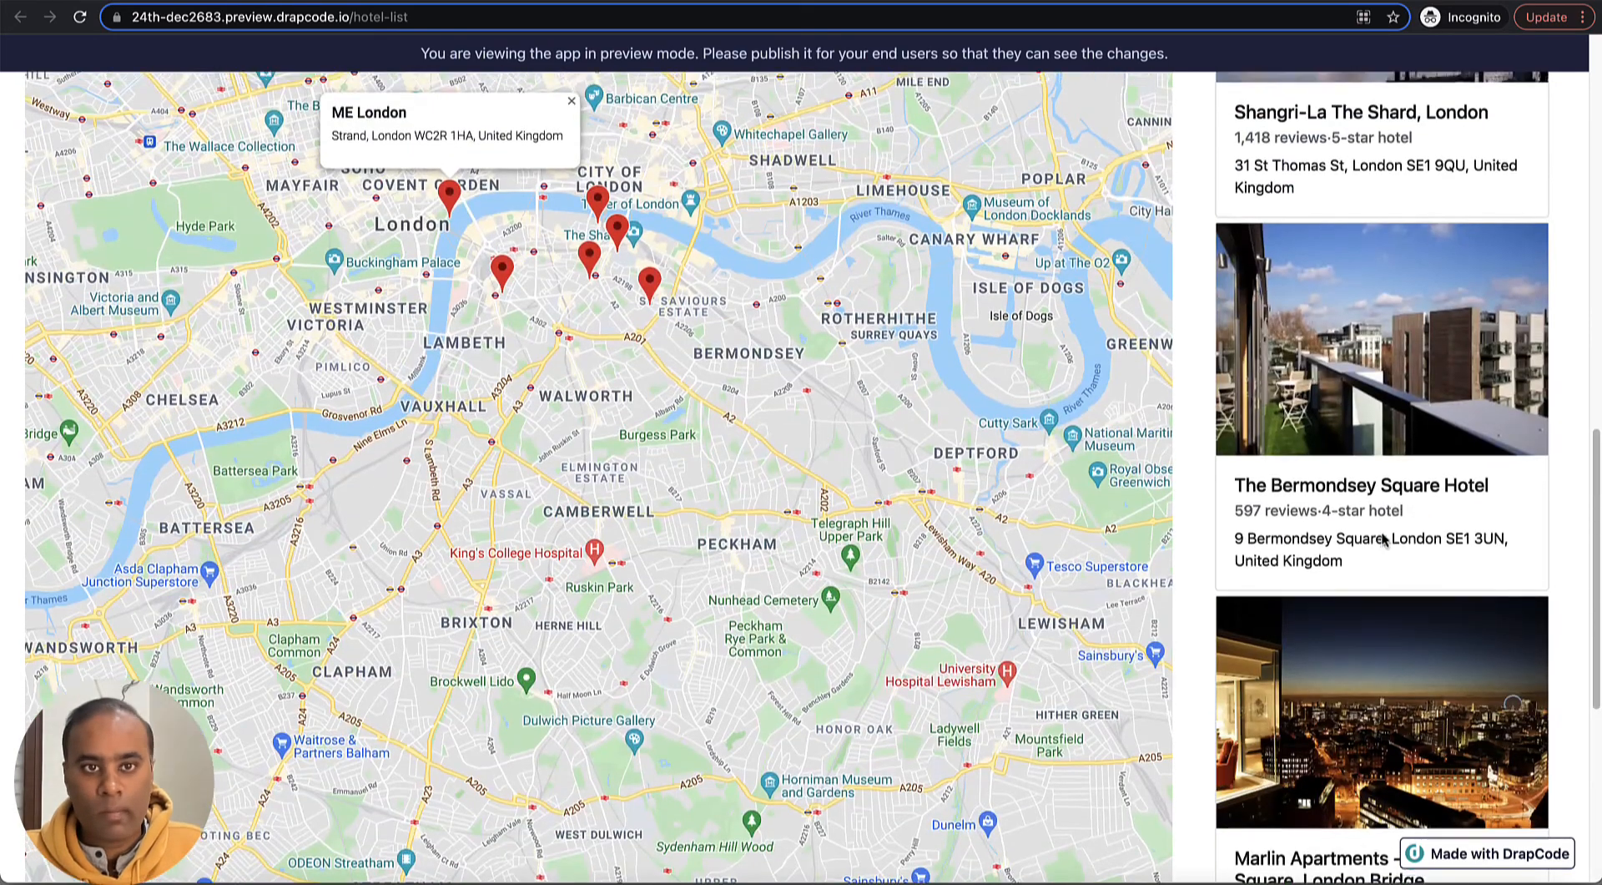
scroll(1383, 534, down, 1)
scroll(1383, 535, up, 3)
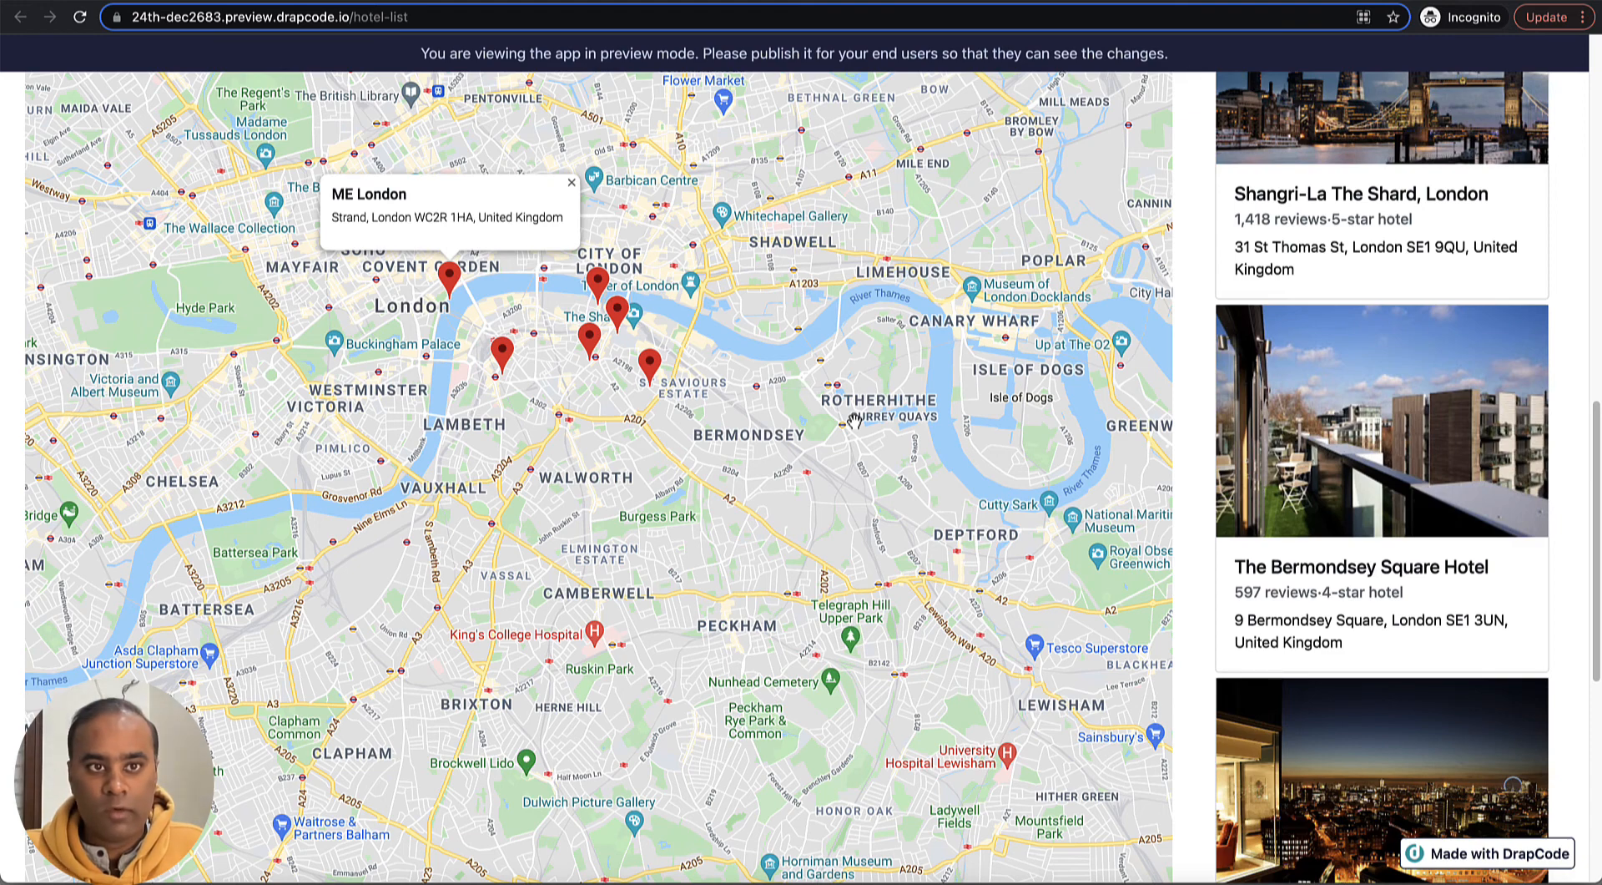
- Lower the default zoom level in the Google Map component's settings in the page editor
key(ctrl+shift+Tab)
click(1011, 225)
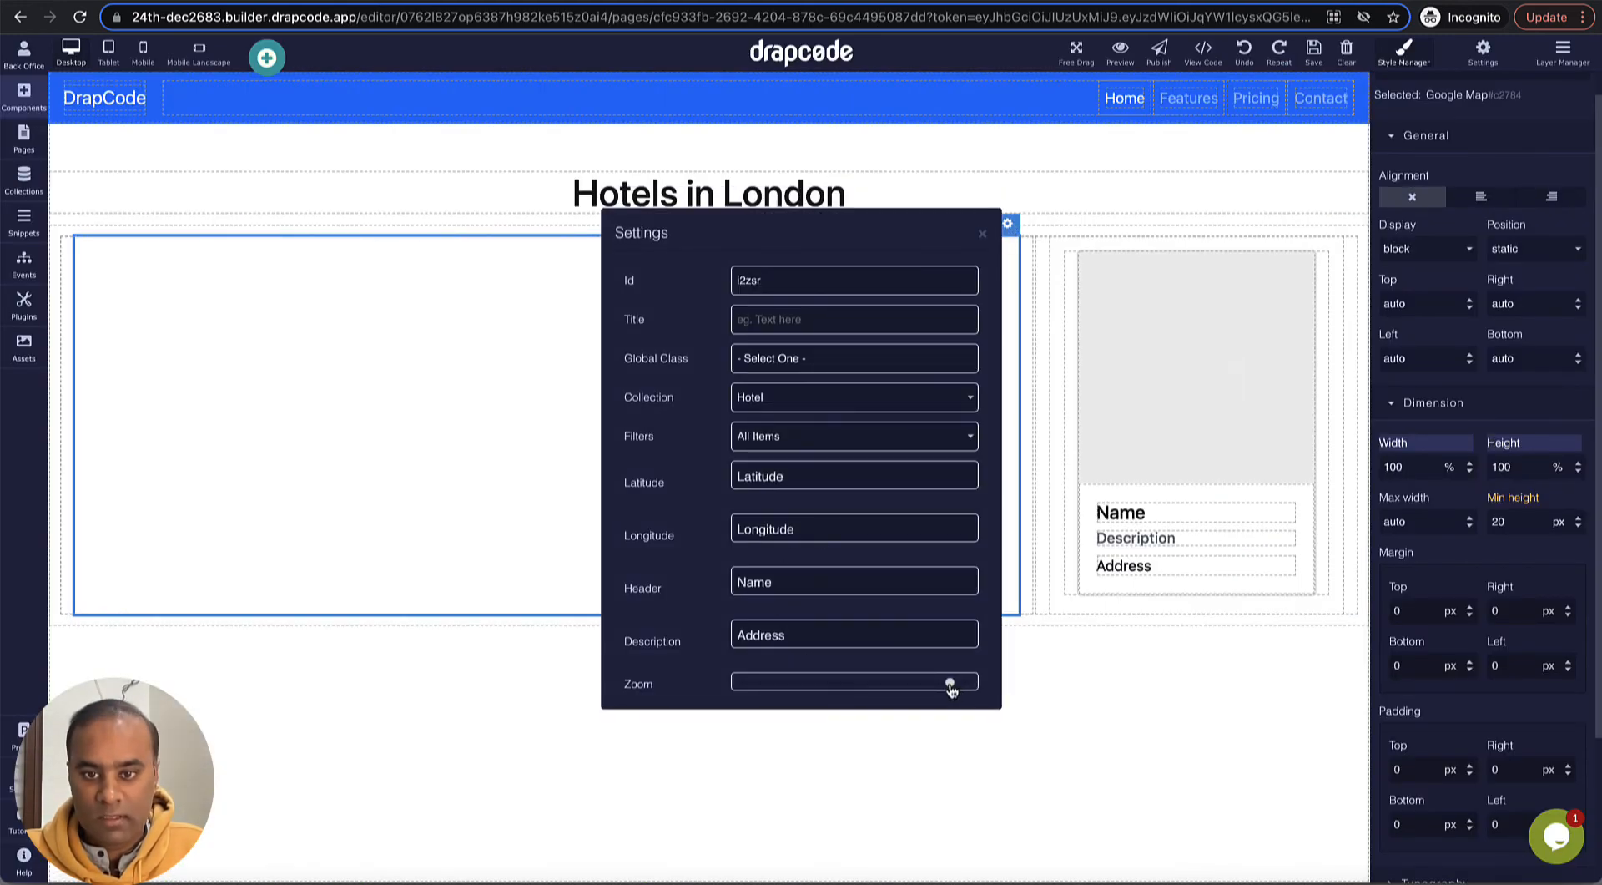
drag(952, 686, 894, 689)
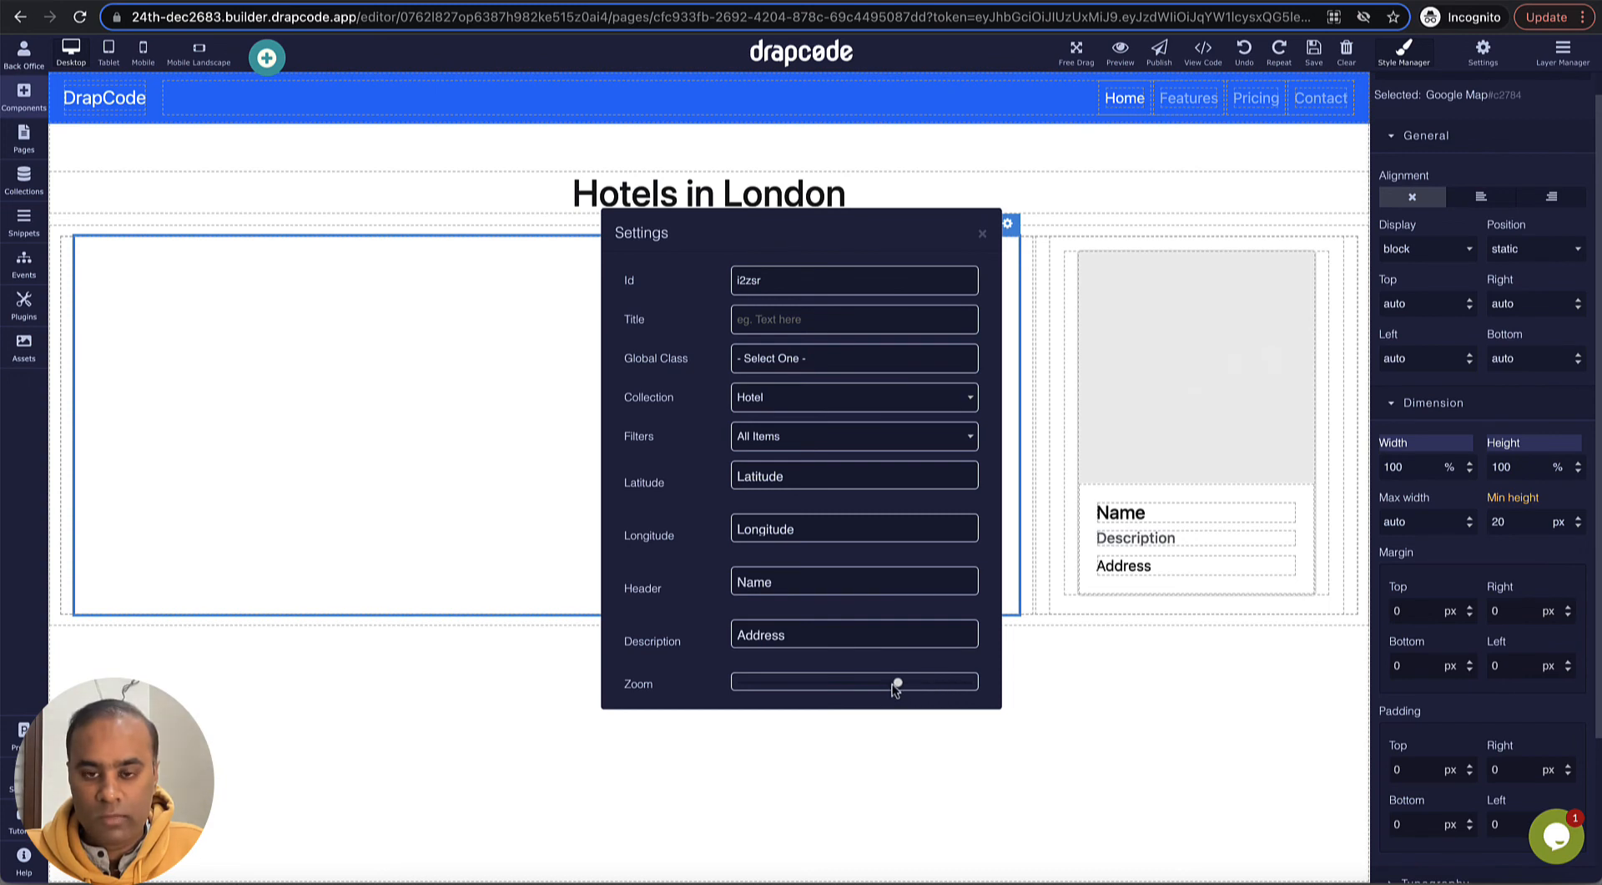
click(982, 233)
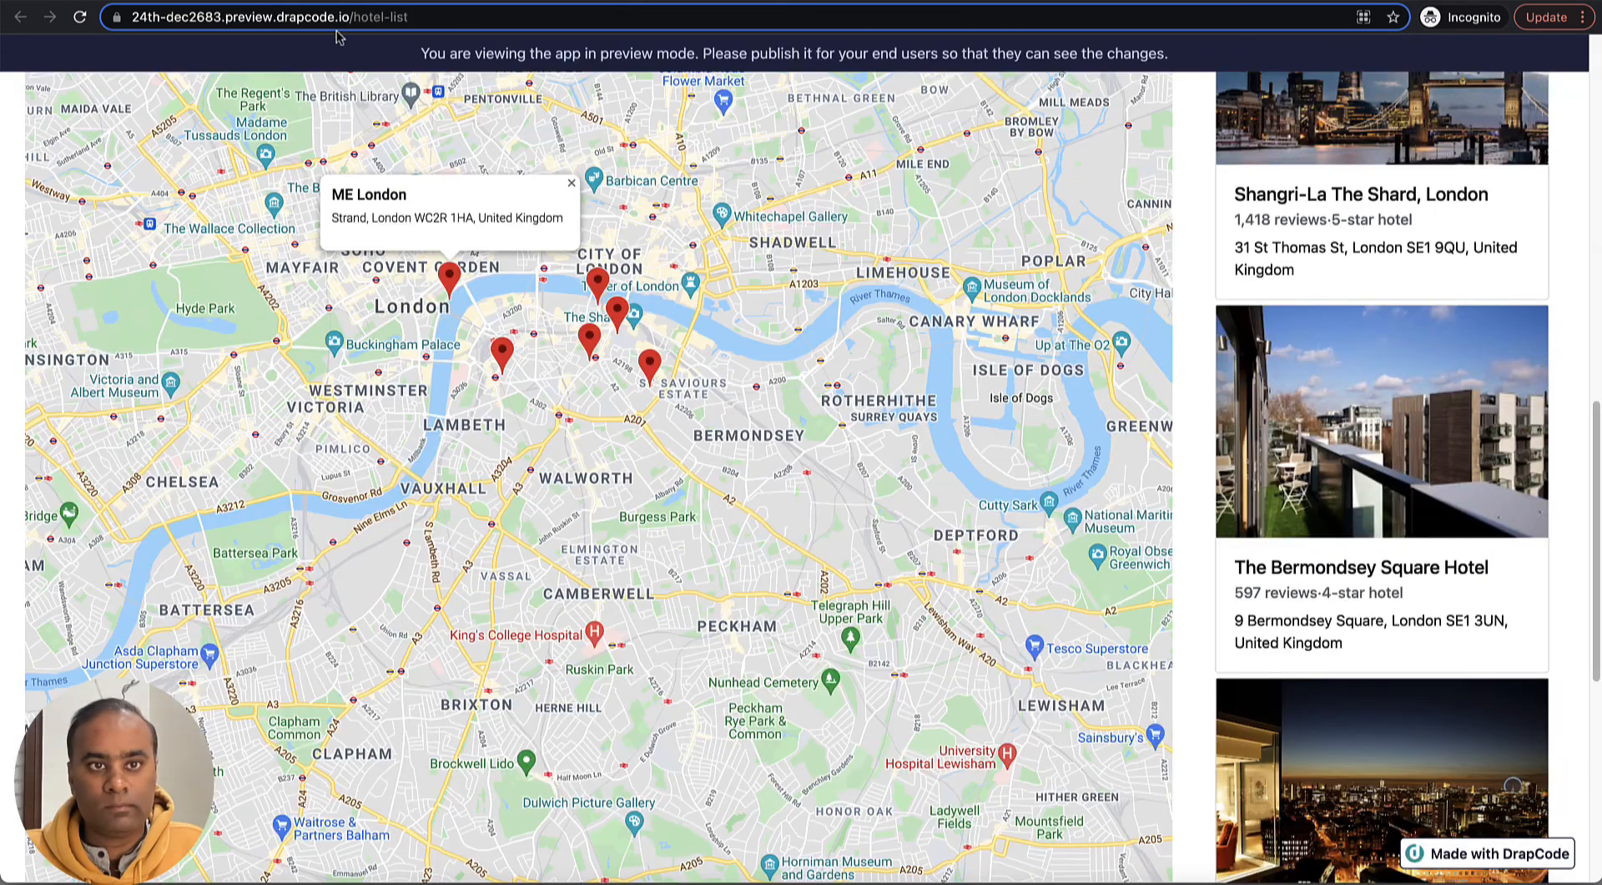
- Reload the hotel-list preview and examine the map and its hotel markers at the new default zoom
click(79, 17)
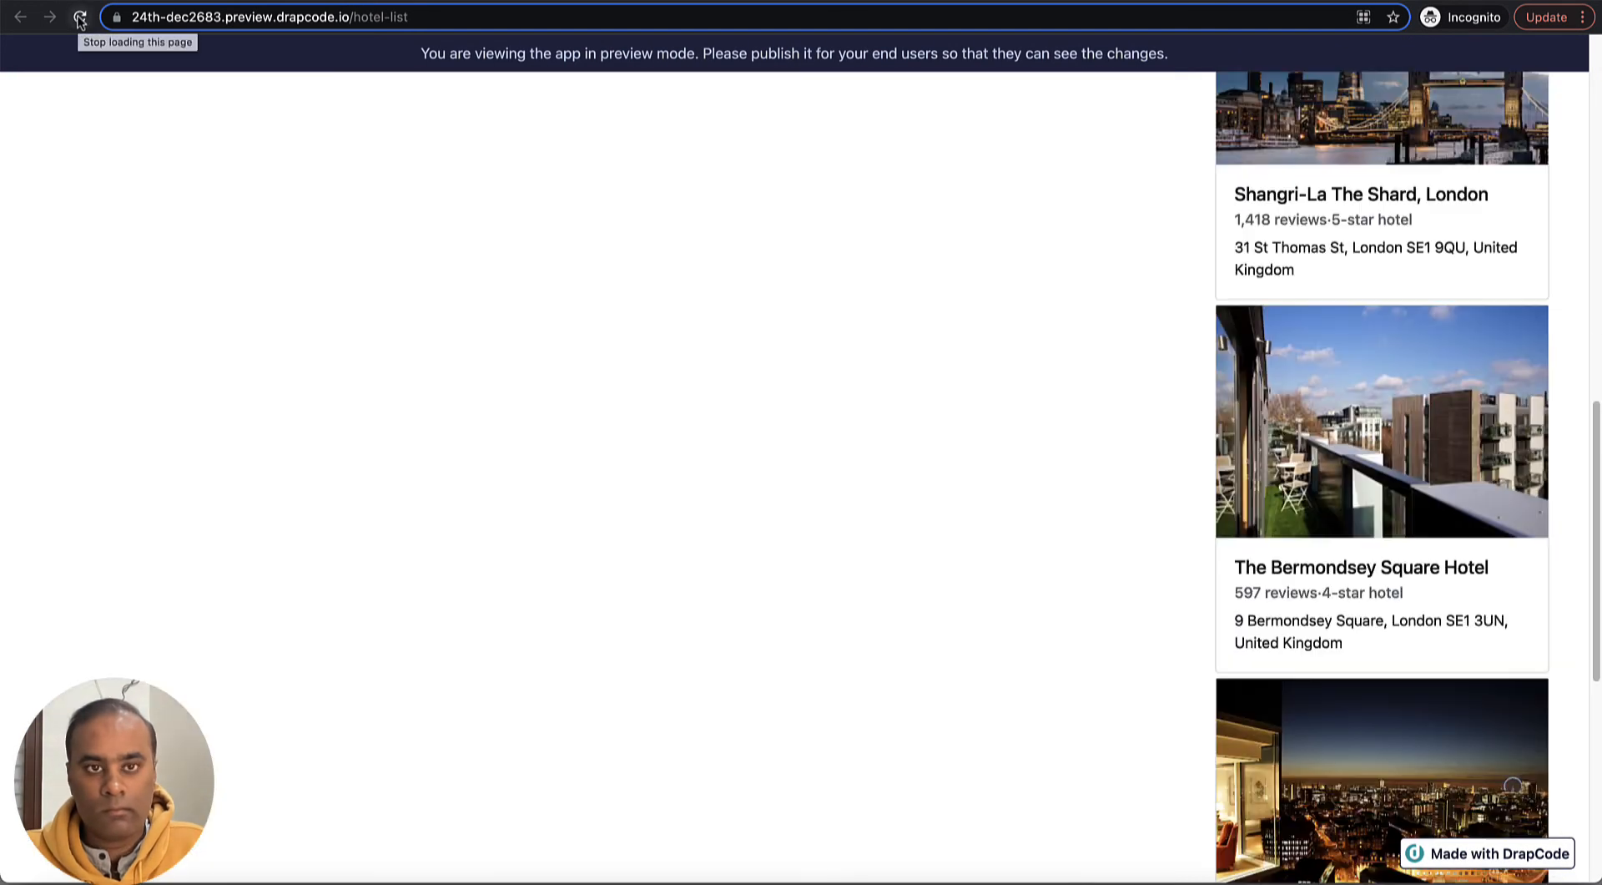
scroll(1281, 319, up, 12)
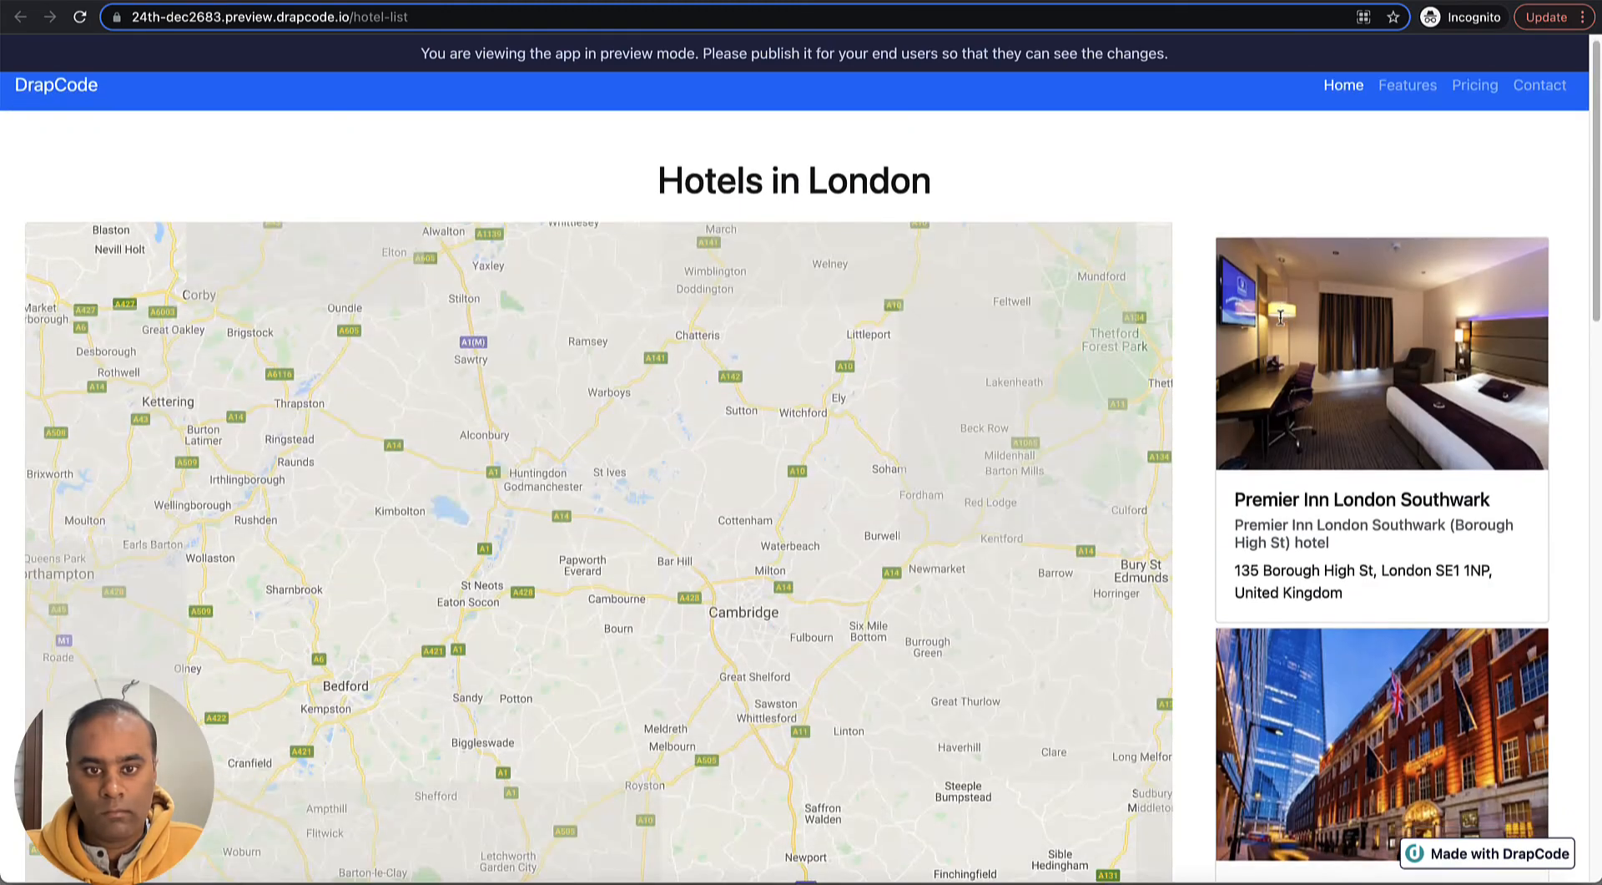
scroll(1281, 321, down, 10)
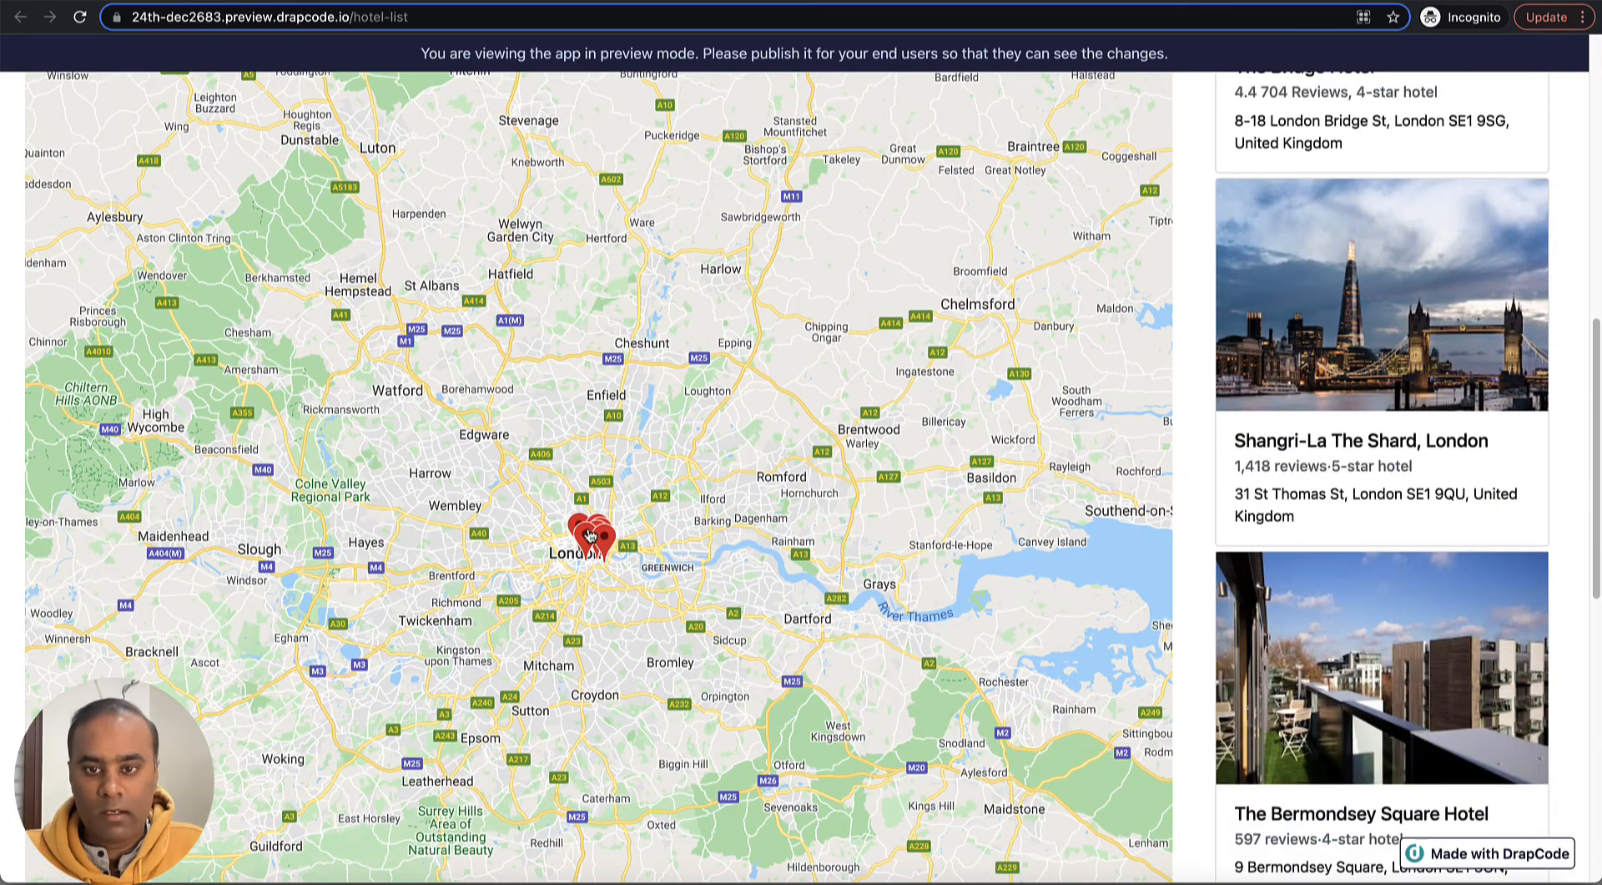
scroll(1193, 457, up, 3)
scroll(1194, 458, up, 4)
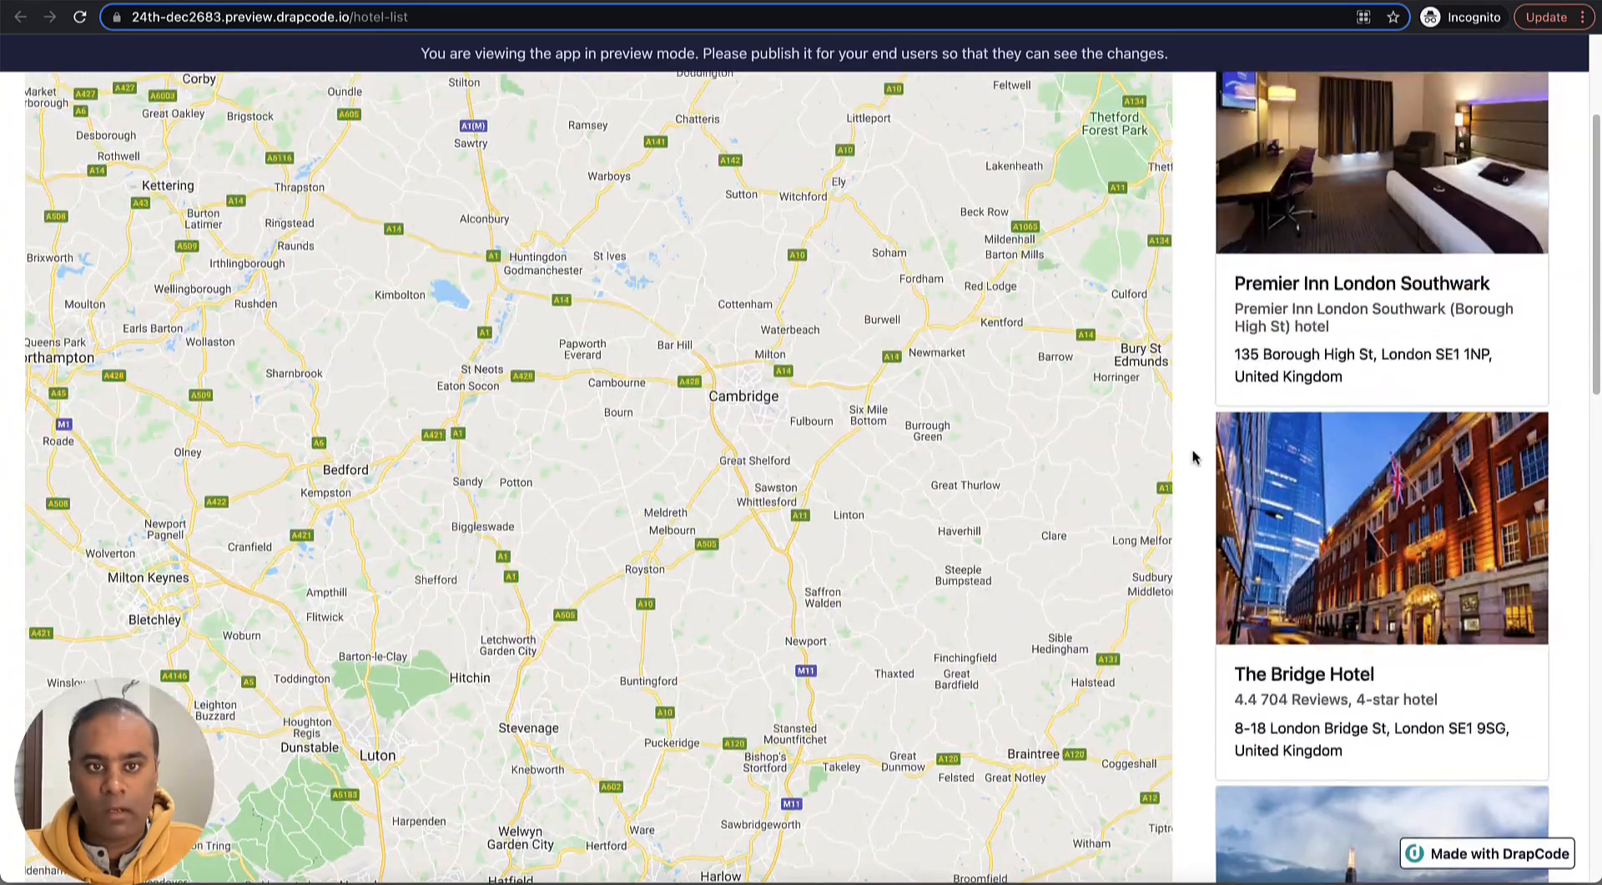
scroll(1193, 458, down, 12)
scroll(1194, 458, up, 3)
scroll(1194, 458, down, 7)
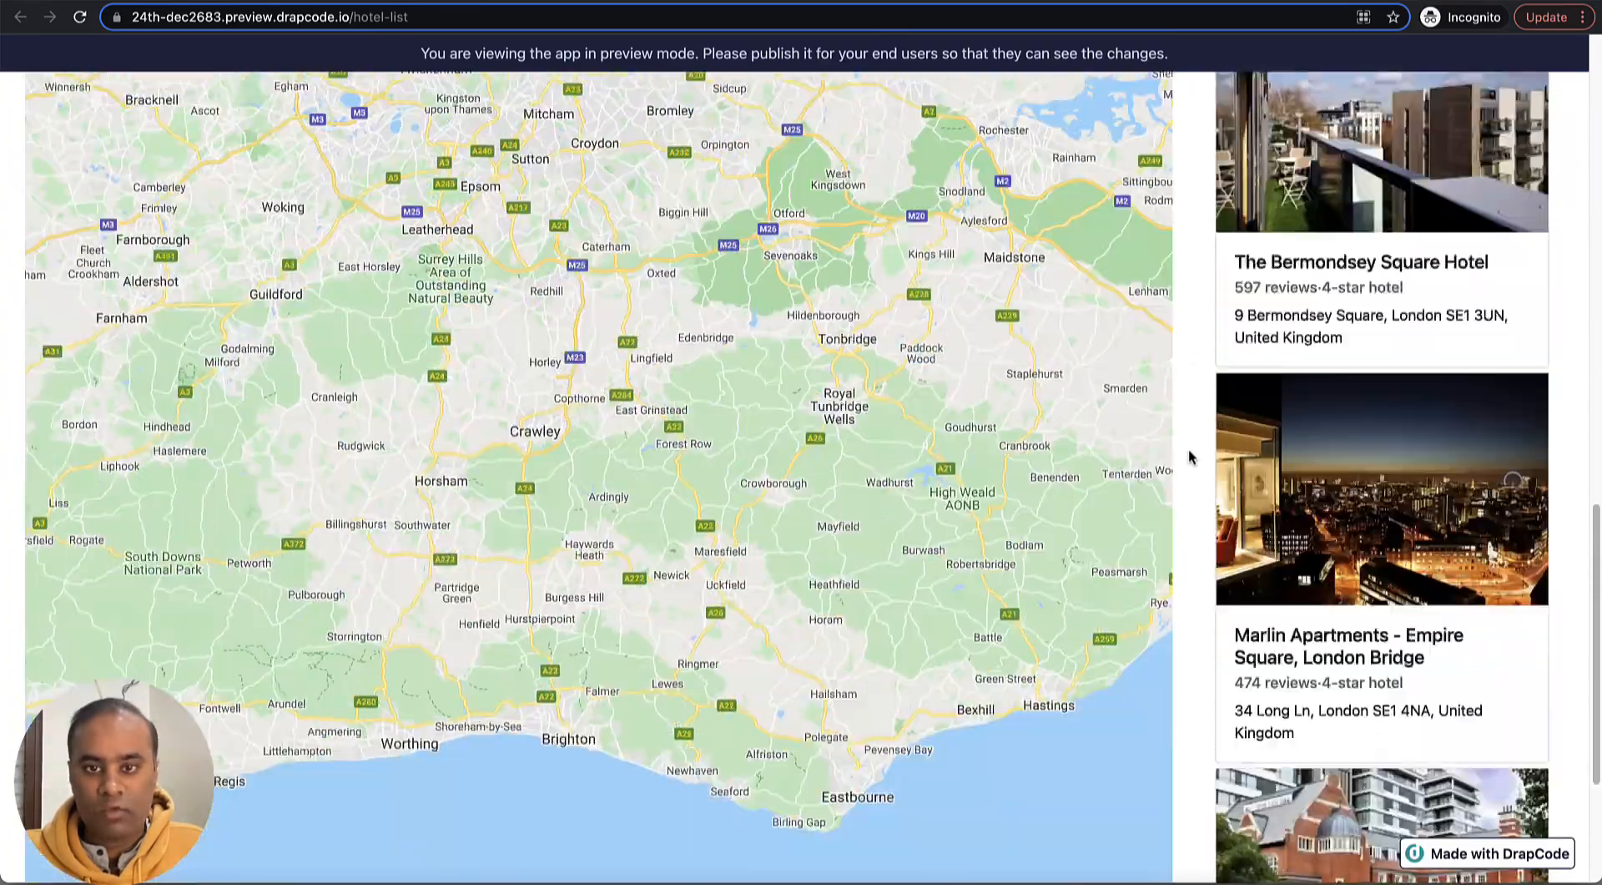
- Zoom the preview map in and pan it north to the City of London area
scroll(1194, 643, down, 2)
click(1149, 795)
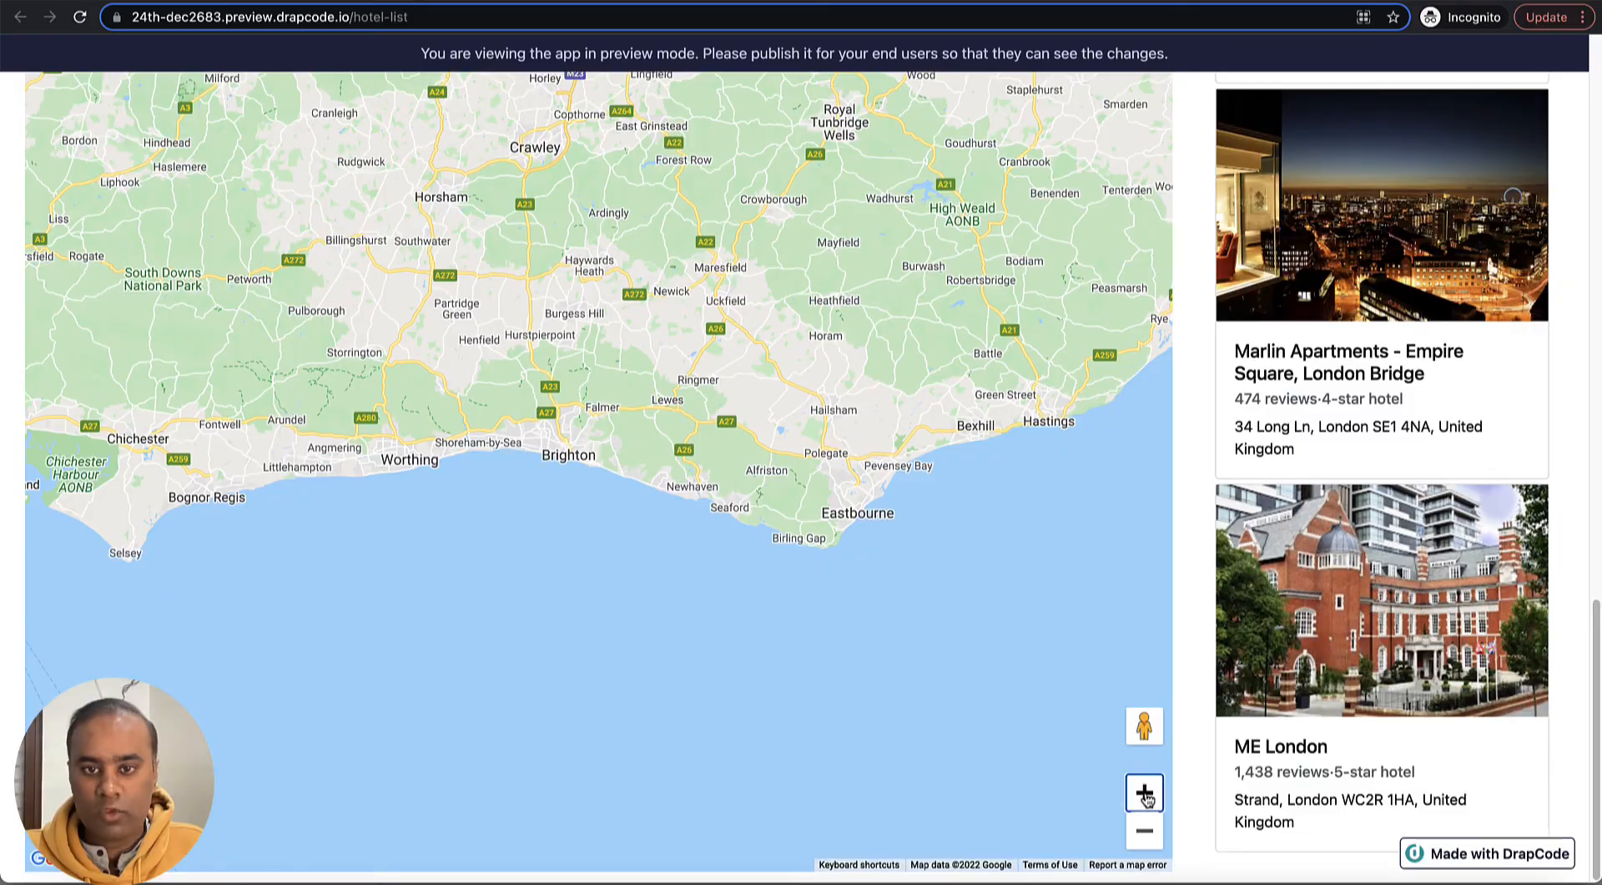
click(1150, 796)
click(1149, 796)
scroll(868, 511, up, 2)
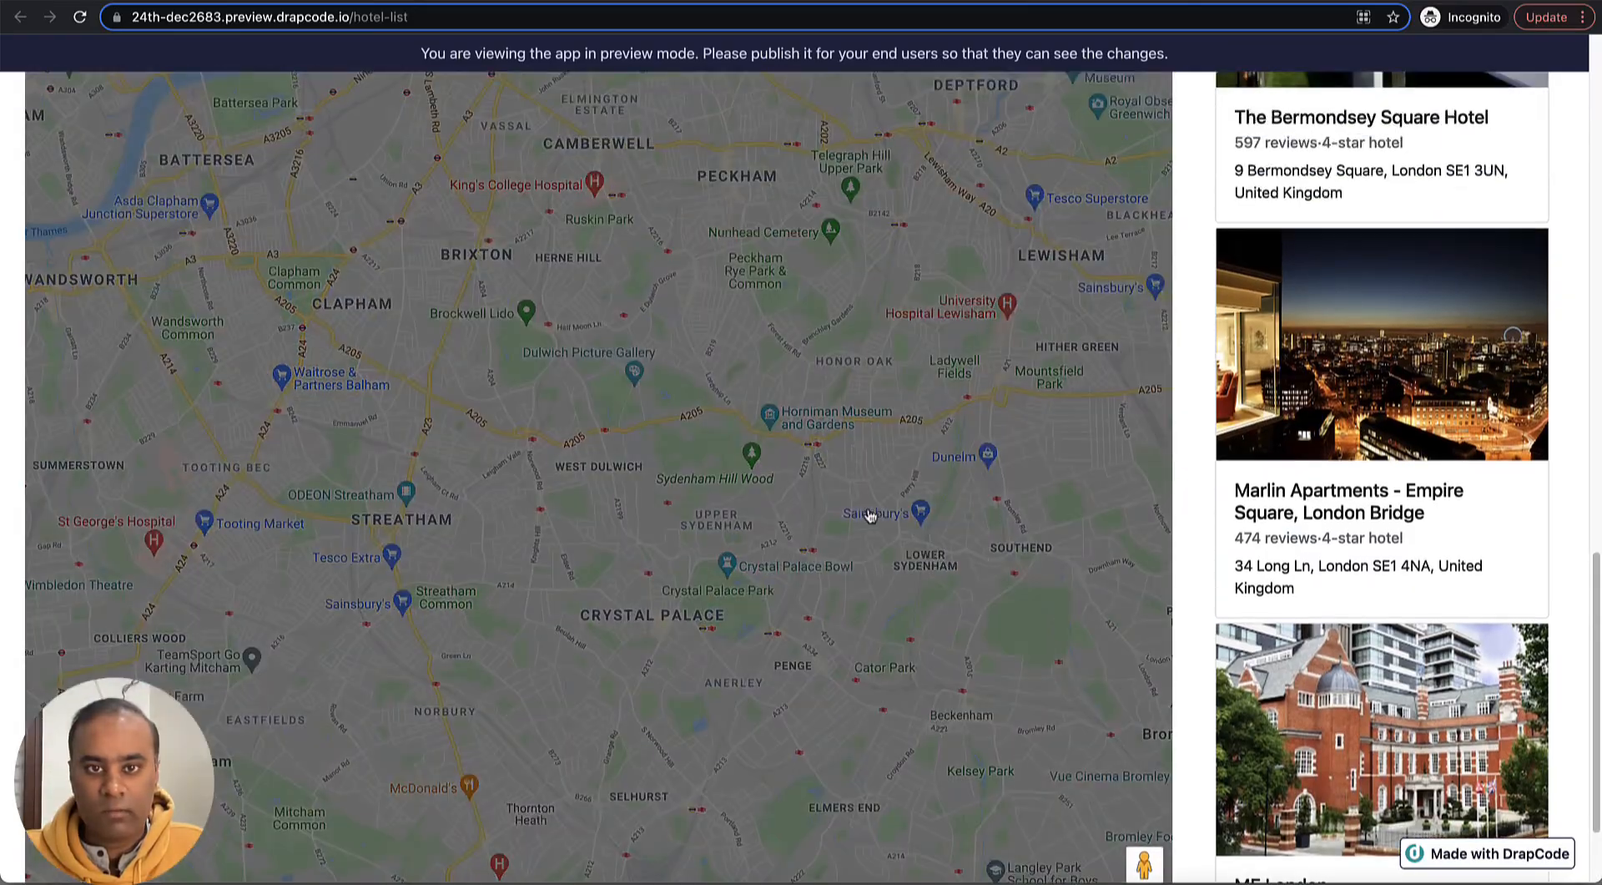
scroll(1142, 823, down, 2)
click(1147, 797)
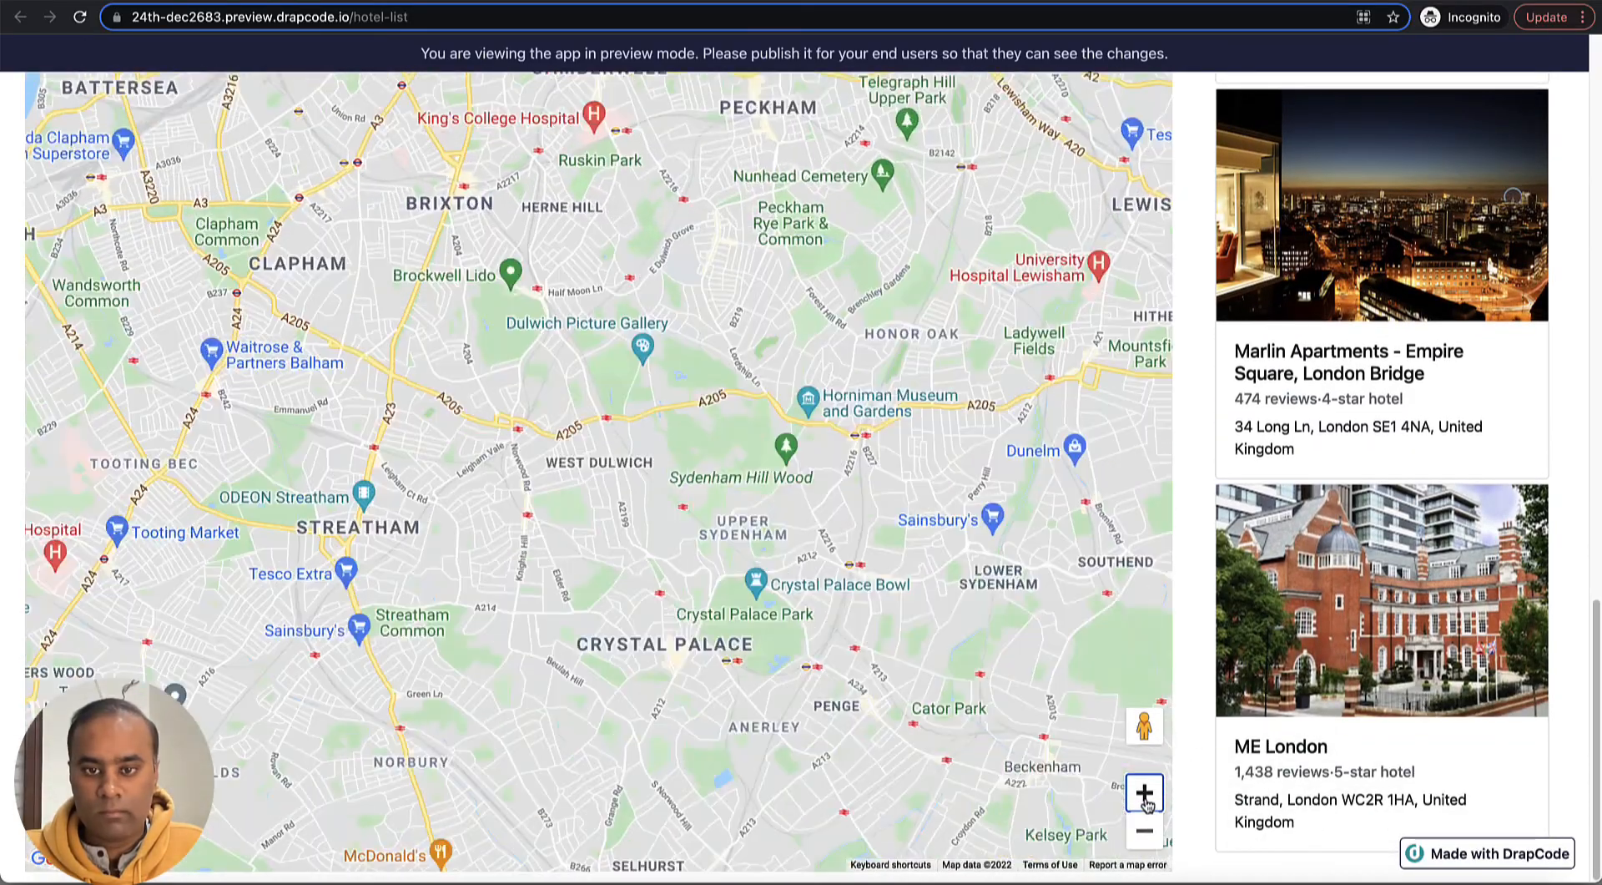
drag(681, 368, 708, 517)
drag(706, 133, 691, 522)
click(1152, 803)
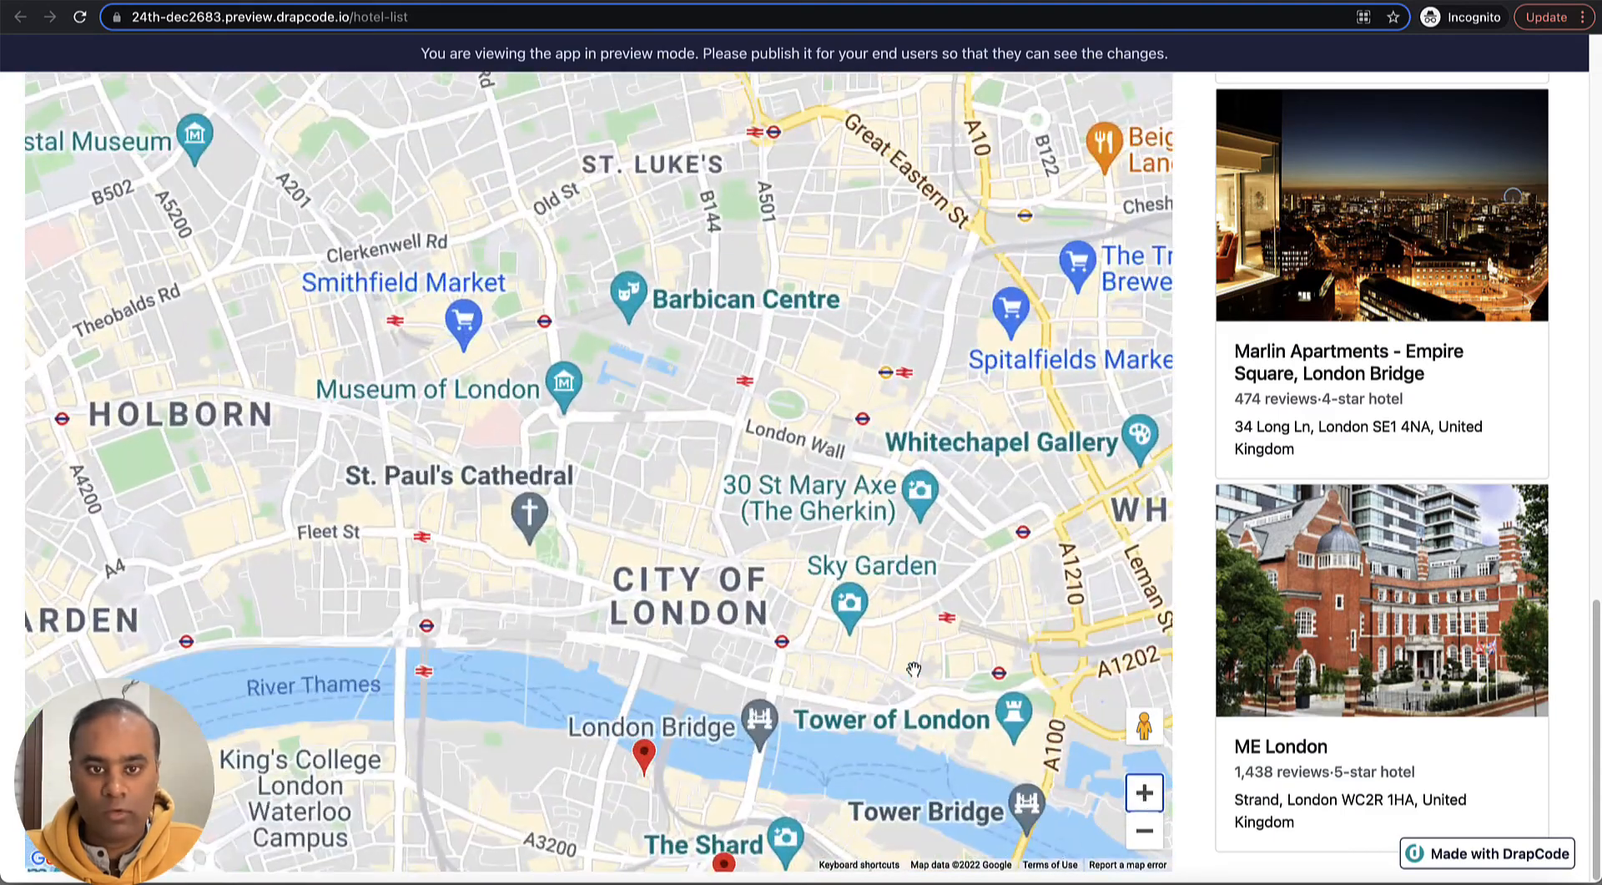
- Frame all the hotel markers on the preview map and open the Marlin Apartments marker's details
drag(918, 672, 979, 429)
drag(1004, 526, 994, 434)
click(1145, 831)
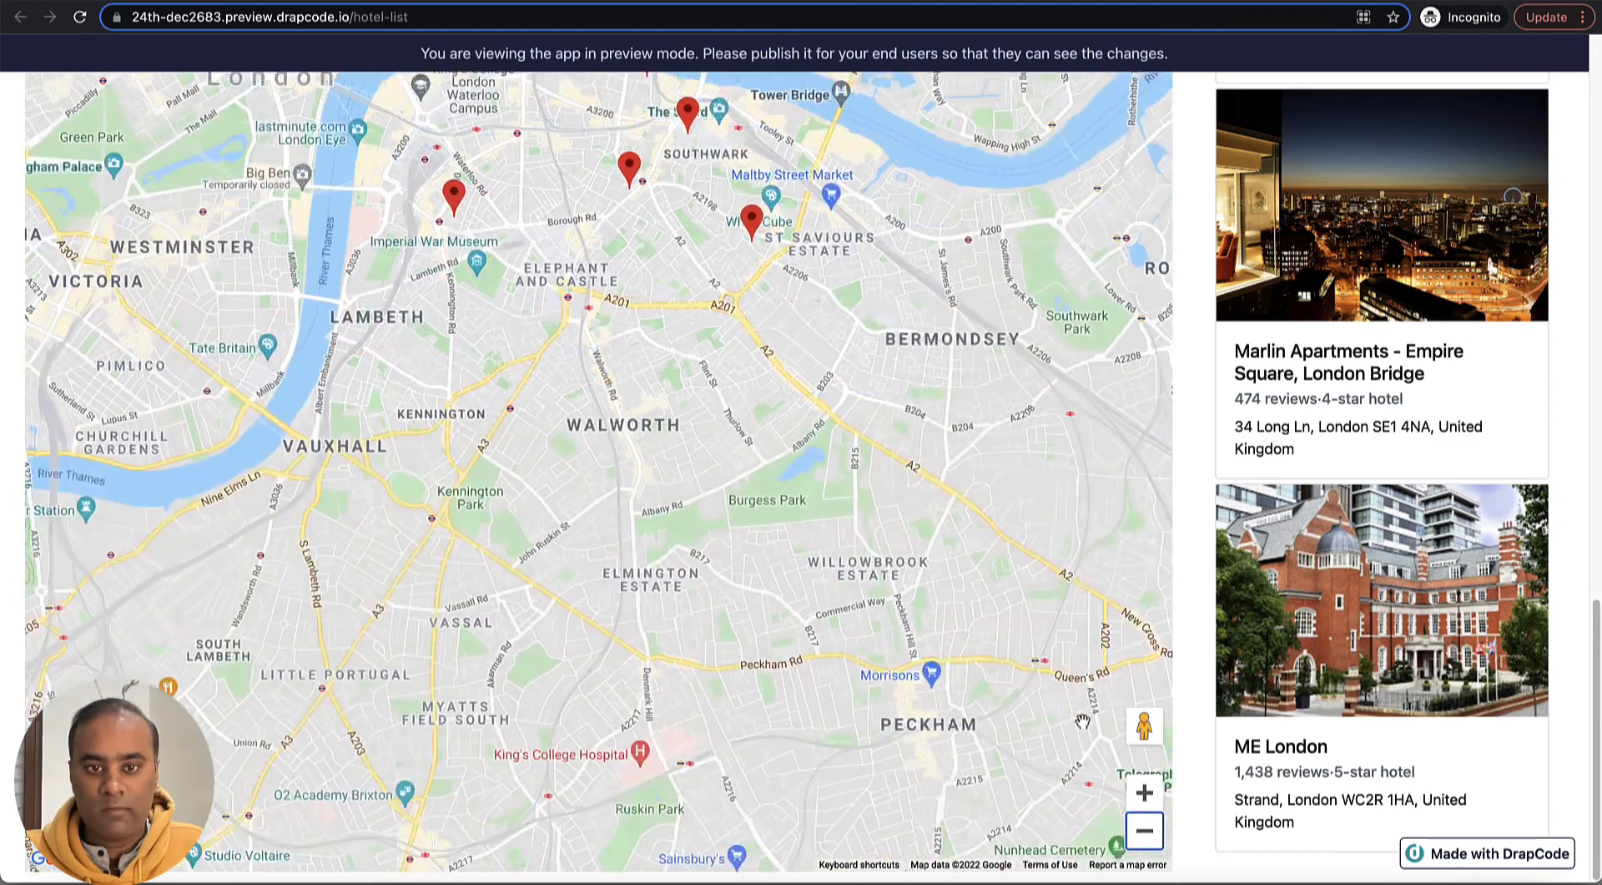
drag(859, 415, 900, 602)
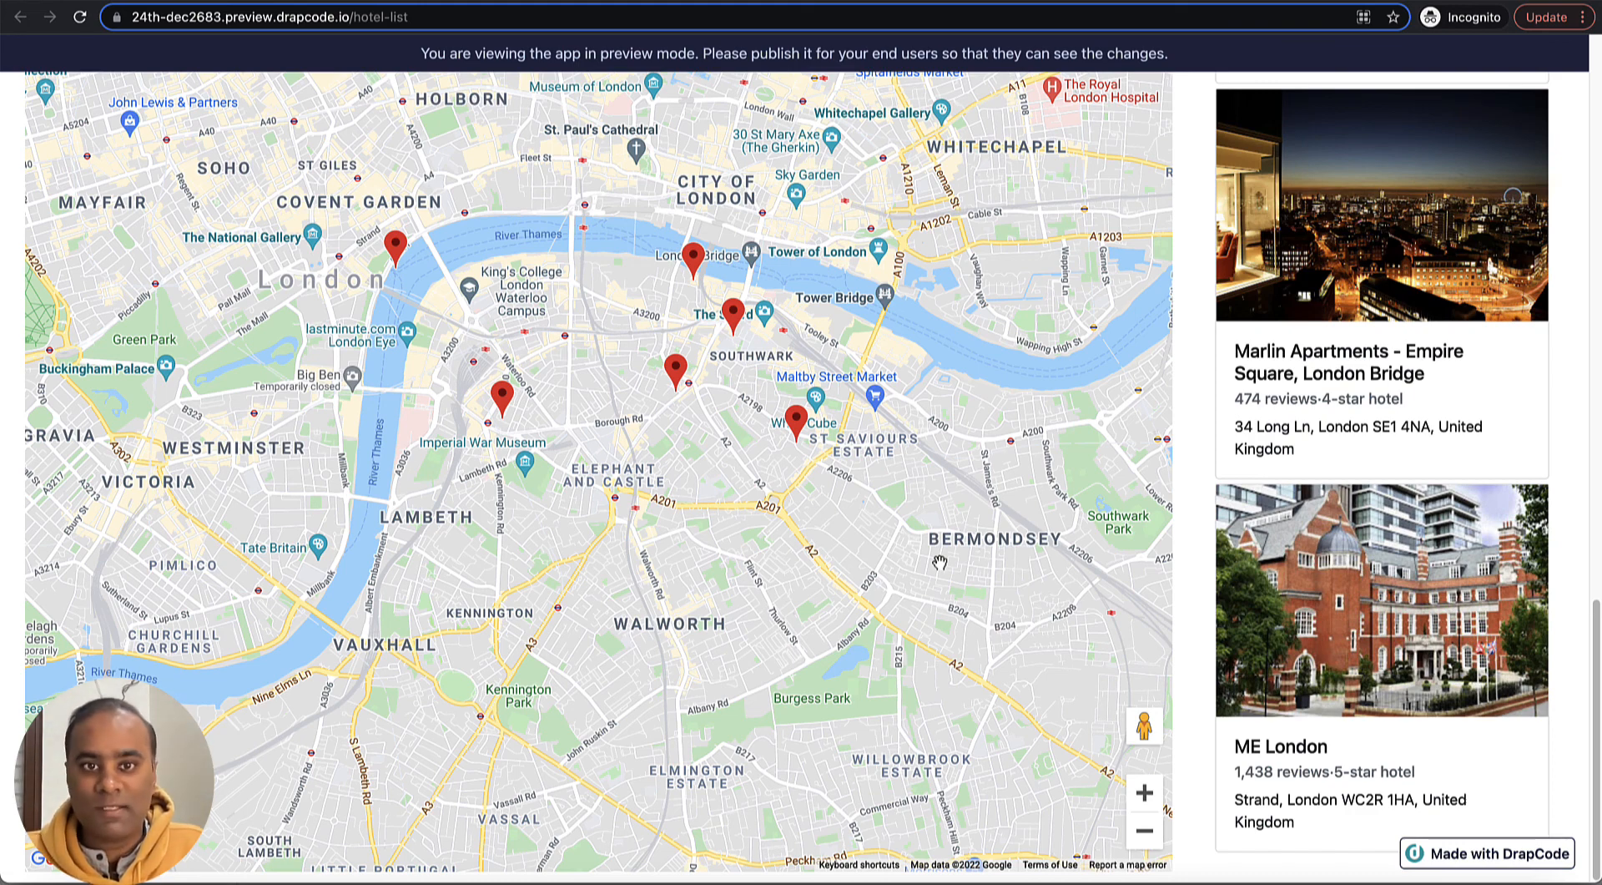
click(676, 371)
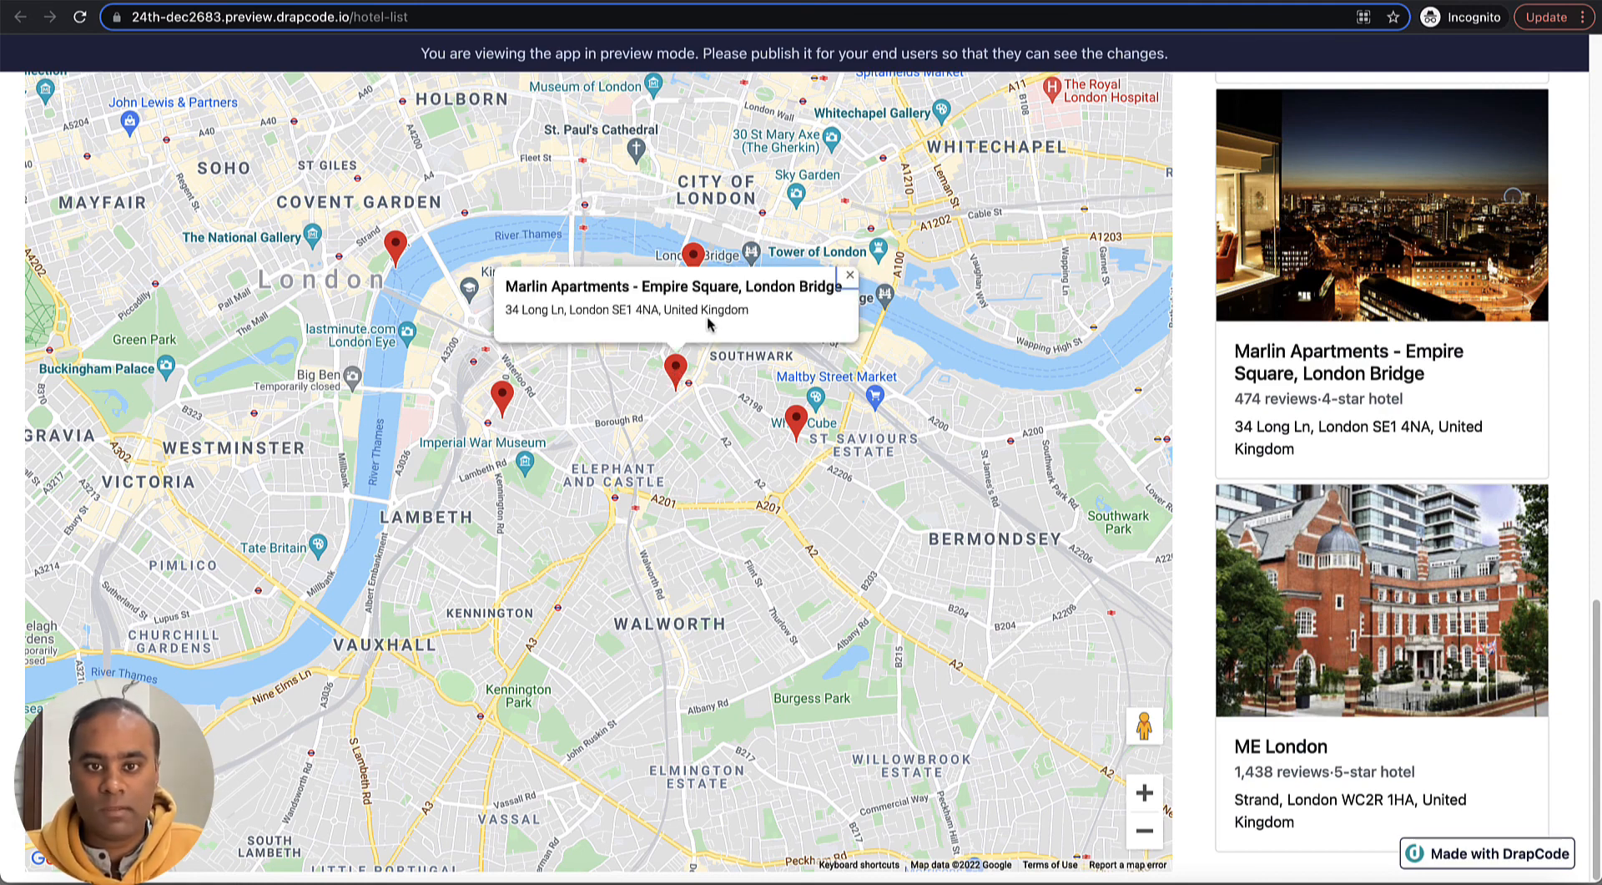
click(1196, 415)
scroll(1192, 410, up, 1)
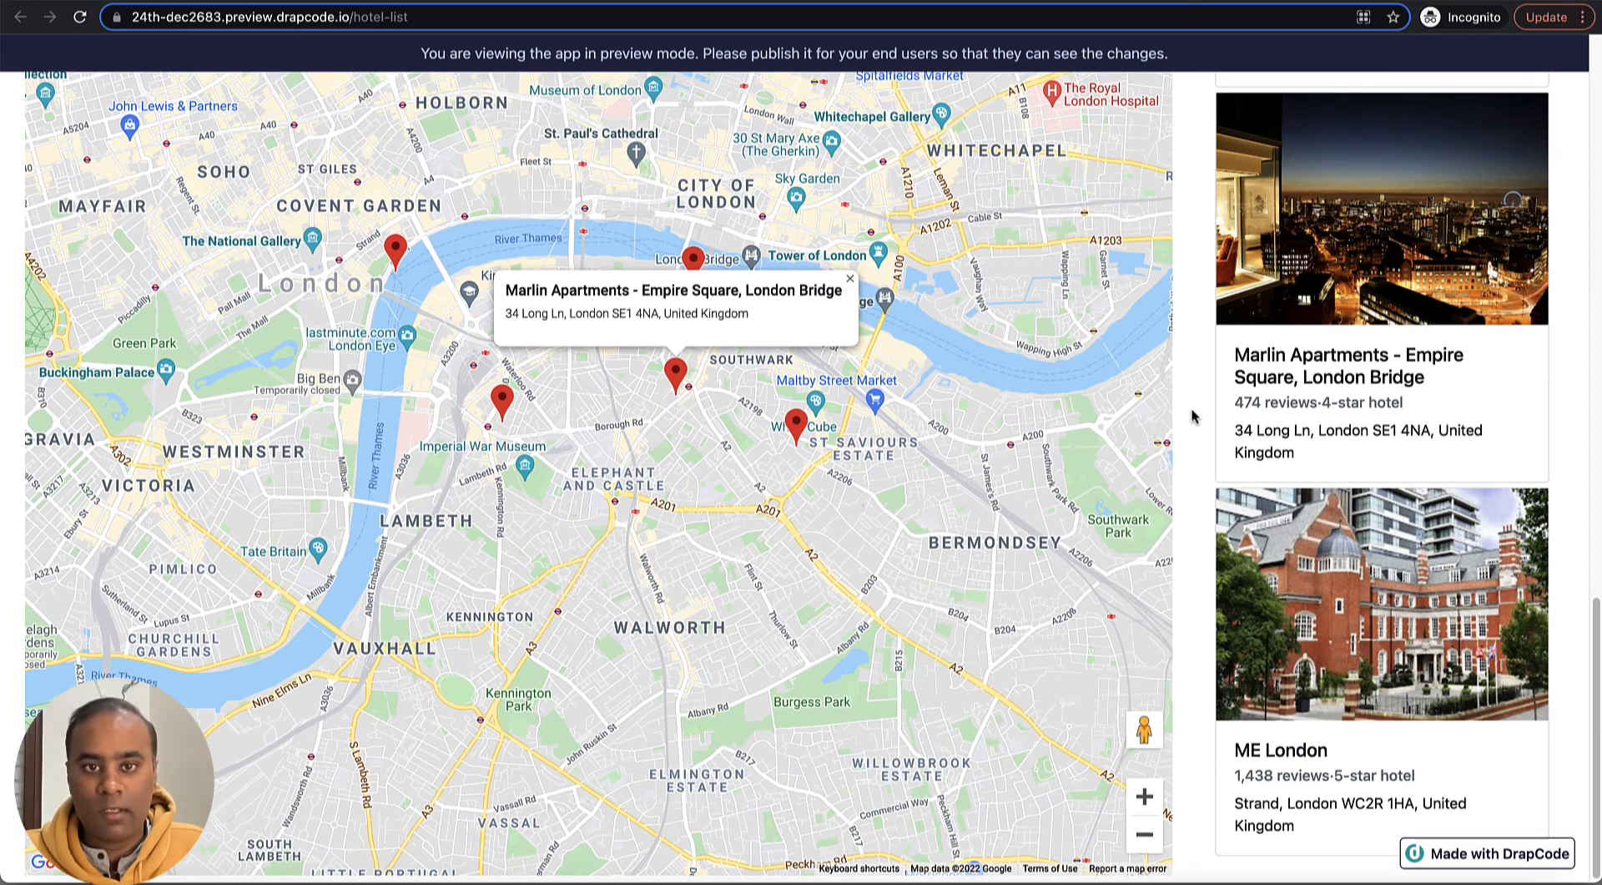